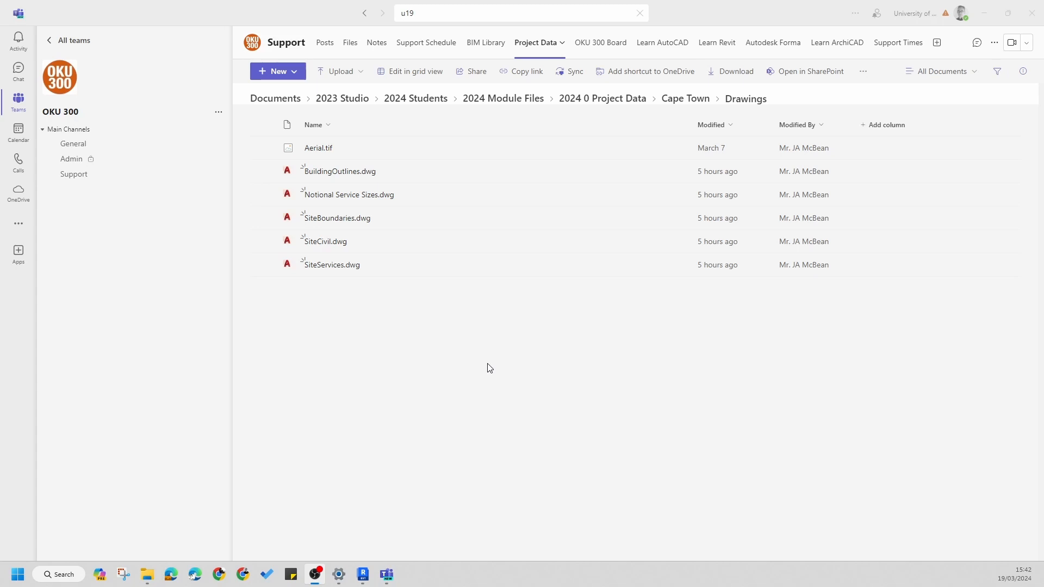
Browse the Cape Town project data and review the files in its Drawings and Revit folders
{"action": "left_click", "coordinate": [571, 99]}
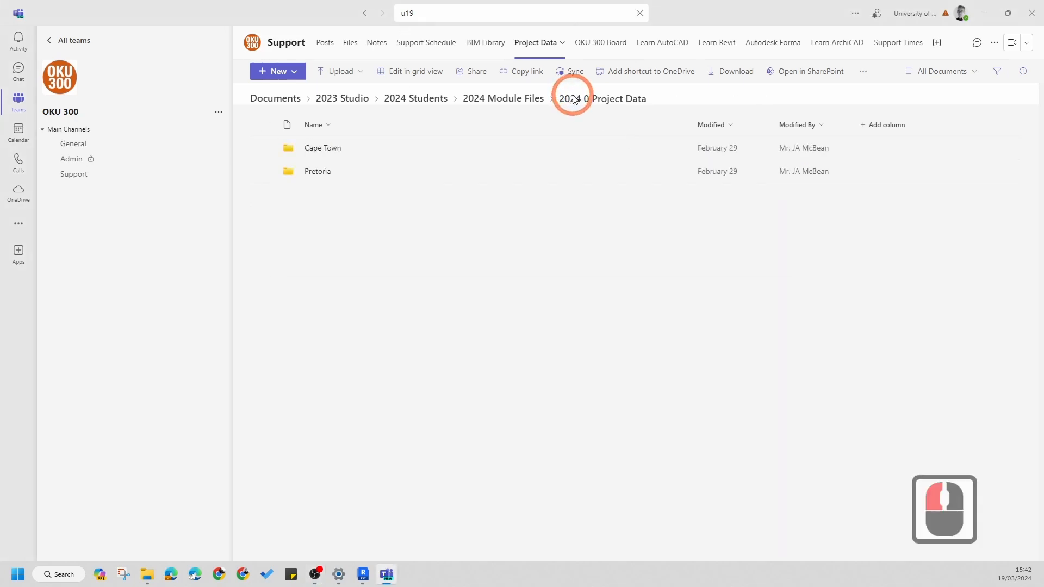
{"action": "left_click", "coordinate": [312, 150]}
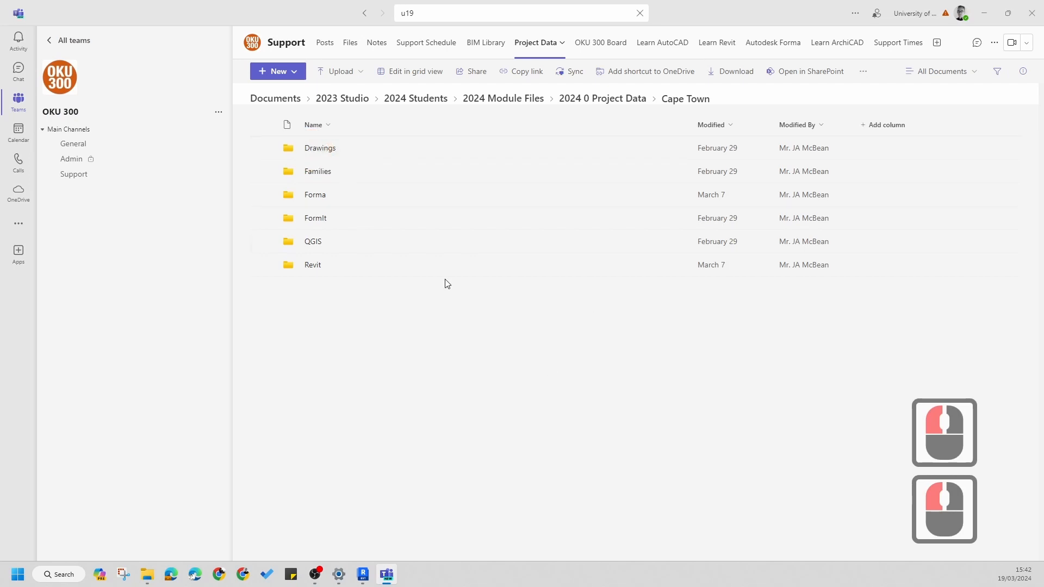
{"action": "left_click", "coordinate": [319, 152]}
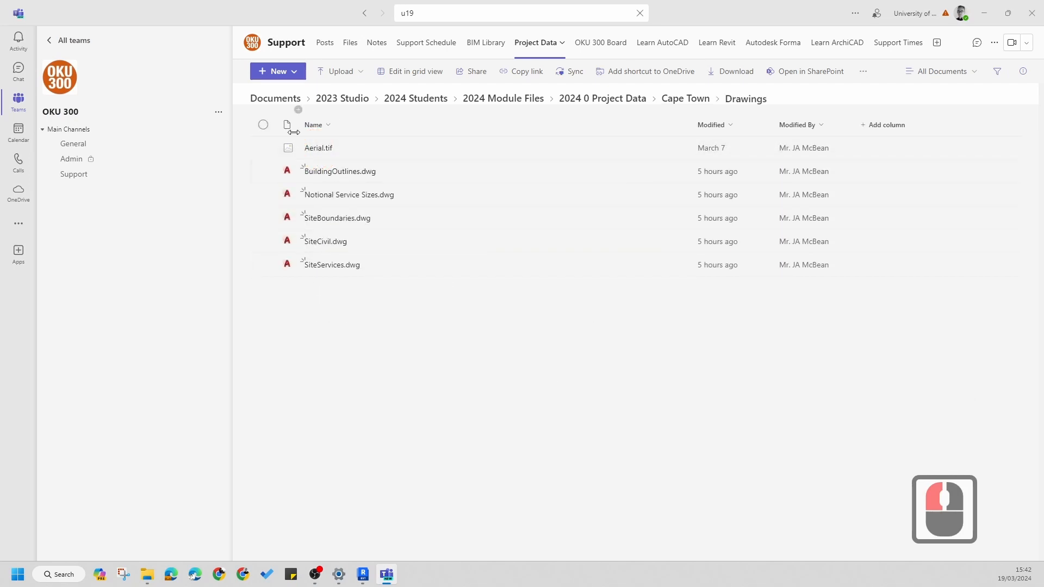
{"action": "left_click", "coordinate": [706, 95]}
{"action": "left_click", "coordinate": [319, 147]}
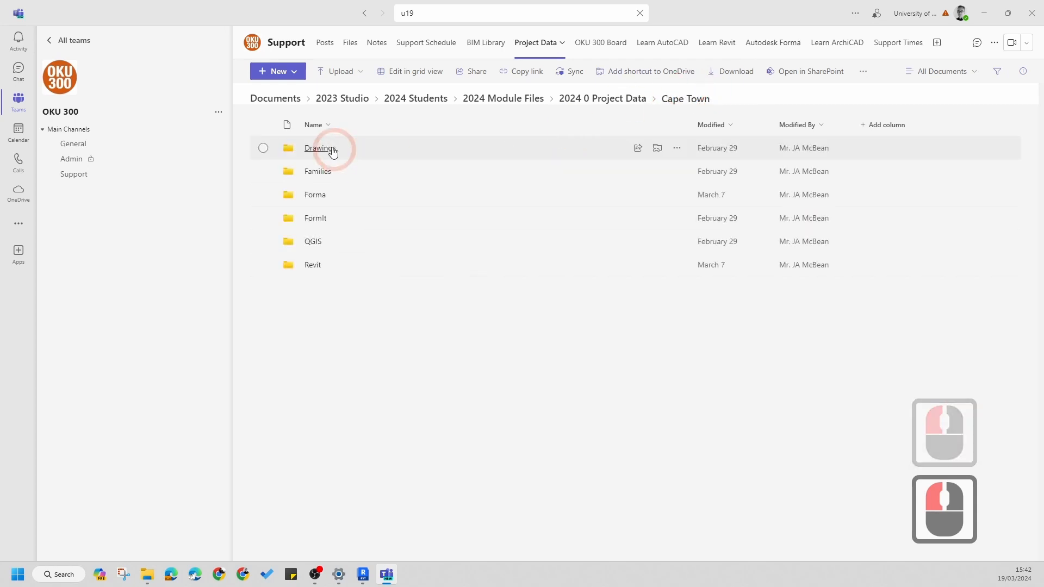
{"action": "left_click", "coordinate": [315, 386]}
{"action": "left_click", "coordinate": [683, 99]}
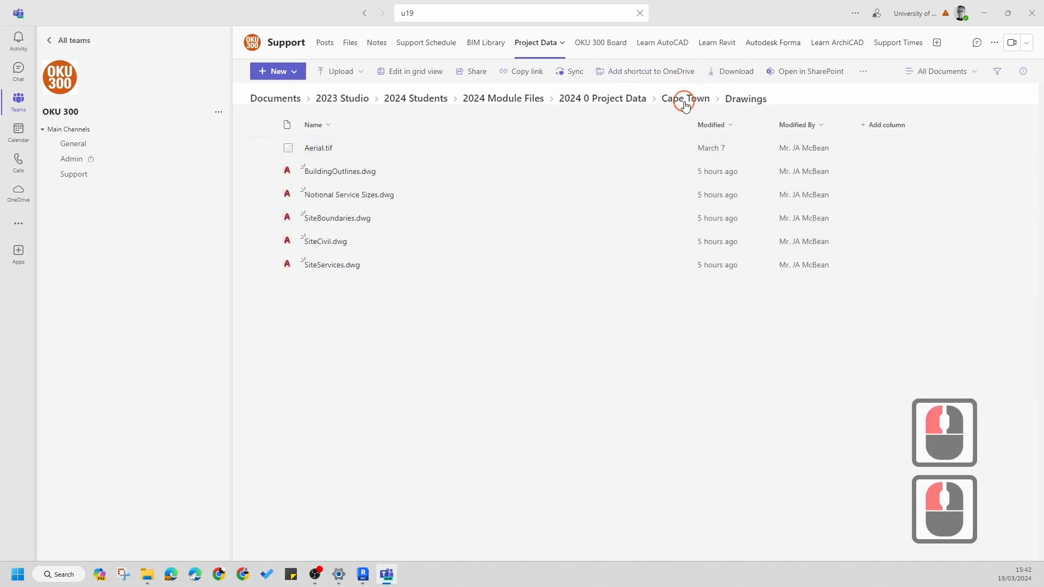
{"action": "left_click", "coordinate": [320, 262]}
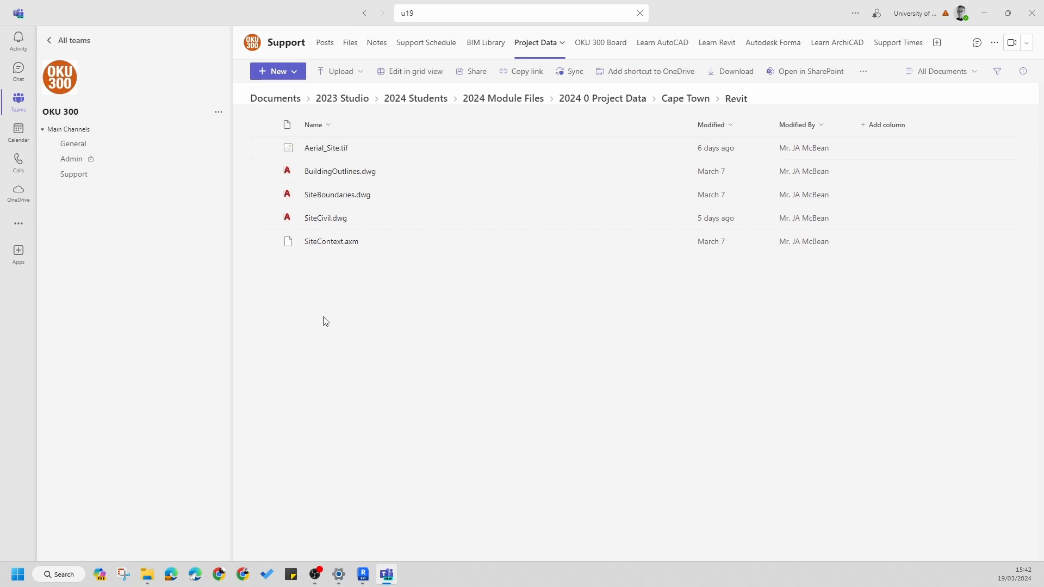
{"action": "left_click", "coordinate": [677, 100]}
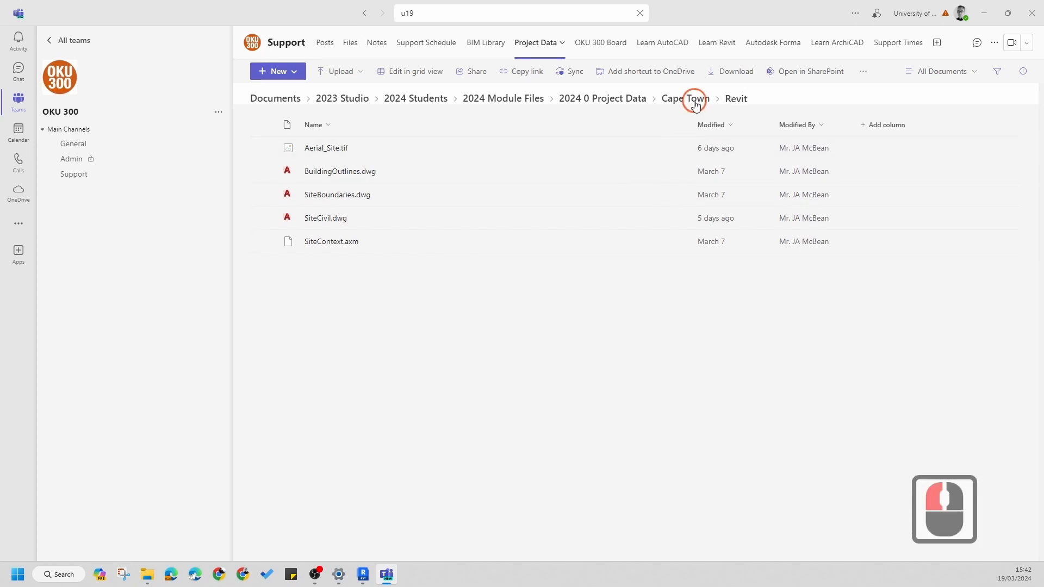
Close the Aerial.tif preview and reopen the Cape Town Drawings folder
{"action": "double_click", "coordinate": [333, 148]}
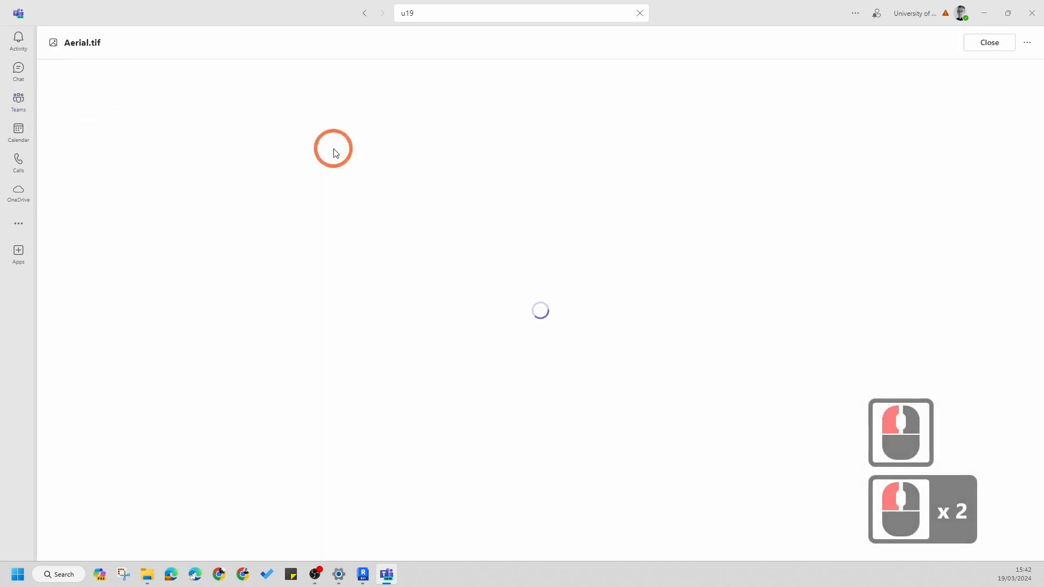
{"action": "left_click", "coordinate": [1002, 47]}
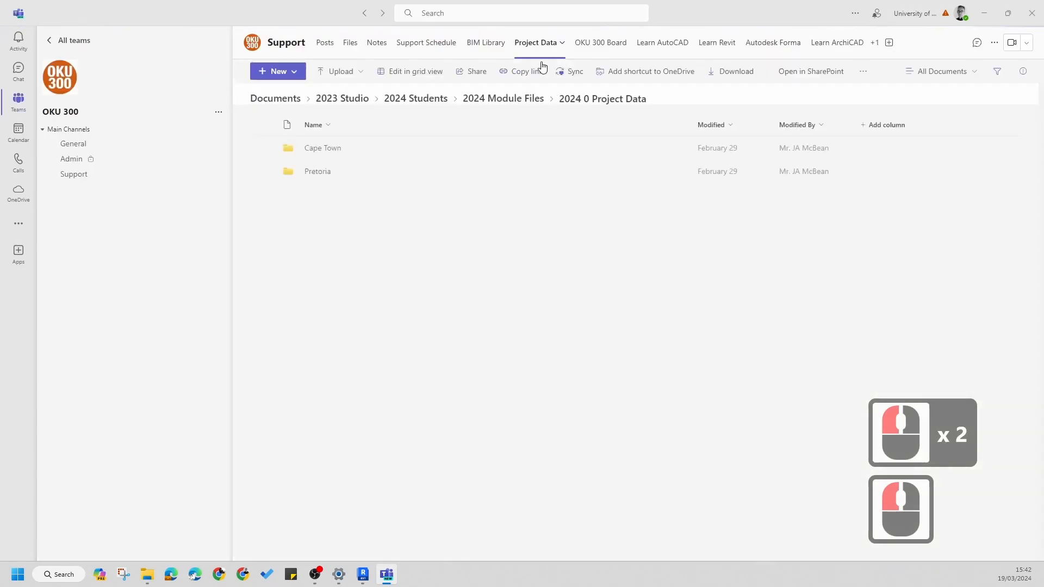
{"action": "double_click", "coordinate": [331, 149]}
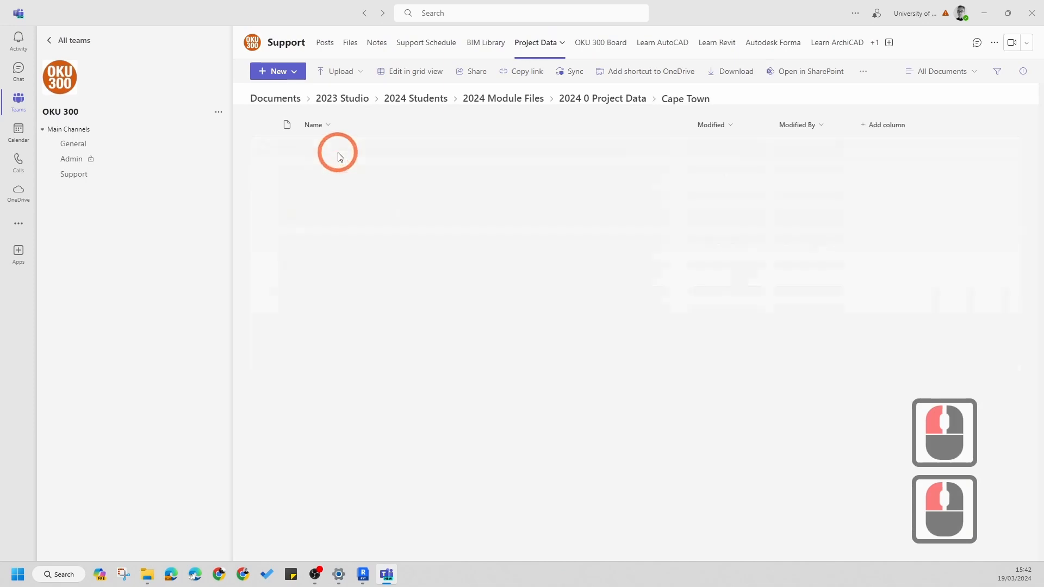
{"action": "double_click", "coordinate": [318, 148]}
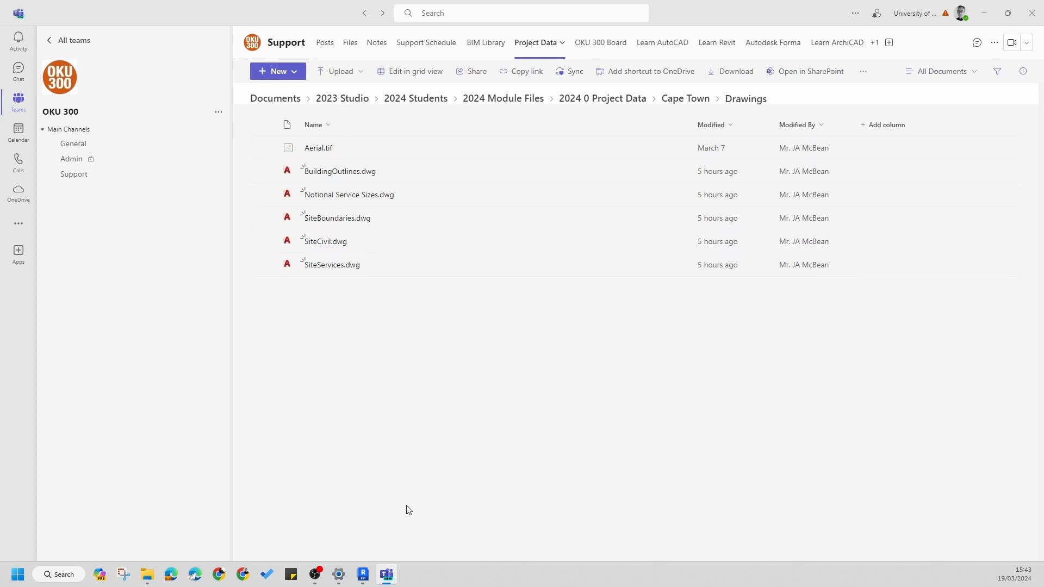
Switch to File Explorer and open the Revit Site folder of the CapeTown project
{"action": "mouse_move", "coordinate": [369, 575]}
{"action": "left_click", "coordinate": [148, 575]}
{"action": "left_click", "coordinate": [552, 31]}
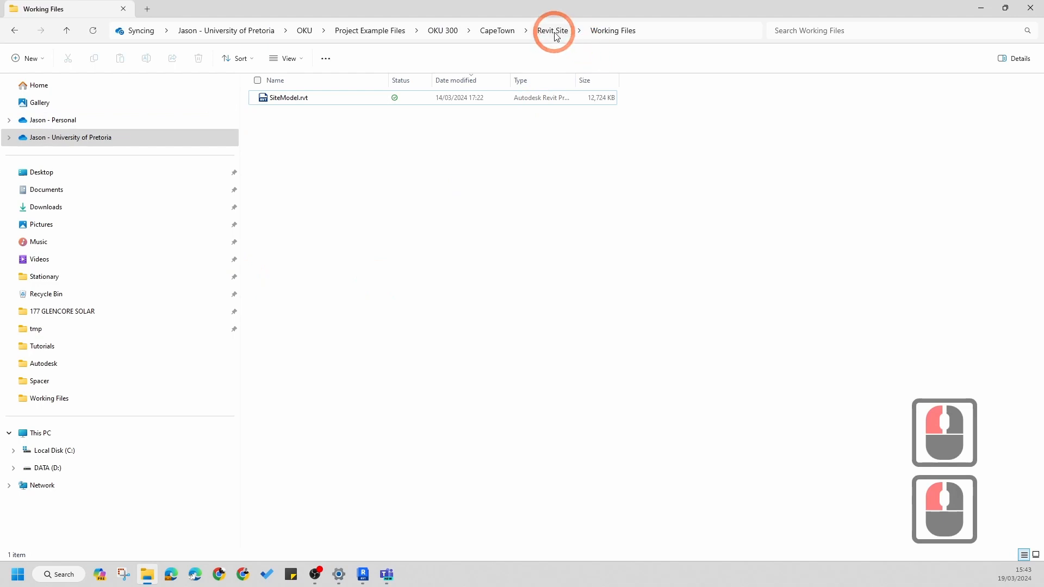
{"action": "left_click", "coordinate": [557, 31]}
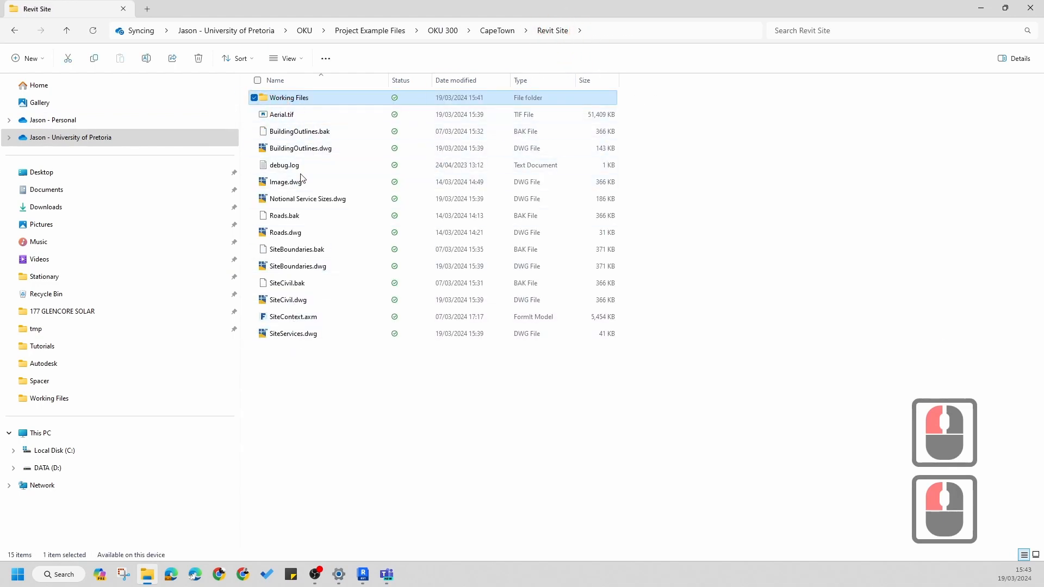
{"action": "left_click", "coordinate": [375, 422]}
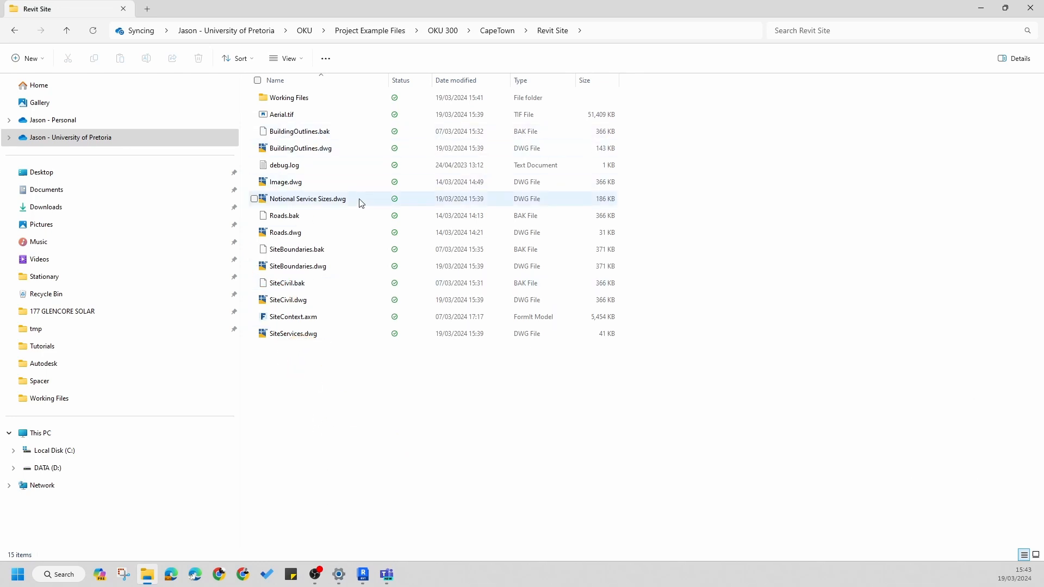
{"action": "left_click", "coordinate": [362, 395]}
{"action": "left_click", "coordinate": [320, 385]}
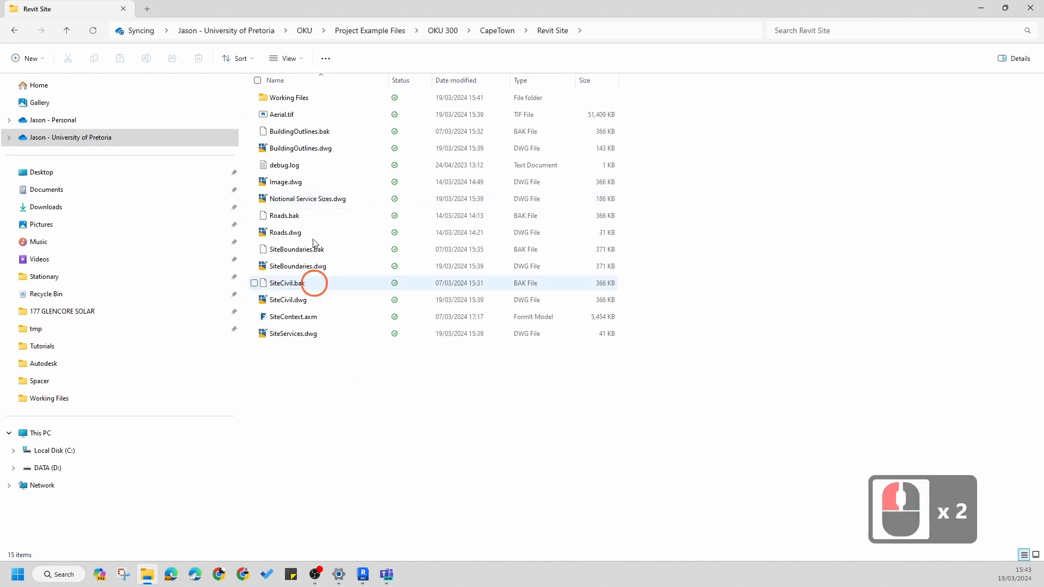
Delete the backup files SiteCivil.bak, SiteBoundaries.bak, BuildingOutlines.bak and Roads.bak from the Revit Site folder
{"action": "left_click", "coordinate": [296, 284]}
{"action": "key", "text": "Delete"}
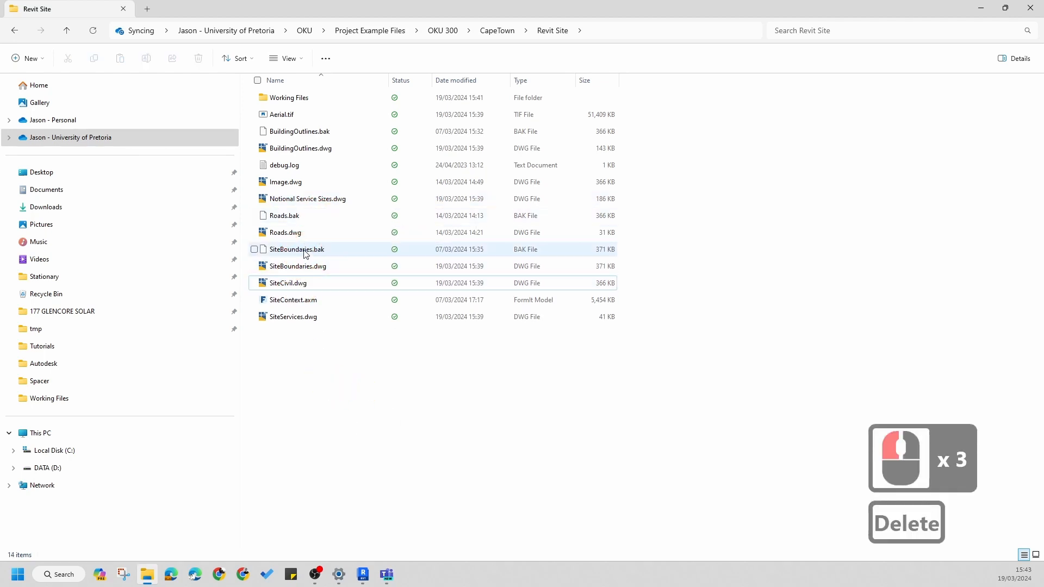
{"action": "left_click", "coordinate": [304, 250]}
{"action": "key", "text": "Delete"}
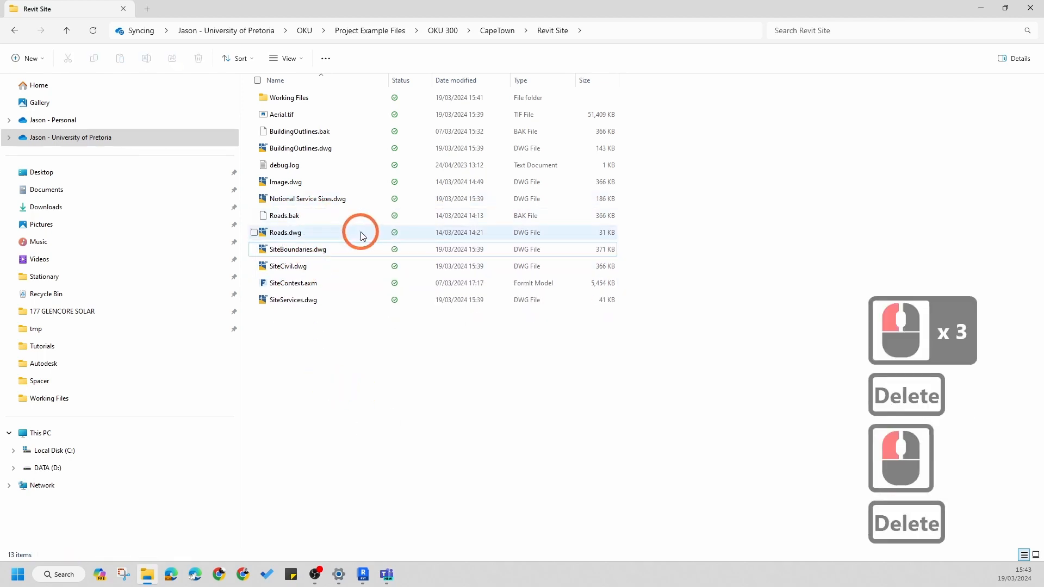
{"action": "left_click", "coordinate": [299, 133]}
{"action": "key", "text": "Delete"}
{"action": "left_click", "coordinate": [330, 311]}
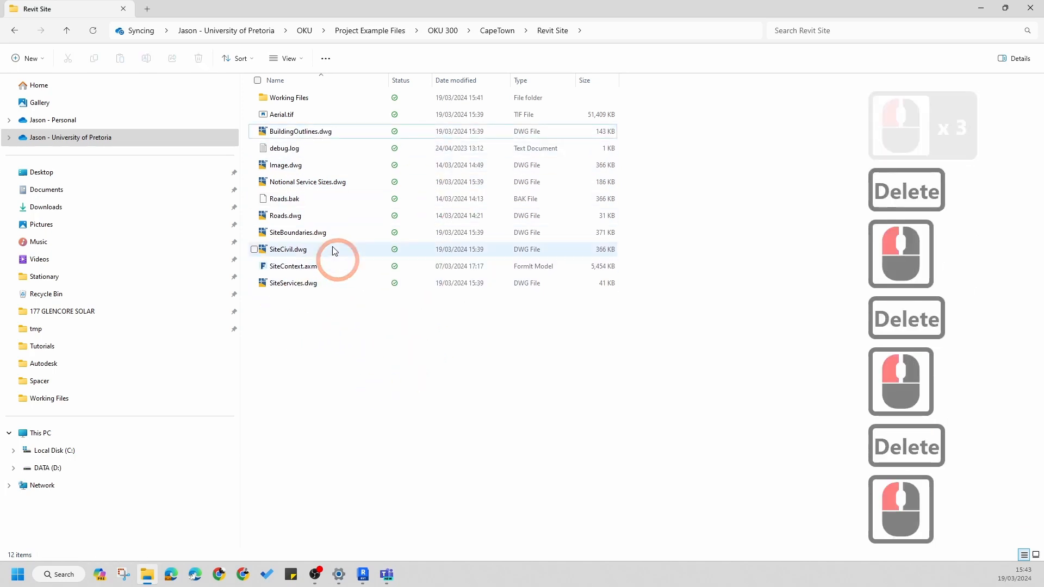
{"action": "left_click", "coordinate": [281, 199]}
{"action": "key", "text": "Delete"}
{"action": "left_click", "coordinate": [450, 455]}
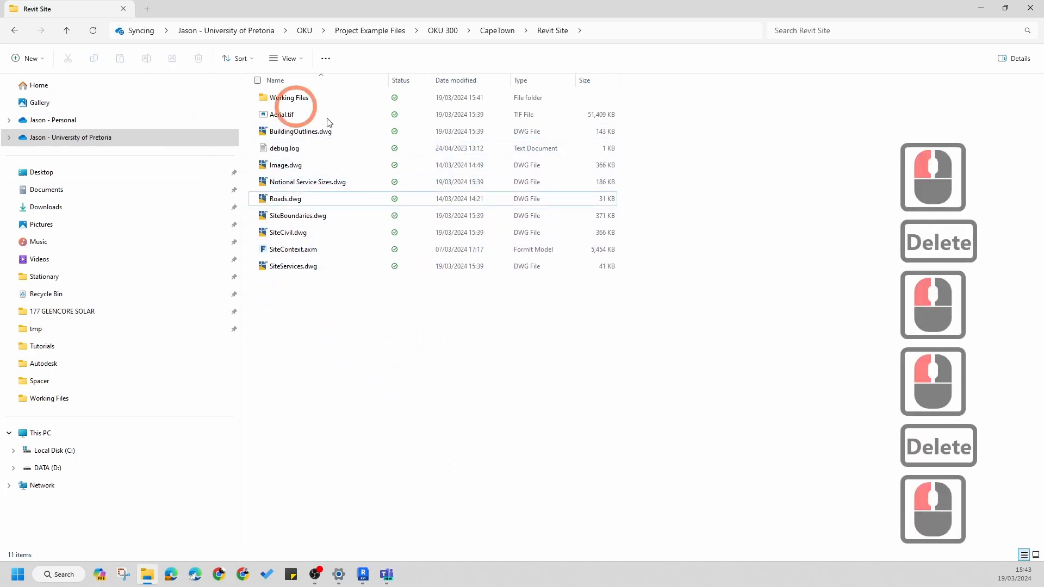
Delete debug.log from the Revit Site folder
{"action": "left_click", "coordinate": [281, 147]}
{"action": "key", "text": "Delete"}
{"action": "left_click", "coordinate": [443, 443]}
{"action": "left_click", "coordinate": [315, 112]}
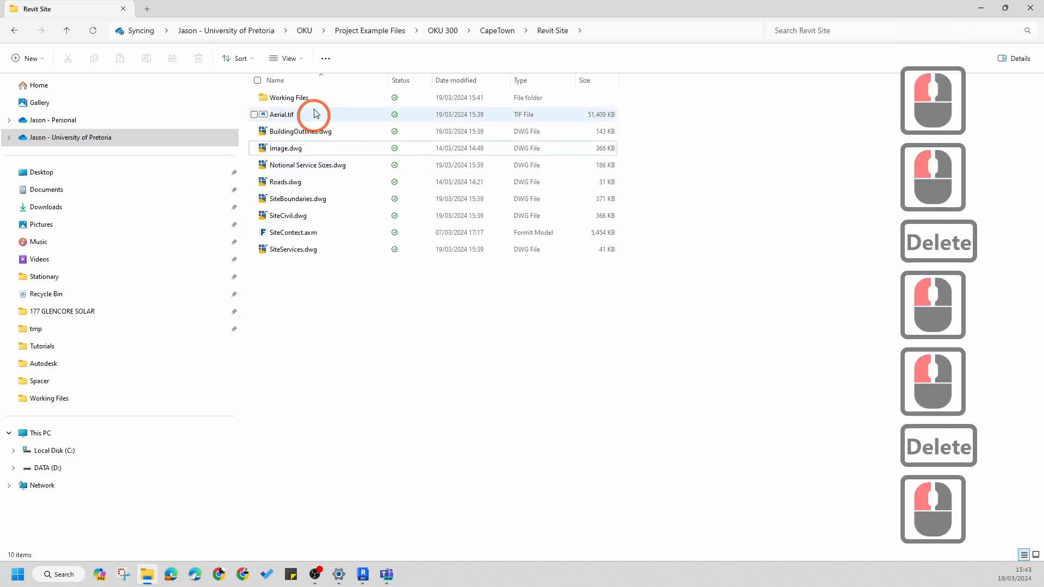
Open the Working Files subfolder to view its contents
{"action": "left_click", "coordinate": [320, 278]}
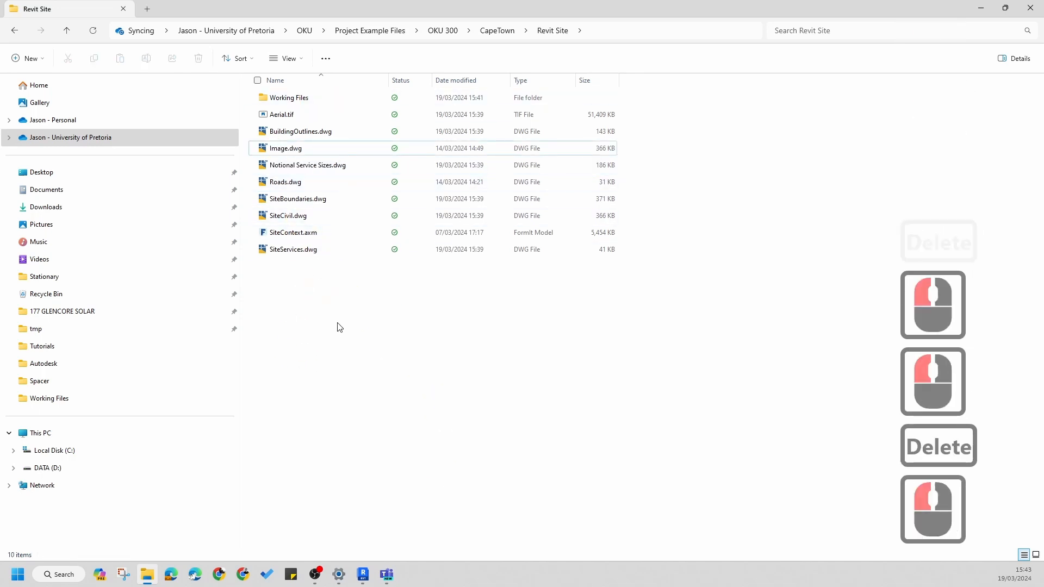
{"action": "left_click", "coordinate": [324, 311]}
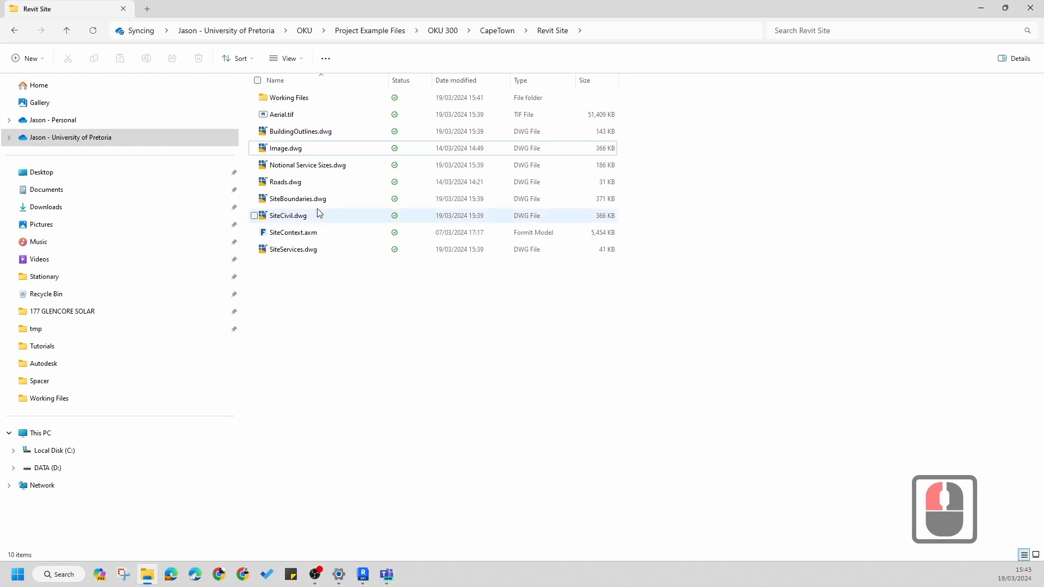
{"action": "double_click", "coordinate": [301, 97]}
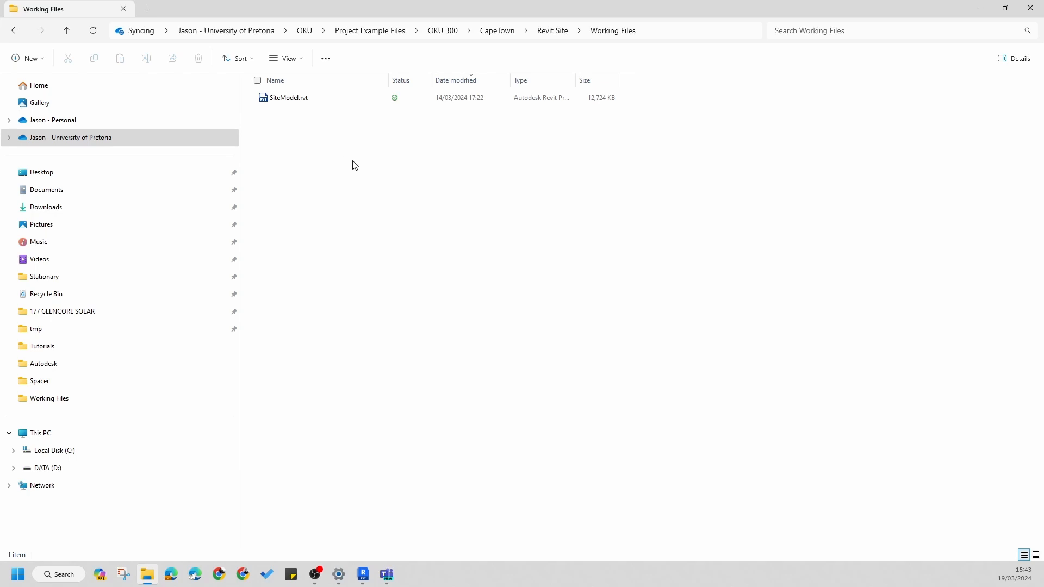
Switch to Revit, start a new model project and browse to the BIM Library for its template file
{"action": "mouse_move", "coordinate": [364, 575]}
{"action": "left_click", "coordinate": [373, 537]}
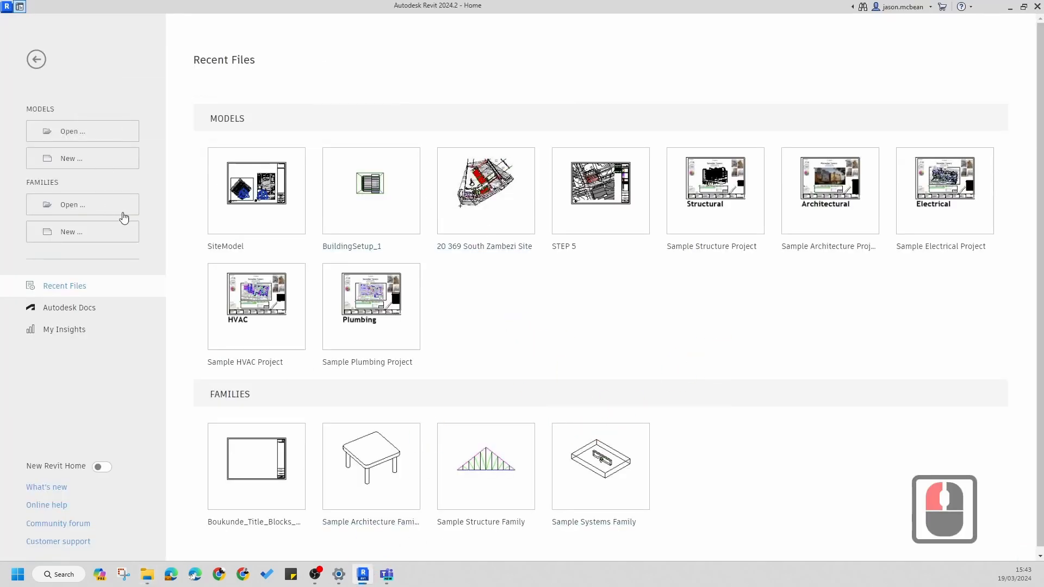
{"action": "left_click", "coordinate": [66, 165]}
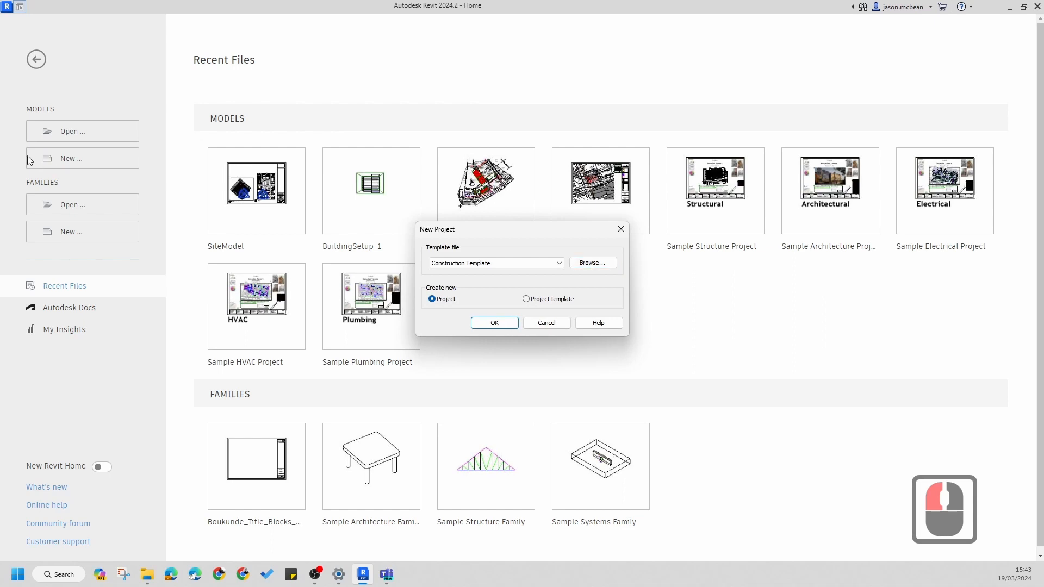
{"action": "left_click", "coordinate": [596, 264]}
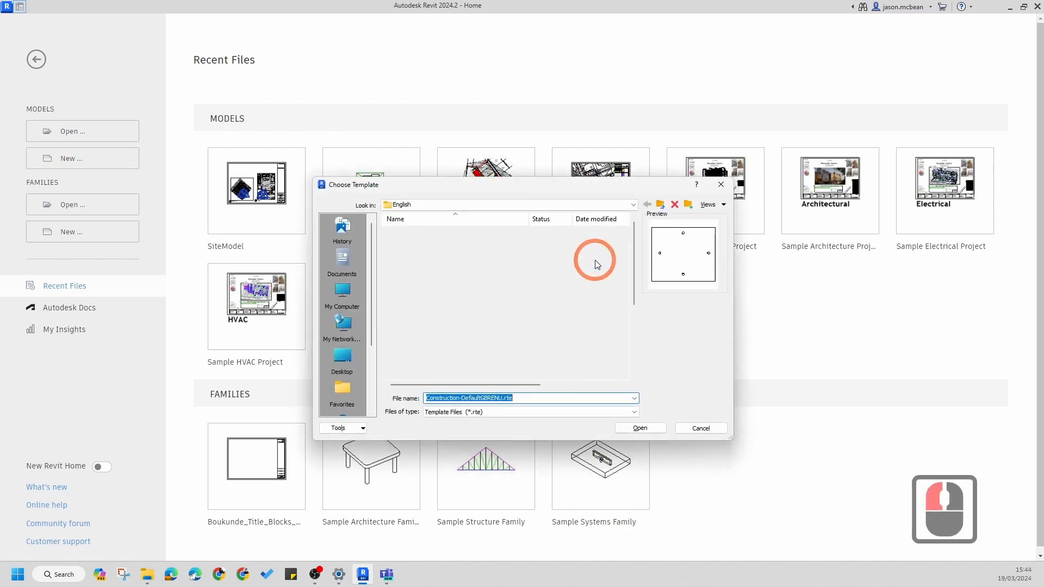
{"action": "scroll", "coordinate": [334, 404], "scroll_direction": "down", "scroll_amount": 5}
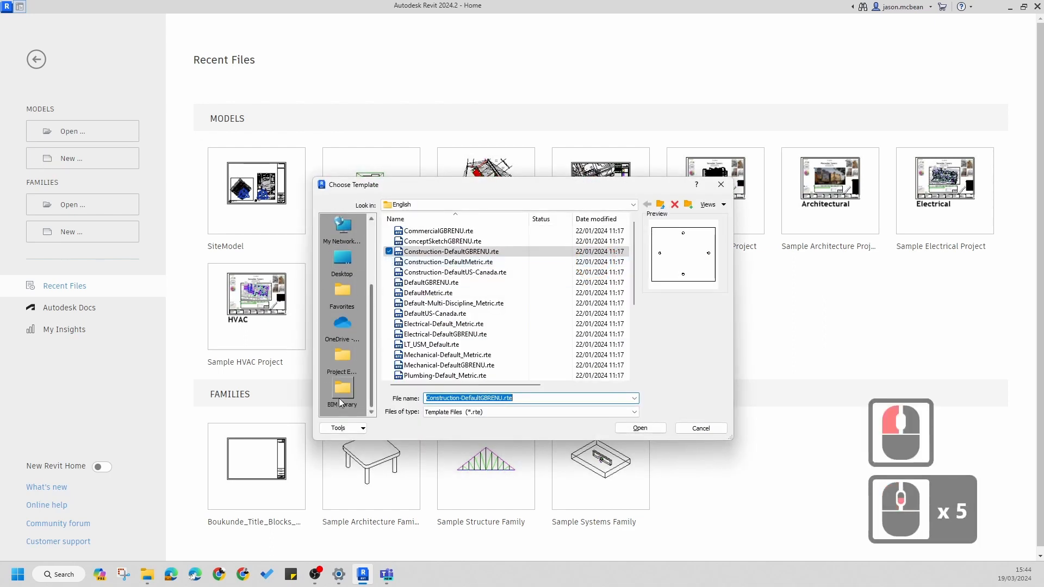
{"action": "left_click", "coordinate": [333, 404]}
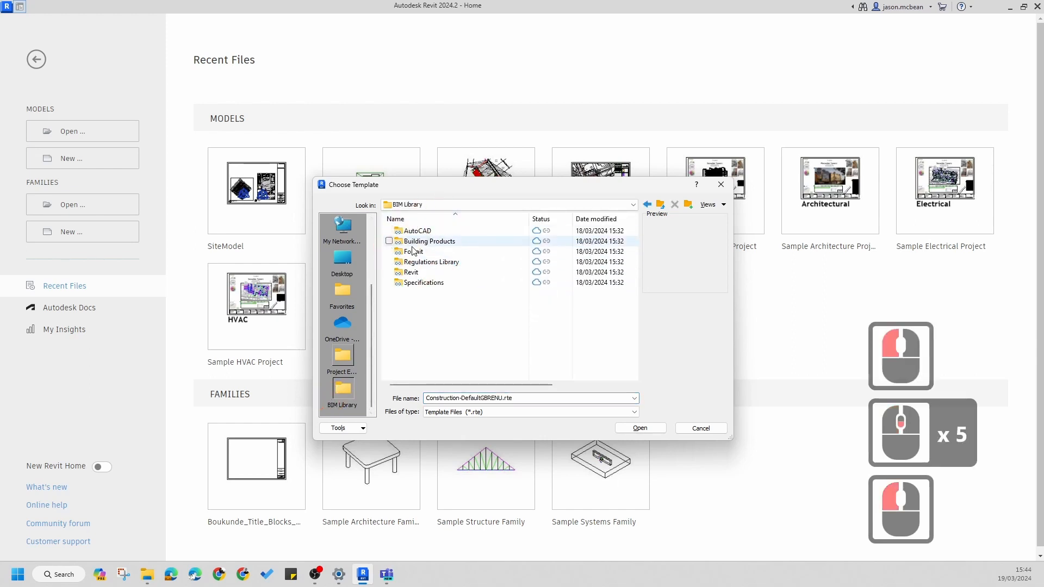
Switch to Teams and view the Templates folder inside the BIM Library's Revit folder
{"action": "left_click", "coordinate": [386, 574]}
{"action": "left_click", "coordinate": [432, 102]}
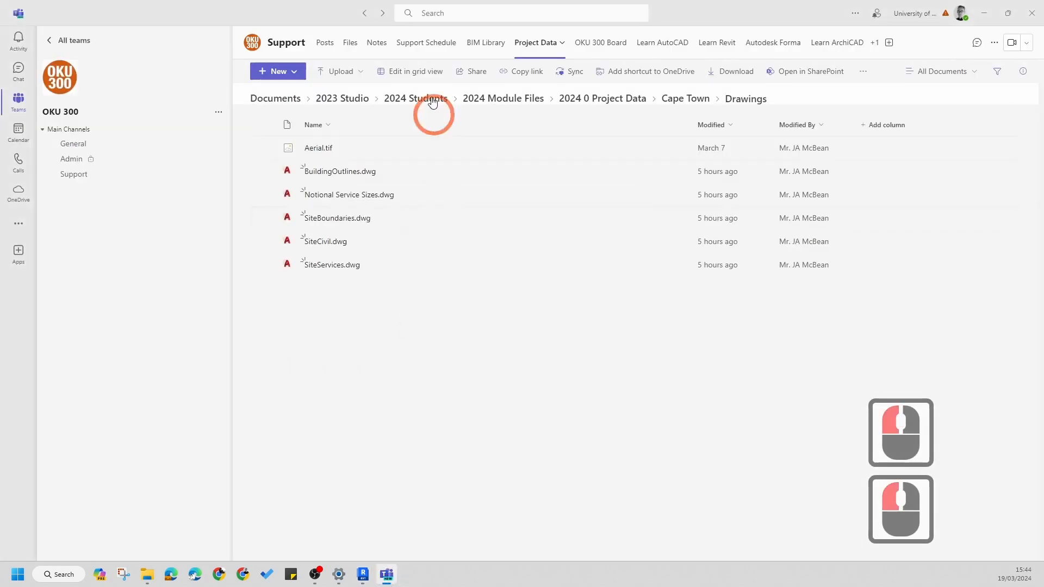
{"action": "left_click", "coordinate": [484, 42]}
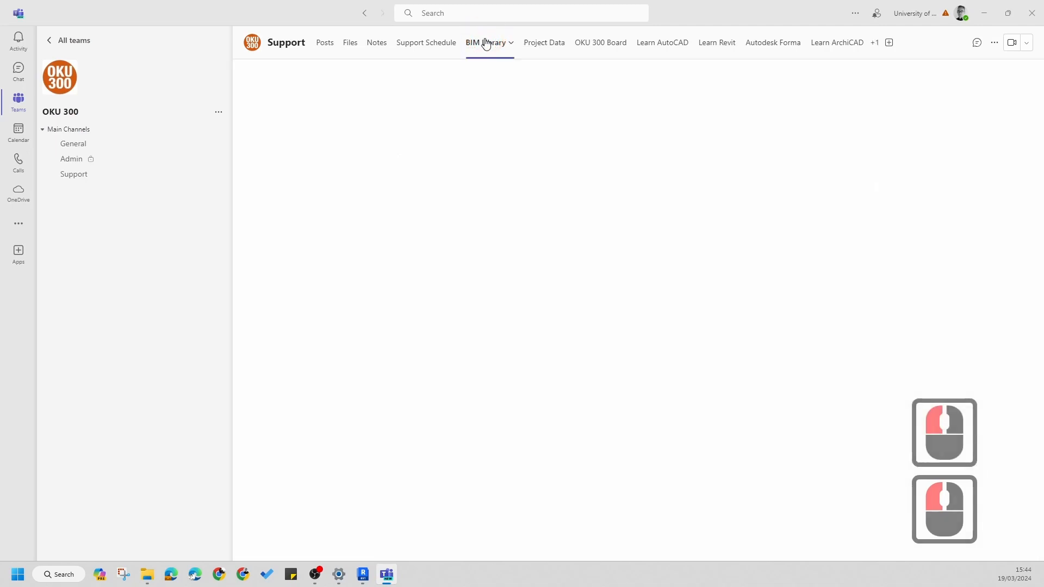
{"action": "left_click", "coordinate": [315, 149]}
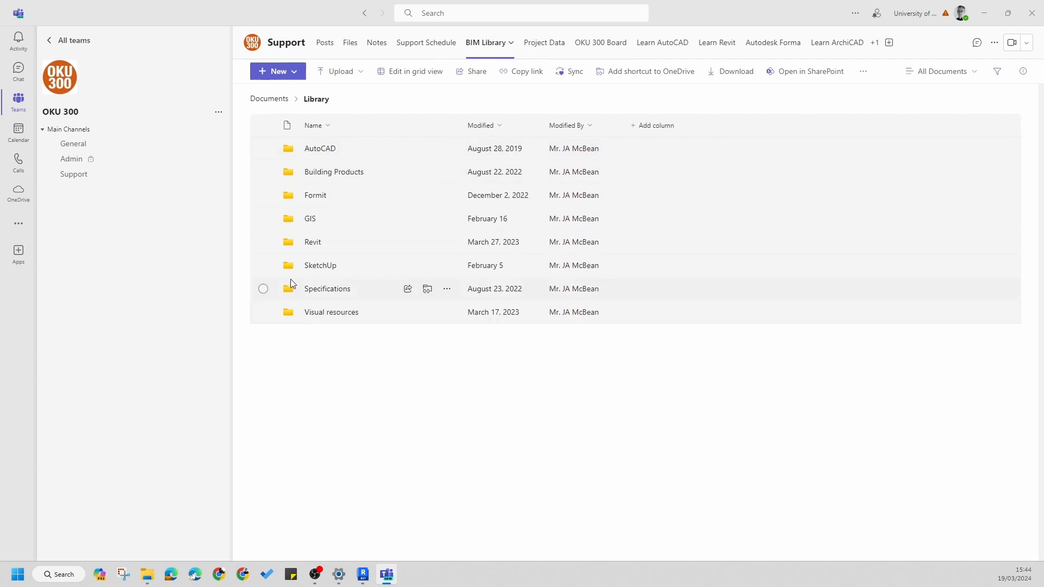
{"action": "left_click", "coordinate": [313, 245]}
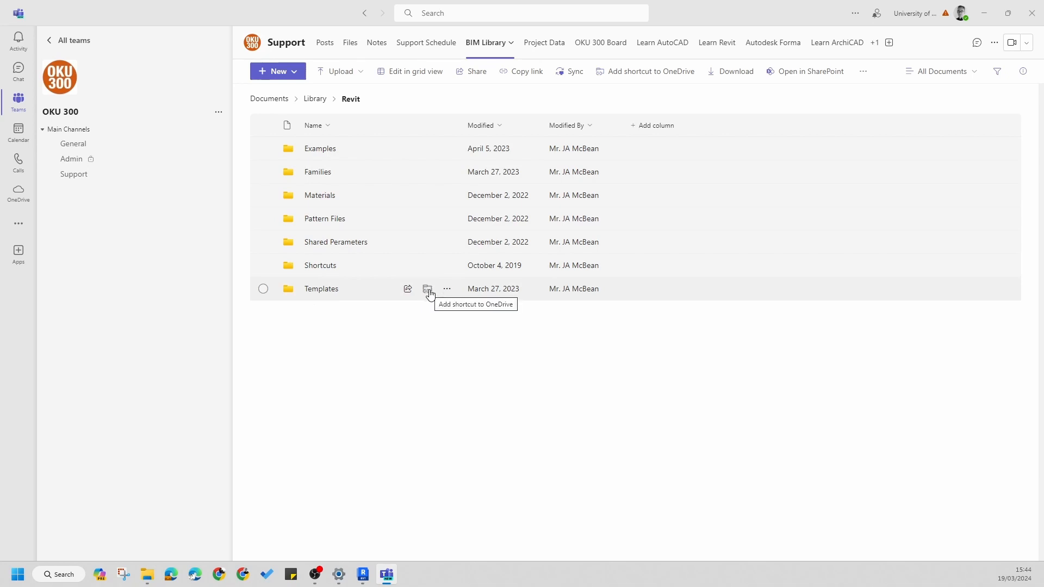
{"action": "left_click", "coordinate": [333, 290]}
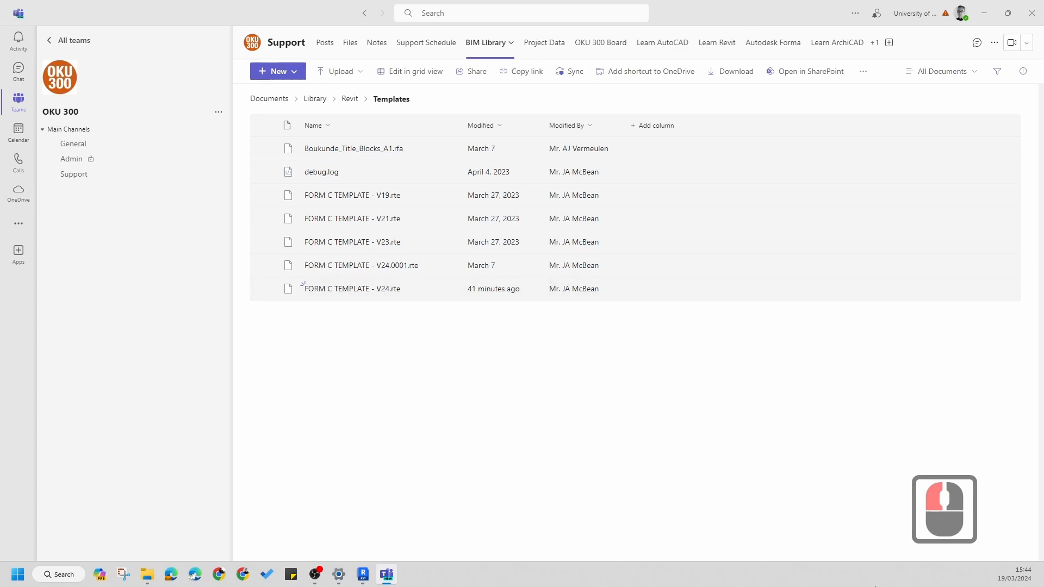
Return to Revit and create the project from FORM C TEMPLATE - V24.rte in the BIM Library's Revit Templates folder
{"action": "left_click", "coordinate": [980, 16]}
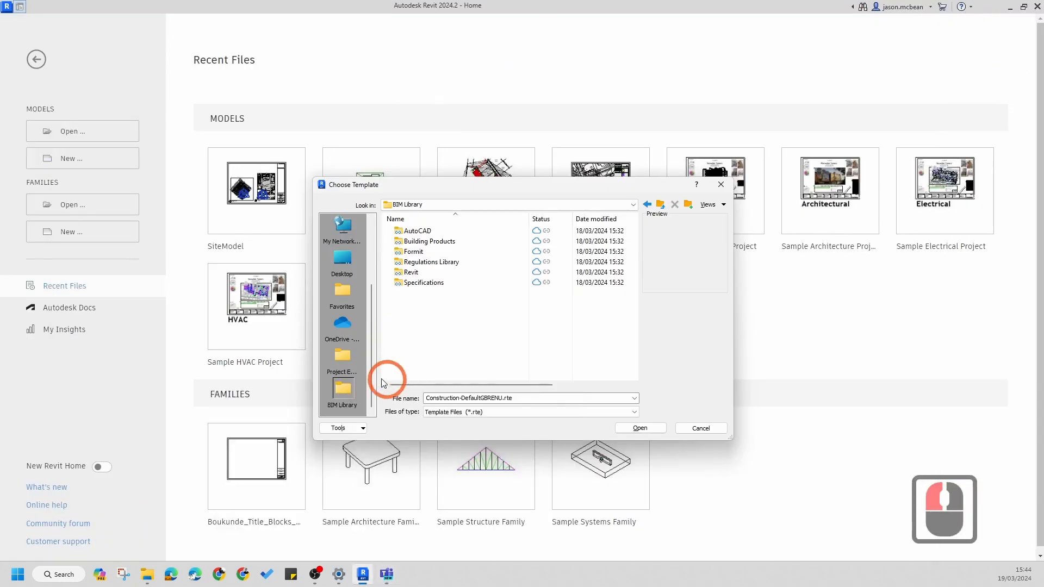
{"action": "double_click", "coordinate": [413, 272]}
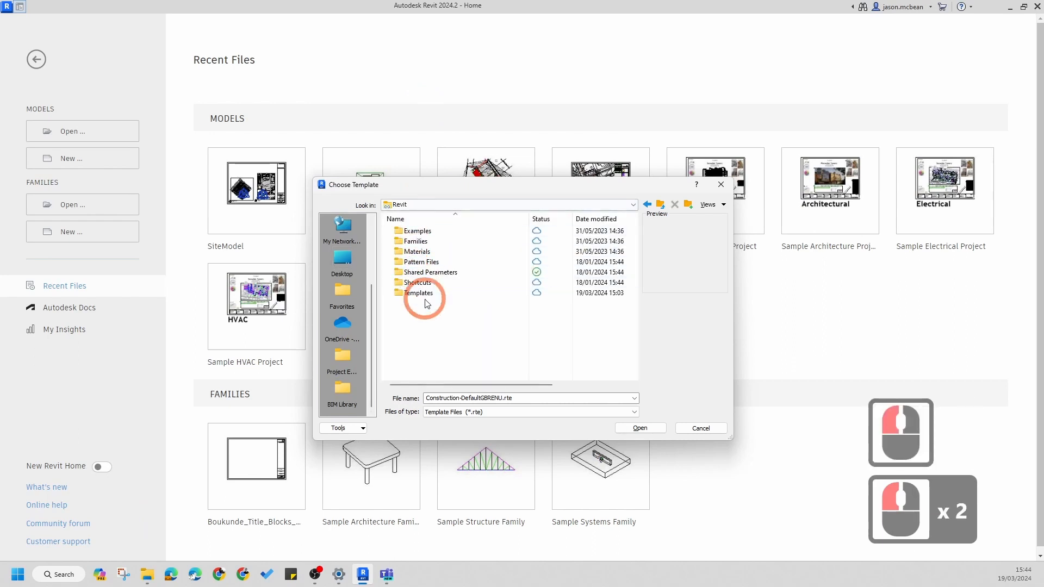
{"action": "double_click", "coordinate": [430, 294]}
{"action": "left_click", "coordinate": [459, 275]}
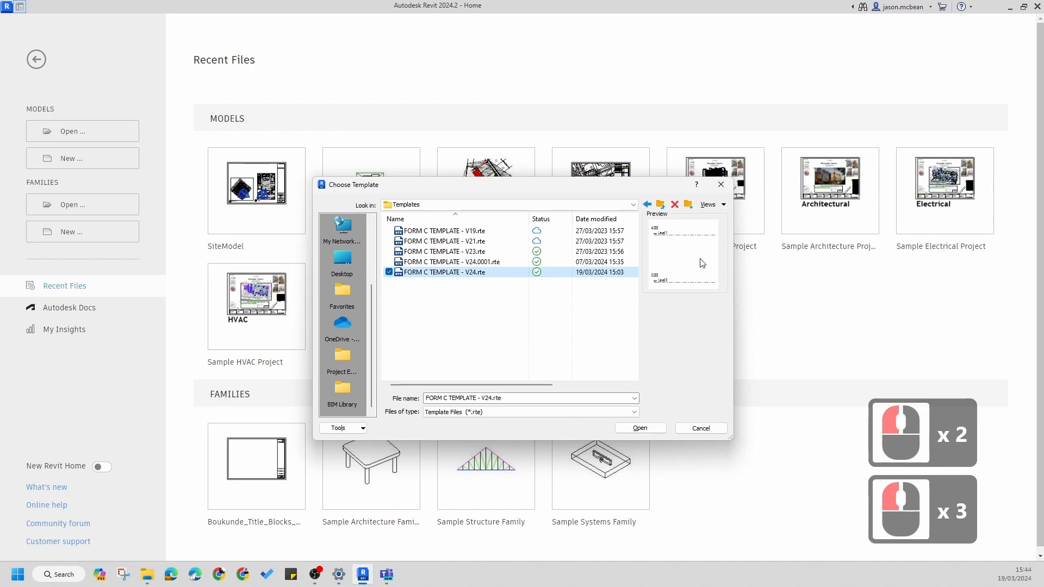
{"action": "left_click", "coordinate": [651, 429]}
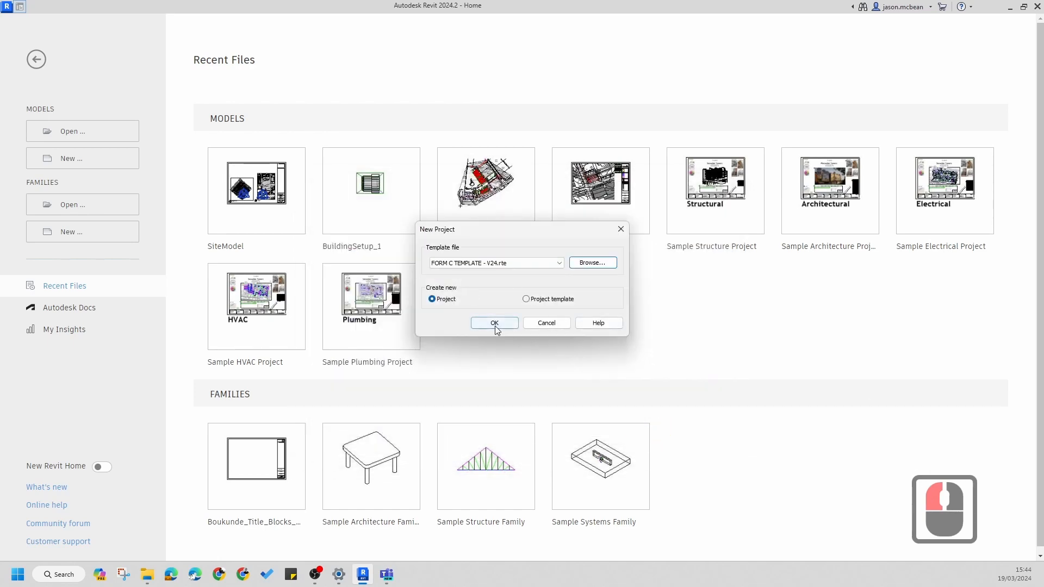
{"action": "left_click", "coordinate": [495, 324]}
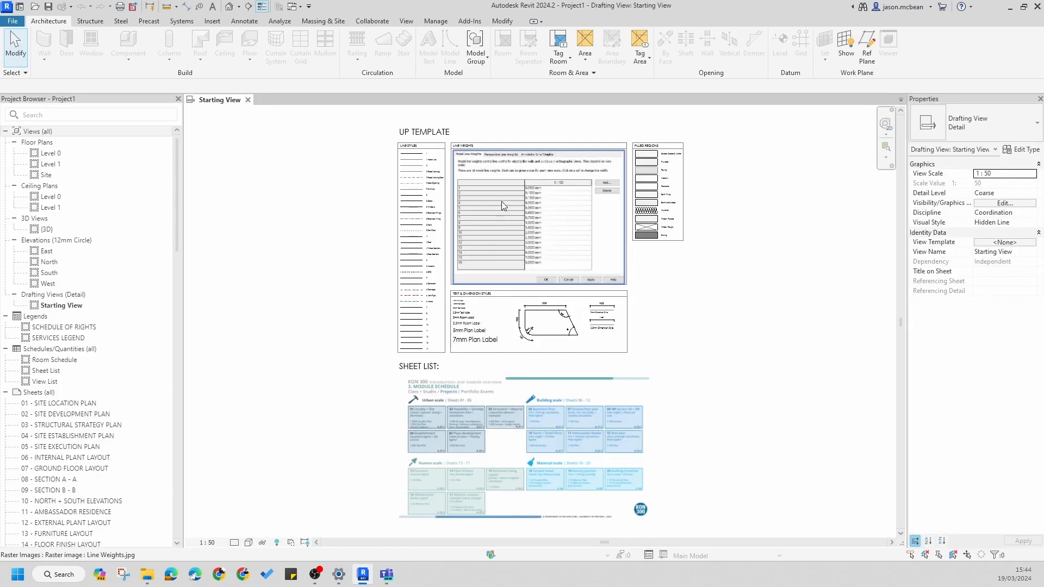
{"action": "left_click", "coordinate": [538, 9]}
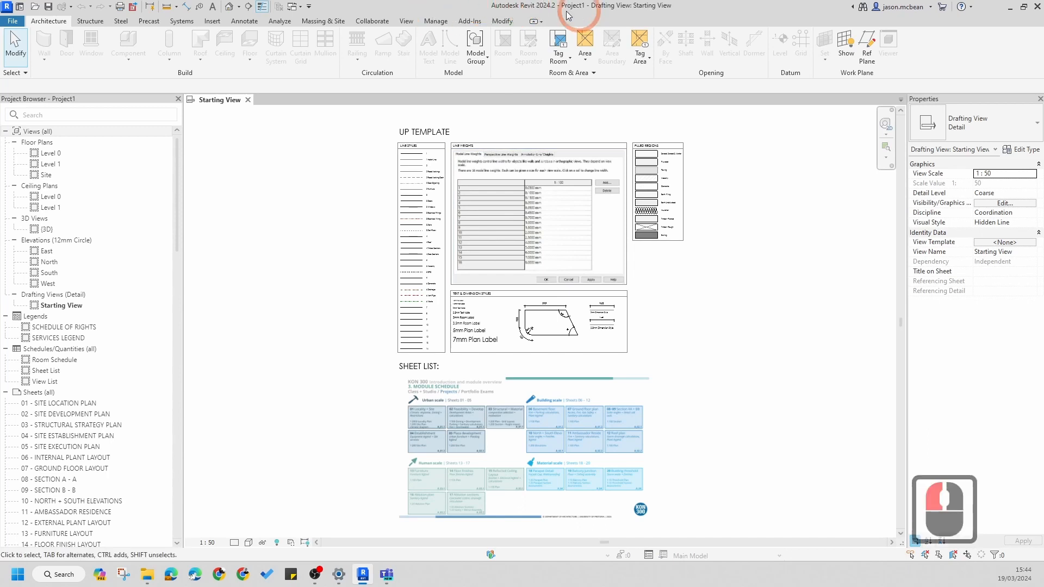
{"action": "left_click", "coordinate": [8, 10]}
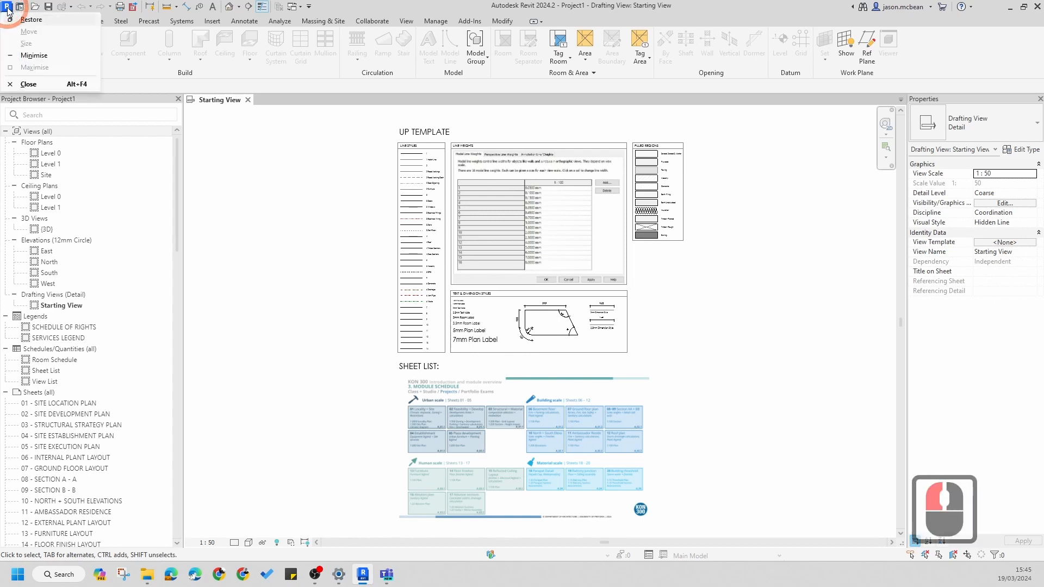
{"action": "left_click", "coordinate": [310, 144]}
Start saving the project under a new name and browse to the CapeTown Revit Site Working Files folder within OKU 300 in Project Example Files
{"action": "left_click", "coordinate": [10, 23]}
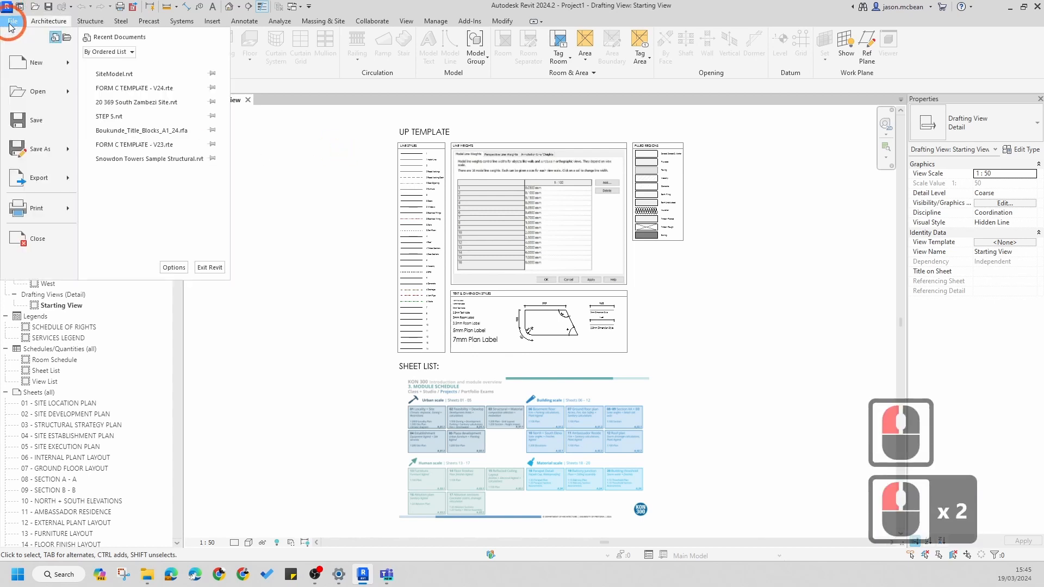
{"action": "left_click", "coordinate": [44, 149]}
{"action": "double_click", "coordinate": [122, 113]}
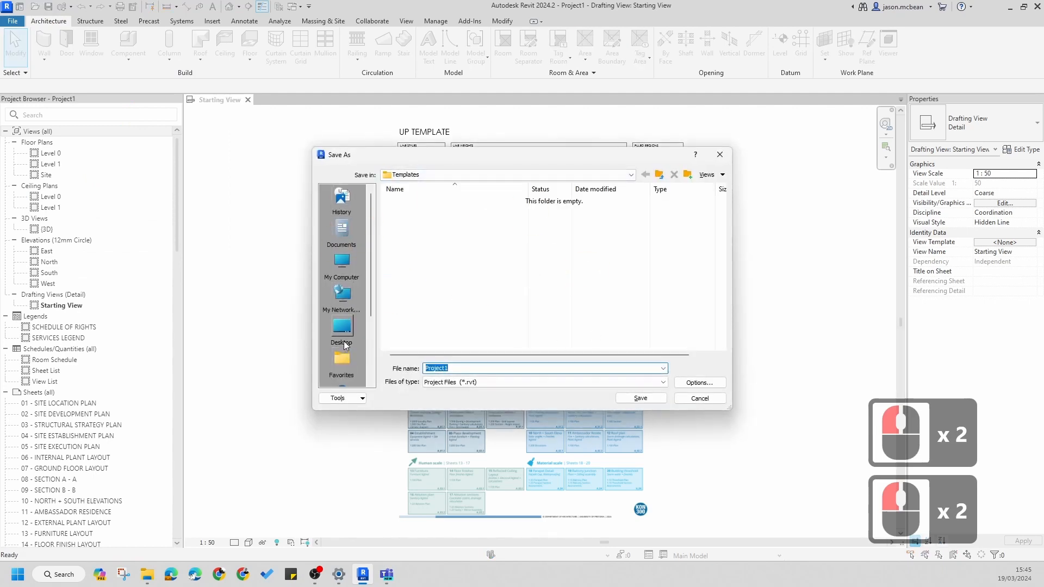
{"action": "scroll", "coordinate": [341, 326], "scroll_direction": "down", "scroll_amount": 7}
{"action": "left_click", "coordinate": [344, 335]}
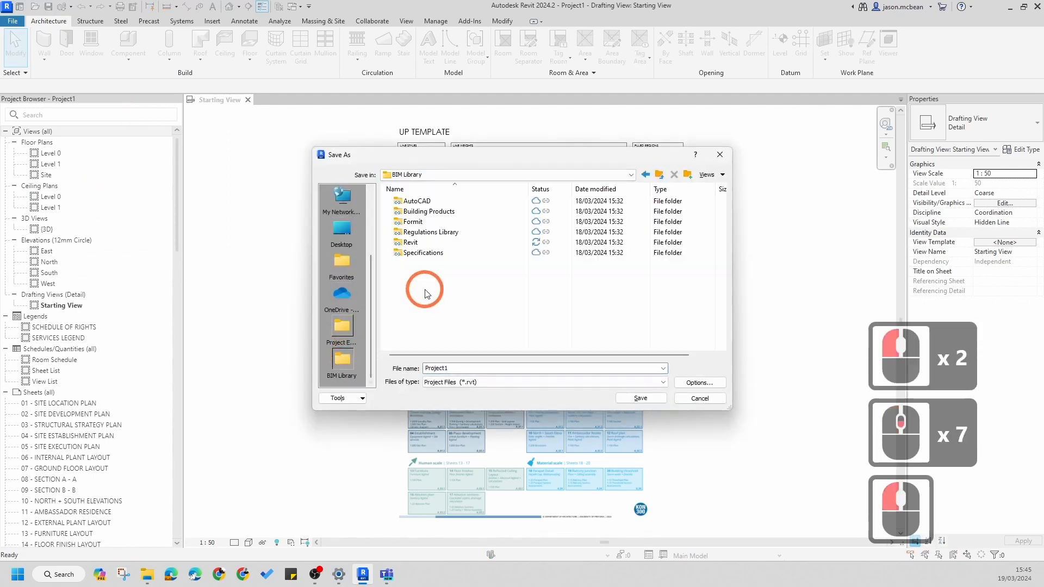
{"action": "left_click", "coordinate": [343, 336]}
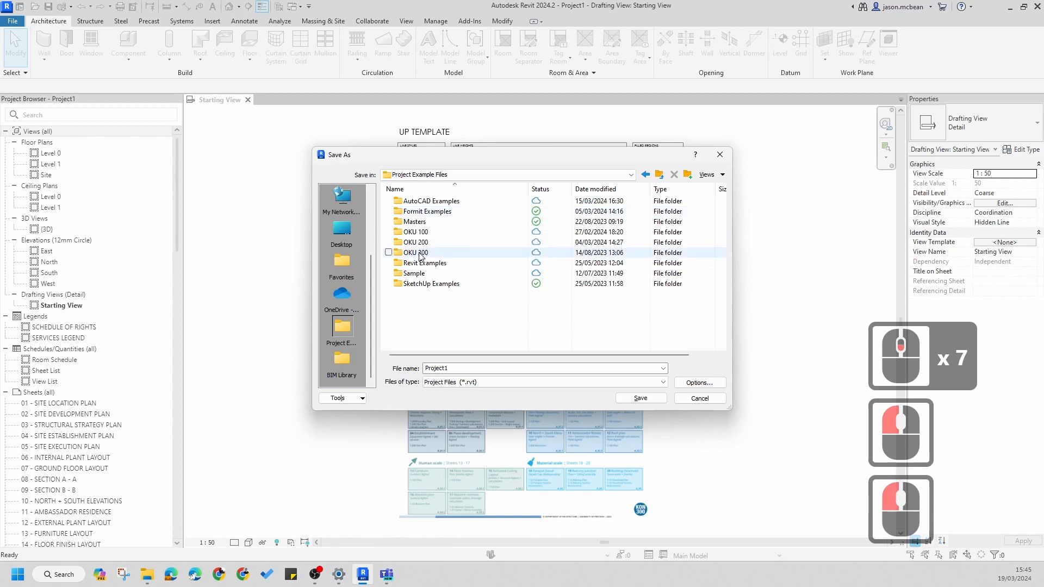
{"action": "double_click", "coordinate": [420, 254]}
{"action": "double_click", "coordinate": [425, 213]}
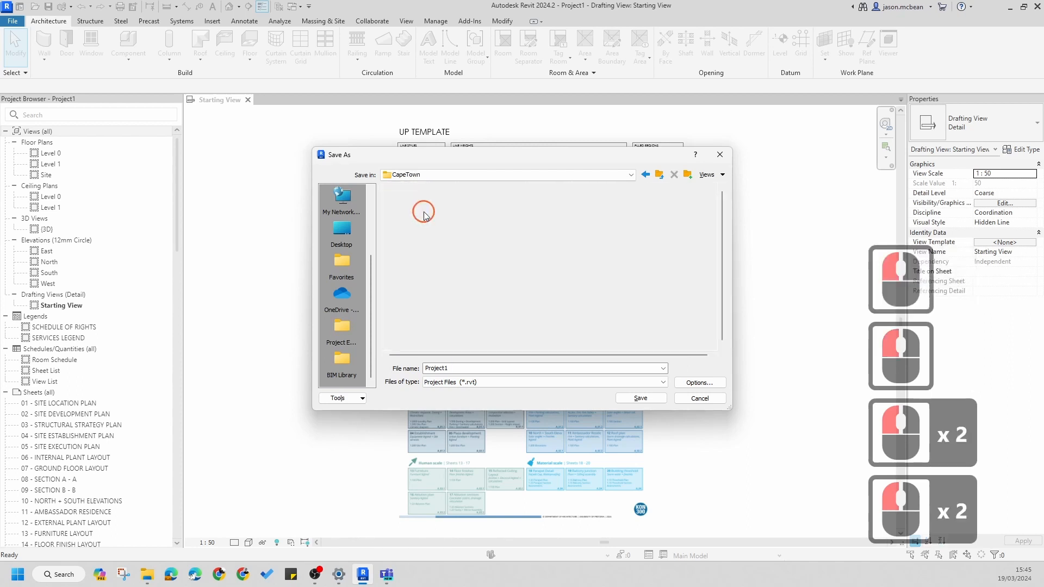
{"action": "double_click", "coordinate": [415, 226]}
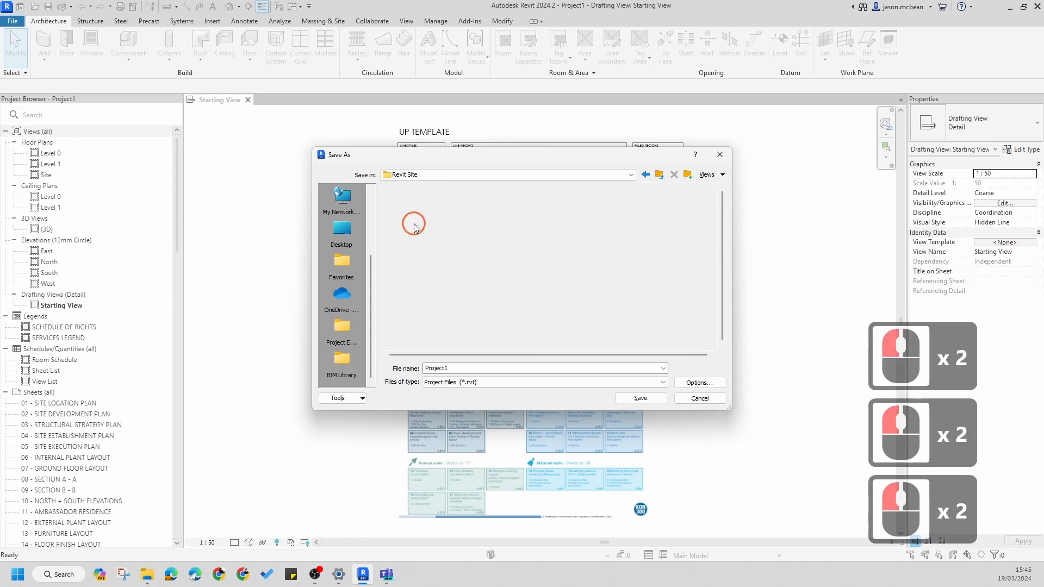
{"action": "double_click", "coordinate": [409, 200]}
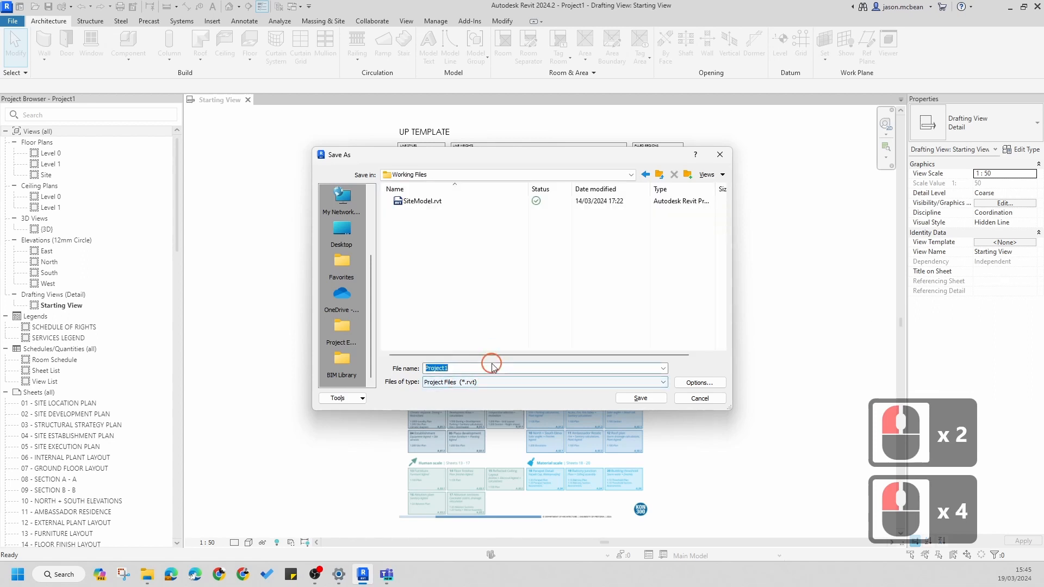
Name the project file Building and save it in the Working Files folder
{"action": "left_click", "coordinate": [493, 367]}
{"action": "type", "text": "Bui"}
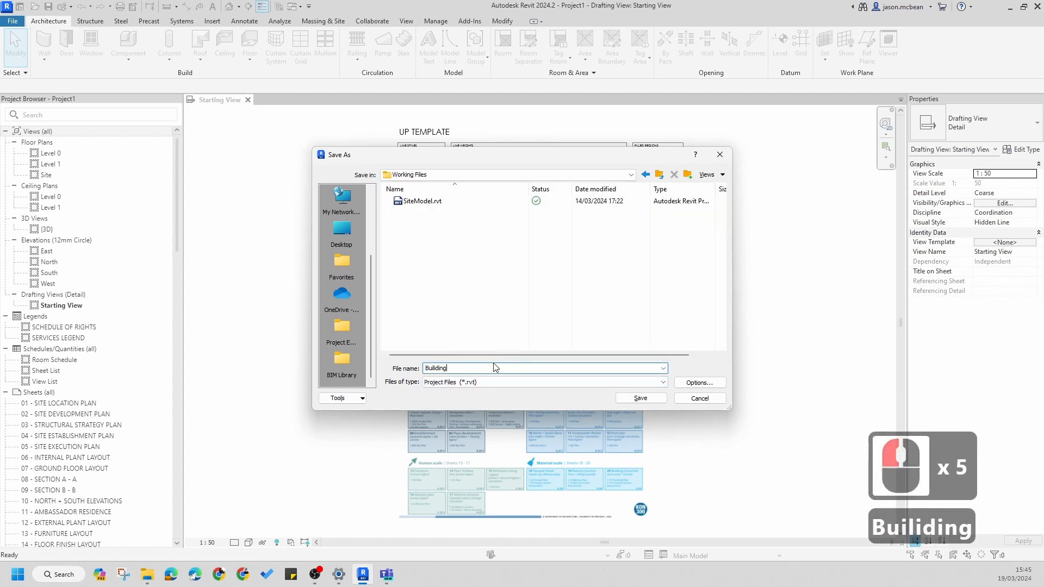
{"action": "type", "text": "liding"}
{"action": "key", "text": "Left"}
{"action": "key", "text": "Left"}
{"action": "key", "text": "Left"}
{"action": "key", "text": "Left"}
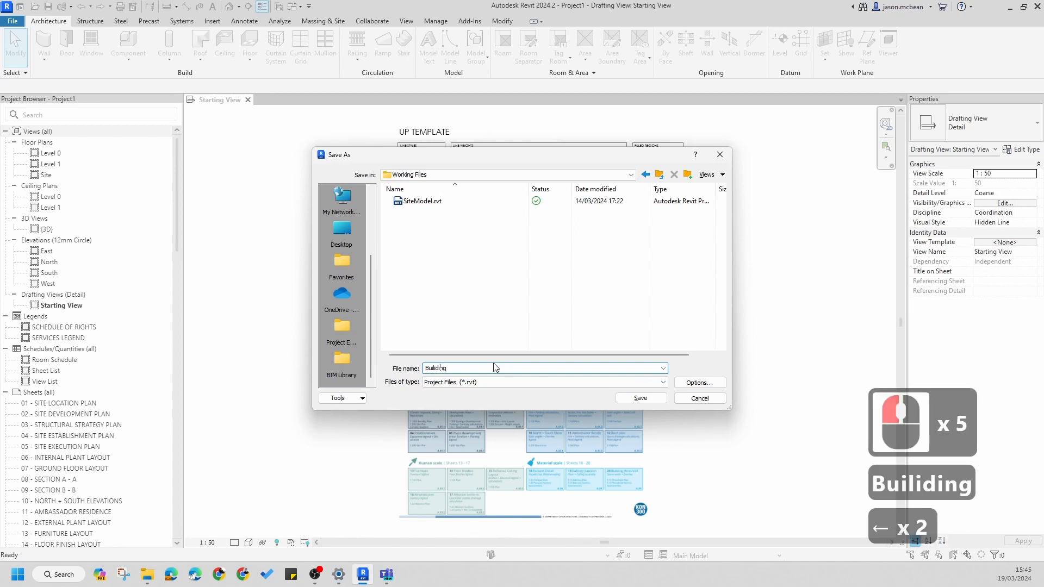
{"action": "key", "text": "BackSpace"}
{"action": "key", "text": "Right"}
{"action": "key", "text": "Right"}
{"action": "key", "text": "Right"}
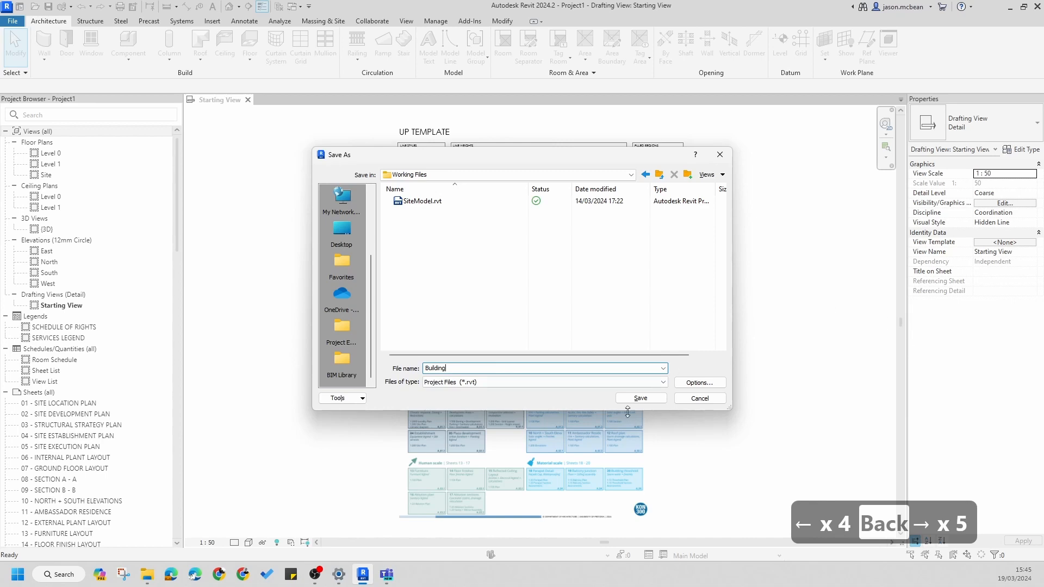
{"action": "left_click", "coordinate": [649, 400]}
{"action": "left_click", "coordinate": [512, 230]}
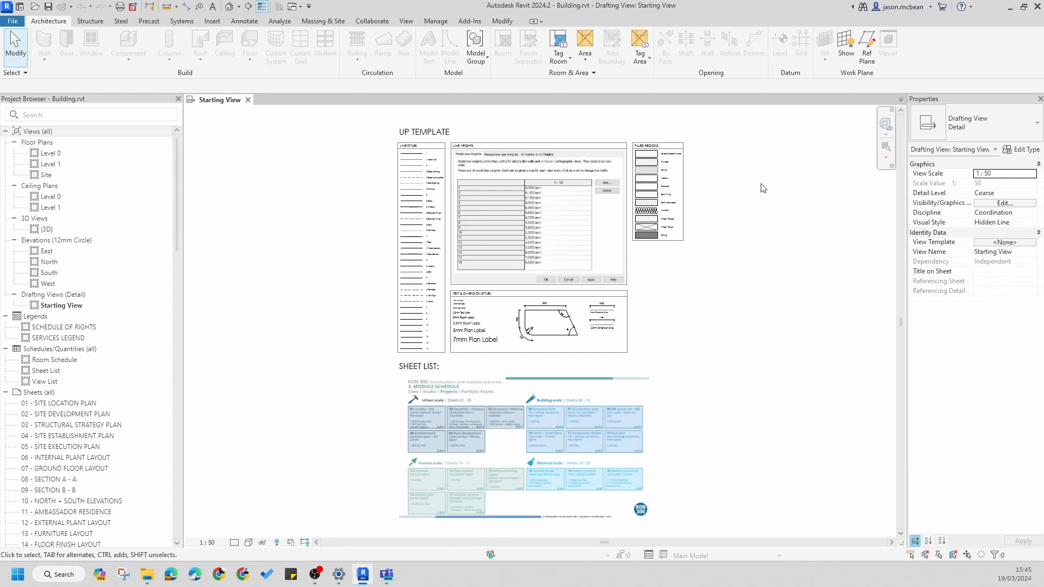
{"action": "left_click", "coordinate": [743, 403]}
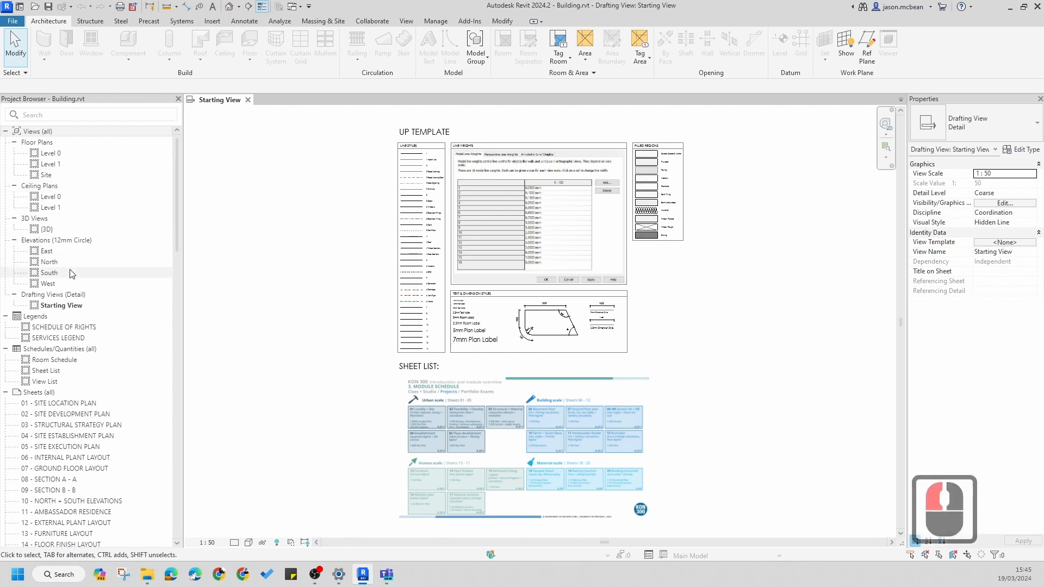
Open the East elevation and examine the level types available for Level 0 and Level 1
{"action": "double_click", "coordinate": [47, 251]}
{"action": "left_click", "coordinate": [612, 291]}
{"action": "left_click", "coordinate": [620, 515]}
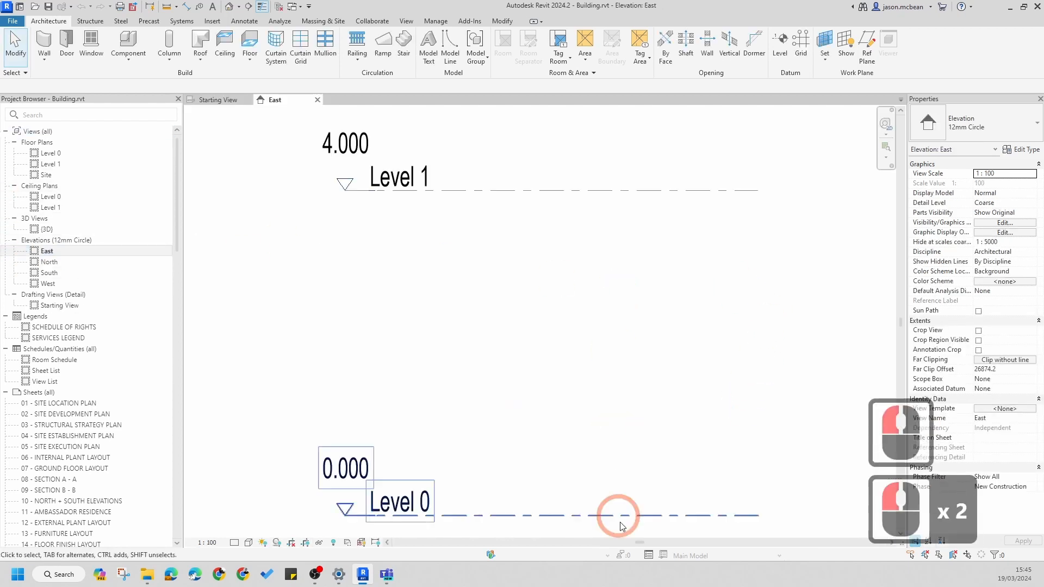
{"action": "scroll", "coordinate": [408, 310], "scroll_direction": "down", "scroll_amount": 5}
{"action": "scroll", "coordinate": [475, 361], "scroll_direction": "up", "scroll_amount": 1}
{"action": "middle_click_drag", "start_coordinate": [475, 361], "coordinate": [412, 372]}
{"action": "left_click_drag", "start_coordinate": [468, 501], "coordinate": [339, 191]}
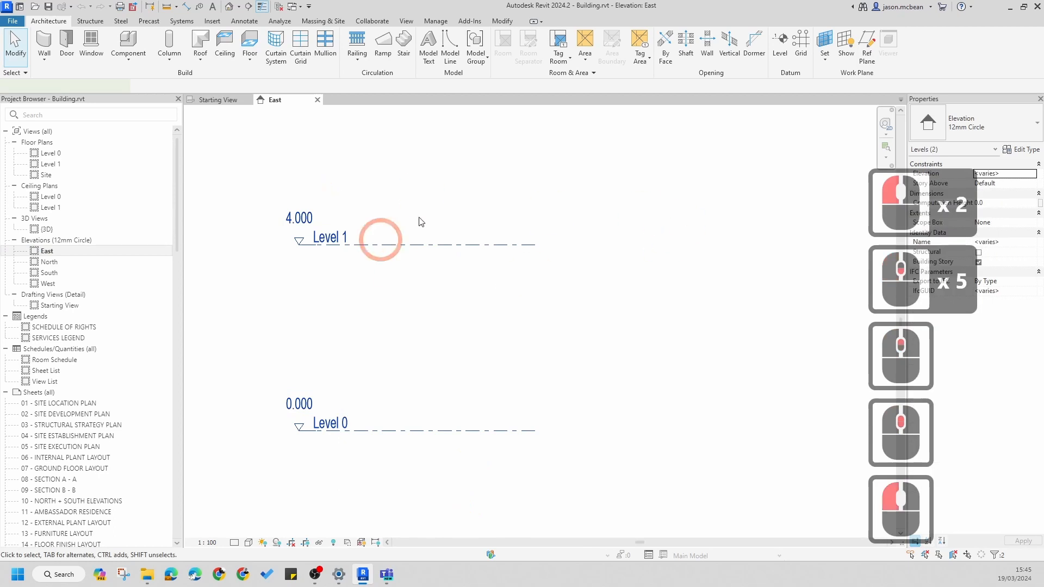
{"action": "left_click", "coordinate": [983, 128]}
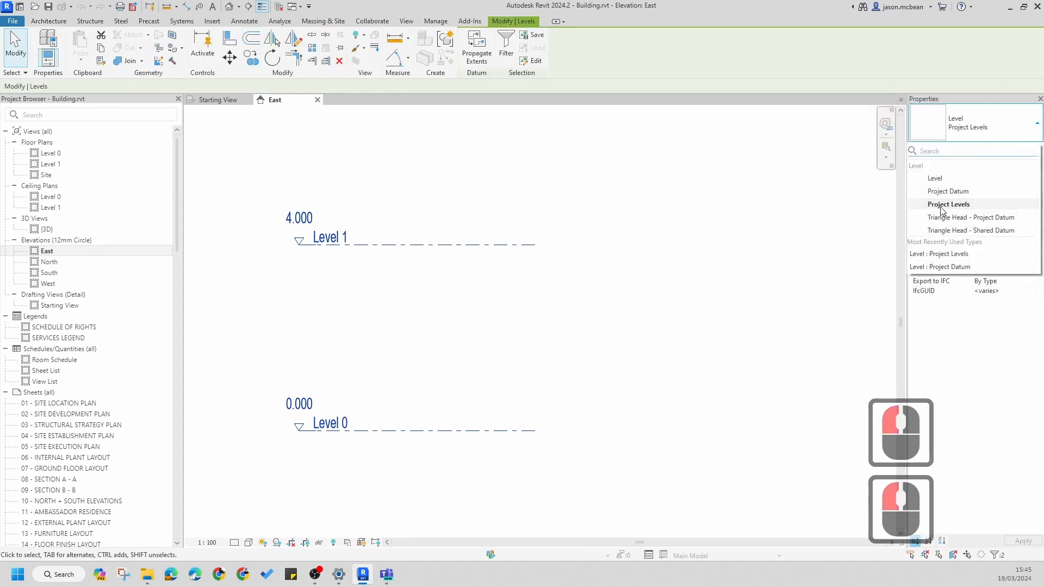
{"action": "left_click", "coordinate": [502, 255]}
{"action": "left_click", "coordinate": [543, 291]}
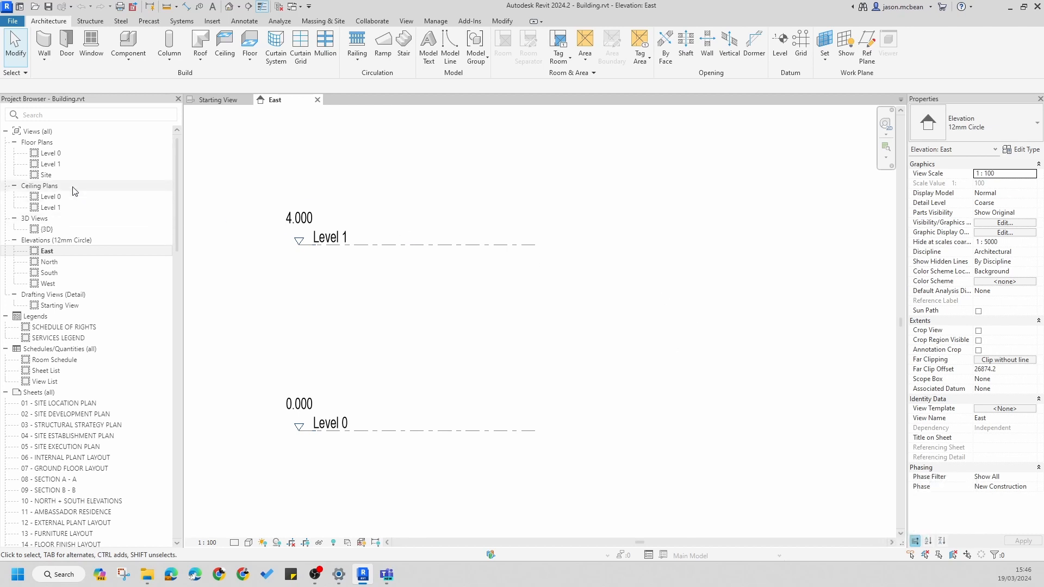
Open the Level 0 and Site floor plans and examine the Site plan's View Range settings
{"action": "double_click", "coordinate": [50, 153]}
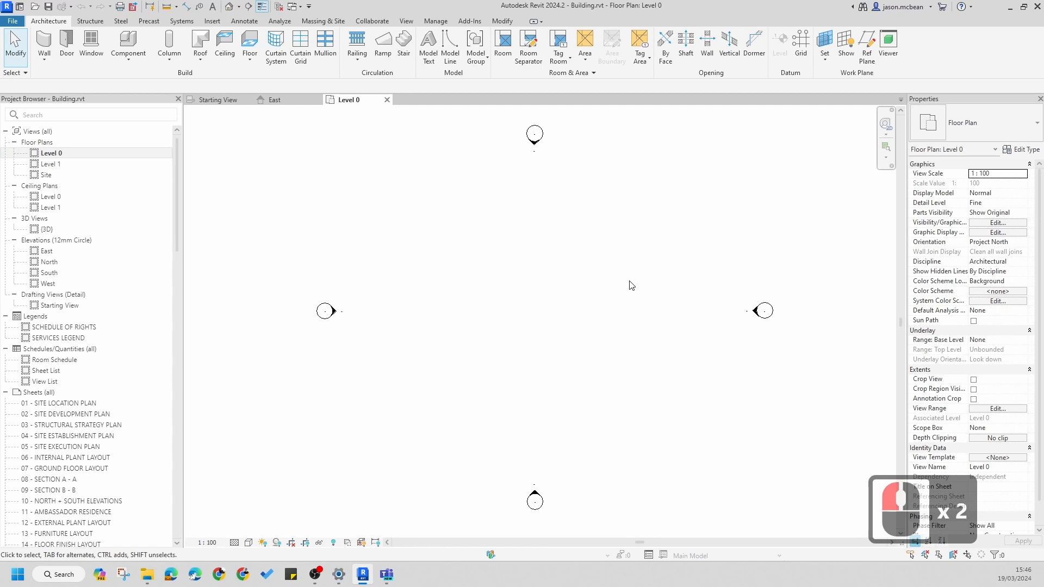
{"action": "double_click", "coordinate": [47, 174]}
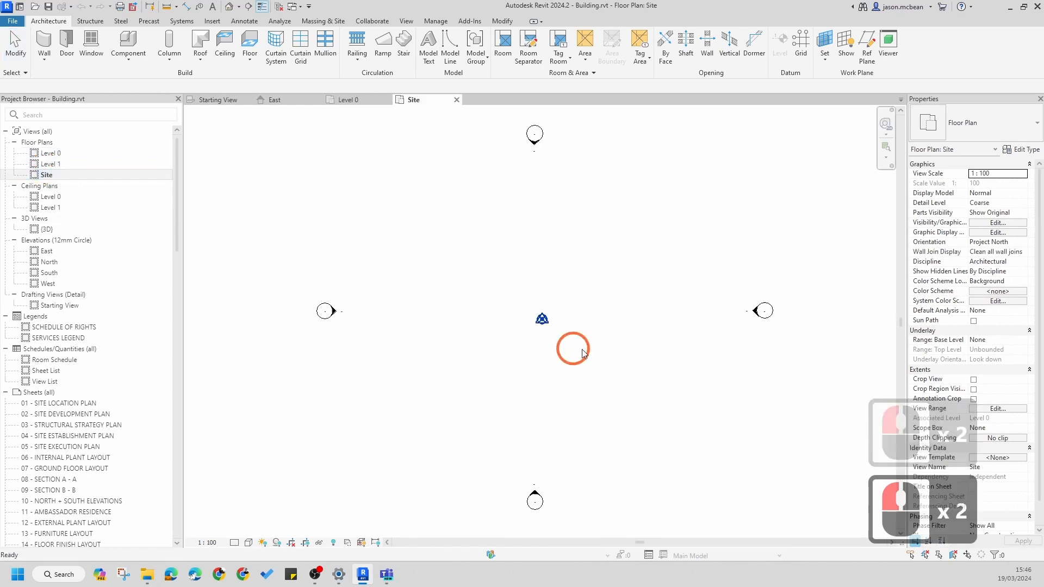
{"action": "middle_click_drag", "start_coordinate": [672, 331], "coordinate": [657, 366]}
{"action": "left_click", "coordinate": [34, 176]}
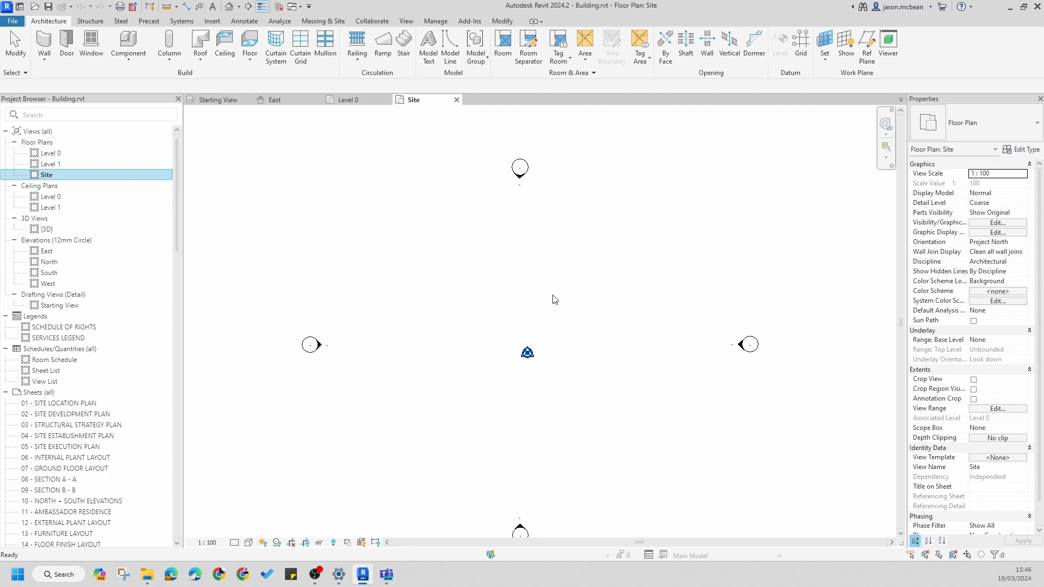
{"action": "left_click", "coordinate": [1012, 410]}
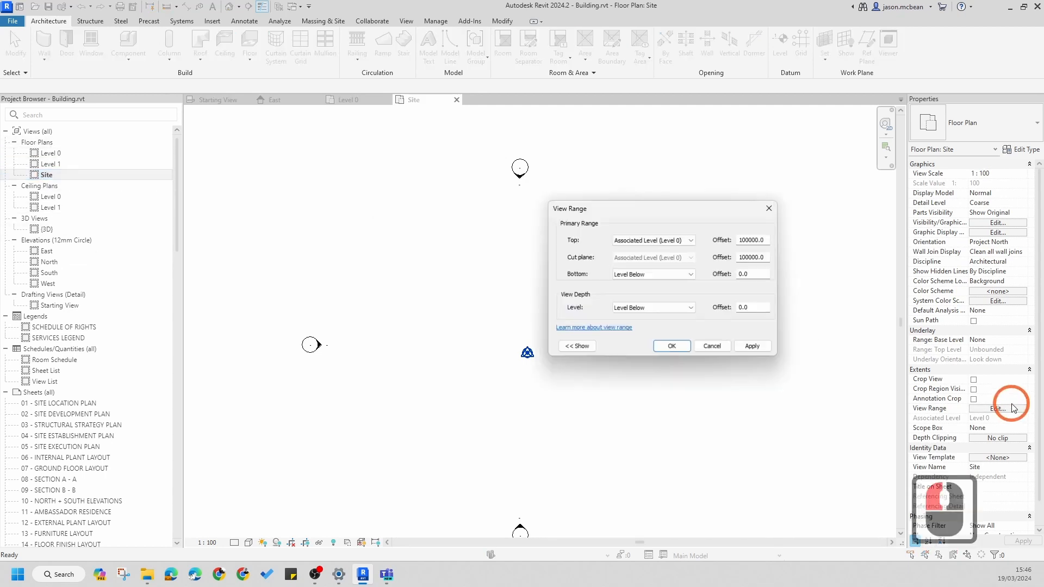
{"action": "left_click", "coordinate": [713, 348]}
{"action": "left_click", "coordinate": [653, 369]}
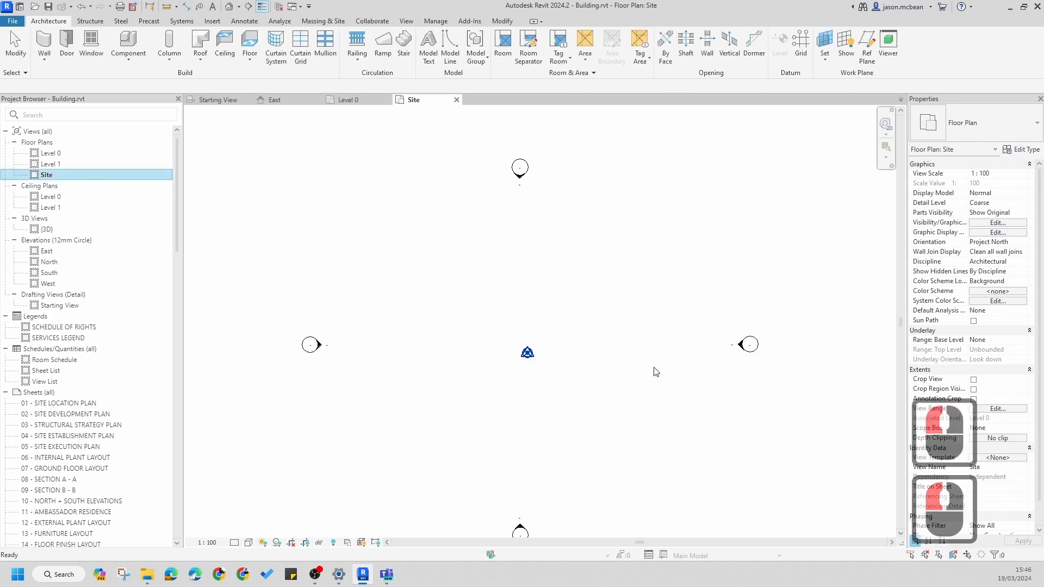
Switch to the Level 0 floor plan and examine its View Range settings for comparison with the Site plan
{"action": "left_click", "coordinate": [51, 153]}
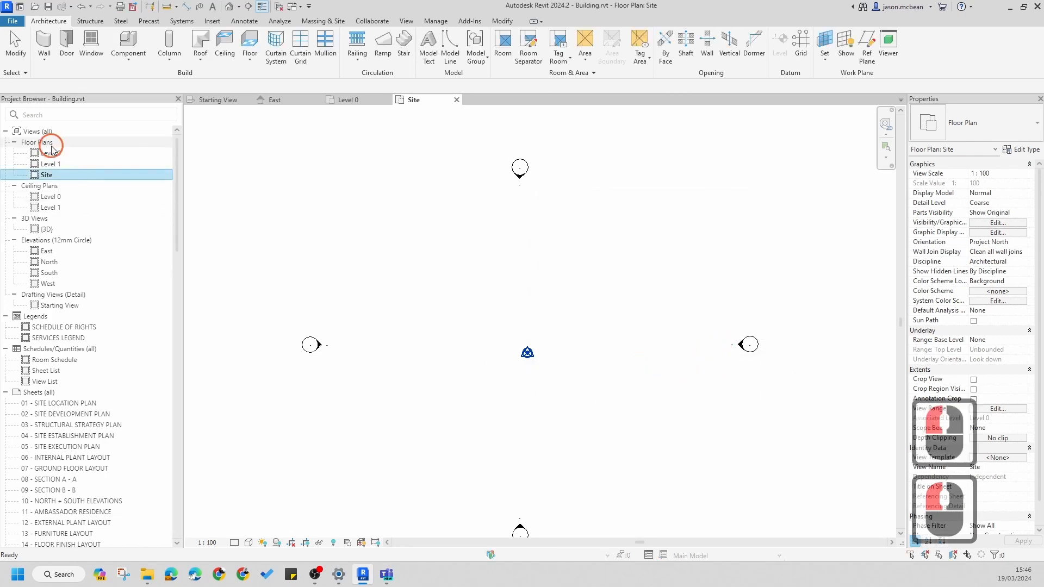
{"action": "double_click", "coordinate": [51, 153]}
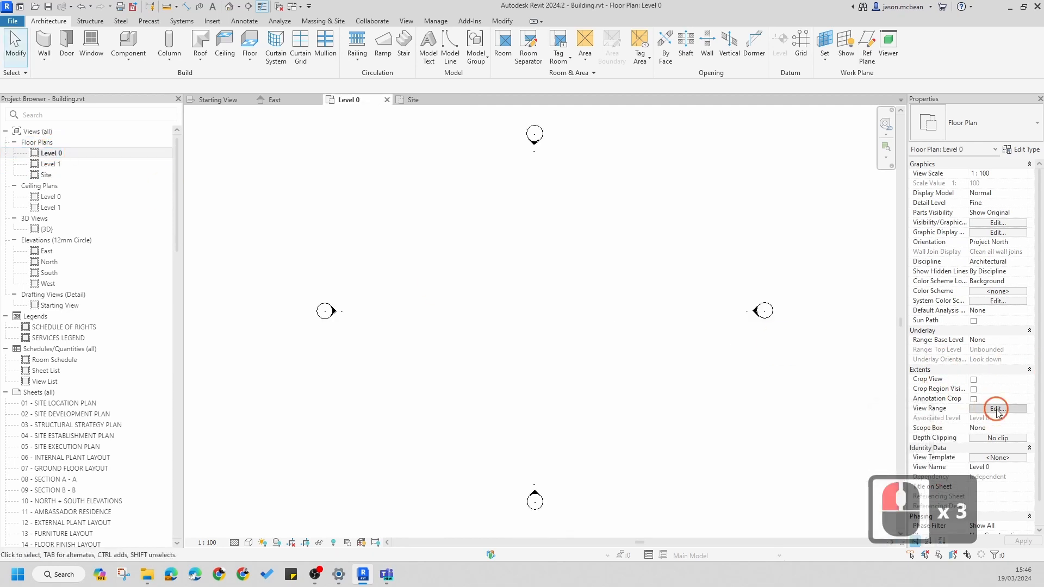
{"action": "left_click", "coordinate": [998, 408]}
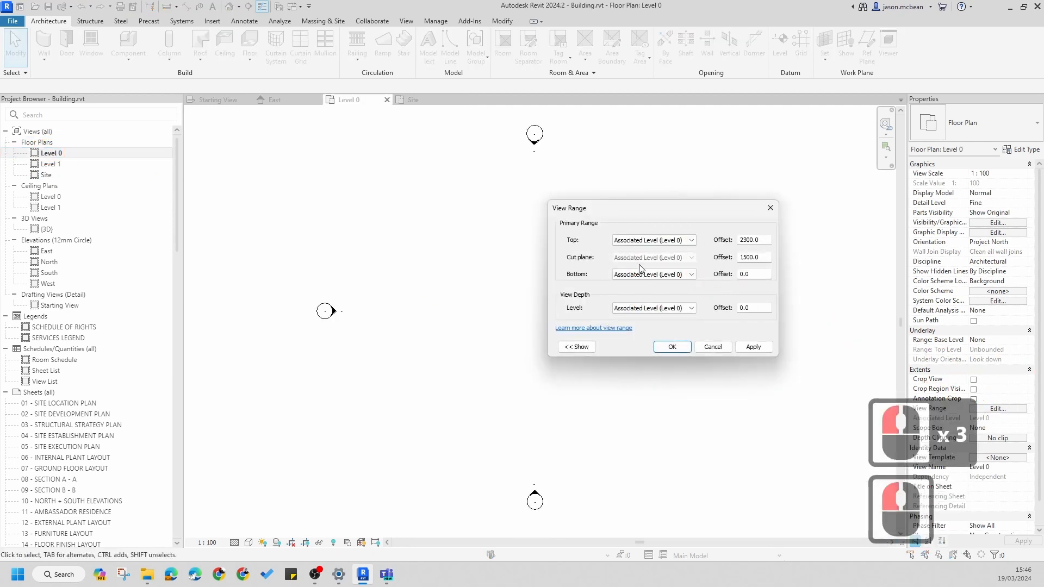
{"action": "left_click", "coordinate": [672, 347]}
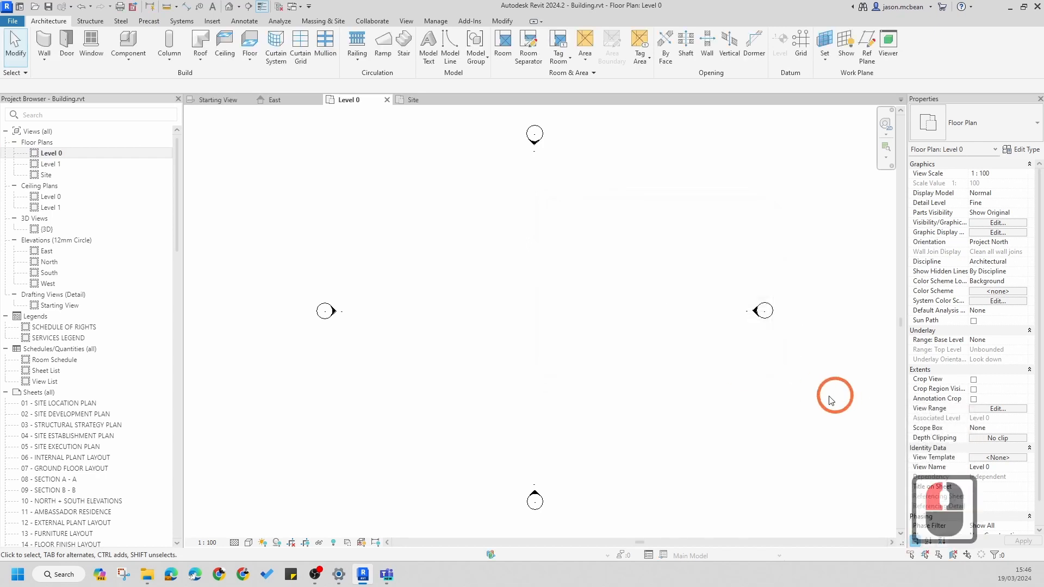
{"action": "left_click", "coordinate": [603, 310]}
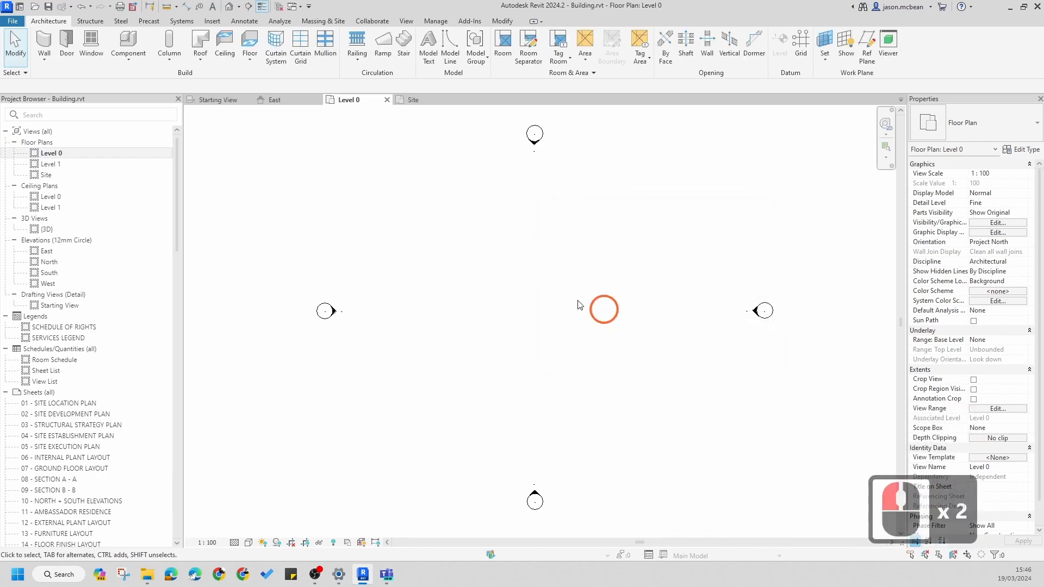
Open the Site floor plan and examine the coordinate points between the elevation markers
{"action": "double_click", "coordinate": [46, 175]}
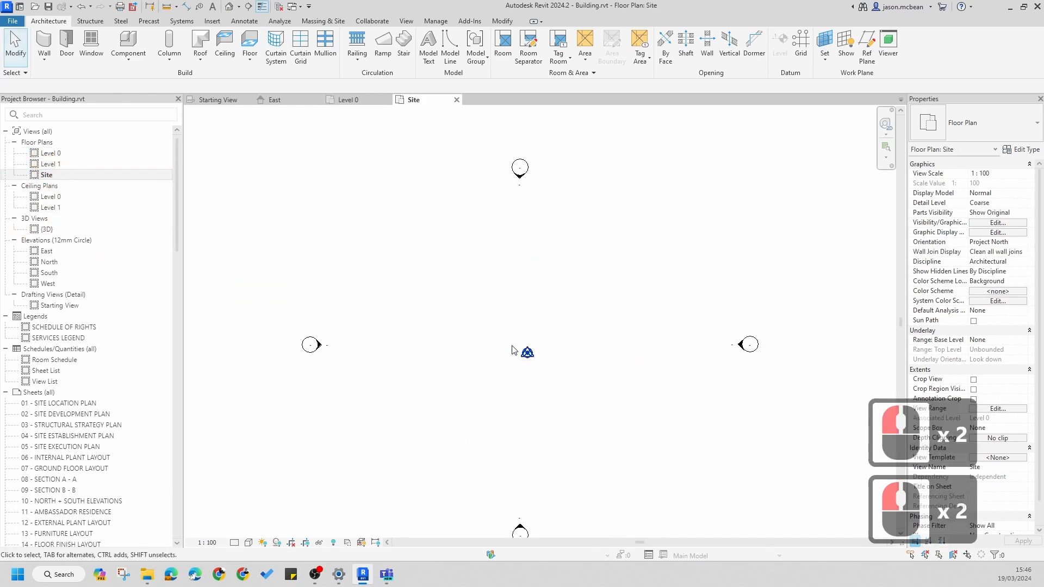
{"action": "left_click_drag", "start_coordinate": [559, 412], "coordinate": [452, 278]}
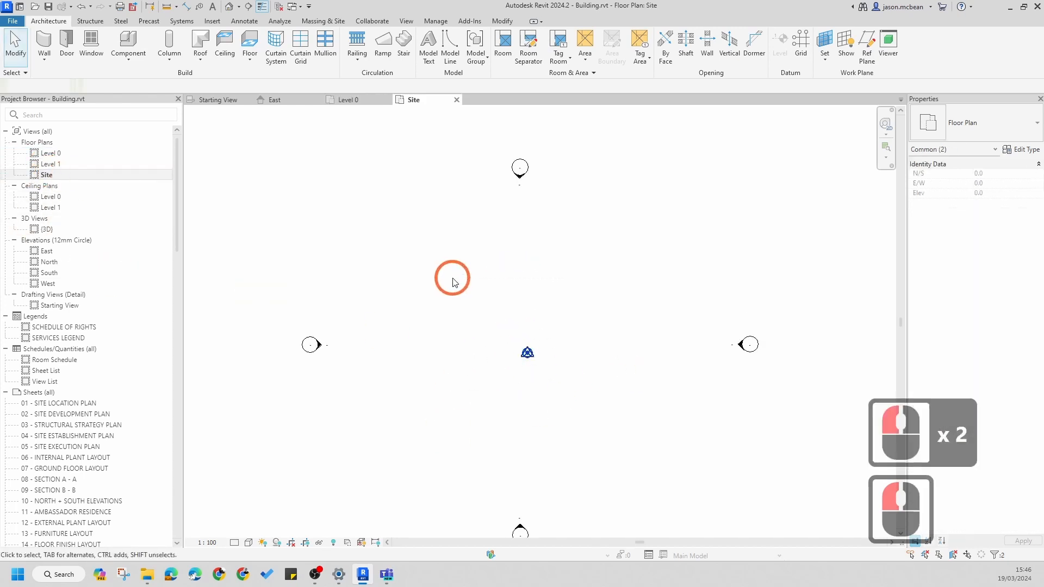
{"action": "left_click", "coordinate": [547, 256]}
{"action": "left_click", "coordinate": [522, 279]}
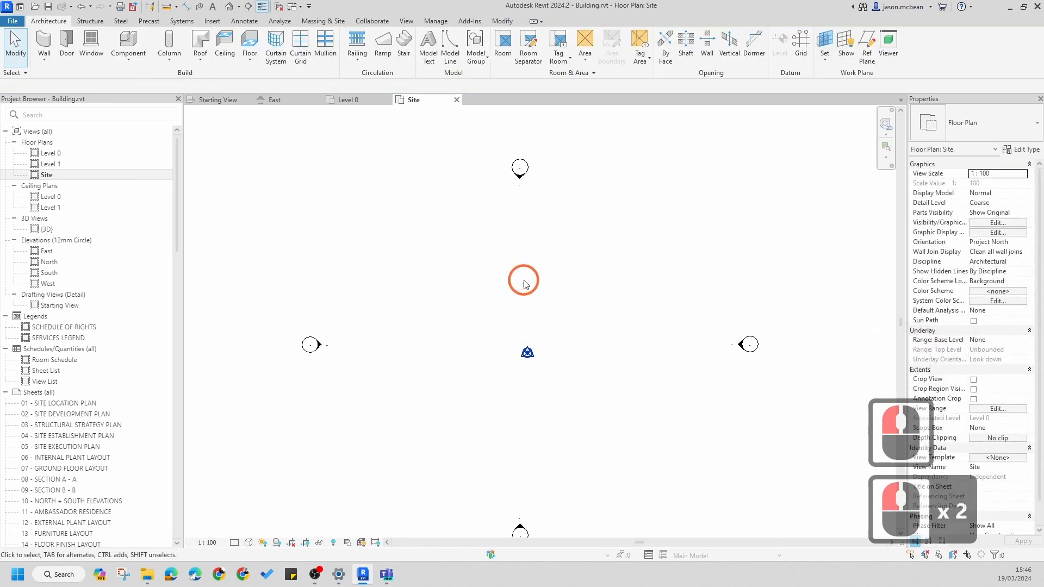
Link SiteServices.dwg from the Revit Site folder into the current view only, with import units set to meter
{"action": "left_click", "coordinate": [208, 24]}
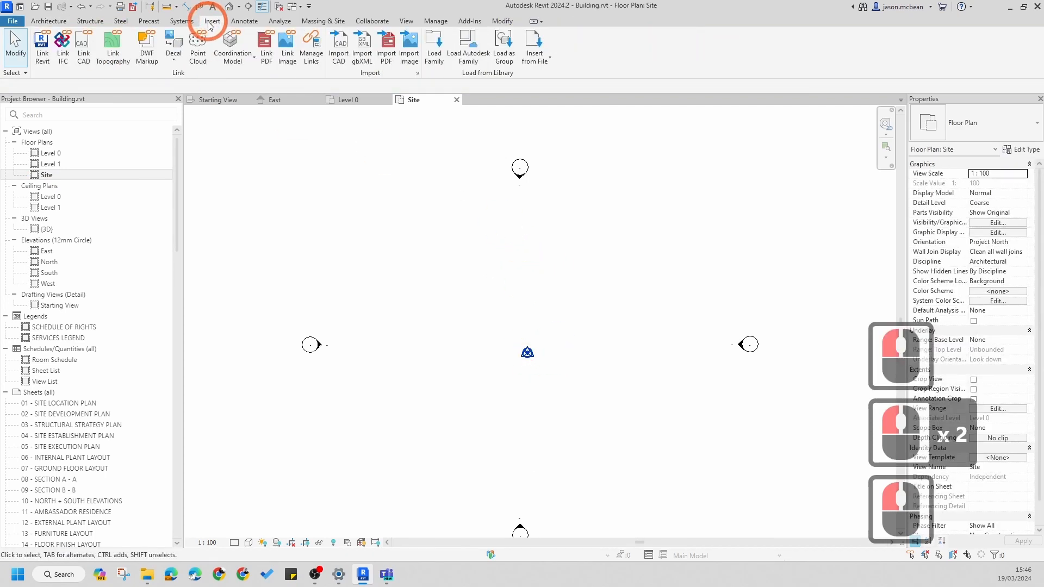
{"action": "left_click", "coordinate": [79, 63]}
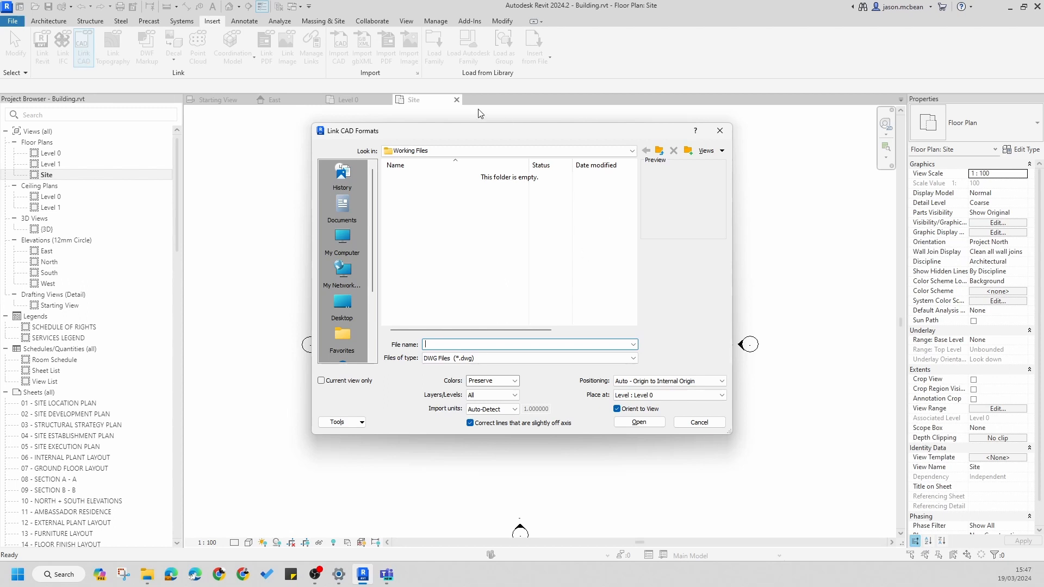
{"action": "left_click", "coordinate": [422, 150]}
{"action": "left_click", "coordinate": [523, 228]}
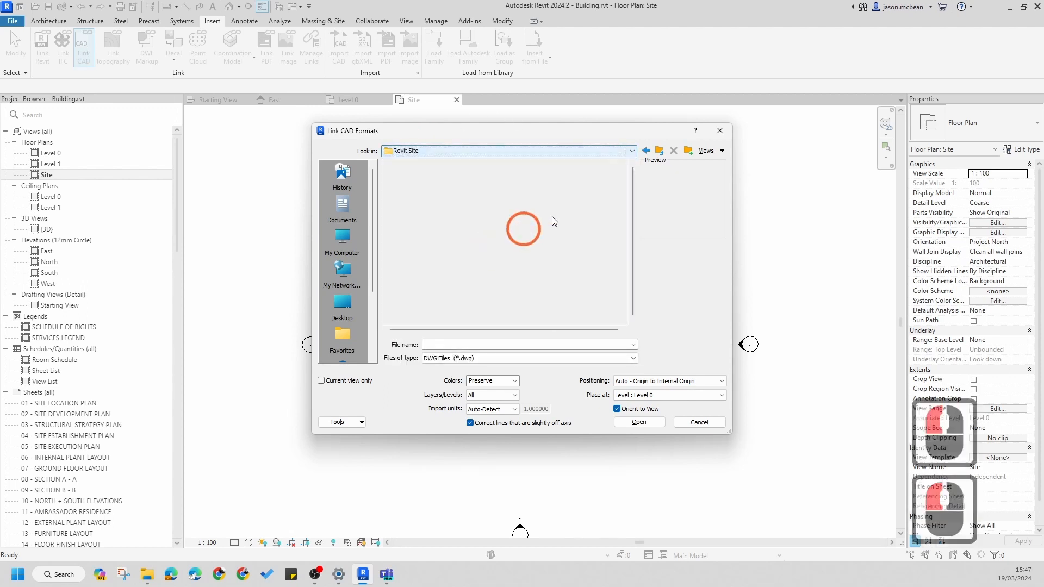
{"action": "left_click", "coordinate": [428, 250]}
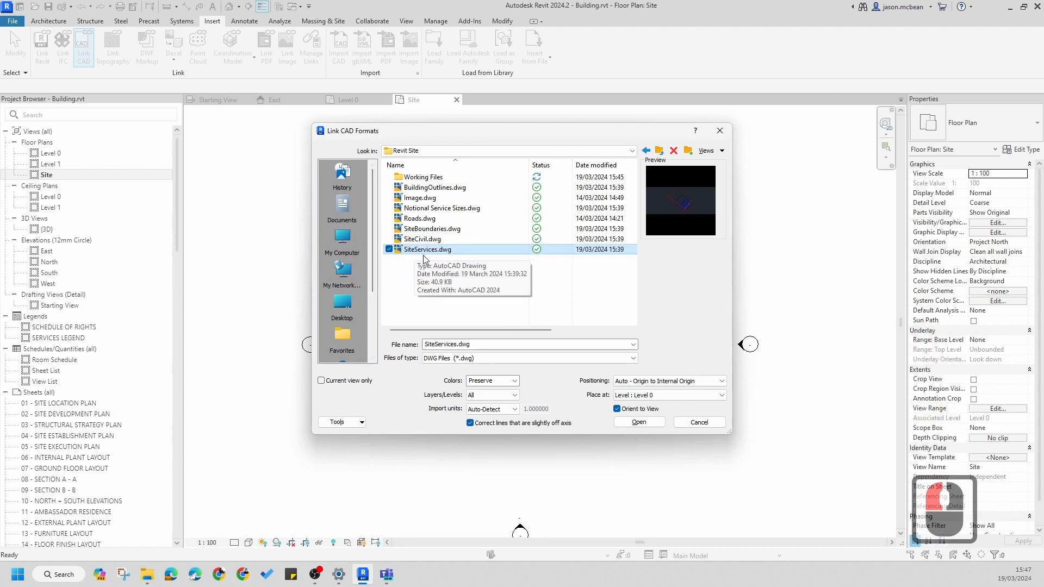
{"action": "left_click", "coordinate": [491, 410]}
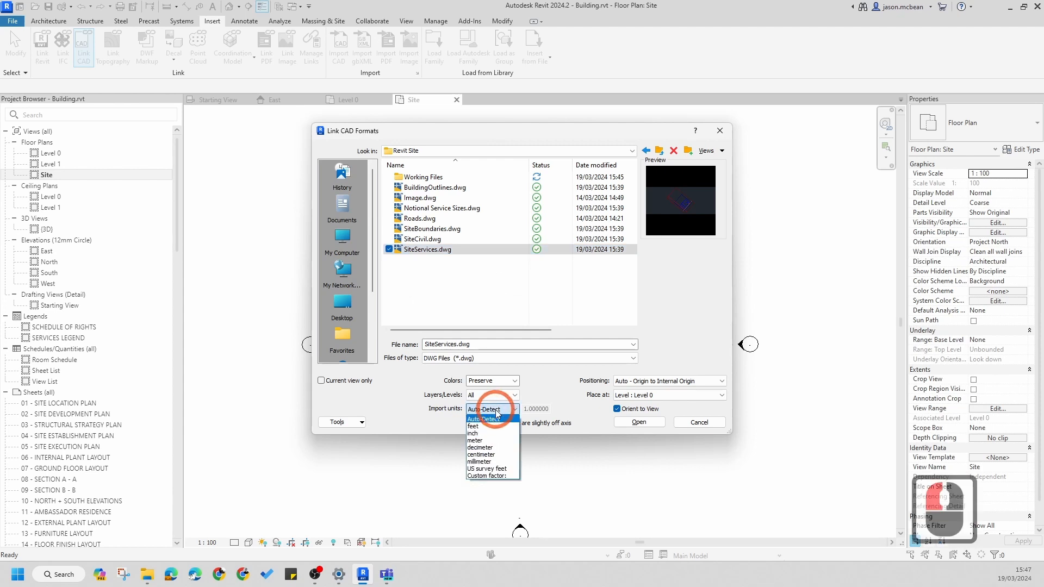
{"action": "left_click", "coordinate": [478, 441]}
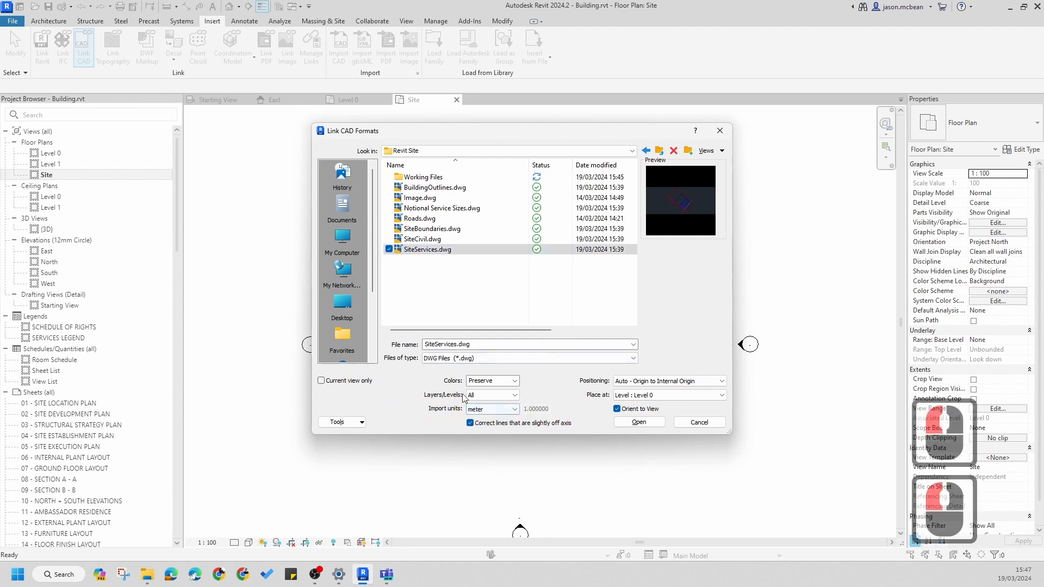
{"action": "left_click", "coordinate": [328, 381]}
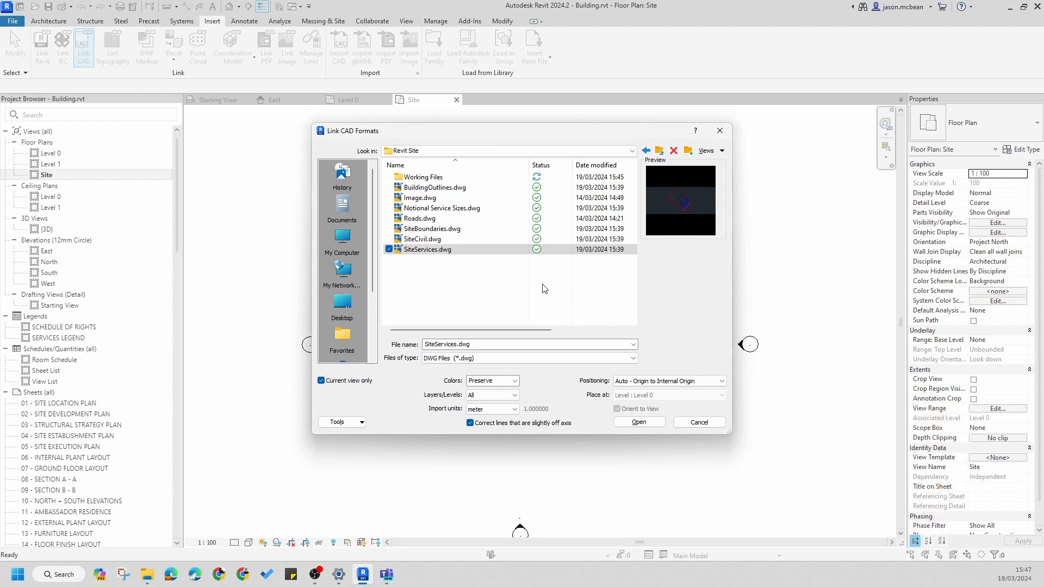
{"action": "left_click", "coordinate": [639, 422]}
Examine the linked site services drawing, including its boundaries, building outline and service lines around the survey point
{"action": "scroll", "coordinate": [819, 417], "scroll_direction": "up", "scroll_amount": 8}
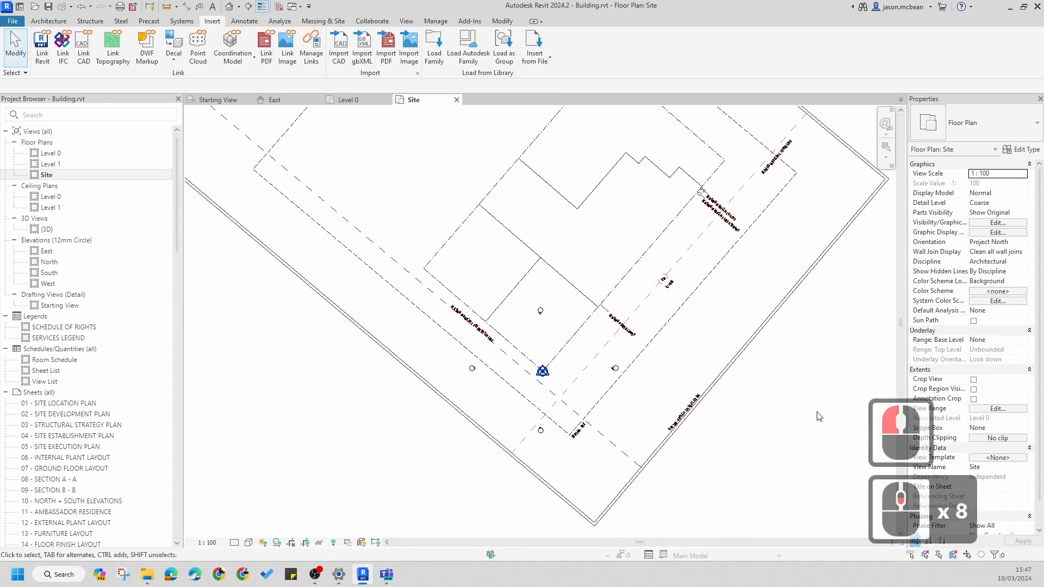
{"action": "left_click", "coordinate": [781, 433]}
{"action": "scroll", "coordinate": [570, 328], "scroll_direction": "up", "scroll_amount": 5}
{"action": "middle_click_drag", "start_coordinate": [678, 243], "coordinate": [641, 235]}
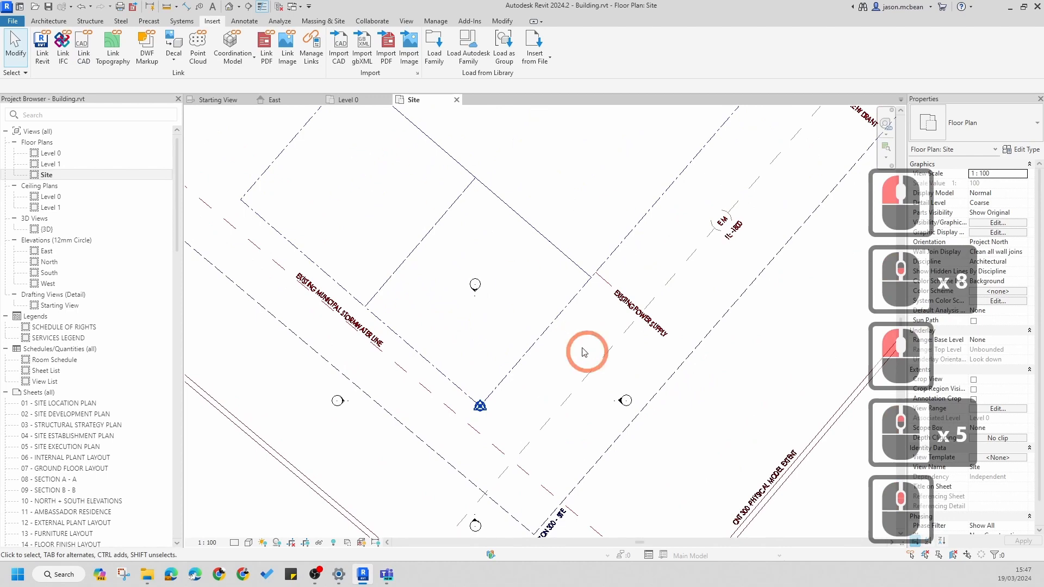
{"action": "middle_click_drag", "start_coordinate": [558, 276], "coordinate": [550, 276]}
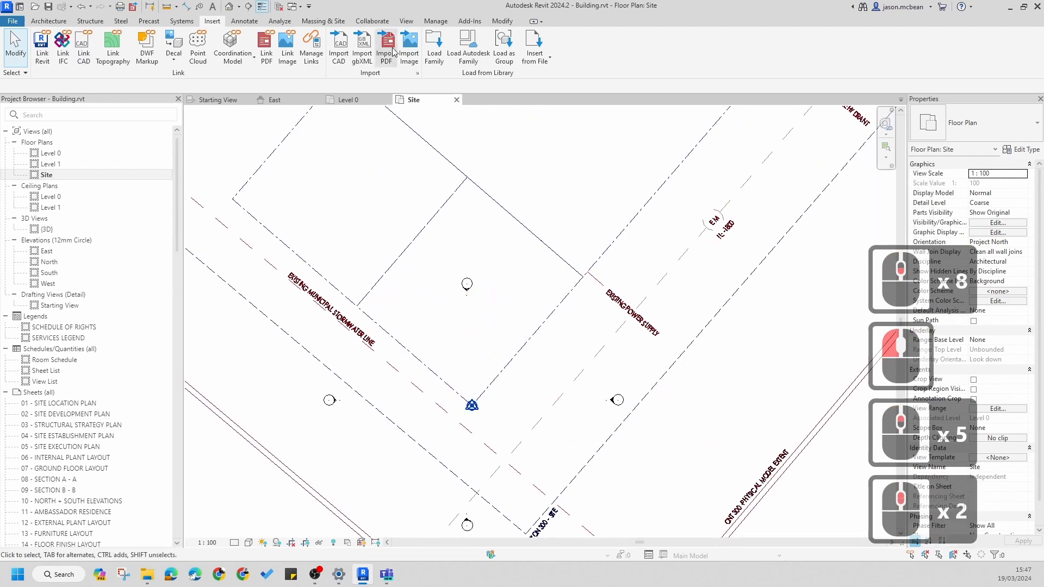
{"action": "scroll", "coordinate": [578, 311], "scroll_direction": "down", "scroll_amount": 4}
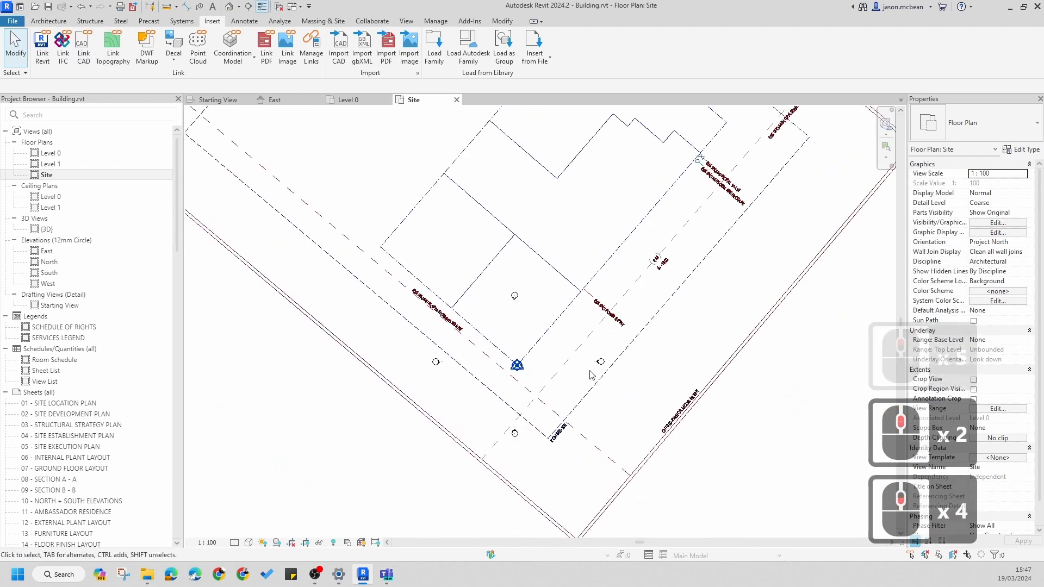
{"action": "middle_click_drag", "start_coordinate": [492, 111], "coordinate": [450, 144]}
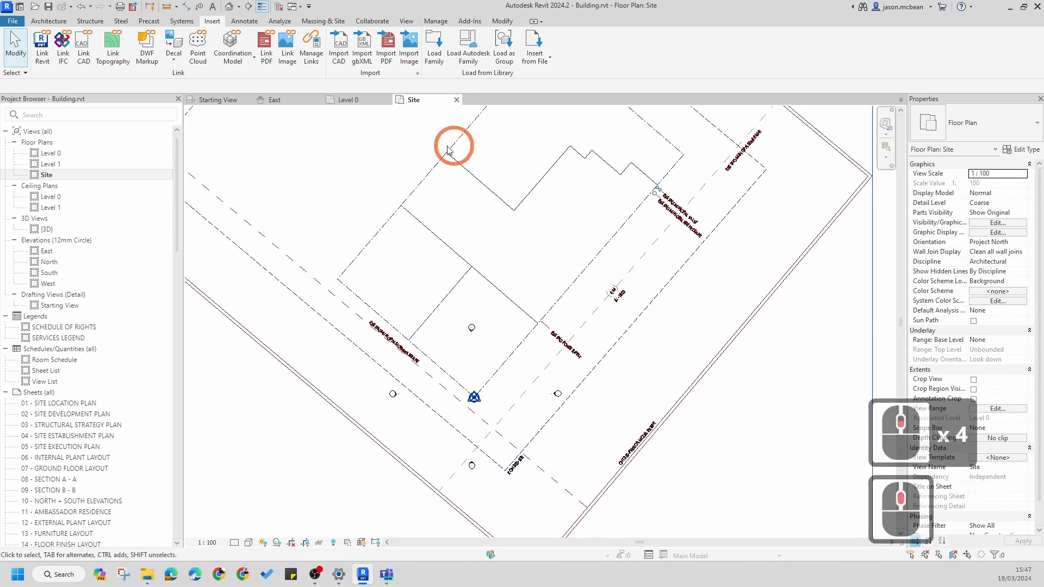
{"action": "middle_click_drag", "start_coordinate": [677, 235], "coordinate": [664, 266]}
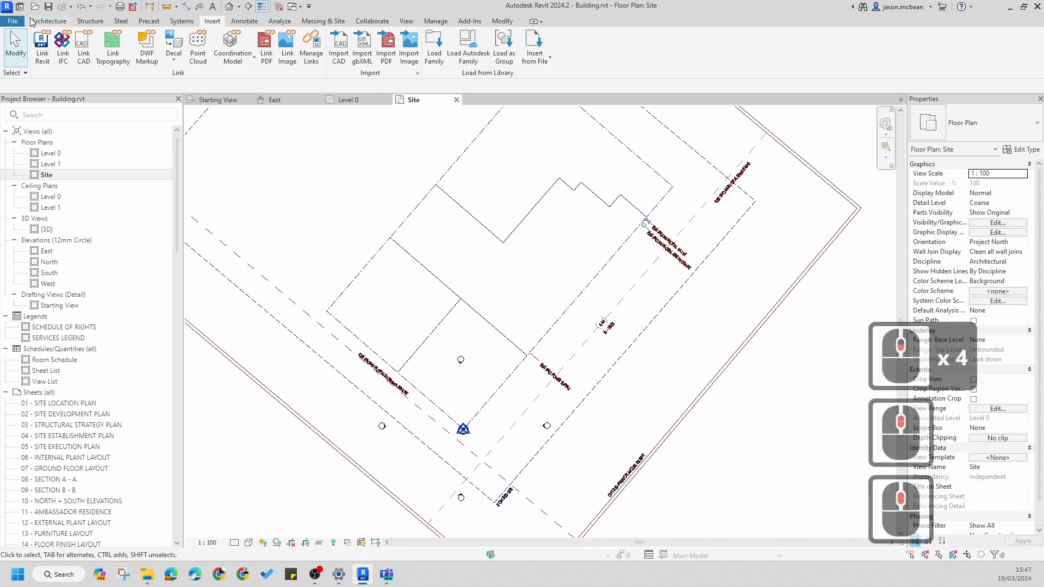
Measure from the westernmost corner of the inner dash-dot boundary to other endpoints of the linked drawing, using endpoint snaps
{"action": "left_click", "coordinate": [48, 21]}
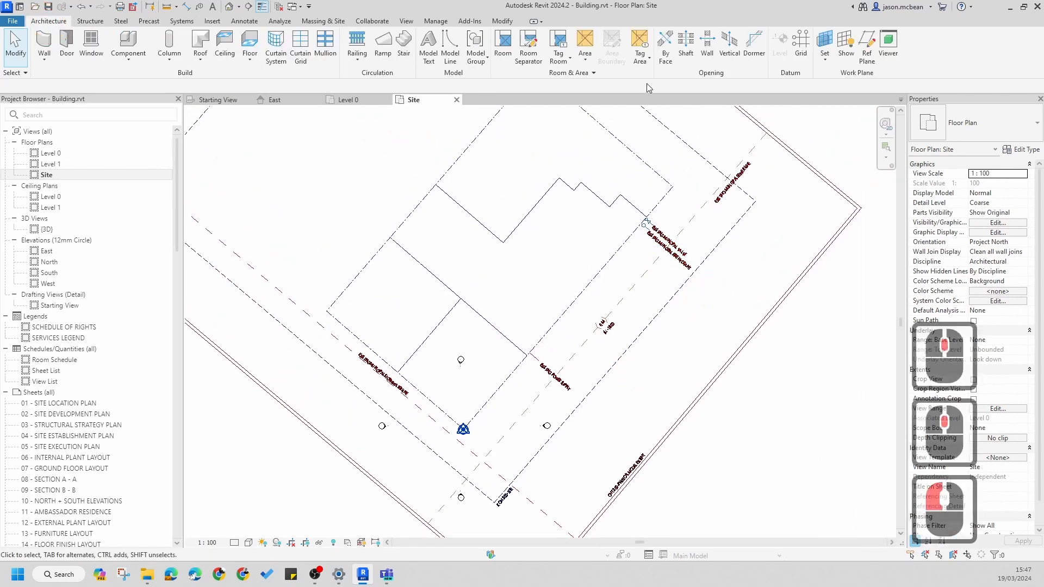
{"action": "left_click", "coordinate": [486, 228]}
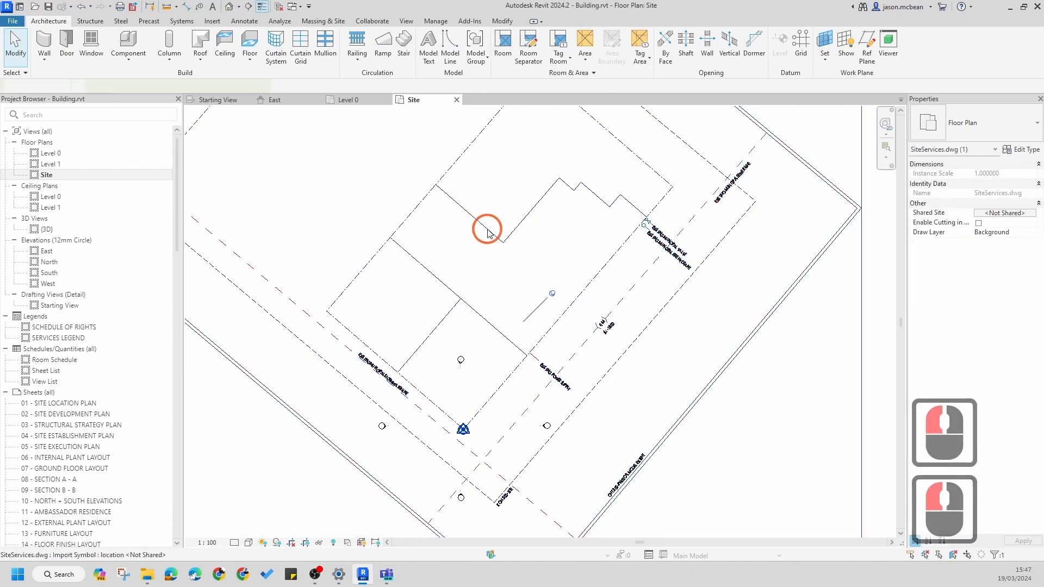
{"action": "left_click", "coordinate": [395, 36]}
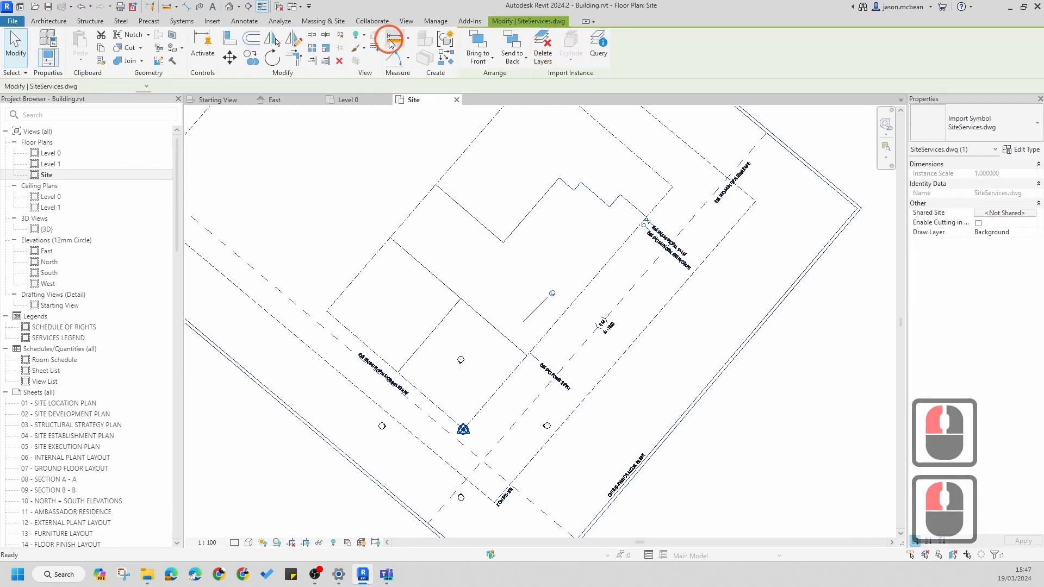
{"action": "left_click", "coordinate": [326, 311]}
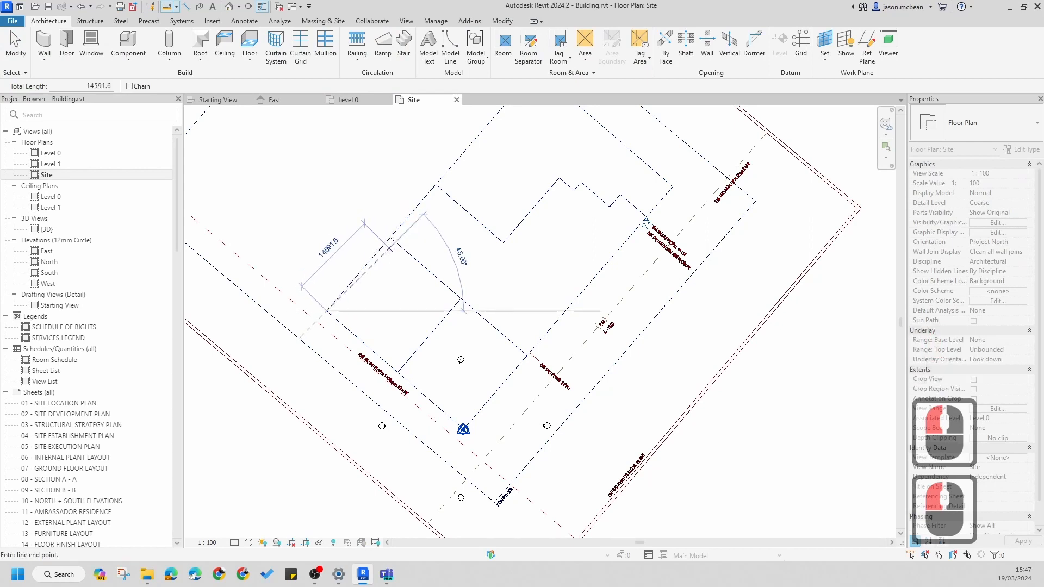
{"action": "key", "text": "s"}
{"action": "key", "text": "e"}
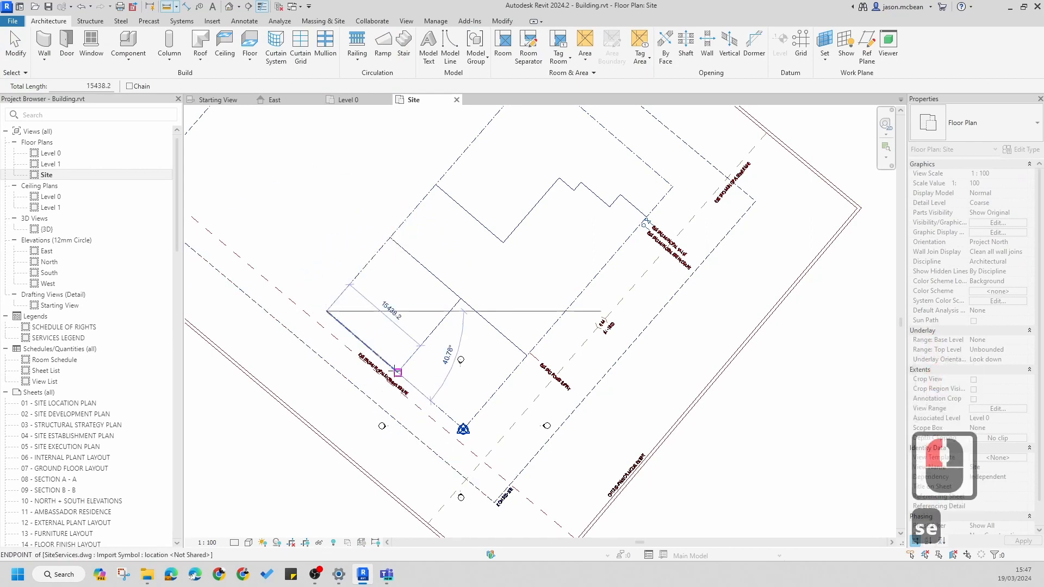
{"action": "key", "text": "s"}
{"action": "key", "text": "e"}
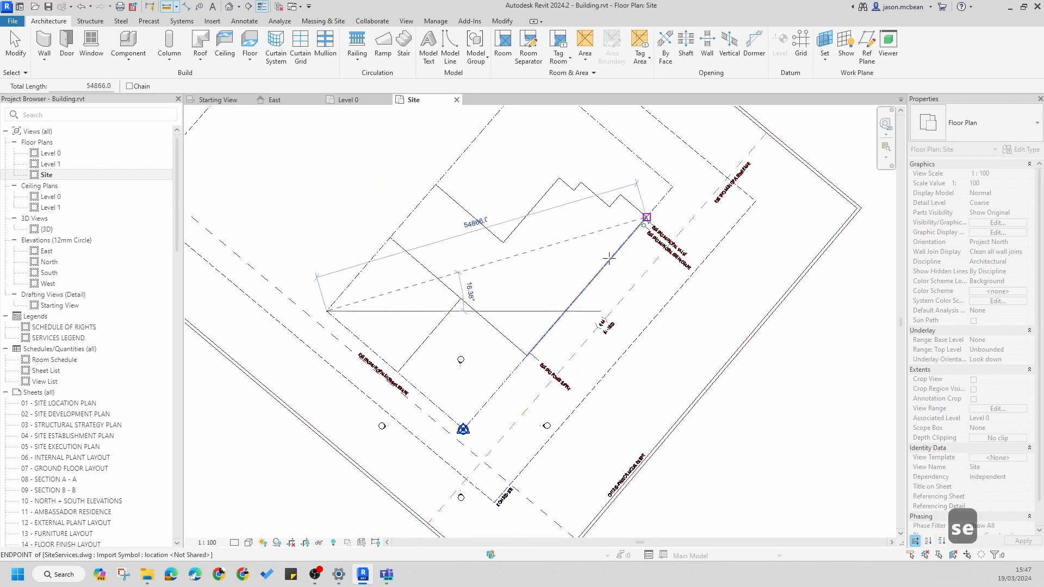
{"action": "key", "text": "Escape"}
{"action": "key", "text": "Escape"}
{"action": "scroll", "coordinate": [528, 388], "scroll_direction": "down", "scroll_amount": 3}
{"action": "scroll", "coordinate": [530, 387], "scroll_direction": "up", "scroll_amount": 4}
{"action": "key", "text": "Escape"}
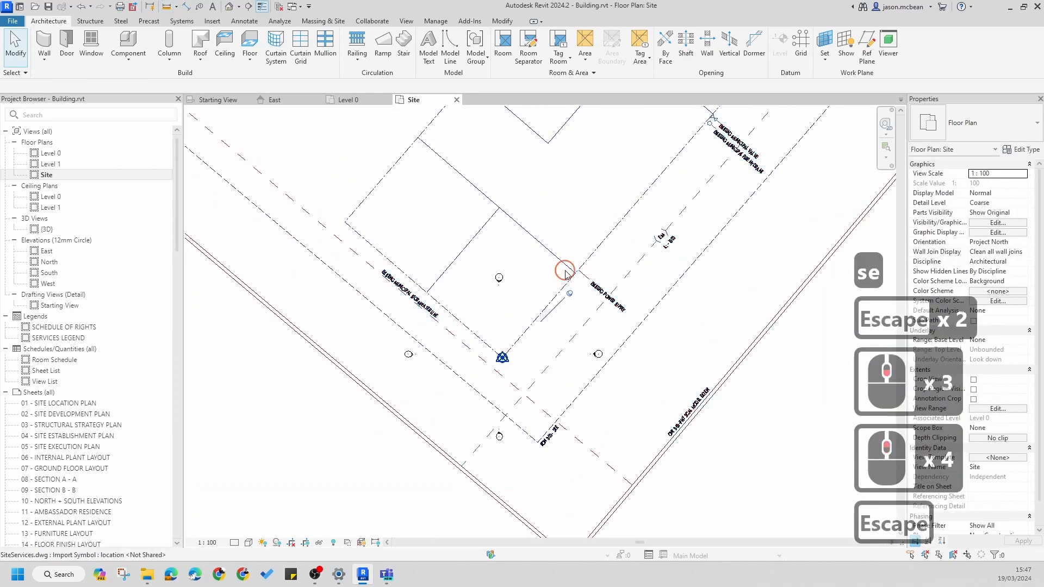
Move the linked drawing so the endpoint where the building line meets the boundary near EXISTING POWER SUPPLY lands on the survey point
{"action": "left_click", "coordinate": [566, 274]}
{"action": "left_click", "coordinate": [635, 253]}
{"action": "left_click", "coordinate": [432, 162]}
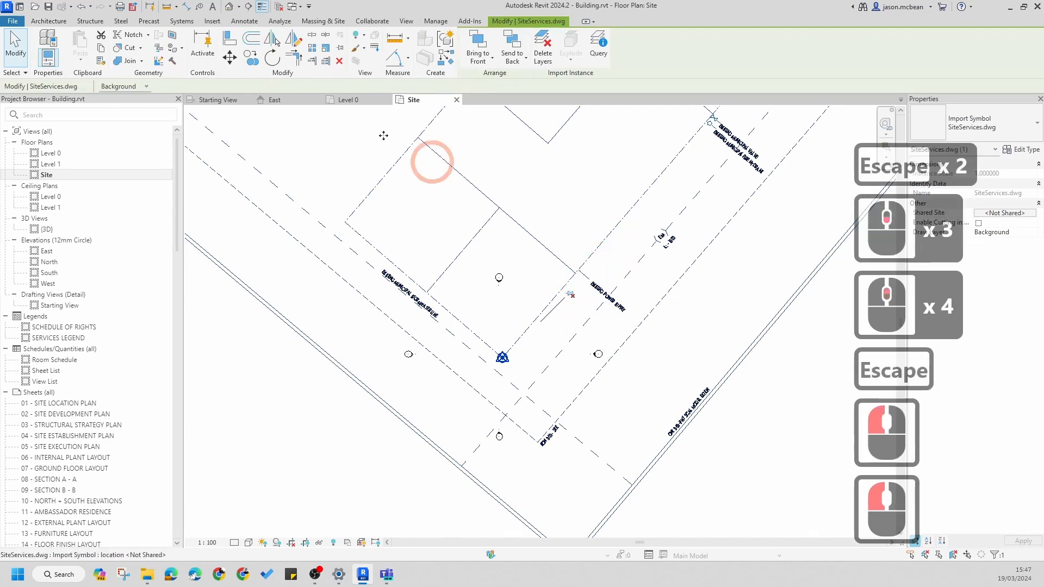
{"action": "left_click", "coordinate": [230, 58]}
{"action": "scroll", "coordinate": [571, 262], "scroll_direction": "up", "scroll_amount": 20}
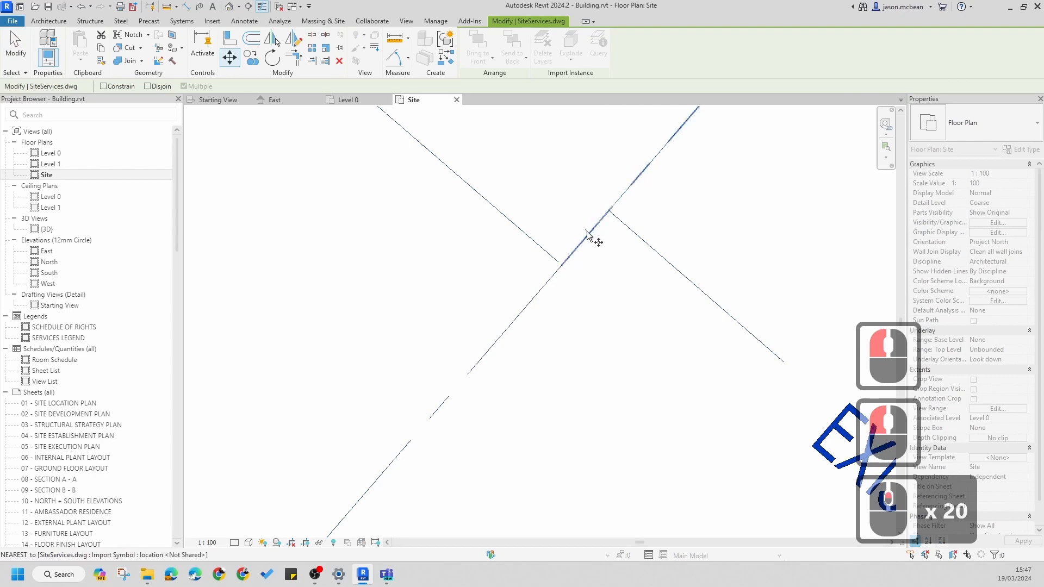
{"action": "key", "text": "s"}
{"action": "key", "text": "e"}
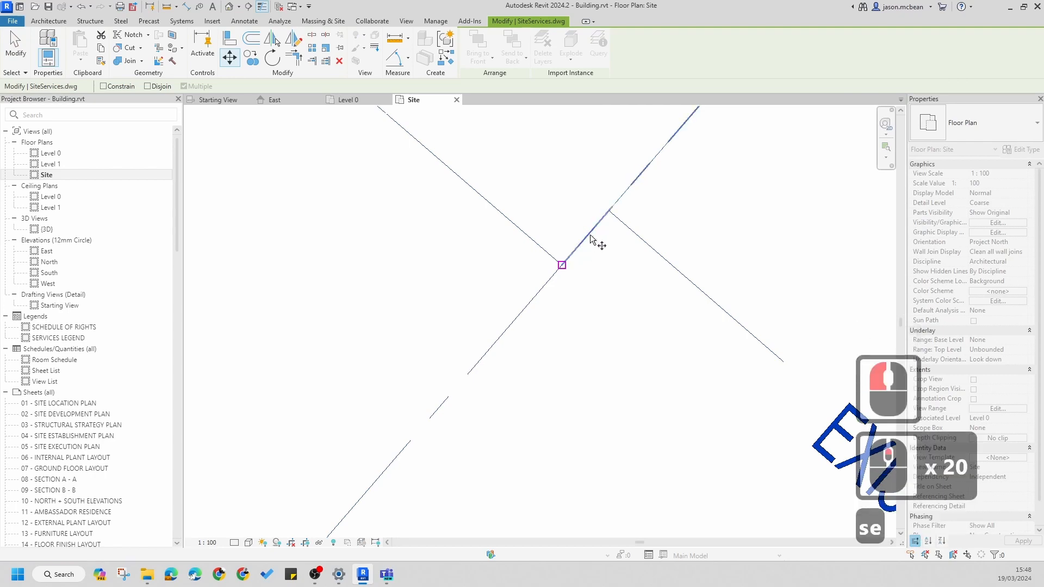
{"action": "left_click", "coordinate": [589, 236]}
{"action": "scroll", "coordinate": [566, 245], "scroll_direction": "down", "scroll_amount": 7}
{"action": "scroll", "coordinate": [569, 283], "scroll_direction": "down", "scroll_amount": 20}
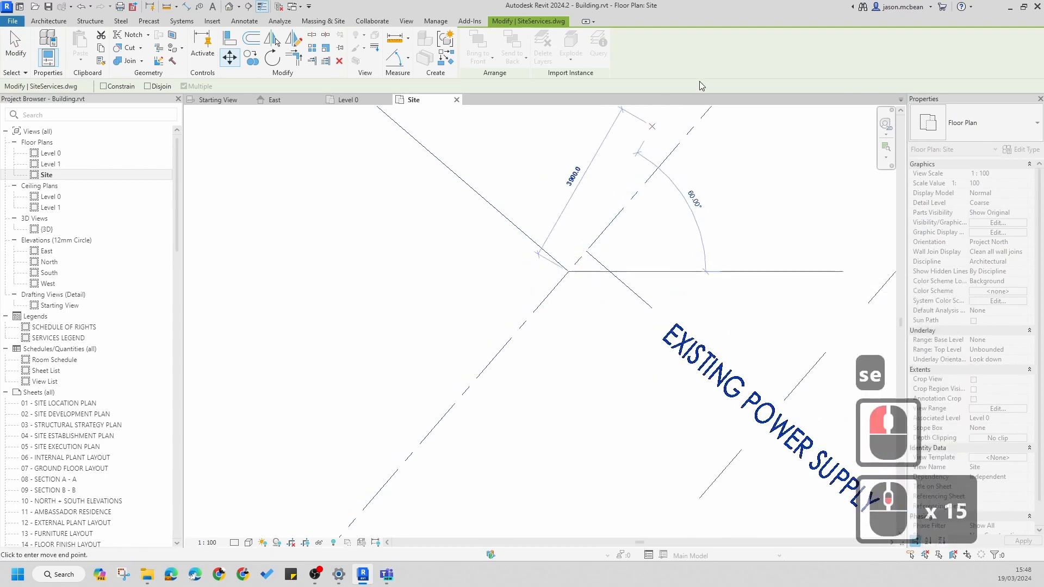
{"action": "scroll", "coordinate": [598, 293], "scroll_direction": "up", "scroll_amount": 11}
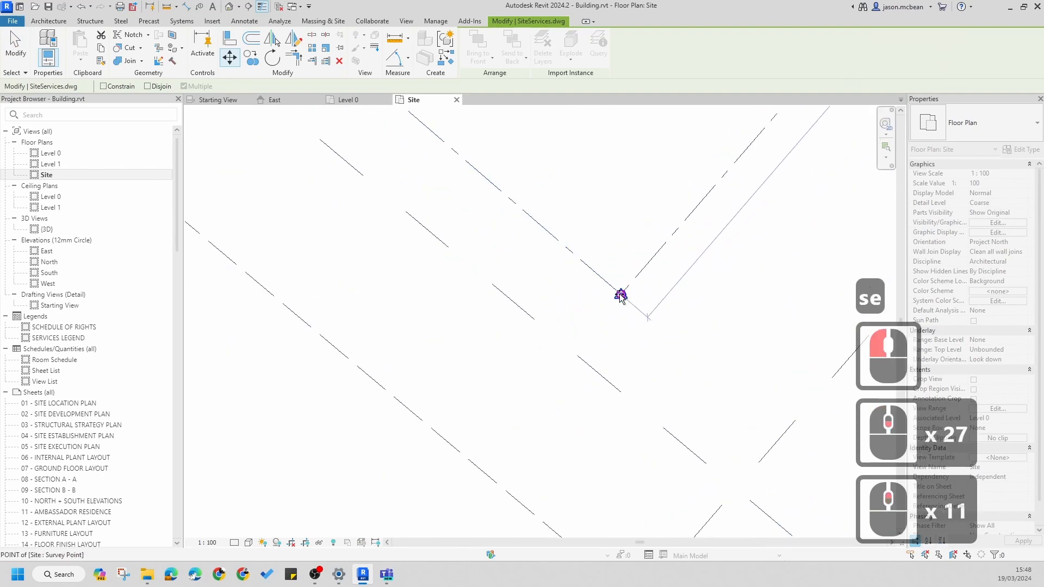
{"action": "left_click", "coordinate": [727, 333]}
{"action": "scroll", "coordinate": [527, 318], "scroll_direction": "down", "scroll_amount": 14}
{"action": "key", "text": "Escape"}
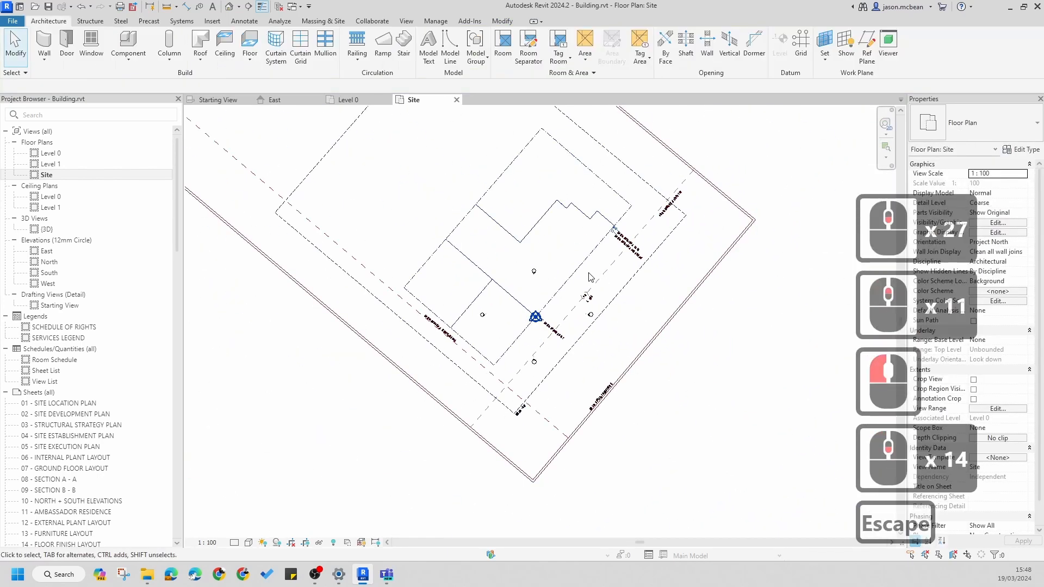
Rotate the linked drawing 49.22° clockwise about the survey point so the boundary through that point runs horizontally
{"action": "left_click", "coordinate": [694, 227]}
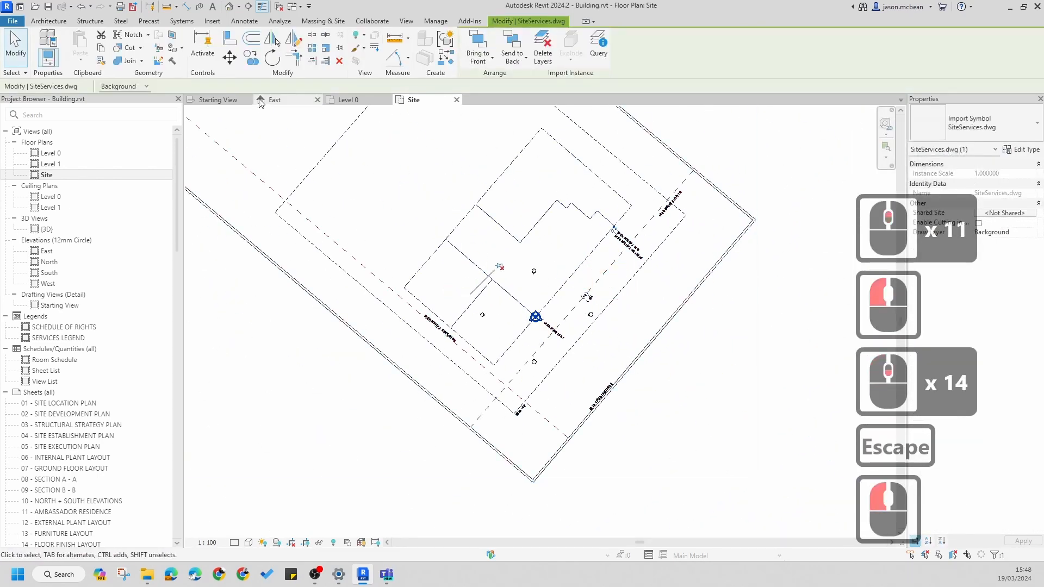
{"action": "left_click", "coordinate": [272, 57]}
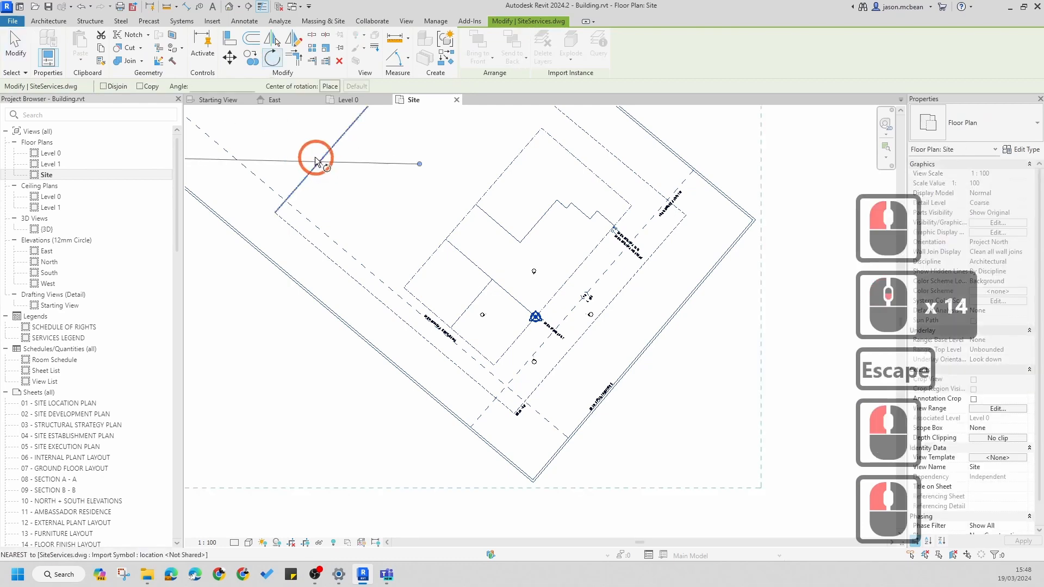
{"action": "left_click", "coordinate": [330, 86]}
{"action": "scroll", "coordinate": [525, 312], "scroll_direction": "up", "scroll_amount": 10}
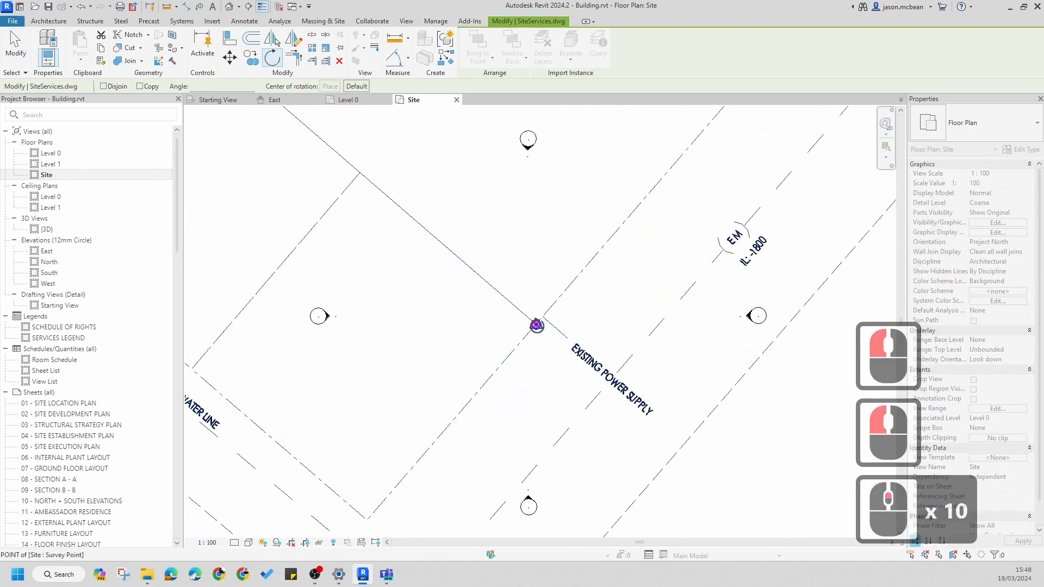
{"action": "left_click", "coordinate": [527, 320]}
{"action": "left_click", "coordinate": [603, 233]}
{"action": "scroll", "coordinate": [631, 317], "scroll_direction": "down", "scroll_amount": 20}
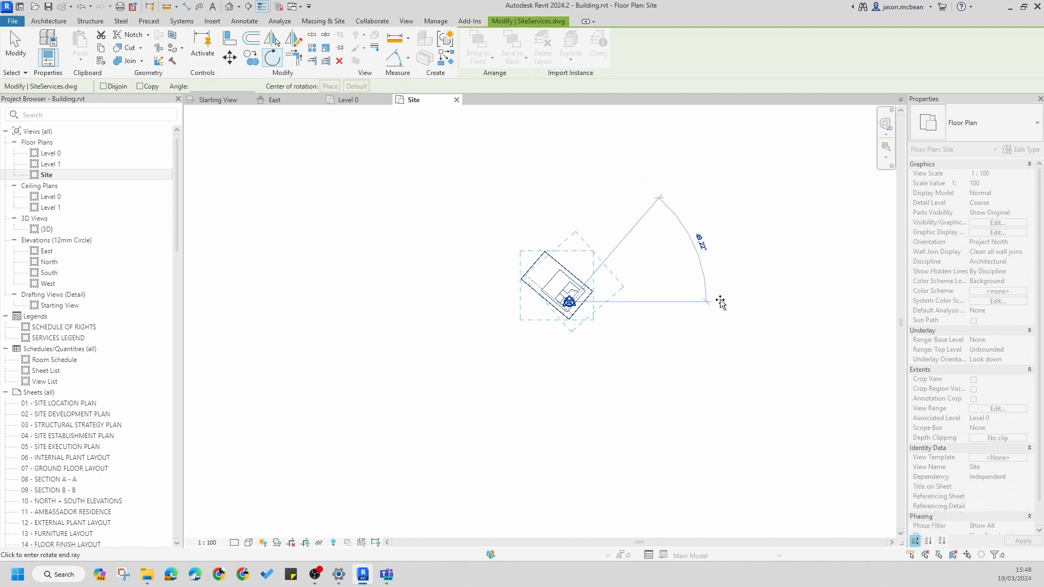
{"action": "left_click", "coordinate": [721, 302]}
{"action": "scroll", "coordinate": [490, 265], "scroll_direction": "up", "scroll_amount": 20}
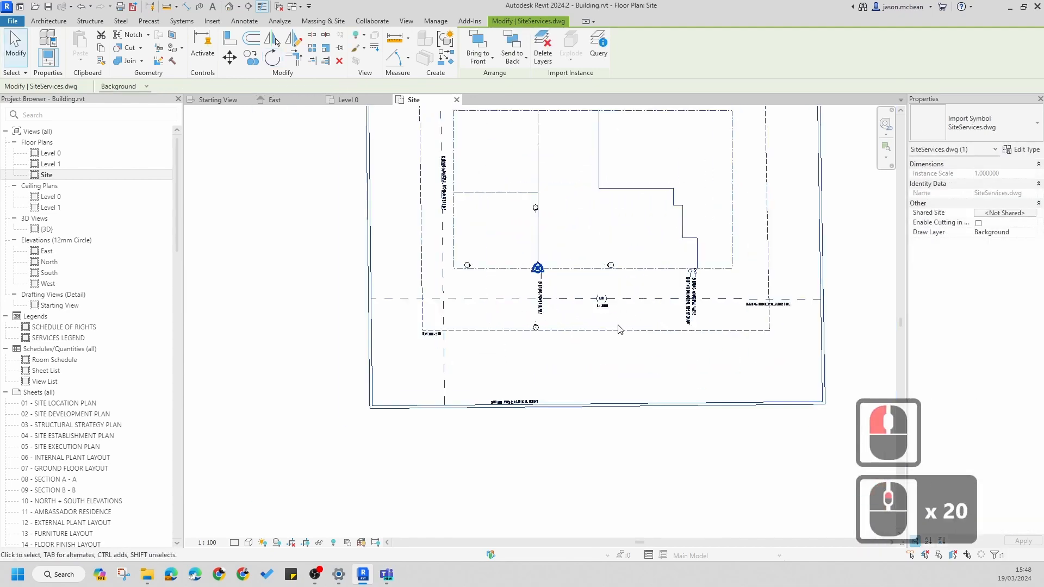
{"action": "middle_click_drag", "start_coordinate": [645, 255], "coordinate": [471, 307]}
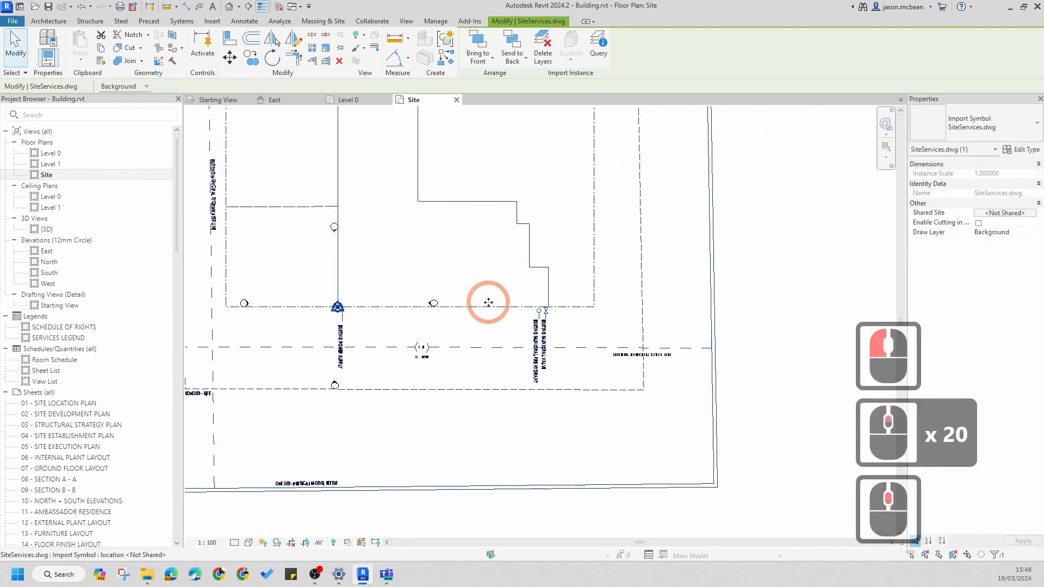
Move the East elevation marker from the inner boundary's southern edge to the open area east of the stepped building outline
{"action": "middle_click_drag", "start_coordinate": [406, 278], "coordinate": [414, 348]}
{"action": "key", "text": "Escape"}
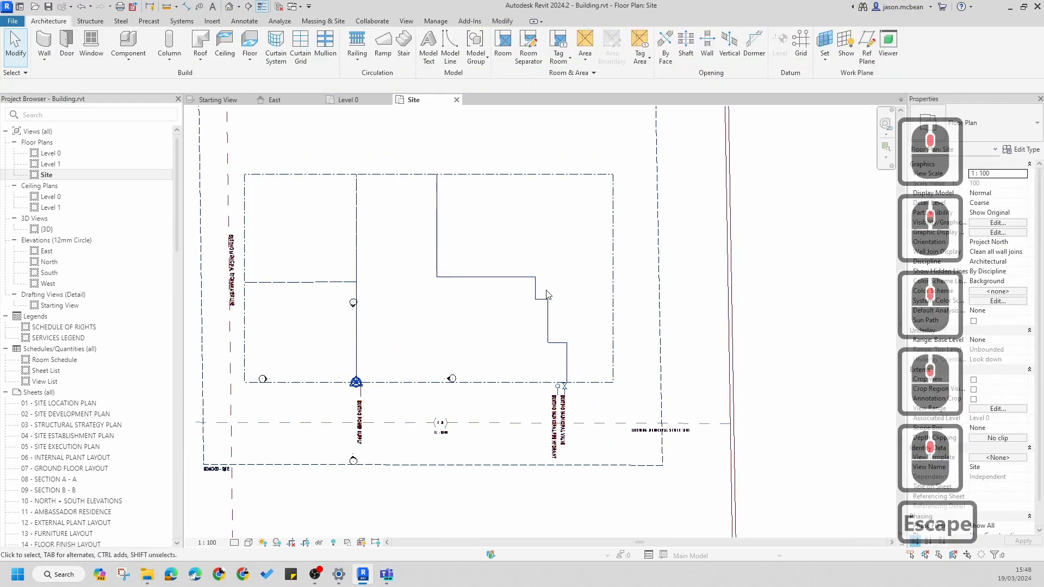
{"action": "scroll", "coordinate": [432, 375], "scroll_direction": "up", "scroll_amount": 4}
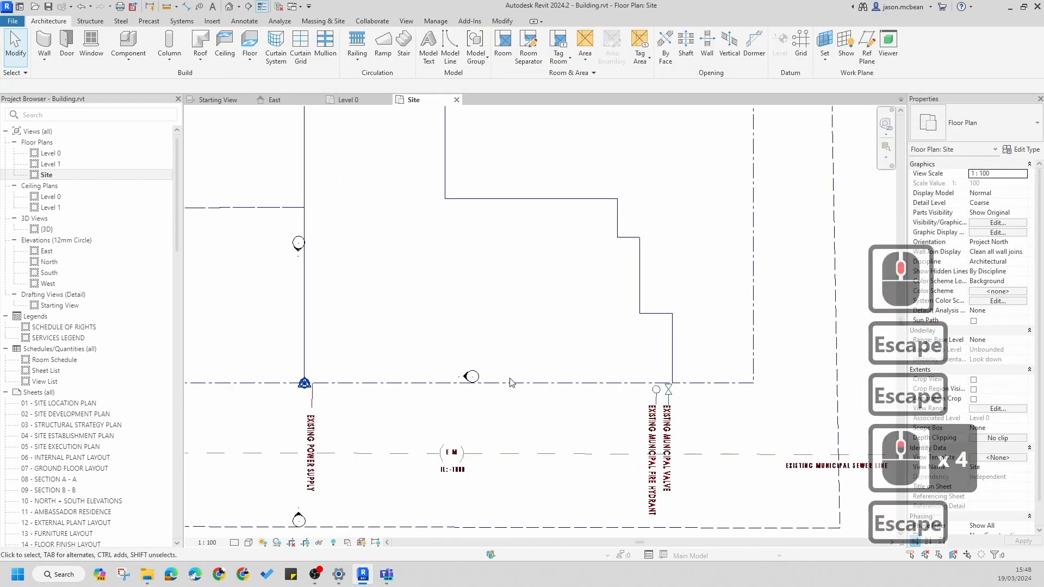
{"action": "key", "text": "Escape"}
{"action": "middle_click_drag", "start_coordinate": [467, 378], "coordinate": [492, 385]}
{"action": "scroll", "coordinate": [469, 318], "scroll_direction": "down", "scroll_amount": 4}
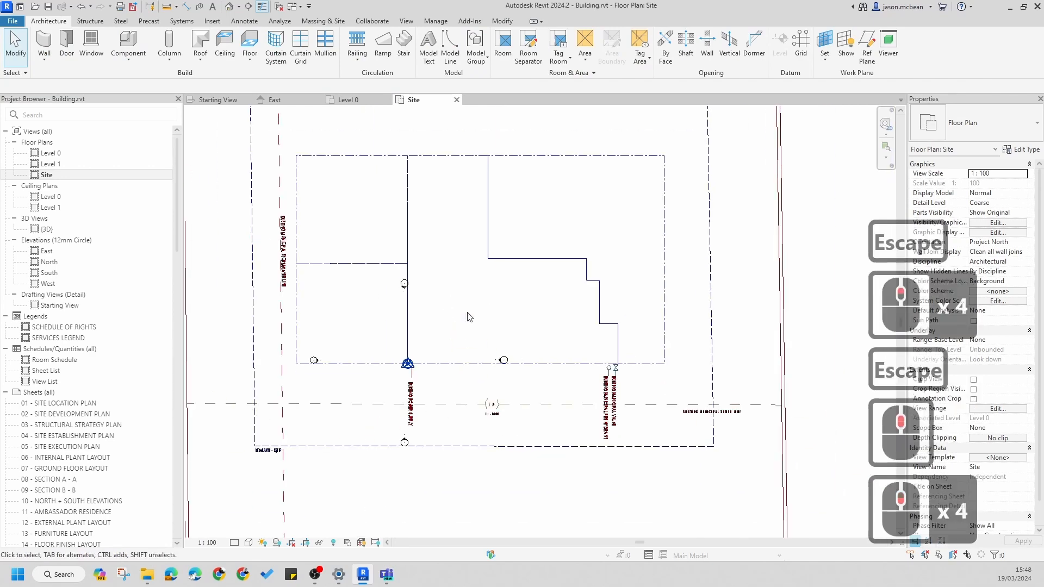
{"action": "middle_click_drag", "start_coordinate": [469, 318], "coordinate": [412, 308]}
{"action": "scroll", "coordinate": [396, 308], "scroll_direction": "up", "scroll_amount": 5}
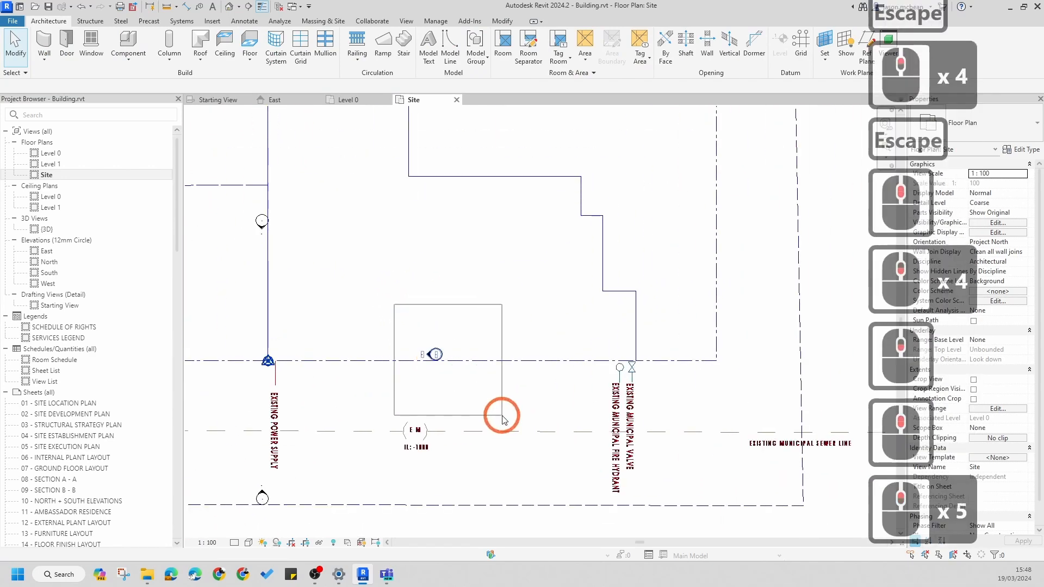
{"action": "left_click_drag", "start_coordinate": [502, 415], "coordinate": [502, 416]}
{"action": "mouse_move", "coordinate": [436, 357]}
{"action": "left_mouse_down"}
{"action": "mouse_move", "coordinate": [617, 229]}
{"action": "mouse_move", "coordinate": [656, 169]}
{"action": "left_mouse_up"}
Select the South elevation marker's view arrow and circle in turn to inspect its view line and direction options
{"action": "middle_click_drag", "start_coordinate": [473, 408], "coordinate": [666, 335]}
{"action": "scroll", "coordinate": [417, 434], "scroll_direction": "up", "scroll_amount": 6}
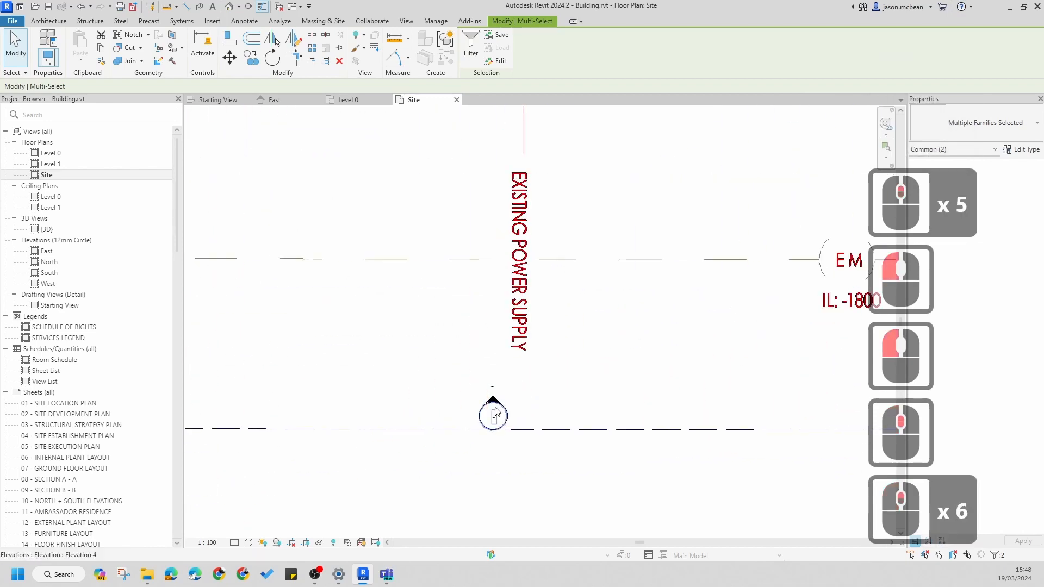
{"action": "left_click", "coordinate": [496, 421]}
{"action": "scroll", "coordinate": [498, 427], "scroll_direction": "up", "scroll_amount": 6}
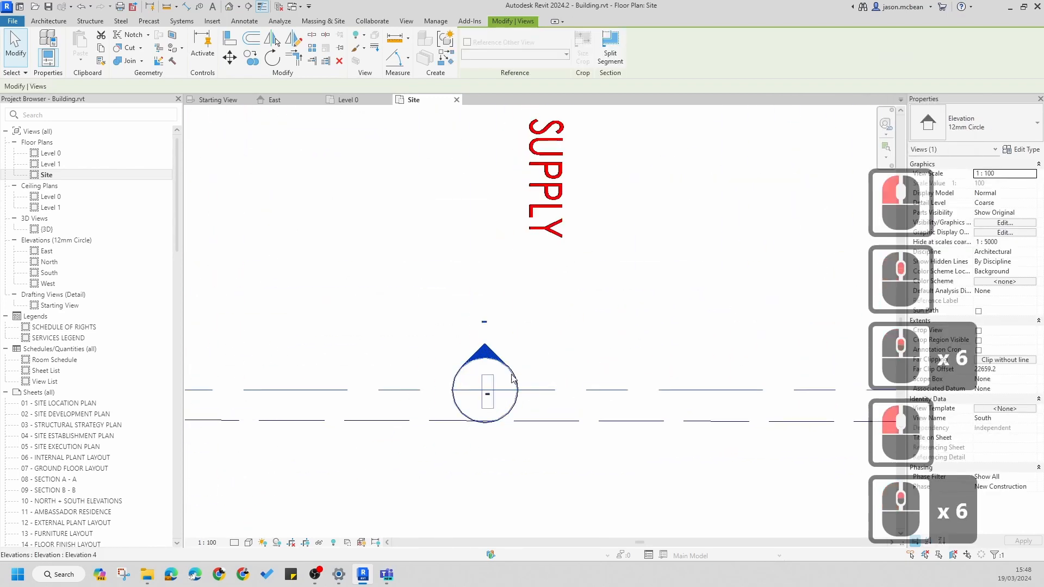
{"action": "left_click", "coordinate": [459, 356]}
{"action": "left_click", "coordinate": [493, 352]}
{"action": "left_click", "coordinate": [513, 380]}
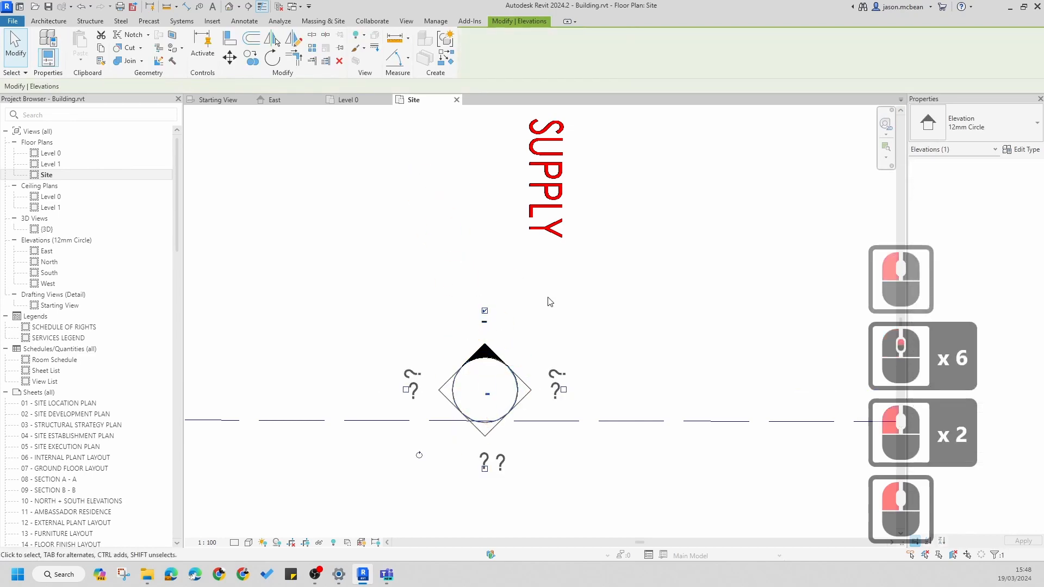
Move the whole South elevation marker to just south of the inner boundary, between EXISTING POWER SUPPLY and the fire hydrant
{"action": "left_click", "coordinate": [554, 330]}
{"action": "scroll", "coordinate": [555, 330], "scroll_direction": "down", "scroll_amount": 4}
{"action": "left_click_drag", "start_coordinate": [520, 357], "coordinate": [652, 456]}
{"action": "scroll", "coordinate": [489, 419], "scroll_direction": "down", "scroll_amount": 5}
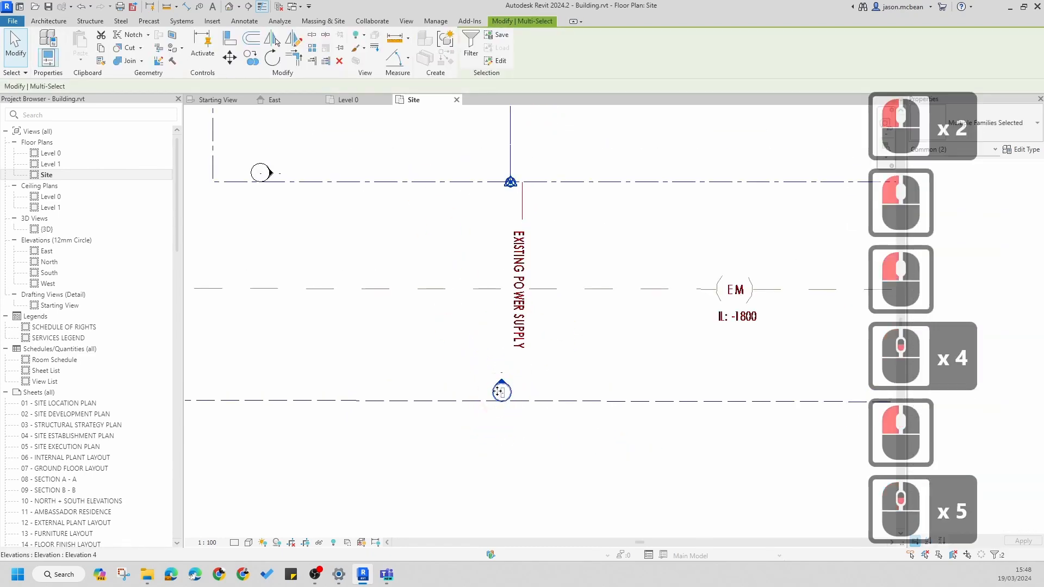
{"action": "left_click_drag", "start_coordinate": [636, 236], "coordinate": [636, 236]}
{"action": "scroll", "coordinate": [649, 316], "scroll_direction": "down", "scroll_amount": 5}
{"action": "middle_click_drag", "start_coordinate": [683, 302], "coordinate": [541, 366]}
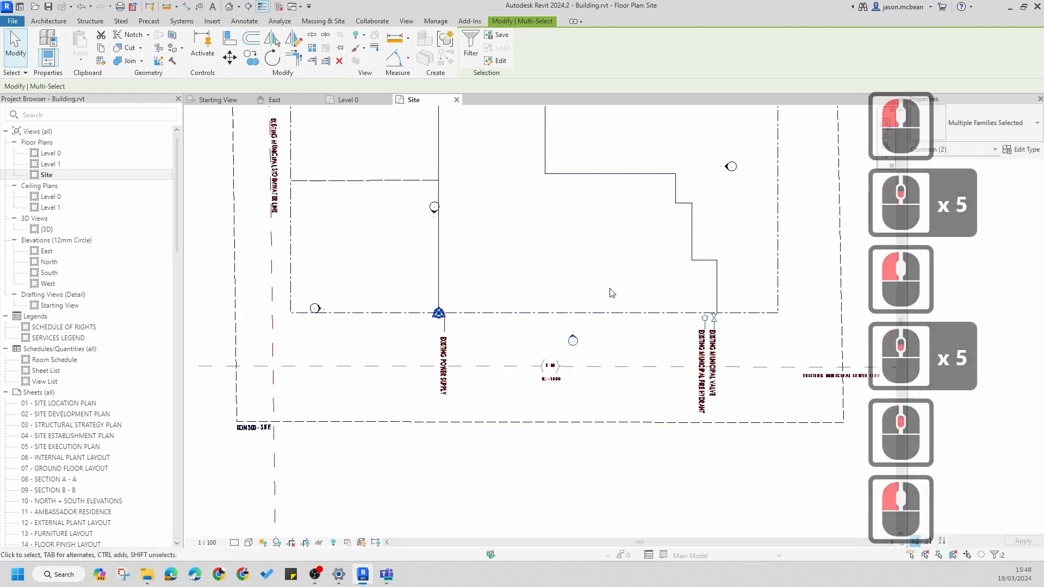
Move the West elevation marker from the inner boundary's southwest corner to just west of the vertical building line above the survey point
{"action": "middle_click_drag", "start_coordinate": [373, 238], "coordinate": [415, 319]}
{"action": "middle_click", "coordinate": [268, 374]}
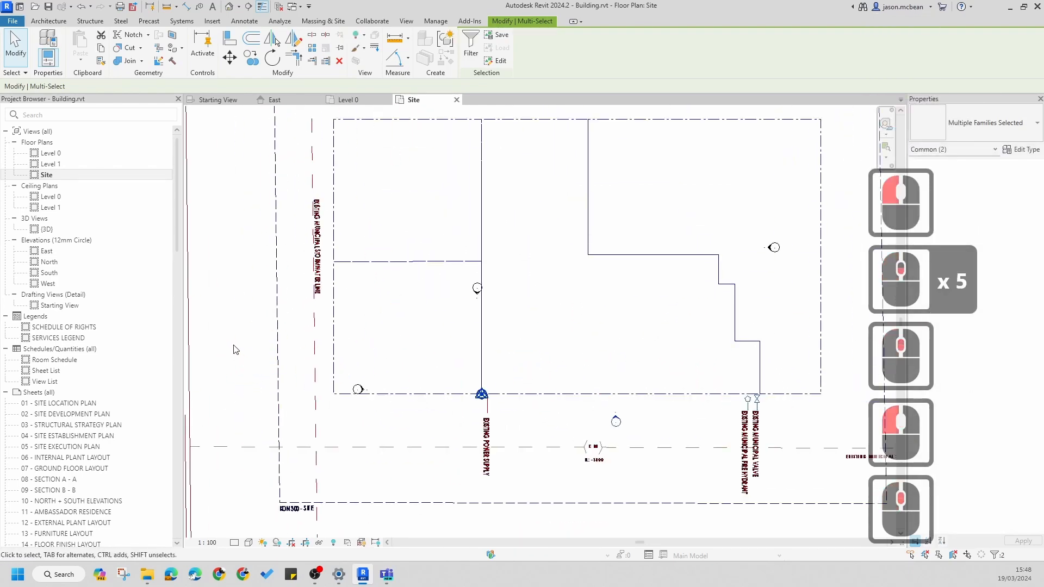
{"action": "left_click_drag", "start_coordinate": [234, 345], "coordinate": [394, 424]}
{"action": "left_click_drag", "start_coordinate": [357, 389], "coordinate": [464, 220]}
Move the North elevation marker to just north of the inner boundary's top edge, between the two vertical building lines
{"action": "middle_click_drag", "start_coordinate": [543, 297], "coordinate": [513, 387]}
{"action": "left_click_drag", "start_coordinate": [387, 361], "coordinate": [492, 415]}
{"action": "mouse_move", "coordinate": [535, 238]}
{"action": "left_mouse_down"}
{"action": "mouse_move", "coordinate": [538, 197]}
{"action": "mouse_move", "coordinate": [520, 196]}
{"action": "left_mouse_up"}
{"action": "key", "text": "Escape"}
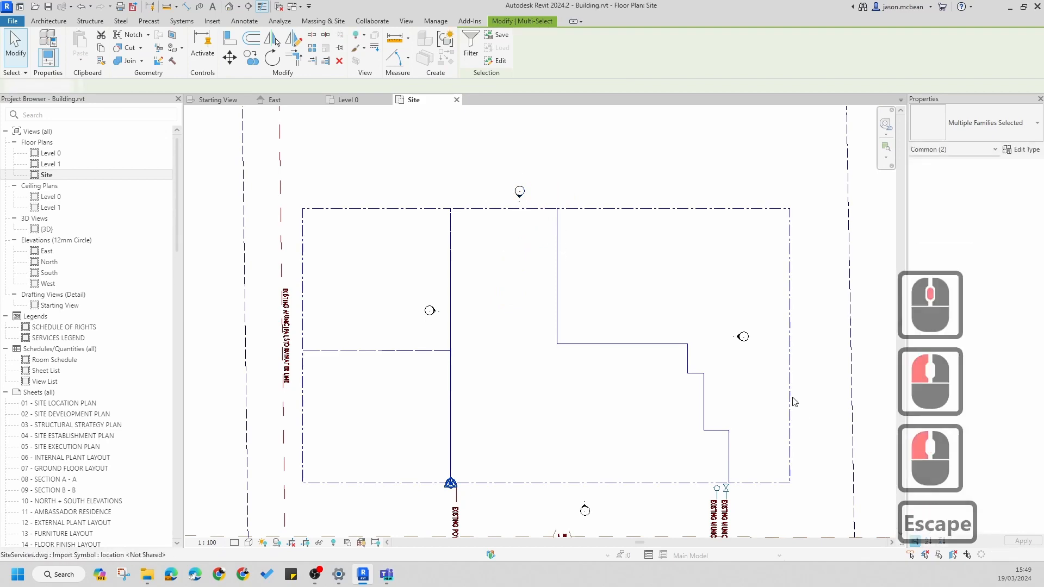
Extend the East elevation's far clip line west past the vertical building line, to an offset of about 33343
{"action": "scroll", "coordinate": [729, 359], "scroll_direction": "up", "scroll_amount": 7}
{"action": "left_click", "coordinate": [717, 366]}
{"action": "scroll", "coordinate": [722, 370], "scroll_direction": "down", "scroll_amount": 7}
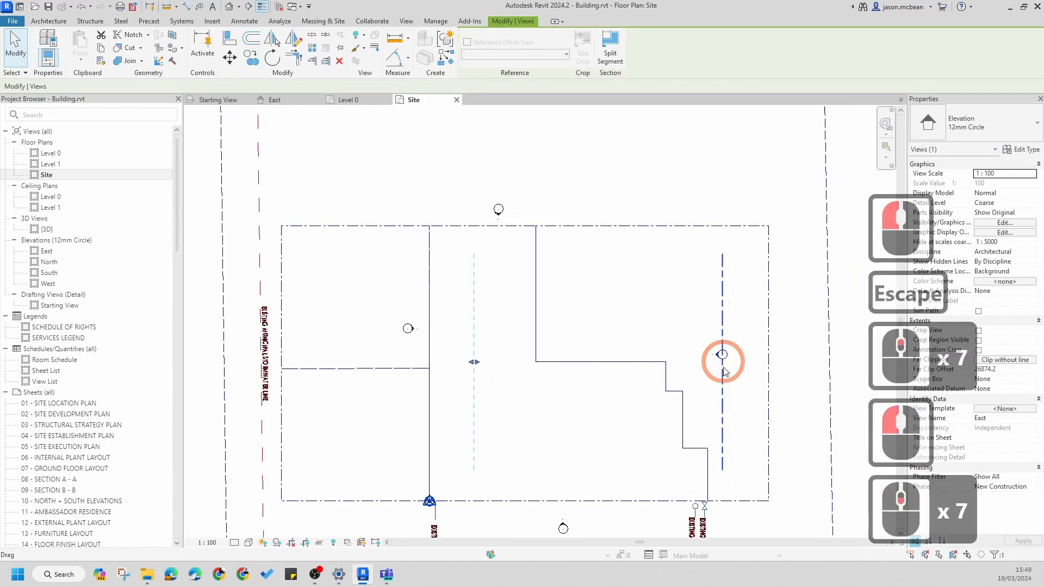
{"action": "scroll", "coordinate": [729, 365], "scroll_direction": "up", "scroll_amount": 6}
{"action": "scroll", "coordinate": [717, 343], "scroll_direction": "up", "scroll_amount": 4}
{"action": "scroll", "coordinate": [718, 344], "scroll_direction": "down", "scroll_amount": 7}
{"action": "key", "text": "Escape"}
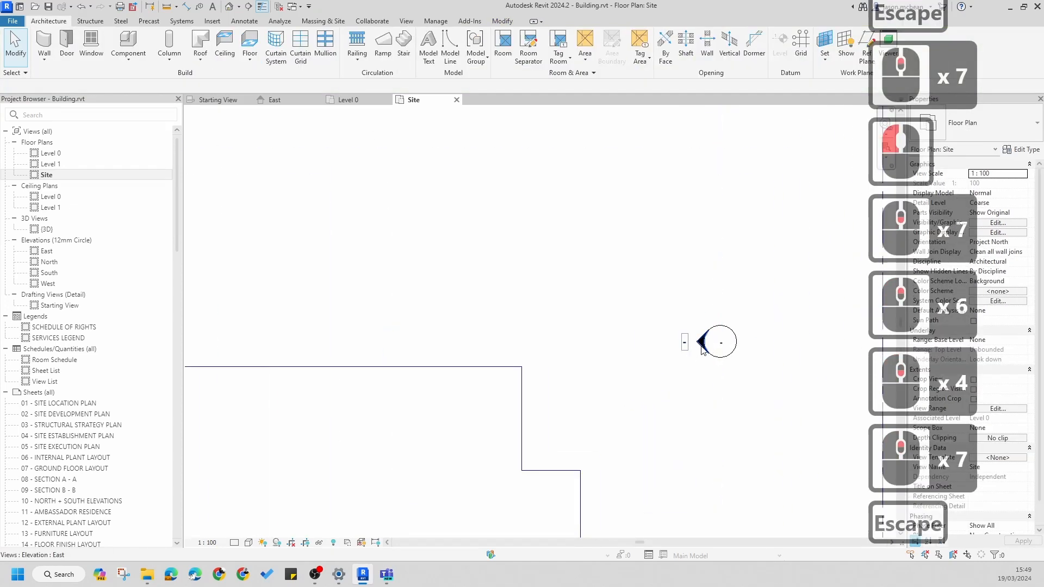
{"action": "left_click", "coordinate": [698, 348]}
{"action": "scroll", "coordinate": [735, 385], "scroll_direction": "down", "scroll_amount": 6}
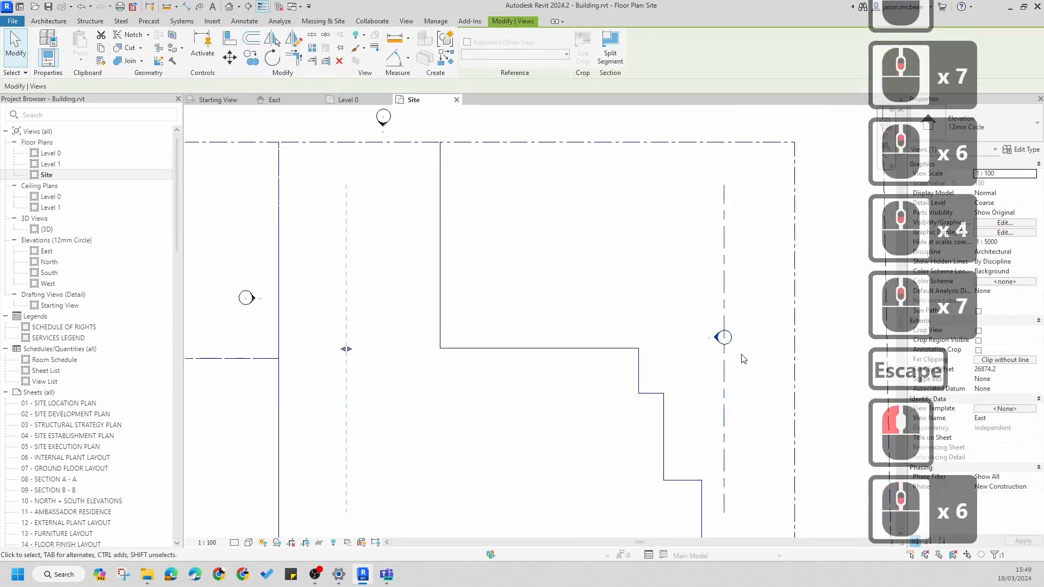
{"action": "scroll", "coordinate": [743, 359], "scroll_direction": "down", "scroll_amount": 3}
{"action": "left_click", "coordinate": [424, 356]}
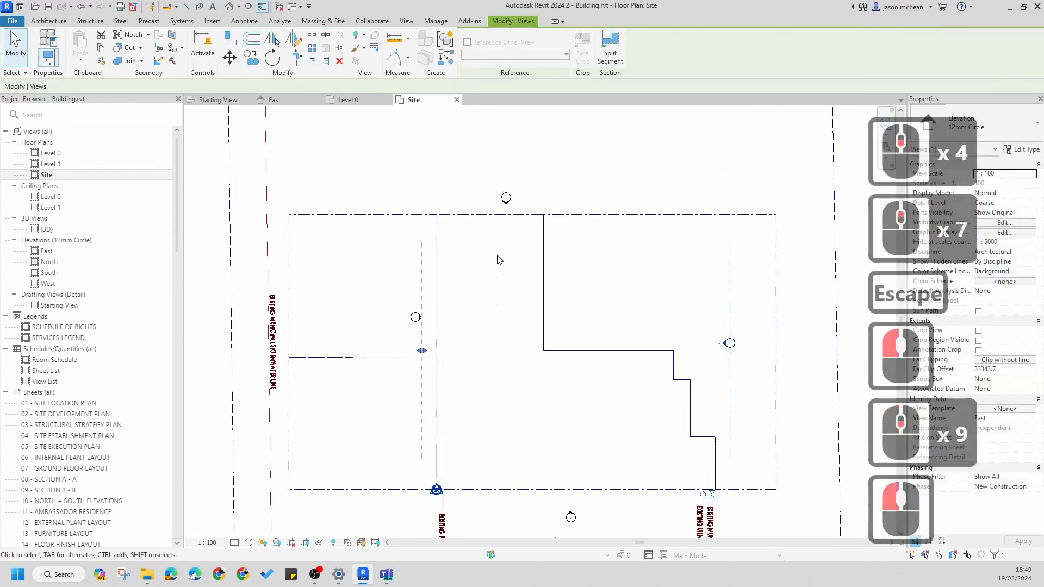
{"action": "key", "text": "Escape"}
Extend the North elevation's far clip line south beyond the inner boundary, to an offset of about 33248
{"action": "left_click", "coordinate": [507, 199]}
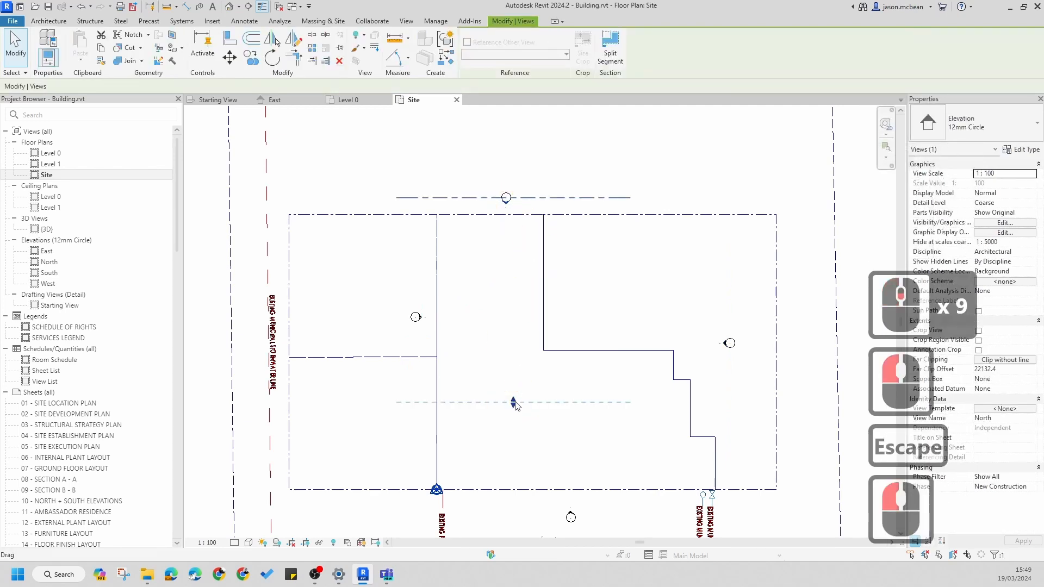
{"action": "left_click_drag", "start_coordinate": [519, 408], "coordinate": [519, 498]}
{"action": "left_click", "coordinate": [518, 505]}
{"action": "scroll", "coordinate": [593, 492], "scroll_direction": "up", "scroll_amount": 5}
{"action": "key", "text": "Escape"}
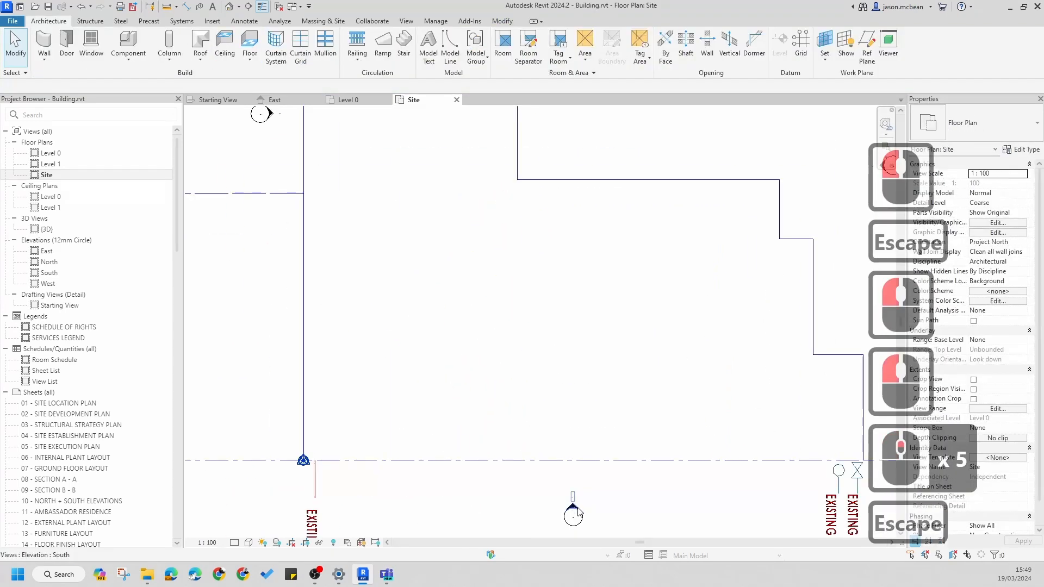
Extend the South elevation's far clip line north beyond the inner boundary, to an offset of about 36115
{"action": "left_click", "coordinate": [587, 482]}
{"action": "scroll", "coordinate": [587, 482], "scroll_direction": "down", "scroll_amount": 7}
{"action": "left_click_drag", "start_coordinate": [586, 339], "coordinate": [587, 240]}
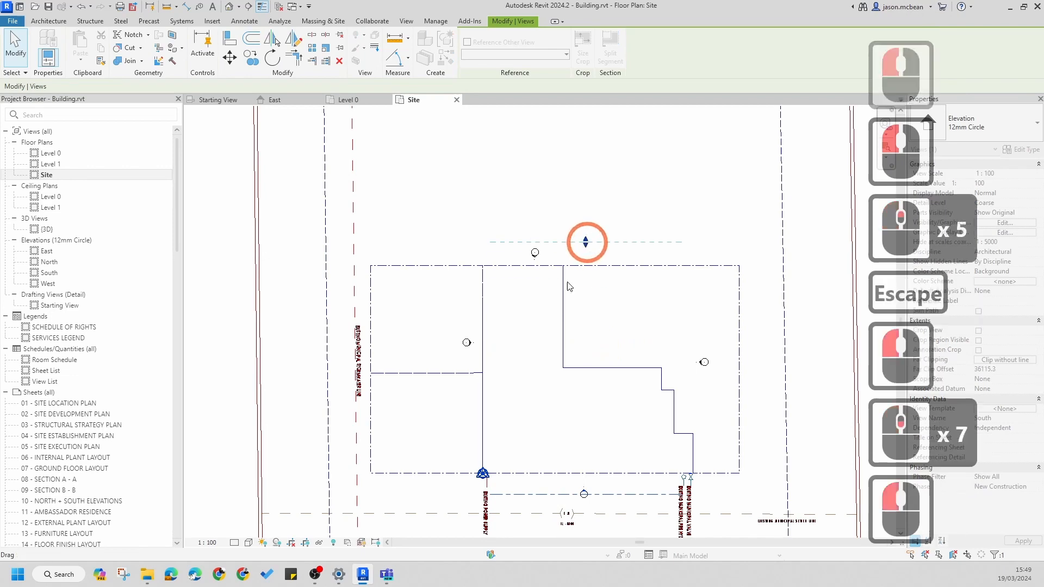
{"action": "key", "text": "Escape"}
Extend the West elevation's far clip line east beyond the stepped building outline, close to the East elevation marker
{"action": "left_click", "coordinate": [470, 343]}
{"action": "left_click", "coordinate": [679, 352]}
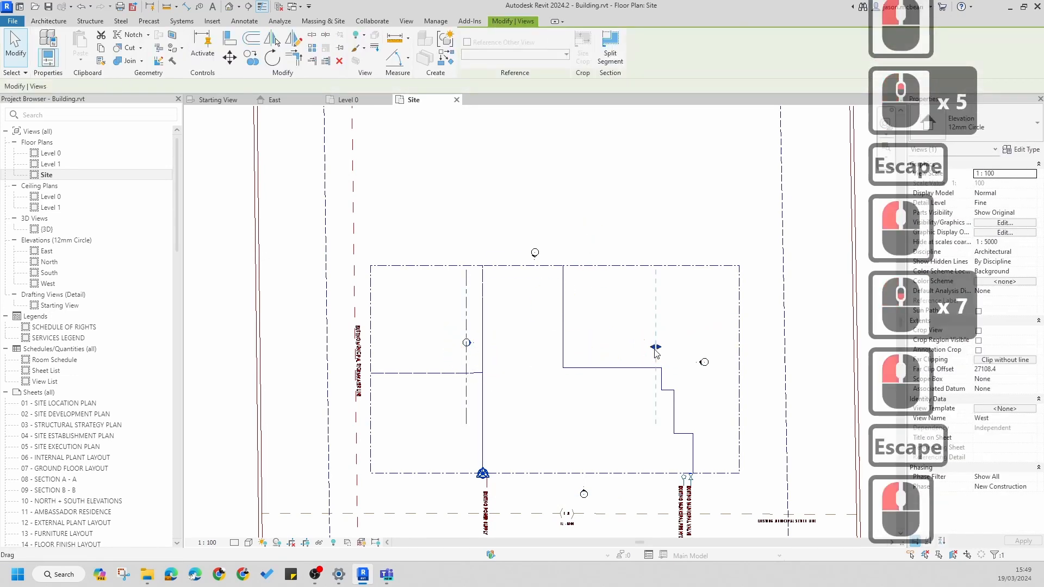
{"action": "left_click", "coordinate": [695, 345]}
{"action": "key", "text": "Escape"}
Examine the placement of the four elevation markers around the building outline and boundaries in the Site plan
{"action": "scroll", "coordinate": [622, 391], "scroll_direction": "up", "scroll_amount": 2}
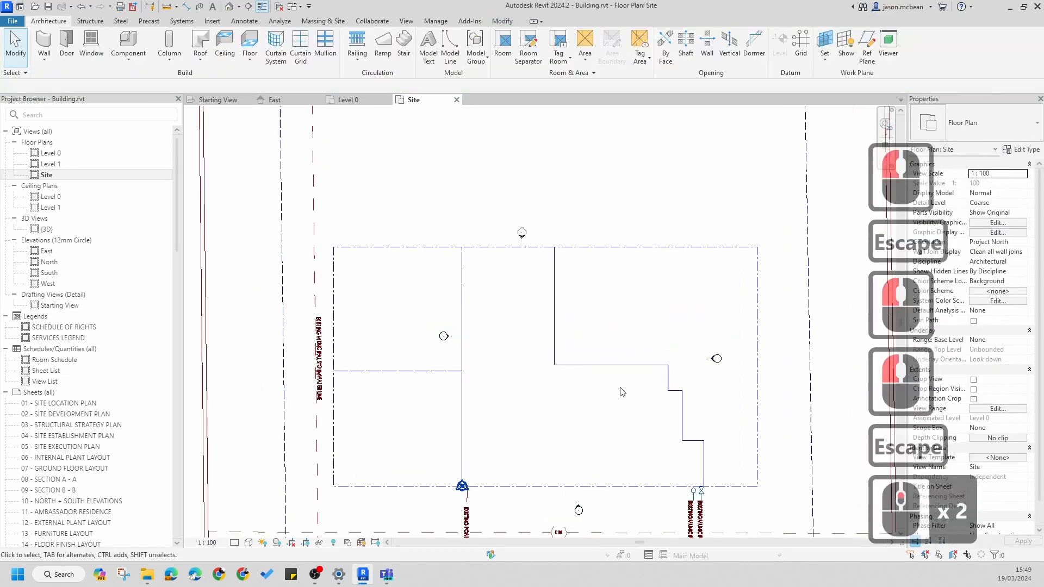
{"action": "scroll", "coordinate": [609, 389], "scroll_direction": "up", "scroll_amount": 1}
{"action": "scroll", "coordinate": [625, 387], "scroll_direction": "down", "scroll_amount": 3}
{"action": "key", "text": "Escape"}
{"action": "scroll", "coordinate": [618, 410], "scroll_direction": "down", "scroll_amount": 2}
{"action": "scroll", "coordinate": [520, 435], "scroll_direction": "up", "scroll_amount": 6}
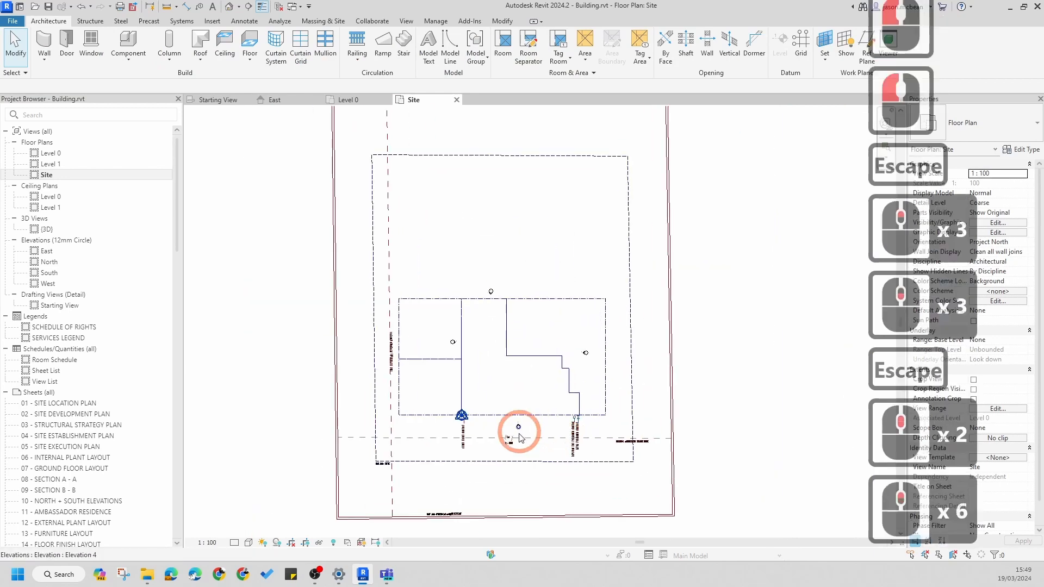
{"action": "scroll", "coordinate": [519, 434], "scroll_direction": "up", "scroll_amount": 7}
{"action": "middle_click_drag", "start_coordinate": [548, 182], "coordinate": [596, 311]}
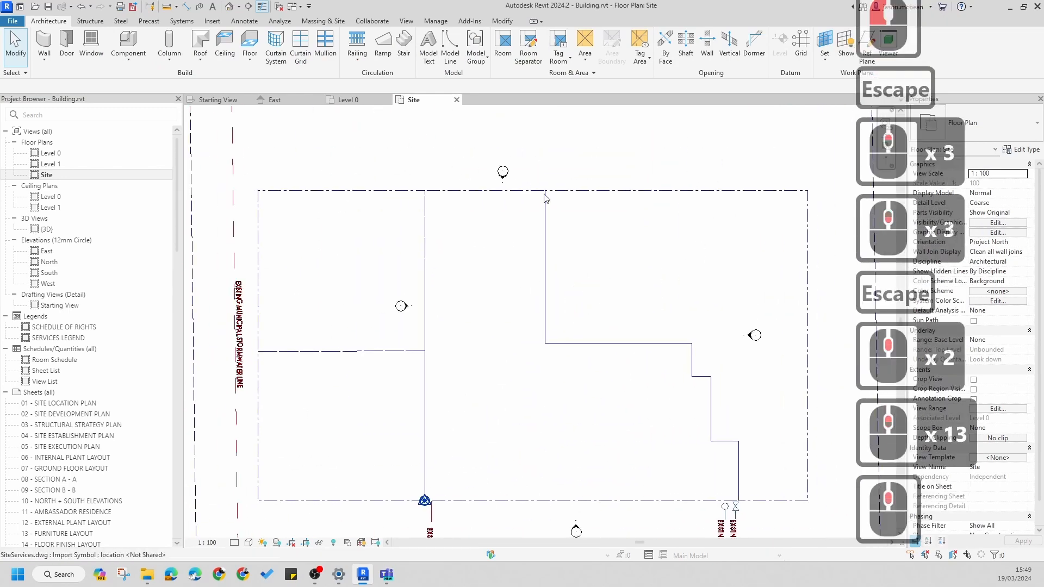
{"action": "scroll", "coordinate": [593, 326], "scroll_direction": "down", "scroll_amount": 6}
{"action": "scroll", "coordinate": [596, 326], "scroll_direction": "up", "scroll_amount": 3}
{"action": "middle_click_drag", "start_coordinate": [598, 380], "coordinate": [598, 309]}
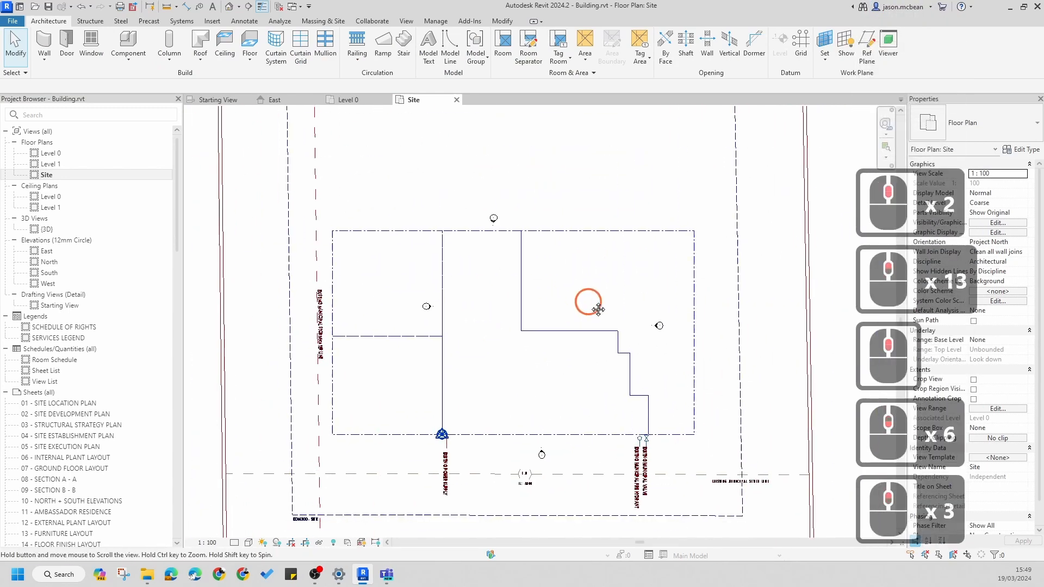
{"action": "key", "text": "Escape"}
{"action": "middle_click_drag", "start_coordinate": [601, 356], "coordinate": [596, 303]}
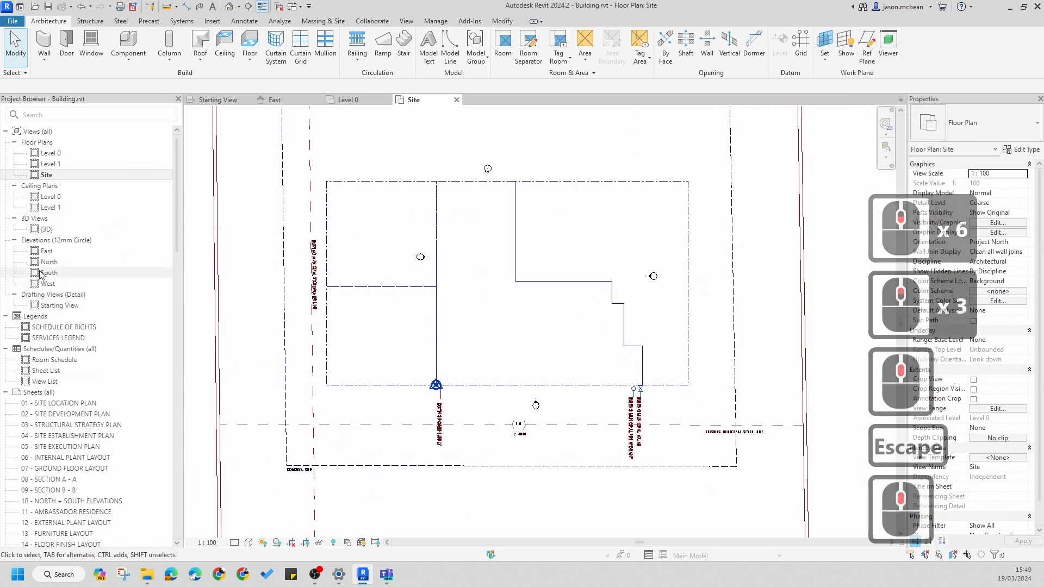
Open the East and North elevations in turn to examine the Level 0 and Level 1 lines
{"action": "double_click", "coordinate": [47, 251]}
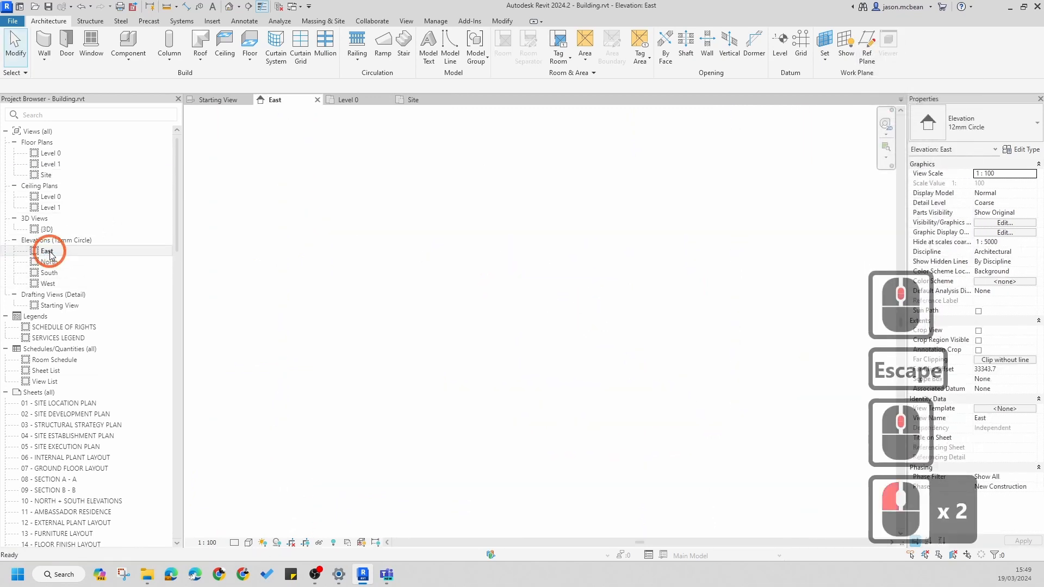
{"action": "middle_click", "coordinate": [571, 345]}
{"action": "middle_click", "coordinate": [571, 344]}
{"action": "scroll", "coordinate": [427, 353], "scroll_direction": "down", "scroll_amount": 4}
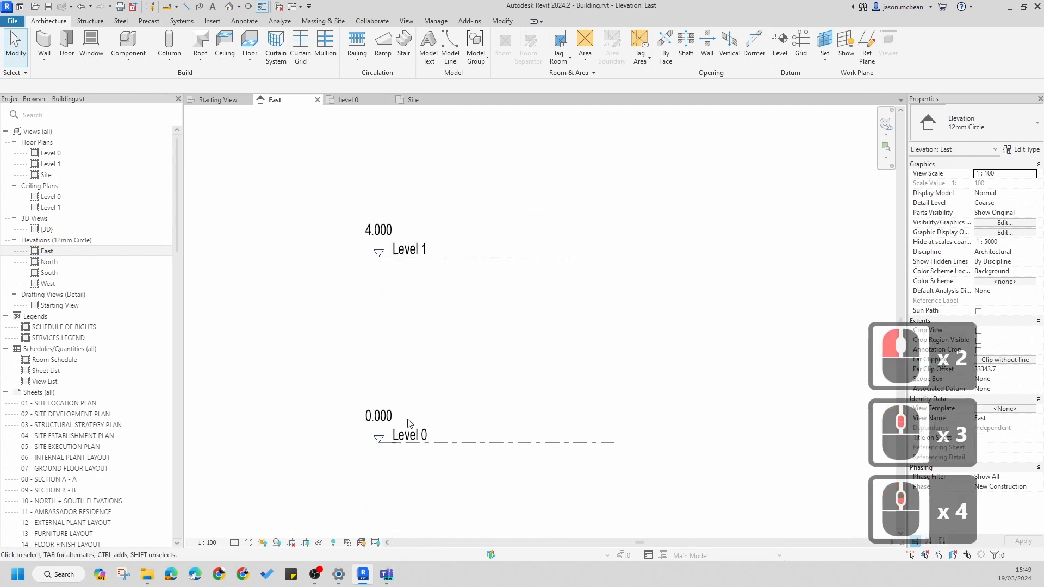
{"action": "double_click", "coordinate": [57, 262]}
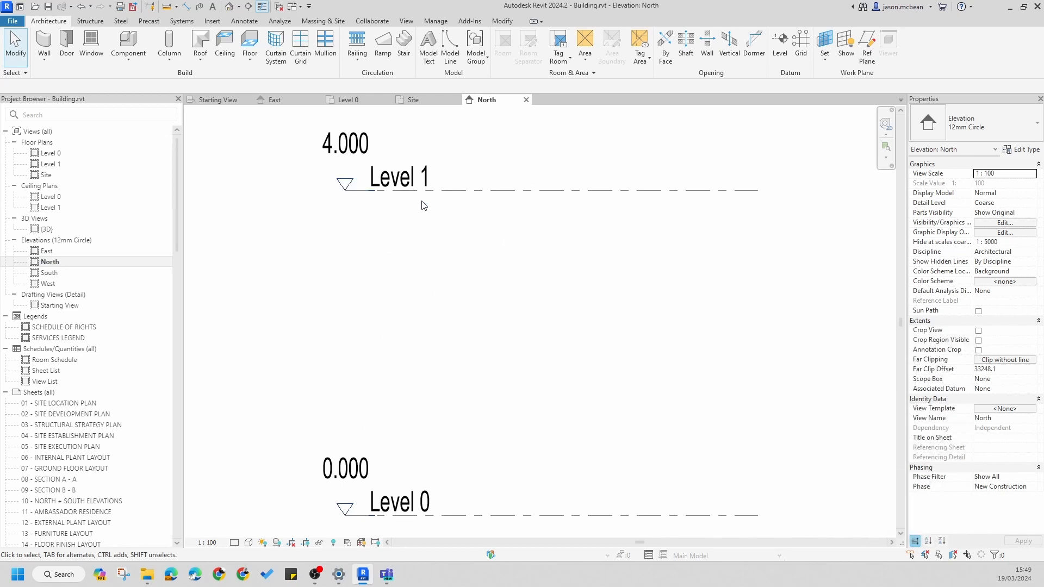
Return to the Site plan and draw a scope box around the building outline, from northwest of it to southeast
{"action": "double_click", "coordinate": [41, 174]}
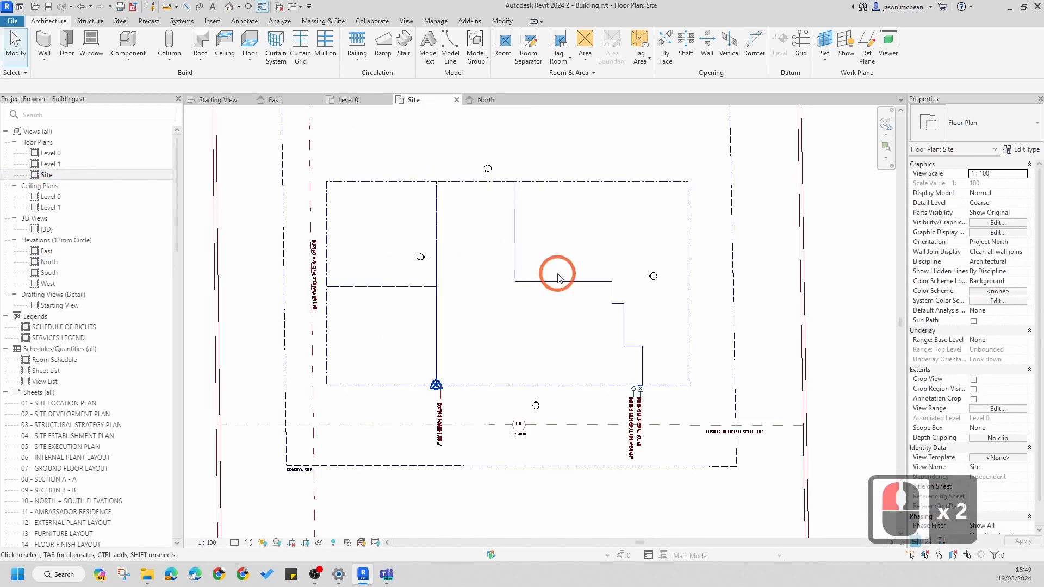
{"action": "middle_click_drag", "start_coordinate": [598, 227], "coordinate": [597, 233]}
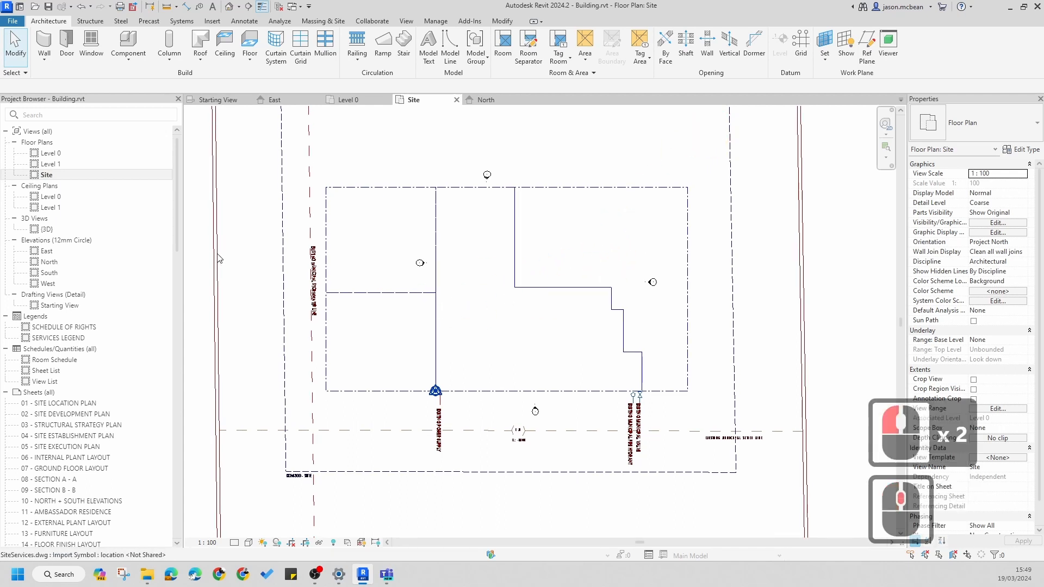
{"action": "left_click", "coordinate": [408, 21]}
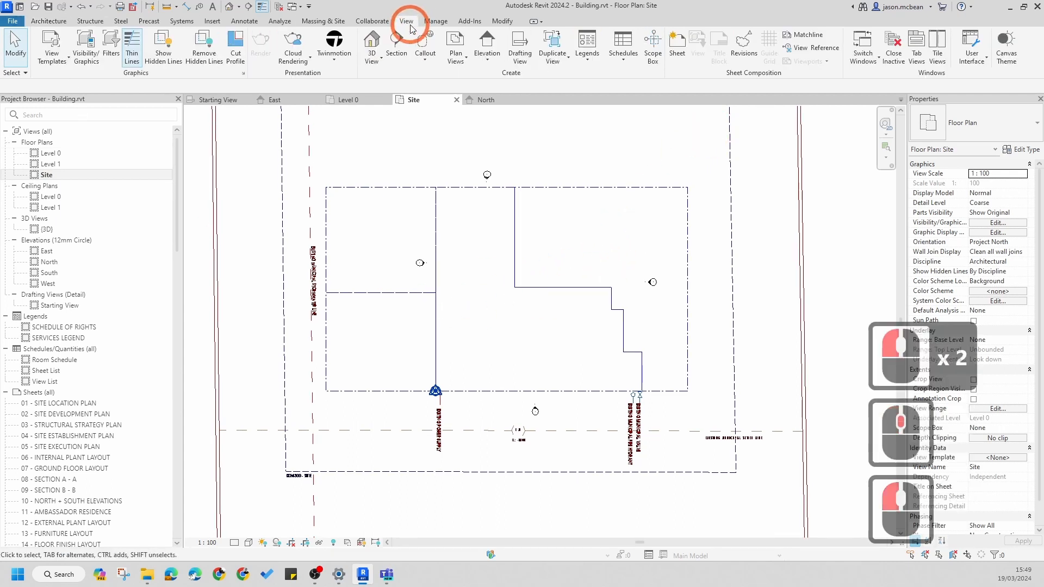
{"action": "left_click", "coordinate": [658, 45]}
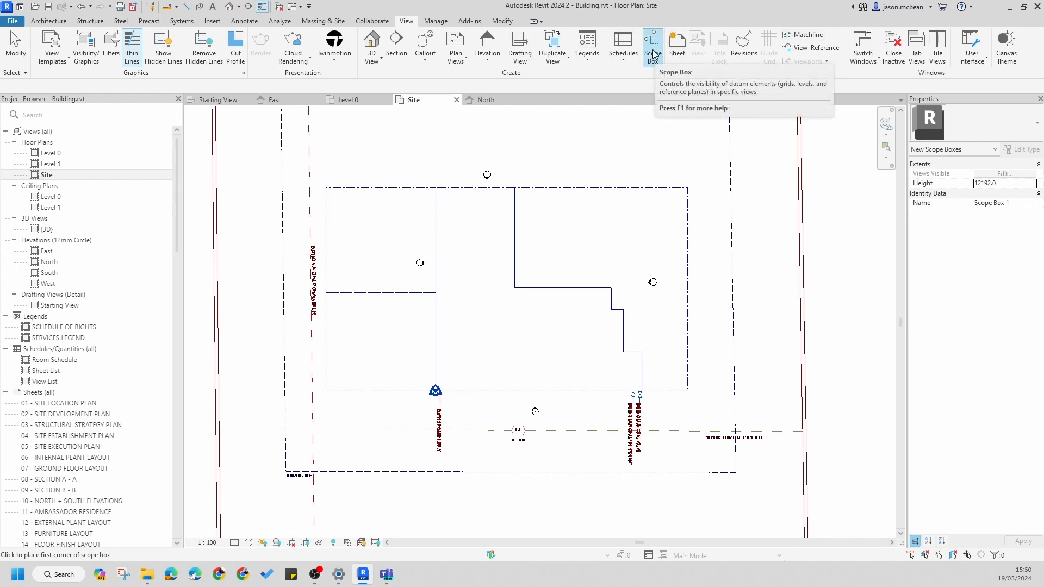
{"action": "left_click", "coordinate": [427, 177]}
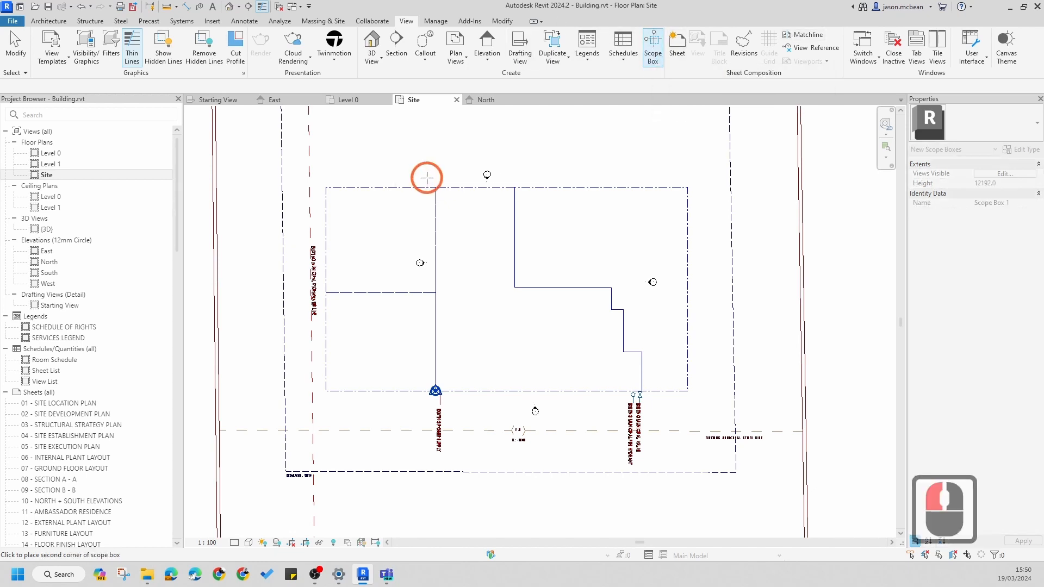
{"action": "left_click", "coordinate": [657, 419]}
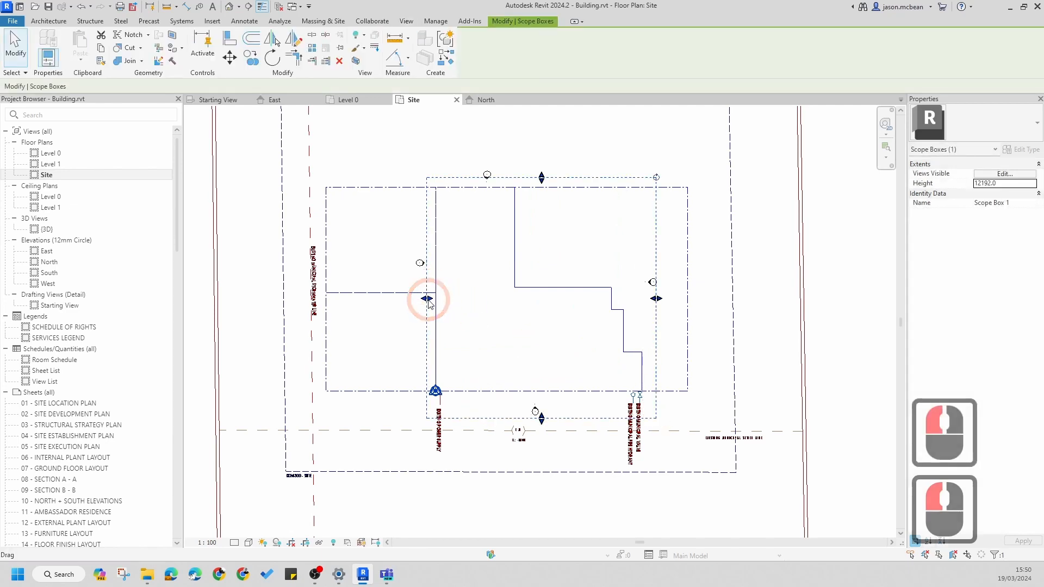
Stretch the scope box's west edge past the West elevation marker and its north edge further beyond the North marker
{"action": "left_click_drag", "start_coordinate": [427, 299], "coordinate": [411, 298]}
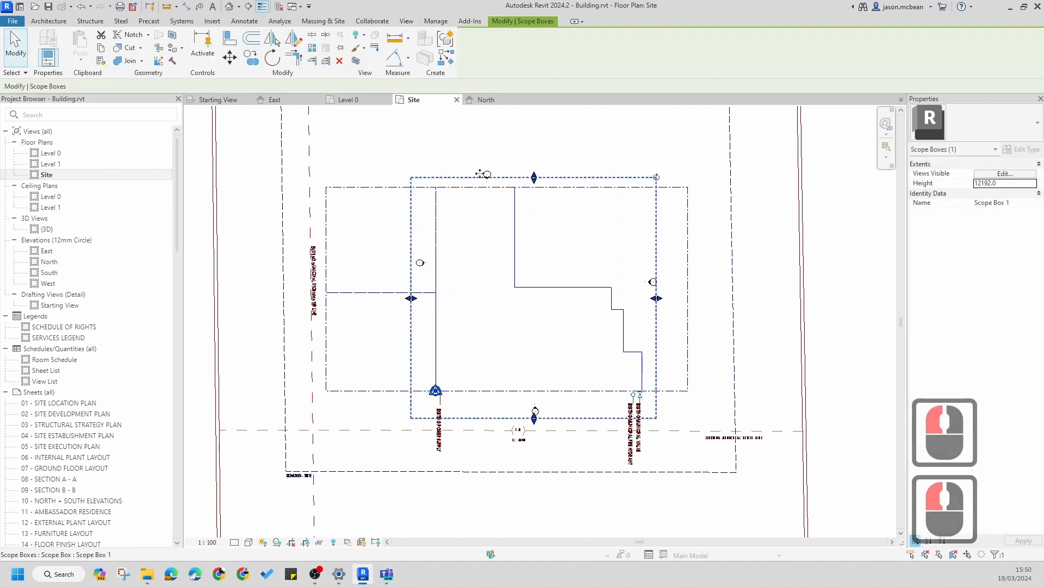
{"action": "scroll", "coordinate": [543, 180], "scroll_direction": "up", "scroll_amount": 4}
{"action": "left_click_drag", "start_coordinate": [545, 183], "coordinate": [537, 152]}
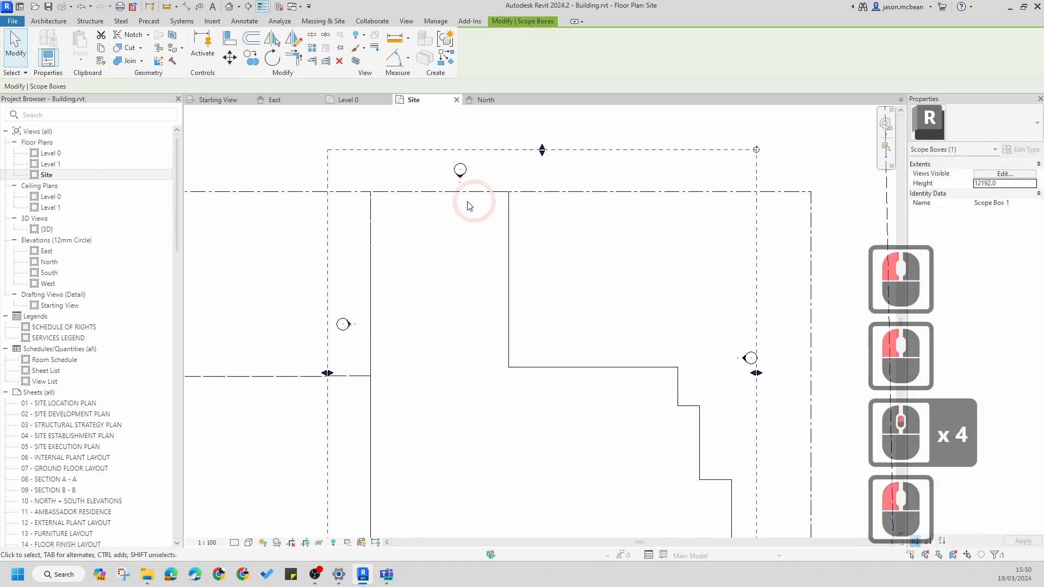
Stretch the scope box's east edge further out, past the East elevation marker
{"action": "scroll", "coordinate": [571, 217], "scroll_direction": "down", "scroll_amount": 4}
{"action": "scroll", "coordinate": [640, 291], "scroll_direction": "up", "scroll_amount": 4}
{"action": "left_click_drag", "start_coordinate": [615, 269], "coordinate": [628, 268]}
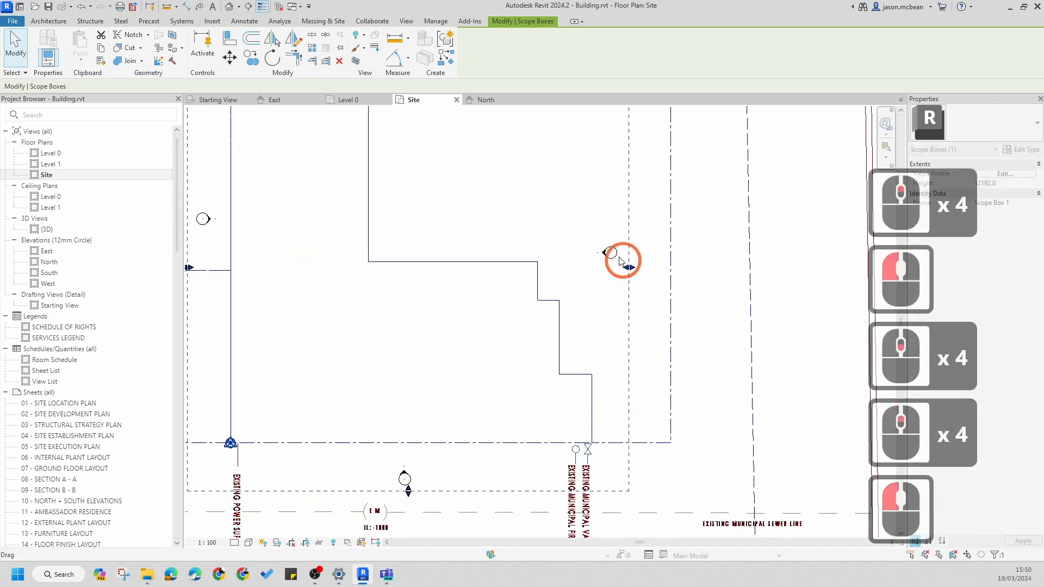
{"action": "left_click_drag", "start_coordinate": [556, 193], "coordinate": [630, 277]}
{"action": "scroll", "coordinate": [435, 380], "scroll_direction": "up", "scroll_amount": 2}
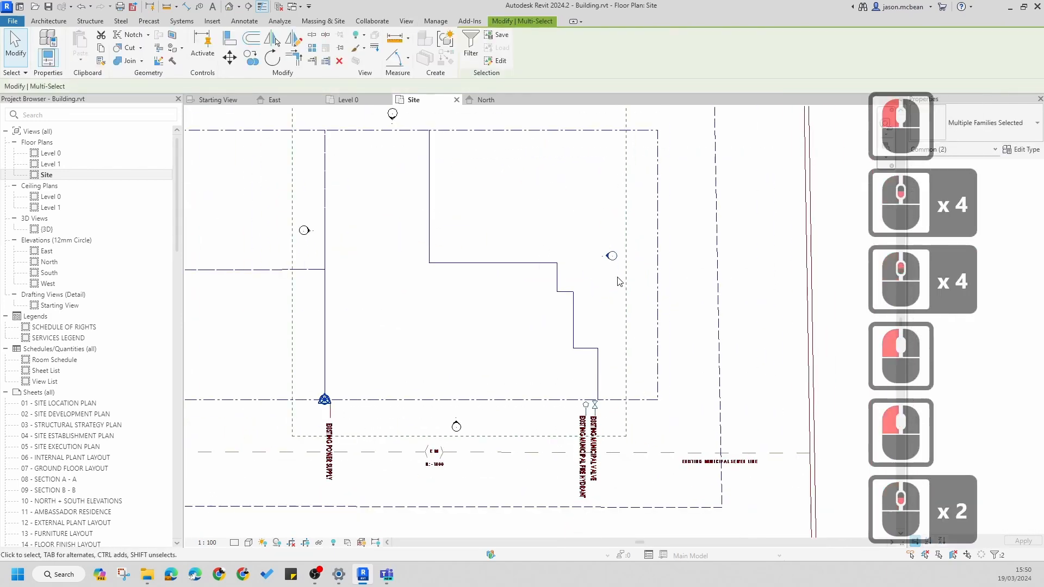
{"action": "key", "text": "Escape"}
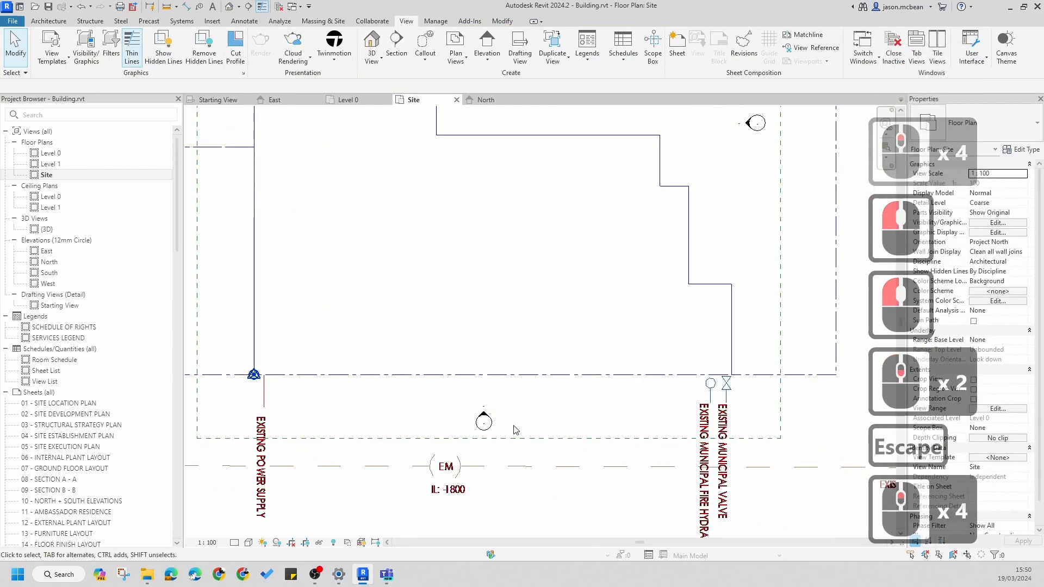
Select the South elevation marker to examine its view line within the scope box
{"action": "left_click", "coordinate": [484, 420]}
{"action": "key", "text": "Escape"}
{"action": "left_click", "coordinate": [484, 419]}
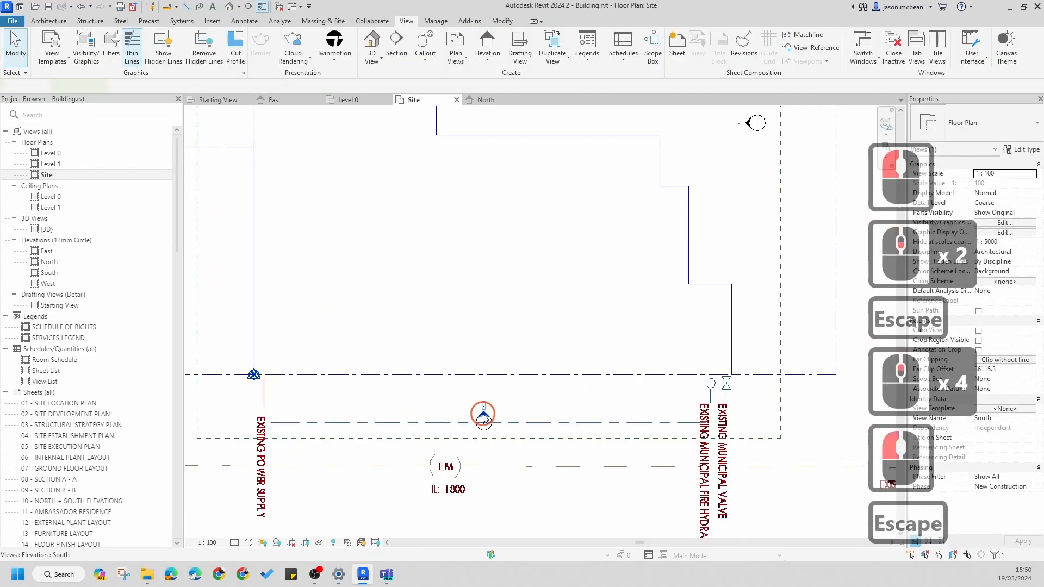
{"action": "scroll", "coordinate": [526, 405], "scroll_direction": "down", "scroll_amount": 4}
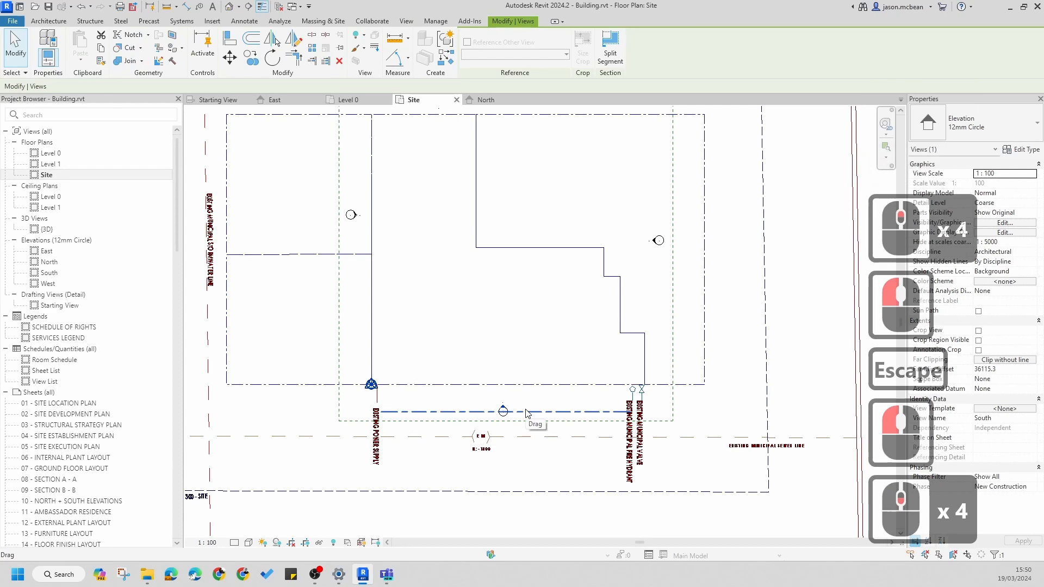
{"action": "key", "text": "Escape"}
{"action": "scroll", "coordinate": [555, 357], "scroll_direction": "down", "scroll_amount": 4}
{"action": "middle_click_drag", "start_coordinate": [562, 260], "coordinate": [524, 256]}
{"action": "key", "text": "Escape"}
Examine how the scope box encloses the building outline and the four elevation markers in the Site plan
{"action": "scroll", "coordinate": [524, 304], "scroll_direction": "up", "scroll_amount": 5}
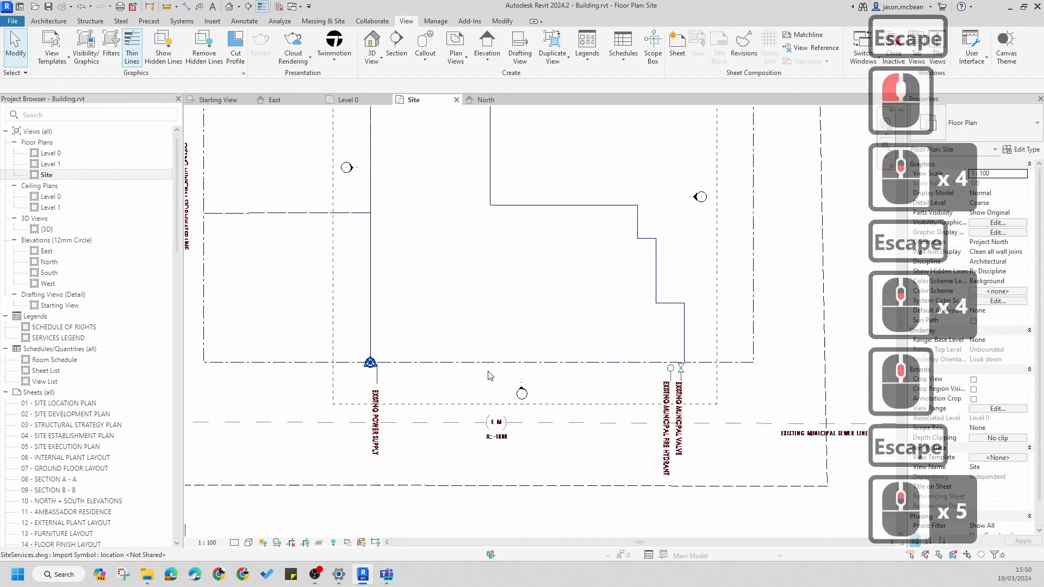
{"action": "middle_click_drag", "start_coordinate": [351, 278], "coordinate": [446, 273]}
{"action": "scroll", "coordinate": [446, 272], "scroll_direction": "down", "scroll_amount": 3}
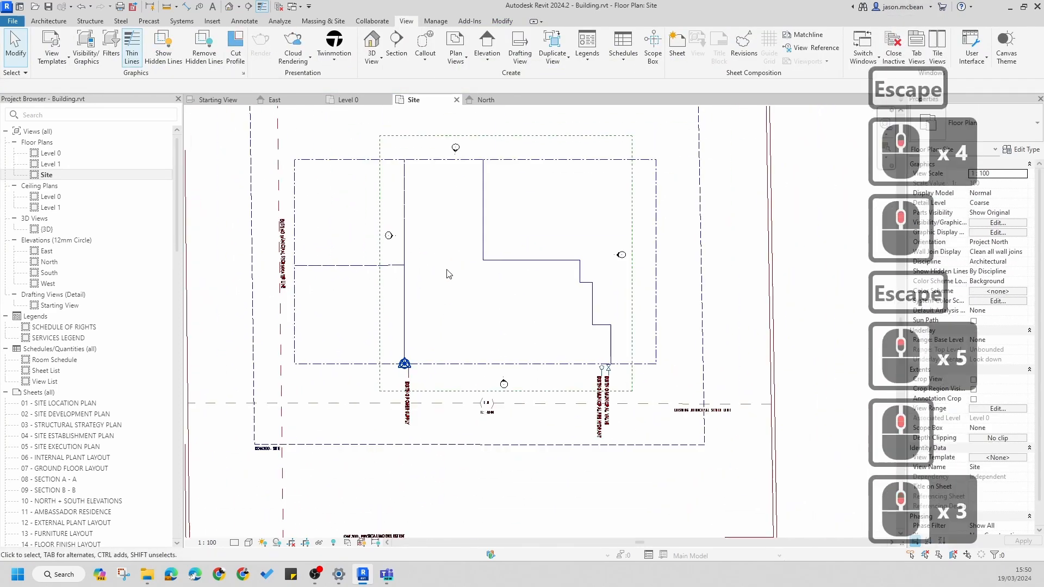
{"action": "middle_click", "coordinate": [500, 262]}
{"action": "scroll", "coordinate": [515, 418], "scroll_direction": "up", "scroll_amount": 4}
{"action": "scroll", "coordinate": [511, 386], "scroll_direction": "down", "scroll_amount": 5}
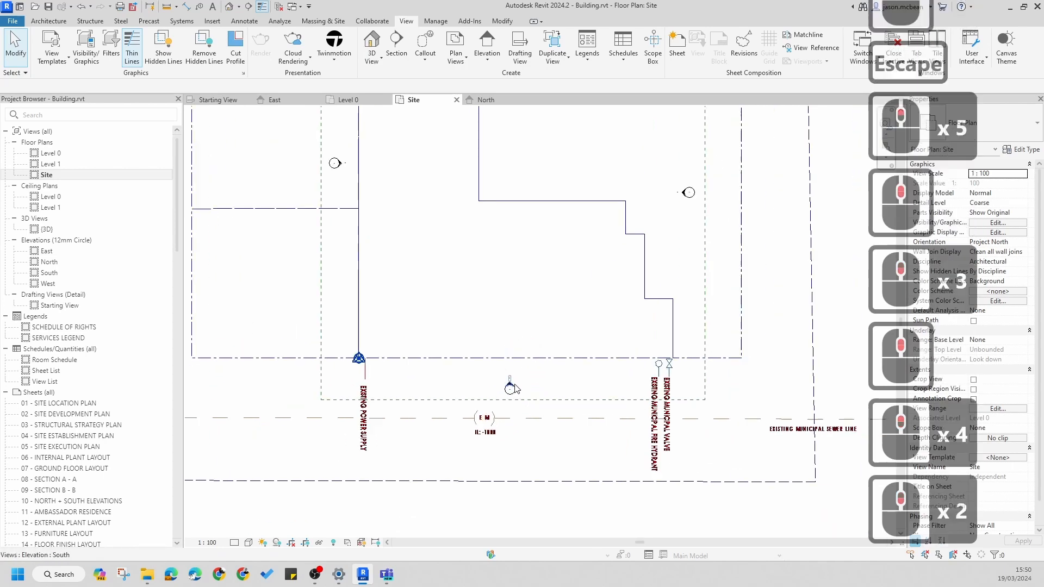
{"action": "left_click", "coordinate": [397, 216]}
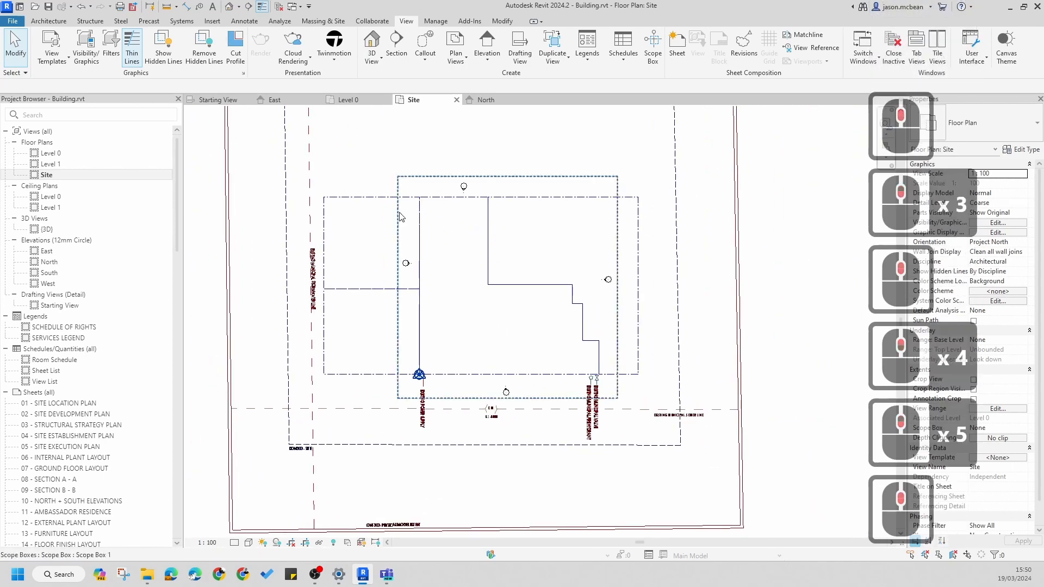
{"action": "middle_click_drag", "start_coordinate": [525, 278], "coordinate": [514, 277]}
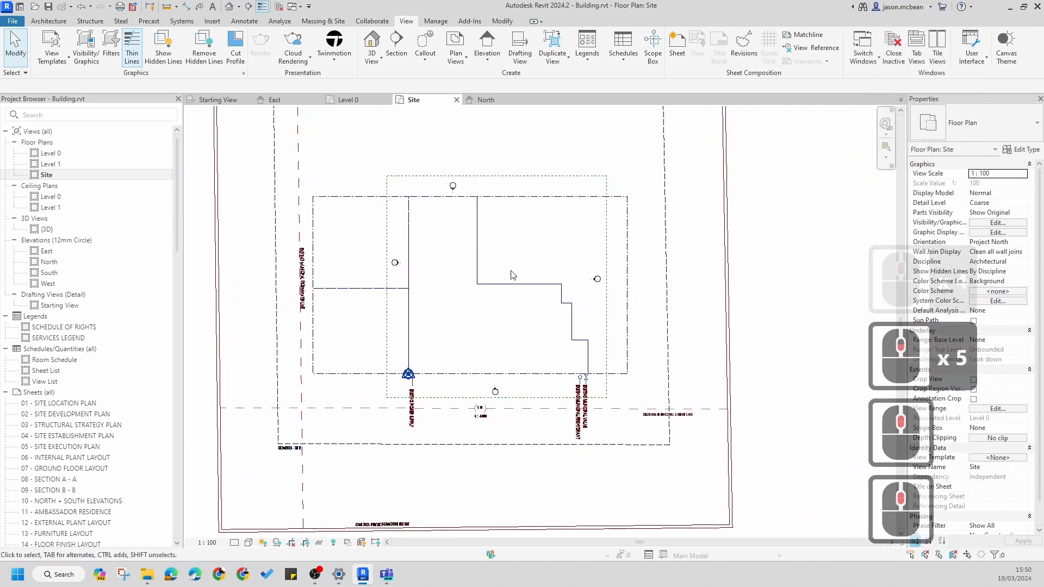
{"action": "scroll", "coordinate": [405, 239], "scroll_direction": "up", "scroll_amount": 6}
{"action": "scroll", "coordinate": [403, 155], "scroll_direction": "down", "scroll_amount": 3}
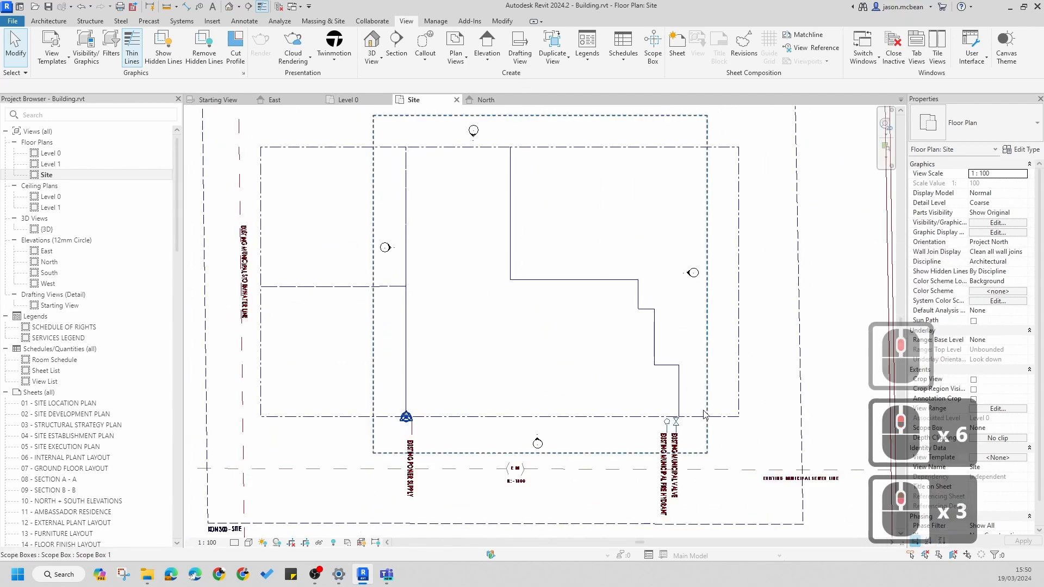
{"action": "middle_click_drag", "start_coordinate": [551, 210], "coordinate": [540, 214]}
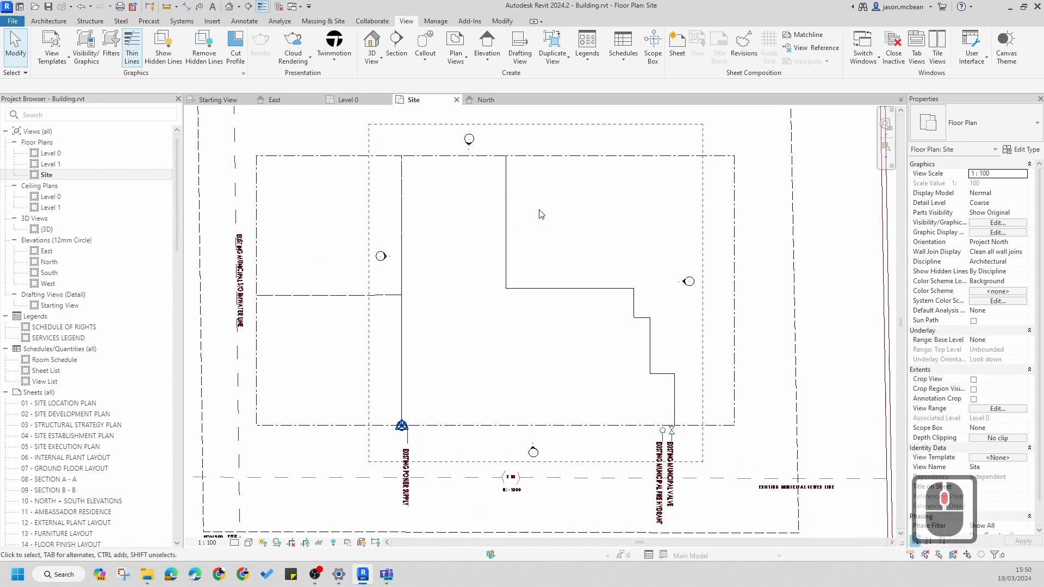
Draw a vertical gridline from the building outline's northwest corner north past the scope box edge
{"action": "left_click", "coordinate": [49, 20]}
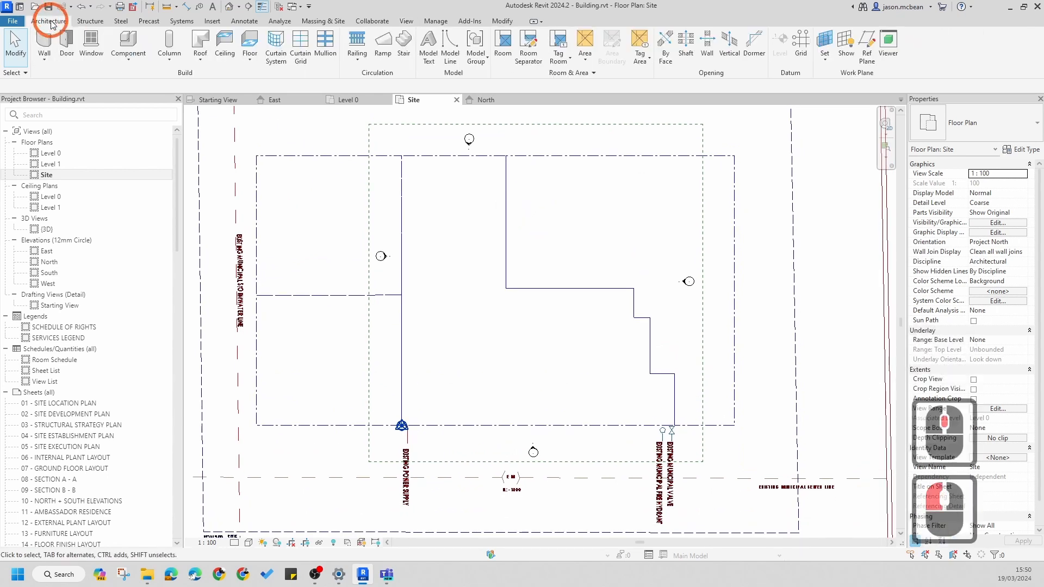
{"action": "left_click", "coordinate": [801, 41]}
{"action": "scroll", "coordinate": [401, 131], "scroll_direction": "up", "scroll_amount": 10}
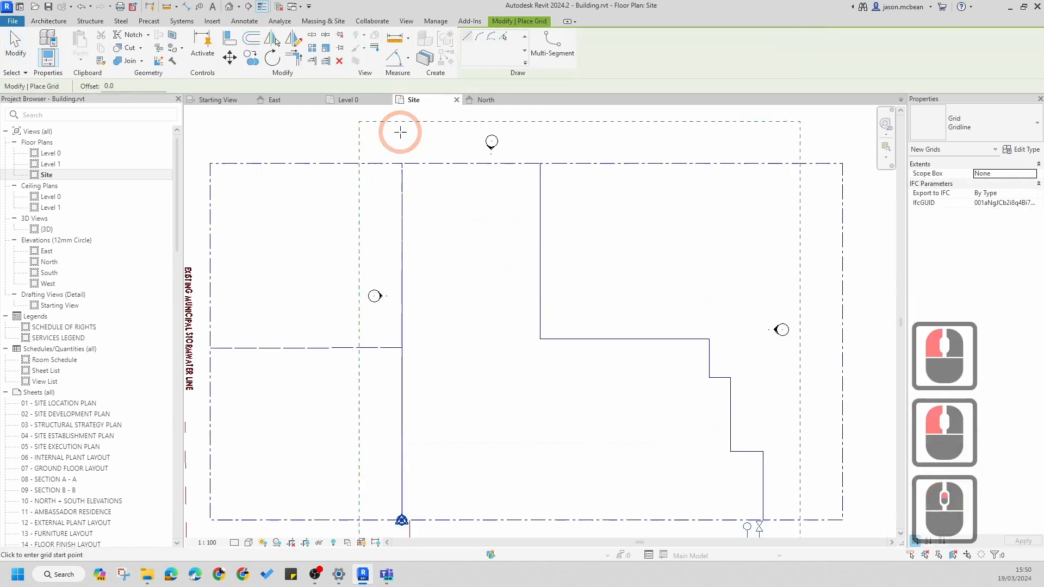
{"action": "middle_click_drag", "start_coordinate": [410, 149], "coordinate": [485, 407]}
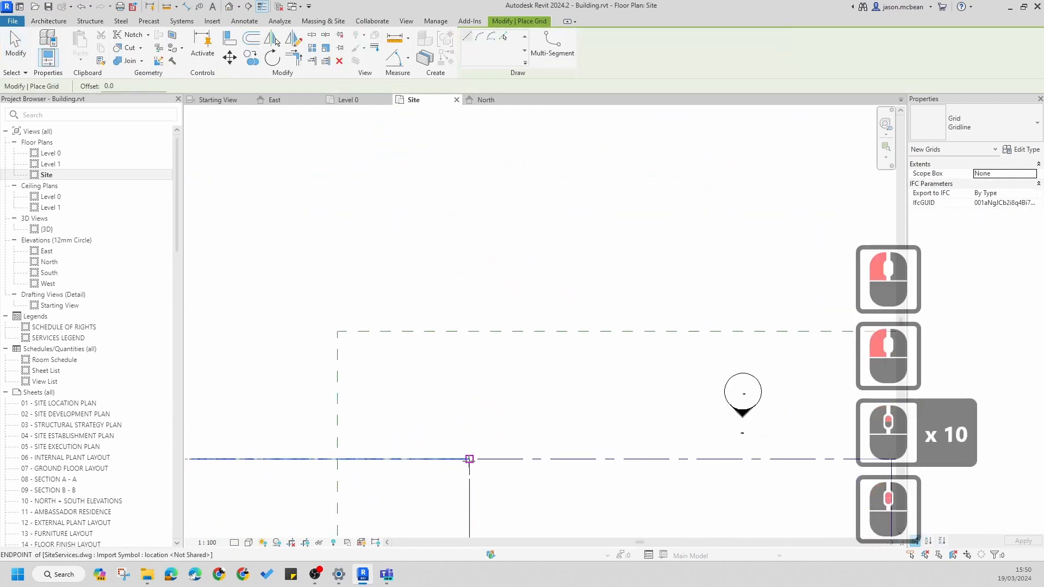
{"action": "left_click", "coordinate": [469, 458]}
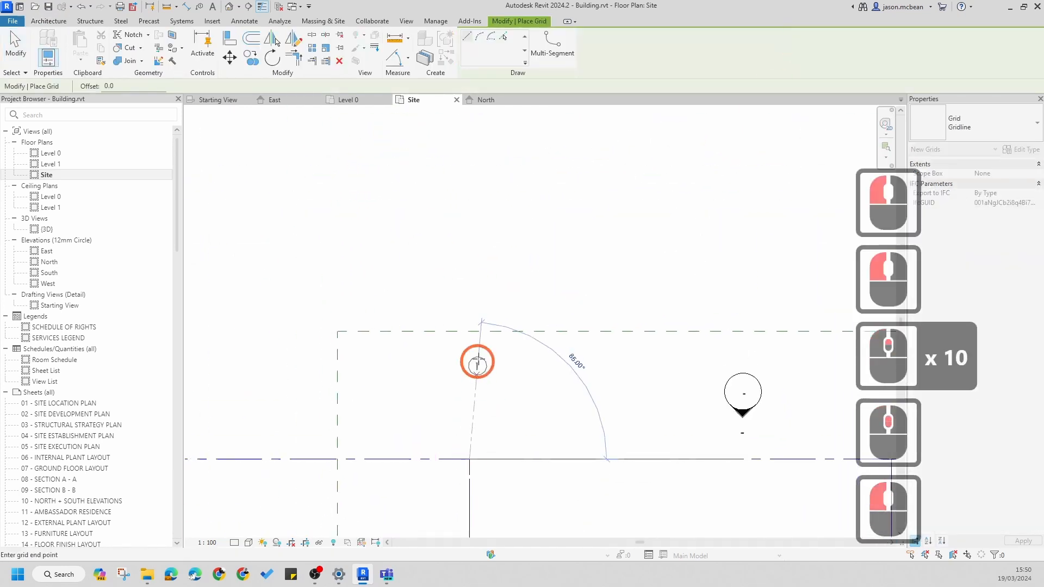
{"action": "left_click", "coordinate": [469, 290]}
{"action": "scroll", "coordinate": [443, 298], "scroll_direction": "up", "scroll_amount": 5}
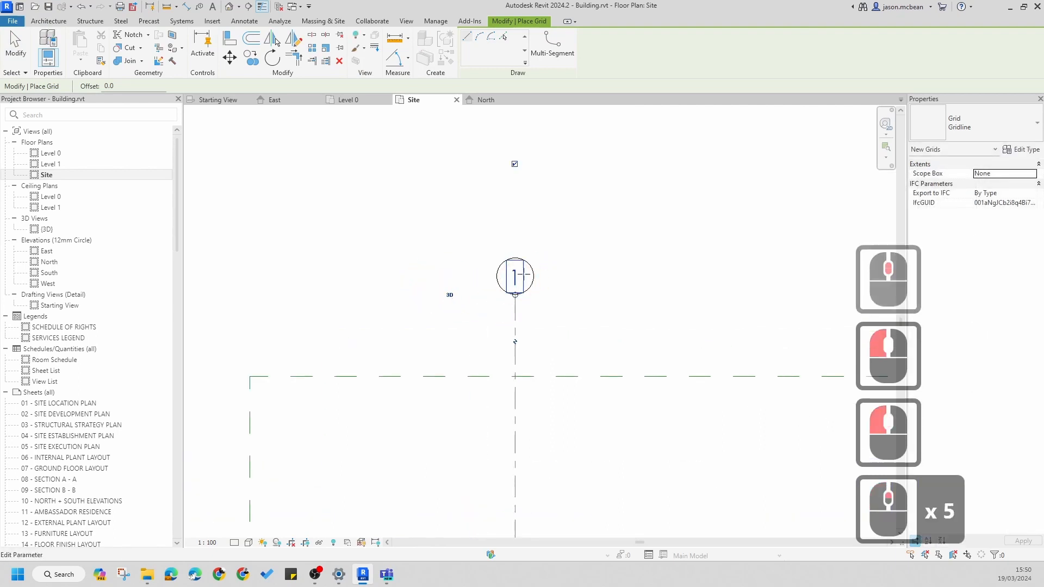
Draw a second vertical gridline north from the outline's next corner on the north boundary, ending level with the first gridline's head
{"action": "scroll", "coordinate": [402, 276], "scroll_direction": "down", "scroll_amount": 17}
{"action": "scroll", "coordinate": [395, 288], "scroll_direction": "up", "scroll_amount": 6}
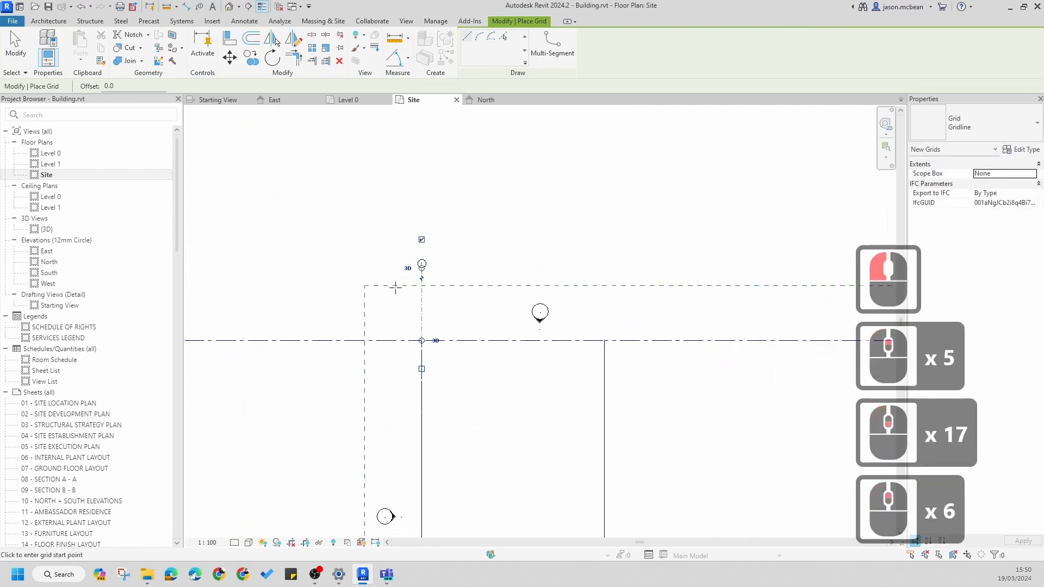
{"action": "scroll", "coordinate": [395, 288], "scroll_direction": "up", "scroll_amount": 6}
{"action": "scroll", "coordinate": [544, 354], "scroll_direction": "down", "scroll_amount": 13}
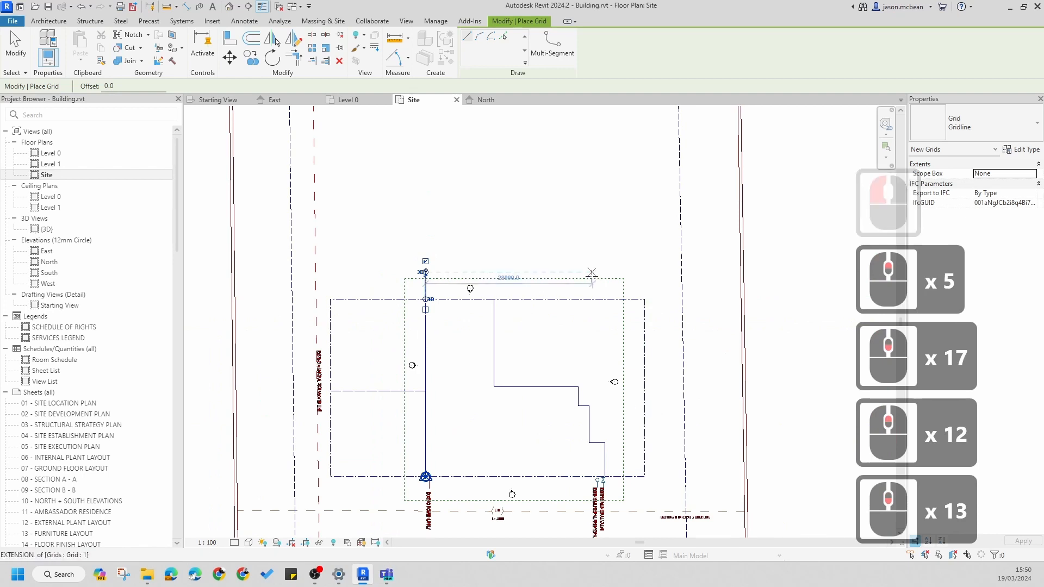
{"action": "scroll", "coordinate": [471, 275], "scroll_direction": "up", "scroll_amount": 12}
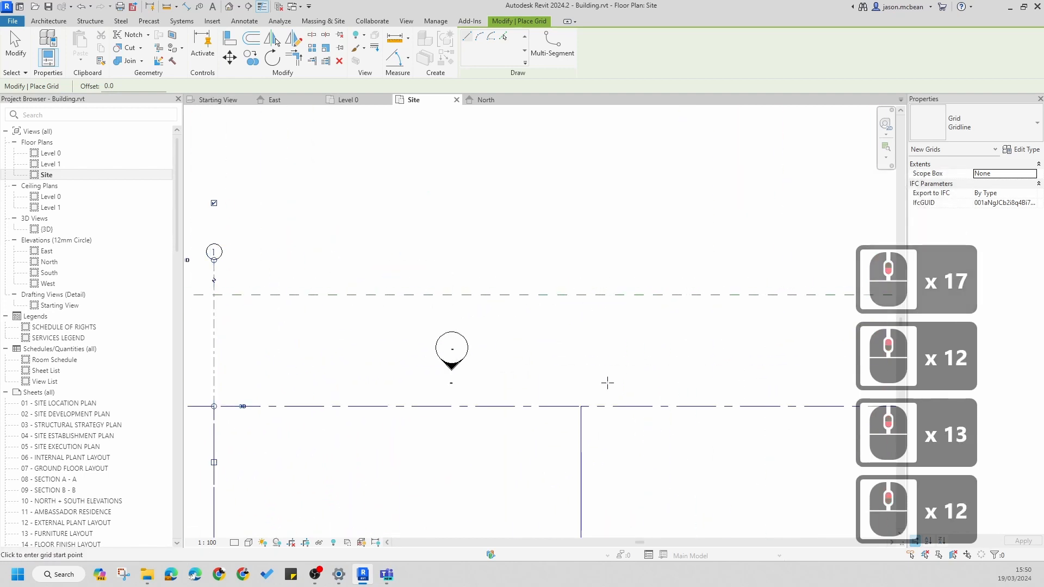
{"action": "scroll", "coordinate": [219, 251], "scroll_direction": "up", "scroll_amount": 7}
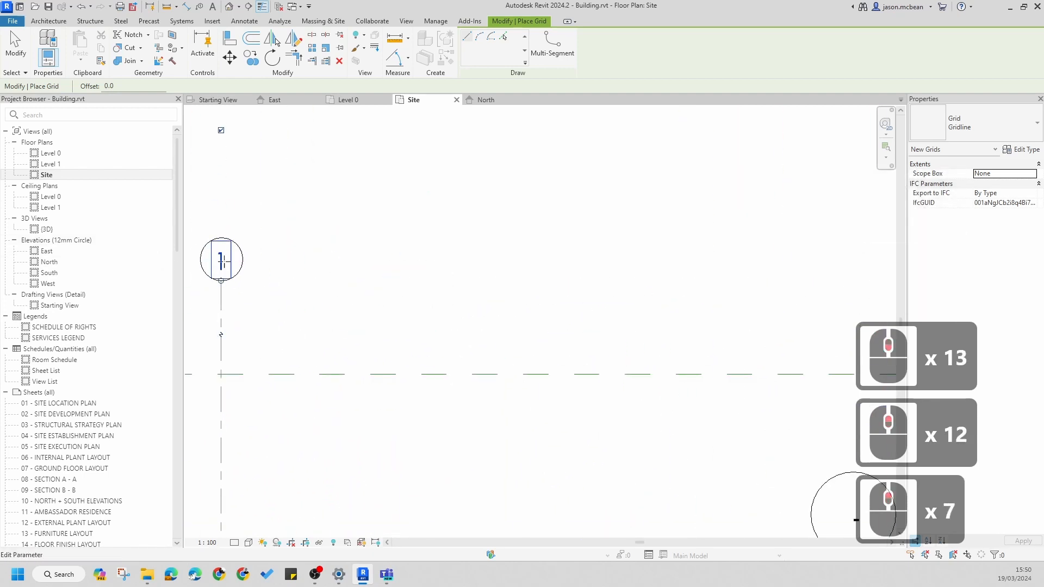
{"action": "middle_click_drag", "start_coordinate": [222, 261], "coordinate": [325, 257]}
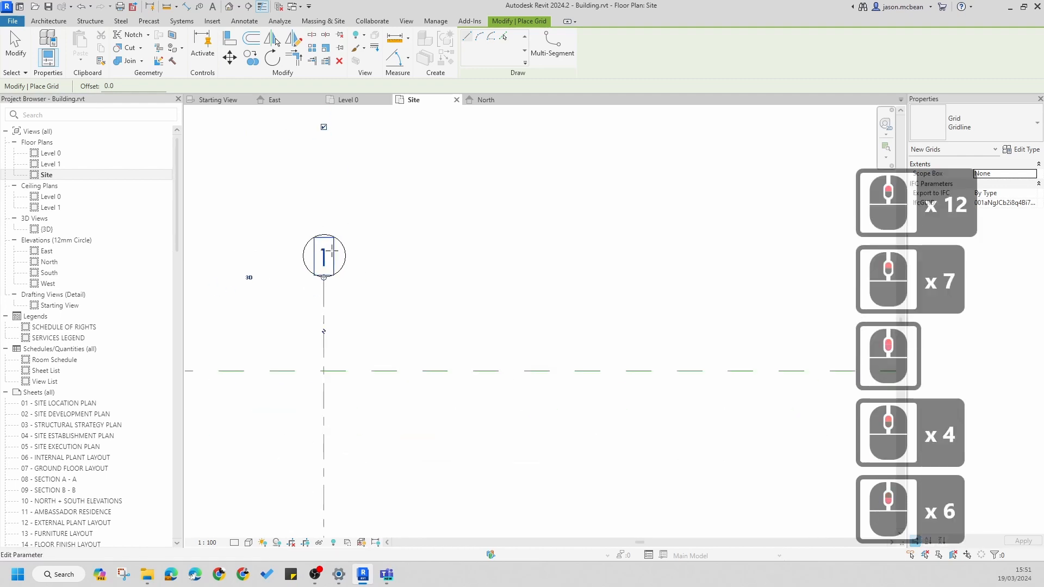
{"action": "scroll", "coordinate": [440, 280], "scroll_direction": "down", "scroll_amount": 13}
{"action": "left_click", "coordinate": [675, 388]}
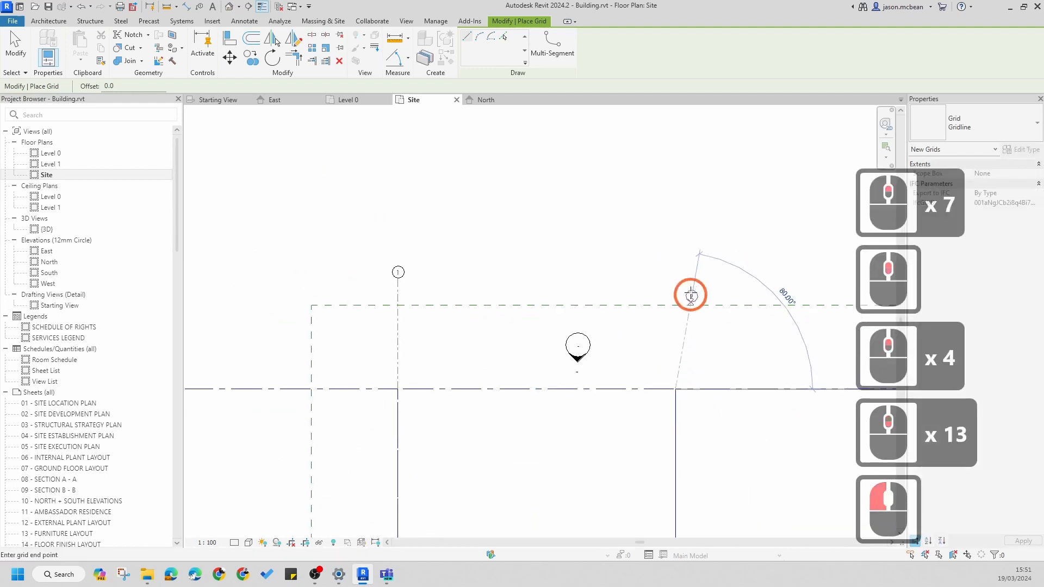
{"action": "left_click", "coordinate": [675, 273]}
Draw three vertical gridlines running north from the three stepped corners on the building outline's east side
{"action": "scroll", "coordinate": [594, 198], "scroll_direction": "down", "scroll_amount": 6}
{"action": "middle_click_drag", "start_coordinate": [593, 198], "coordinate": [509, 256]}
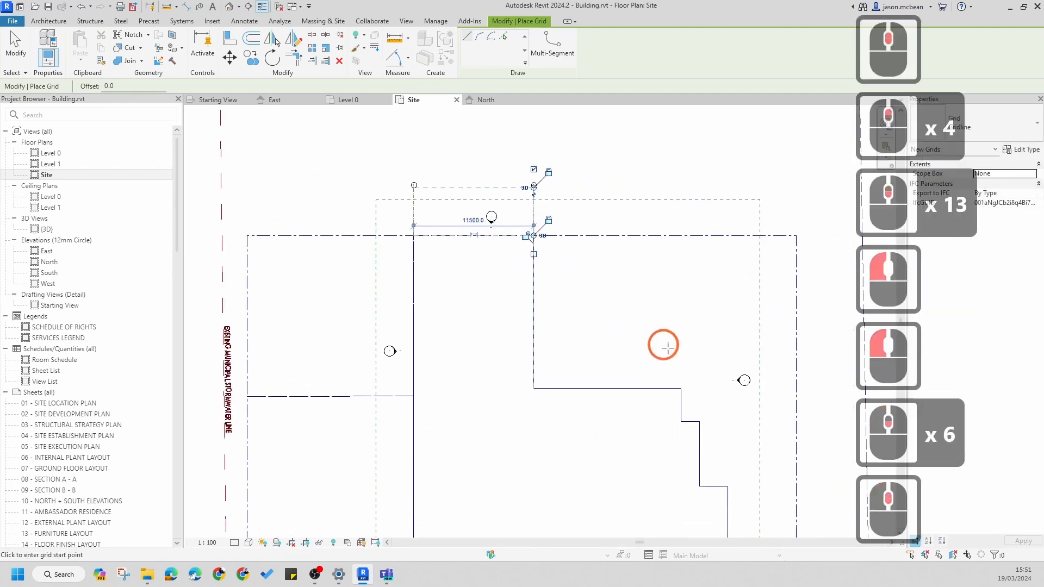
{"action": "left_click", "coordinate": [681, 389]}
{"action": "left_click", "coordinate": [681, 310]}
{"action": "scroll", "coordinate": [717, 419], "scroll_direction": "up", "scroll_amount": 4}
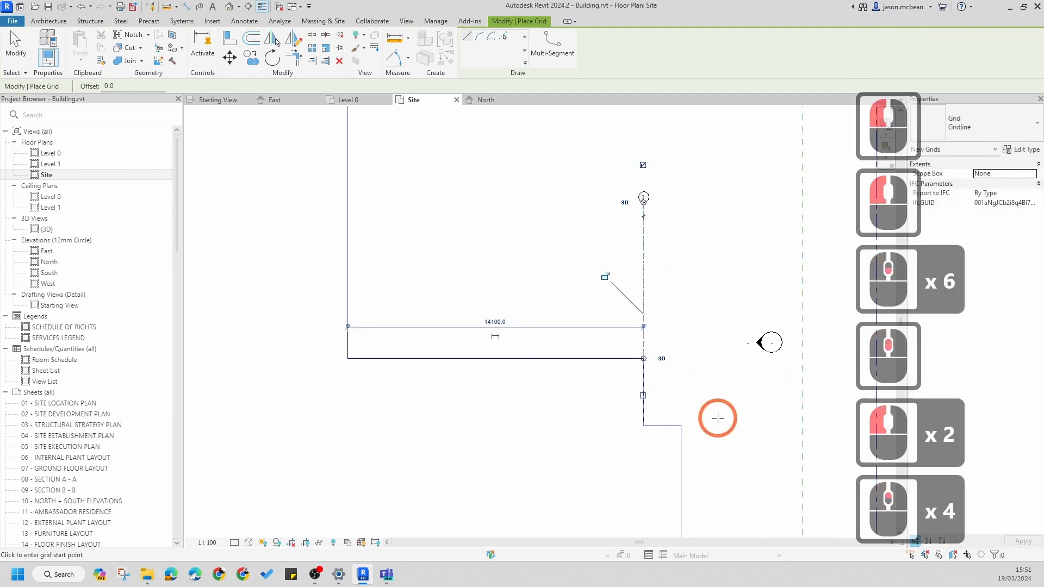
{"action": "left_click", "coordinate": [681, 426]}
{"action": "left_click", "coordinate": [680, 265]}
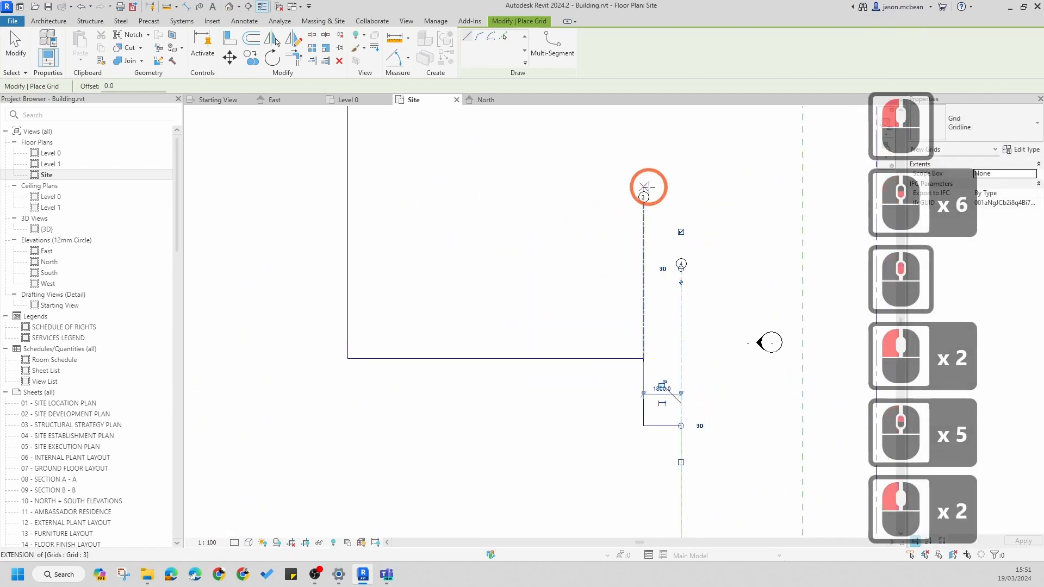
{"action": "scroll", "coordinate": [646, 188], "scroll_direction": "down", "scroll_amount": 4}
{"action": "left_click", "coordinate": [700, 401]}
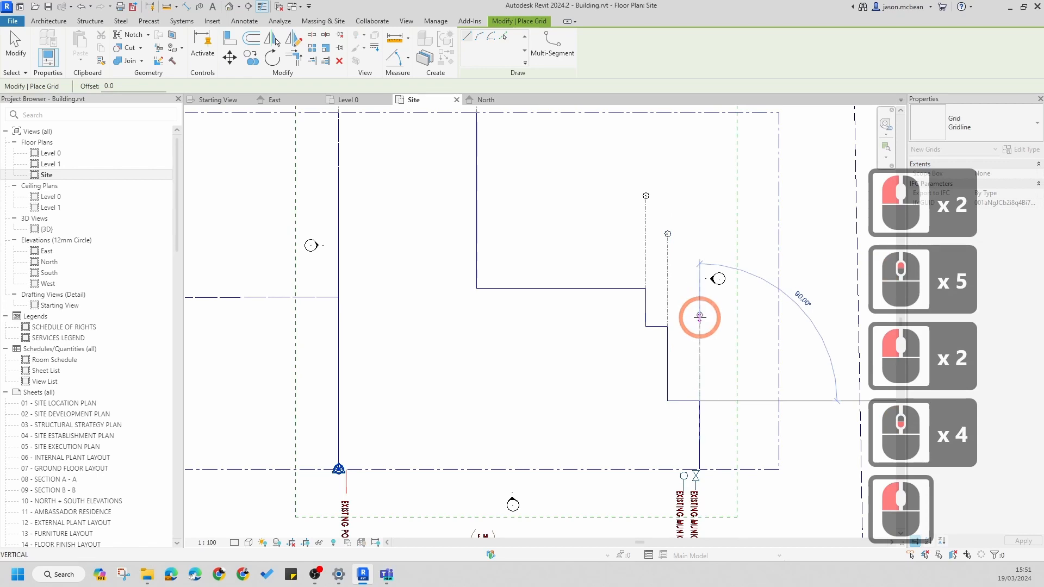
{"action": "left_click", "coordinate": [699, 317]}
Set the Site plan's view scale to 1:200
{"action": "left_click", "coordinate": [211, 542]}
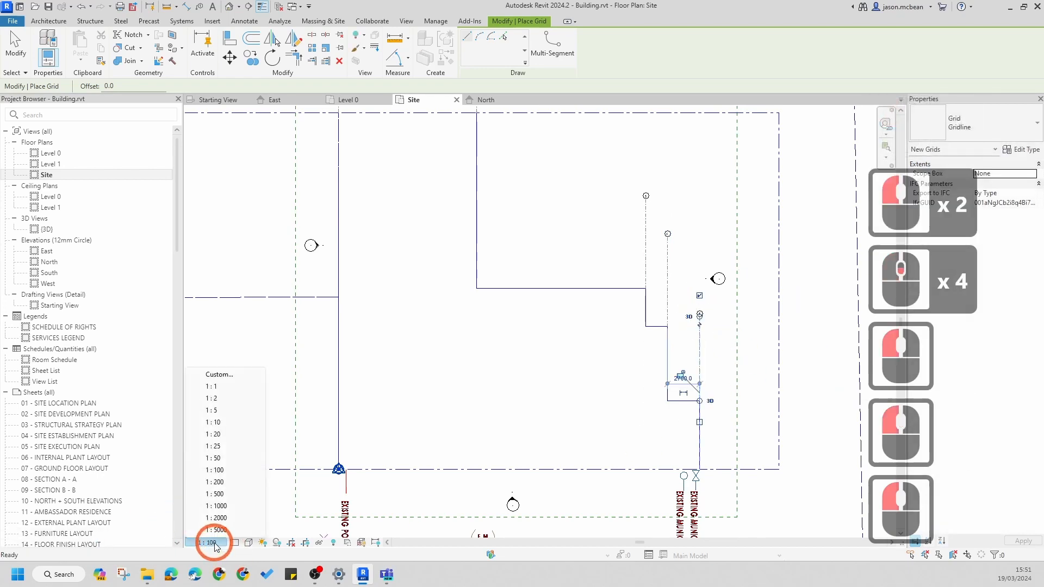
{"action": "left_click", "coordinate": [215, 482]}
{"action": "scroll", "coordinate": [769, 337], "scroll_direction": "up", "scroll_amount": 2}
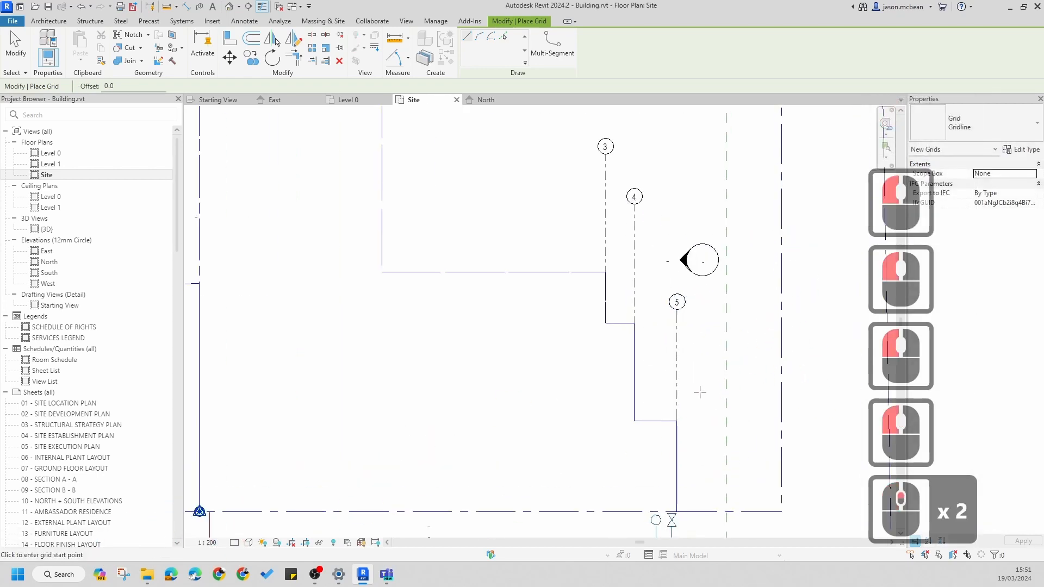
Draw a short horizontal gridline east along the north boundary, starting at the outline corner on gridline 2
{"action": "scroll", "coordinate": [701, 392], "scroll_direction": "down", "scroll_amount": 5}
{"action": "scroll", "coordinate": [754, 437], "scroll_direction": "up", "scroll_amount": 3}
{"action": "scroll", "coordinate": [754, 437], "scroll_direction": "down", "scroll_amount": 2}
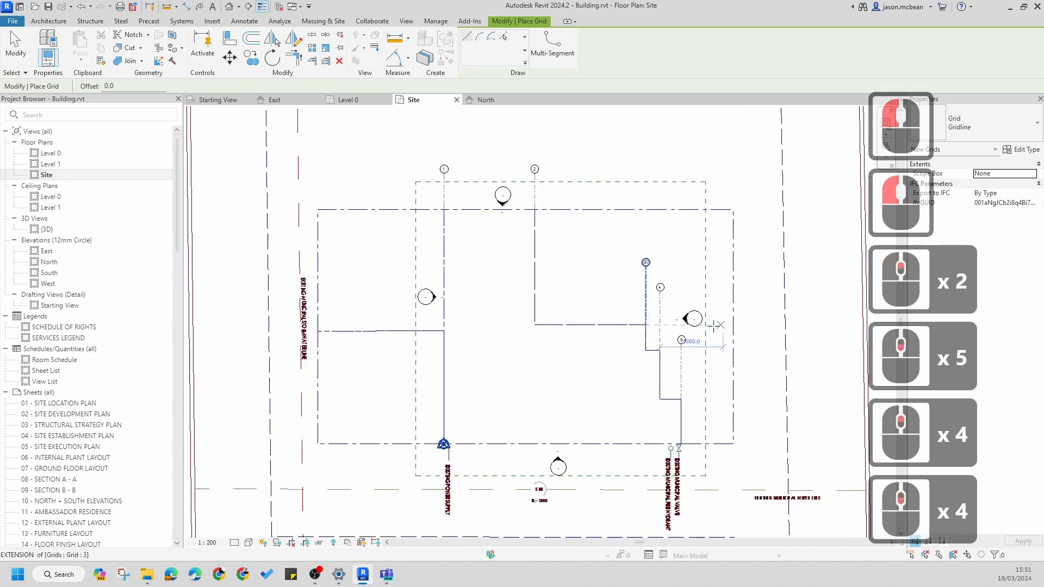
{"action": "scroll", "coordinate": [618, 226], "scroll_direction": "up", "scroll_amount": 3}
{"action": "scroll", "coordinate": [550, 225], "scroll_direction": "down", "scroll_amount": 2}
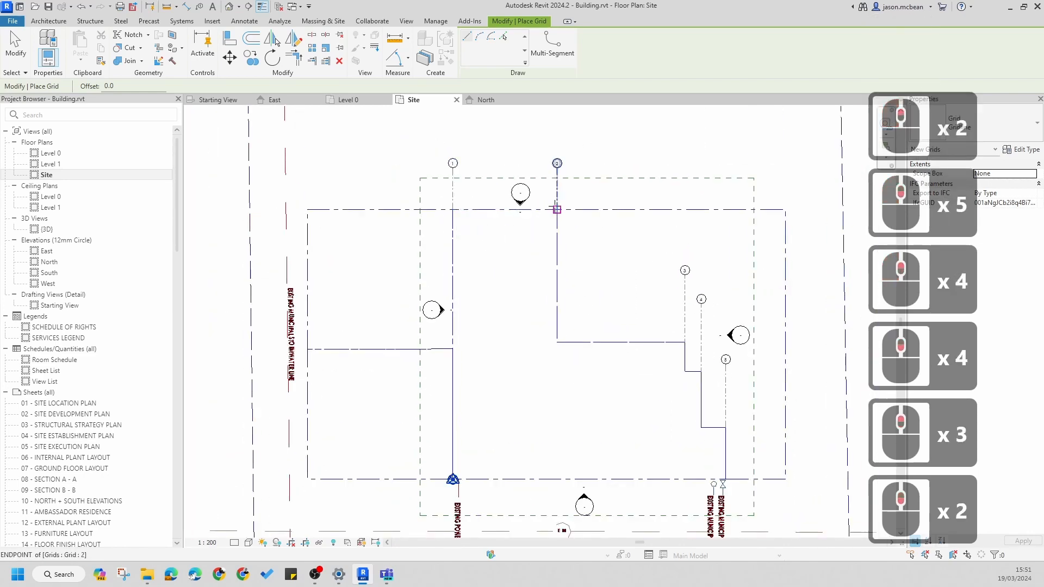
{"action": "left_click", "coordinate": [613, 210]}
{"action": "left_click", "coordinate": [623, 210]}
{"action": "scroll", "coordinate": [626, 211], "scroll_direction": "up", "scroll_amount": 7}
{"action": "key", "text": "Escape"}
{"action": "key", "text": "Escape"}
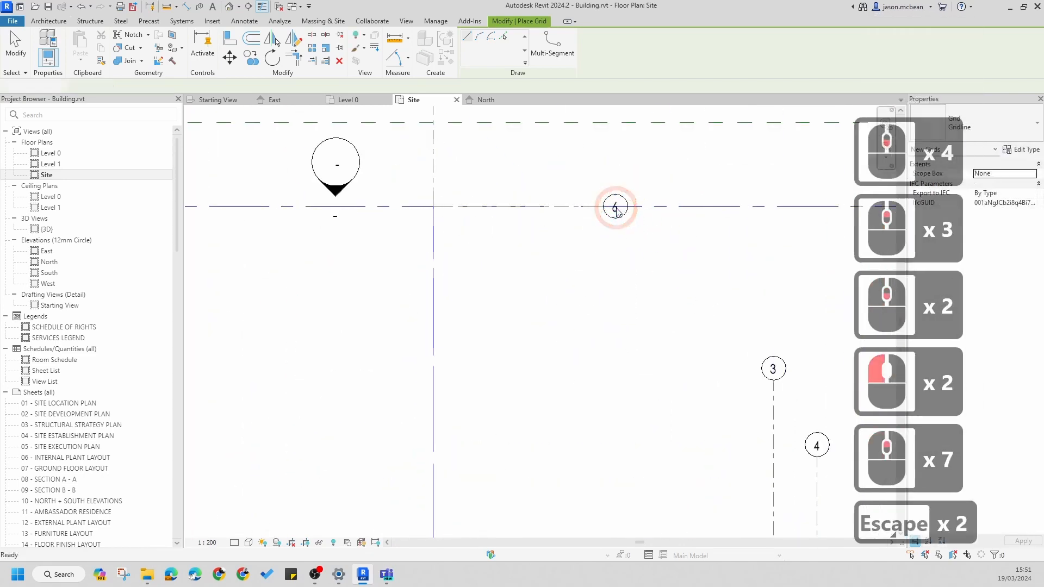
Rename the horizontal gridline on the north boundary as A and deselect it
{"action": "double_click", "coordinate": [616, 210]}
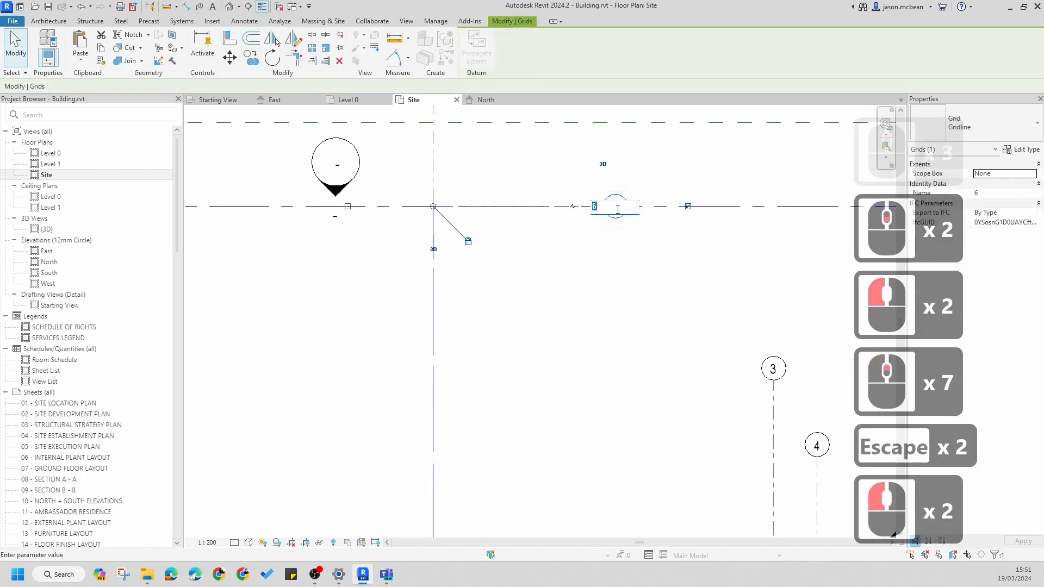
{"action": "type", "text": "a"}
{"action": "key", "text": "BackSpace"}
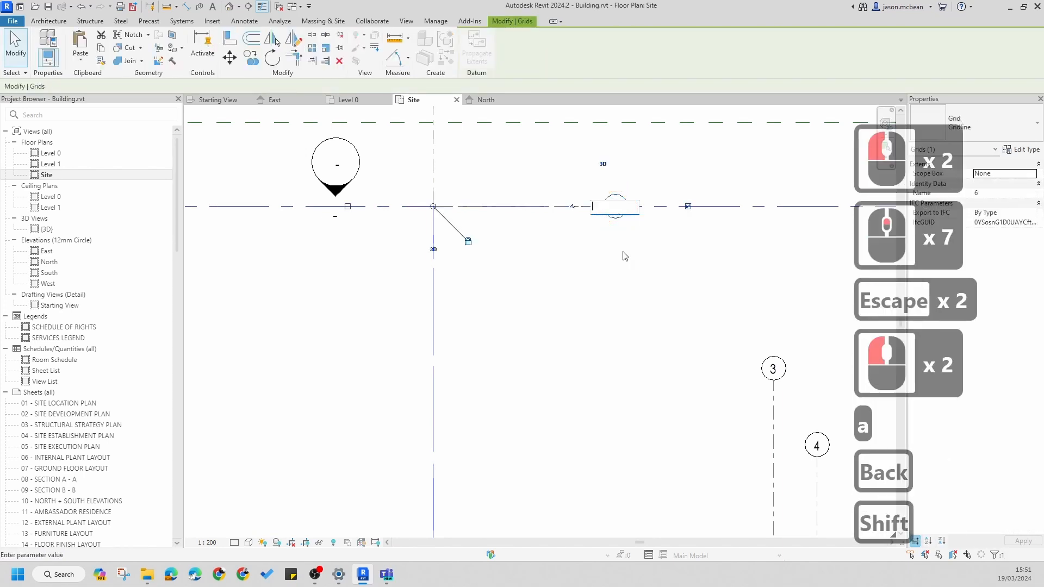
{"action": "type", "text": "A"}
{"action": "left_click", "coordinate": [600, 256]}
{"action": "scroll", "coordinate": [561, 256], "scroll_direction": "down", "scroll_amount": 5}
{"action": "scroll", "coordinate": [561, 255], "scroll_direction": "down", "scroll_amount": 2}
{"action": "key", "text": "Escape"}
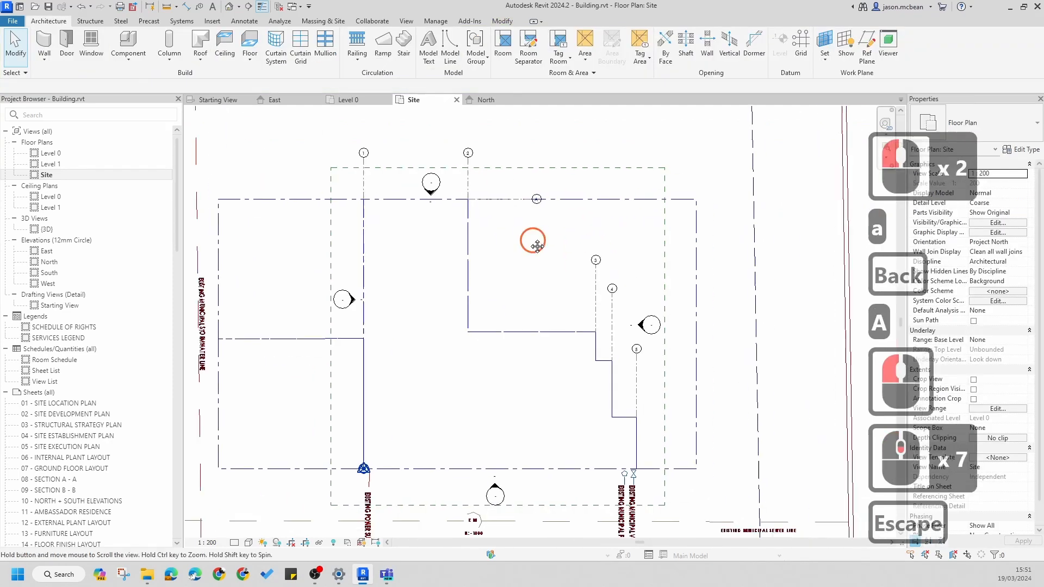
Draw a horizontal gridline east from the outline corner on gridline 3, ending just past the scope box's east edge
{"action": "left_click", "coordinate": [797, 51]}
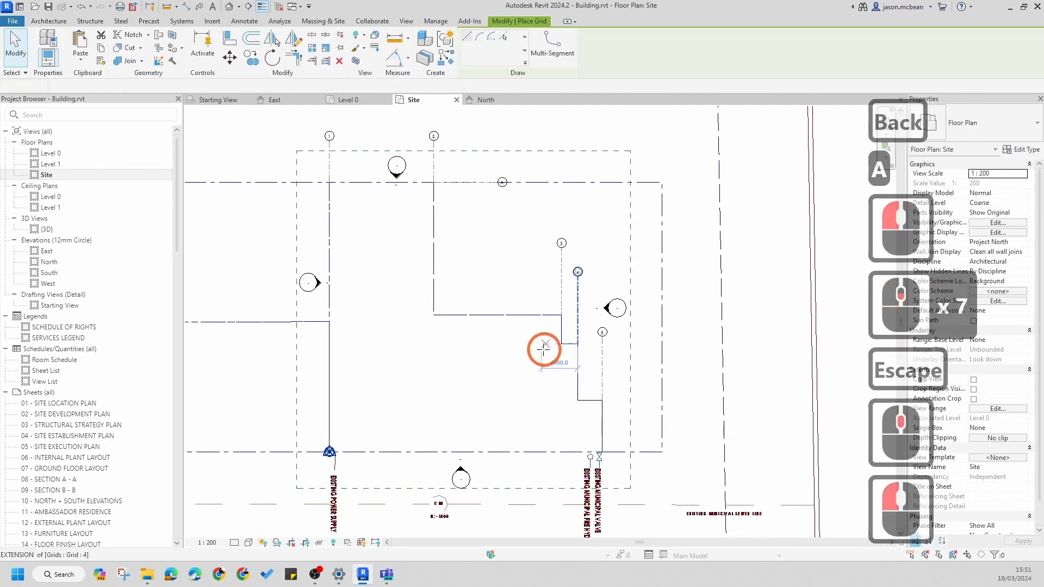
{"action": "left_click", "coordinate": [562, 315]}
{"action": "scroll", "coordinate": [612, 313], "scroll_direction": "up", "scroll_amount": 5}
{"action": "scroll", "coordinate": [587, 318], "scroll_direction": "up", "scroll_amount": 5}
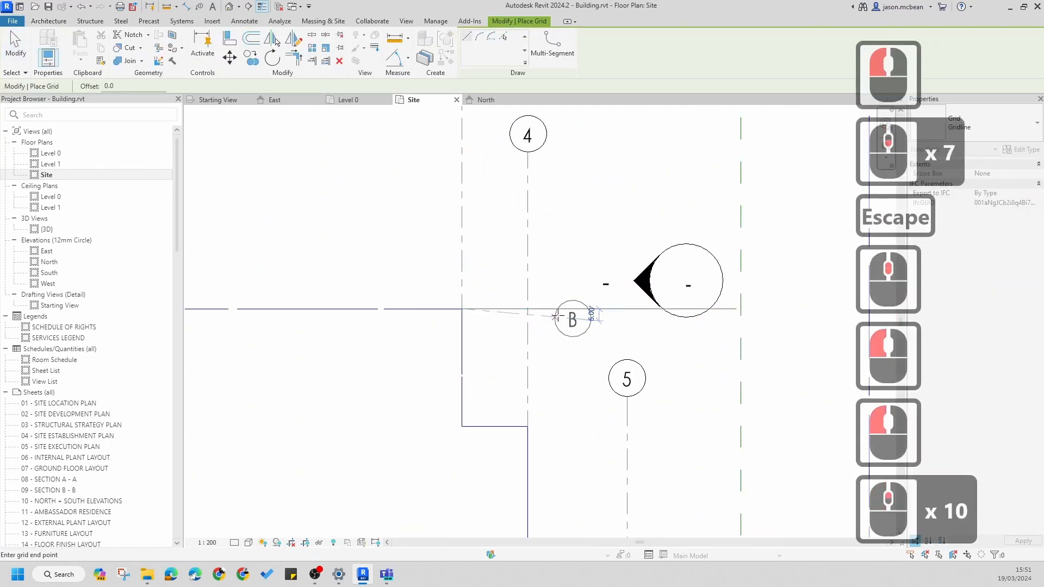
{"action": "scroll", "coordinate": [582, 309], "scroll_direction": "down", "scroll_amount": 5}
{"action": "scroll", "coordinate": [582, 309], "scroll_direction": "down", "scroll_amount": 1}
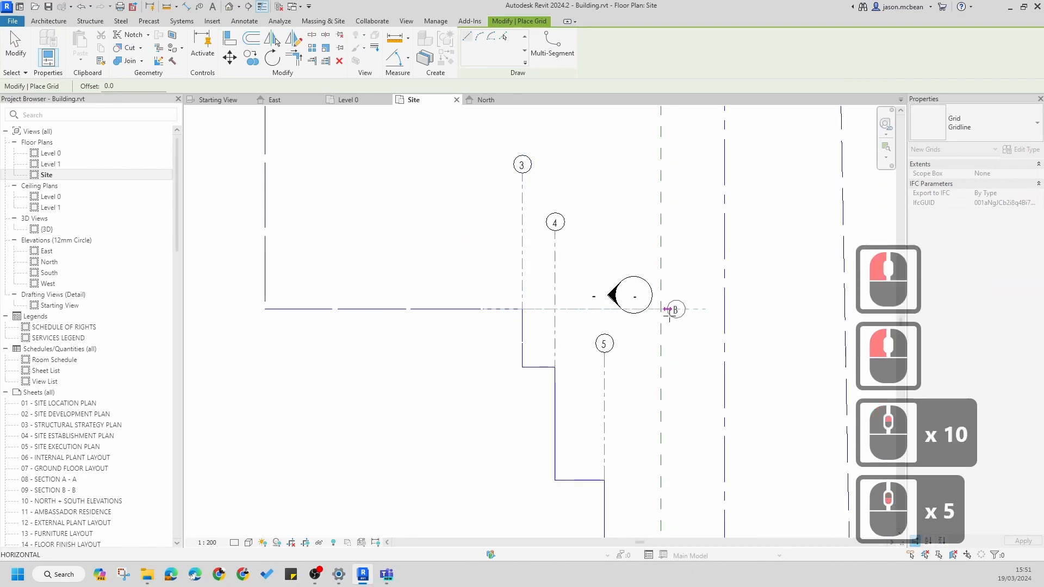
{"action": "left_click", "coordinate": [680, 309]}
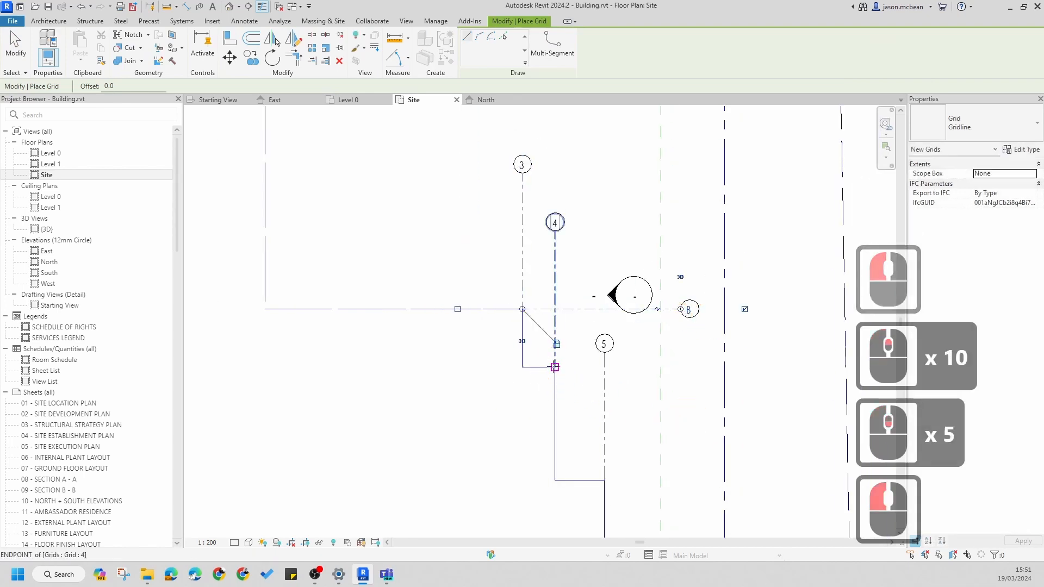
Draw two horizontal gridlines east from the outline corners on gridlines 4 and 5, ending in line with the gridline above
{"action": "left_click", "coordinate": [555, 367]}
{"action": "left_click", "coordinate": [682, 367]}
{"action": "left_click", "coordinate": [682, 375]}
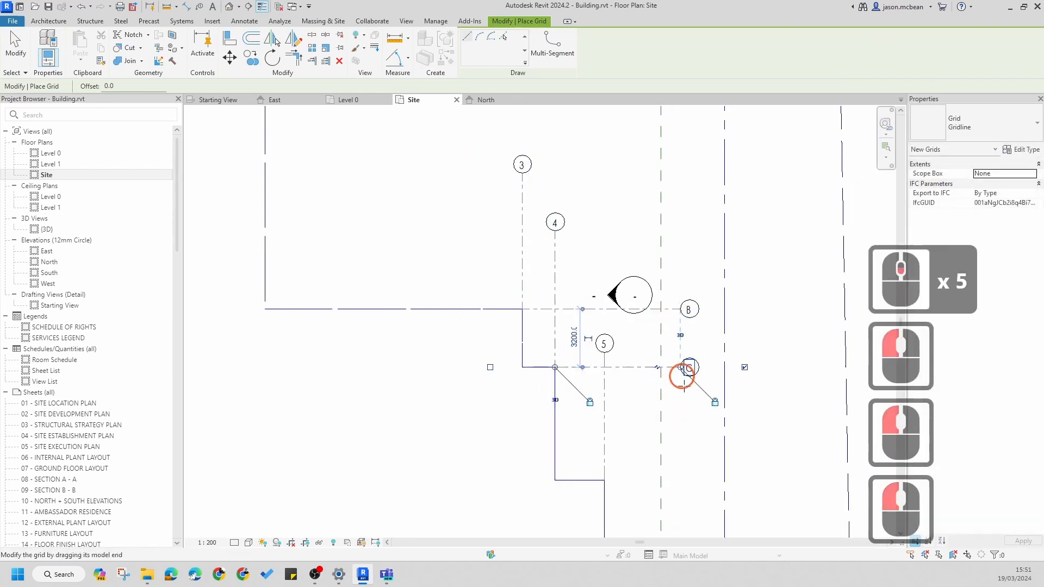
{"action": "middle_click_drag", "start_coordinate": [682, 375], "coordinate": [660, 196]}
{"action": "left_click", "coordinate": [582, 301]}
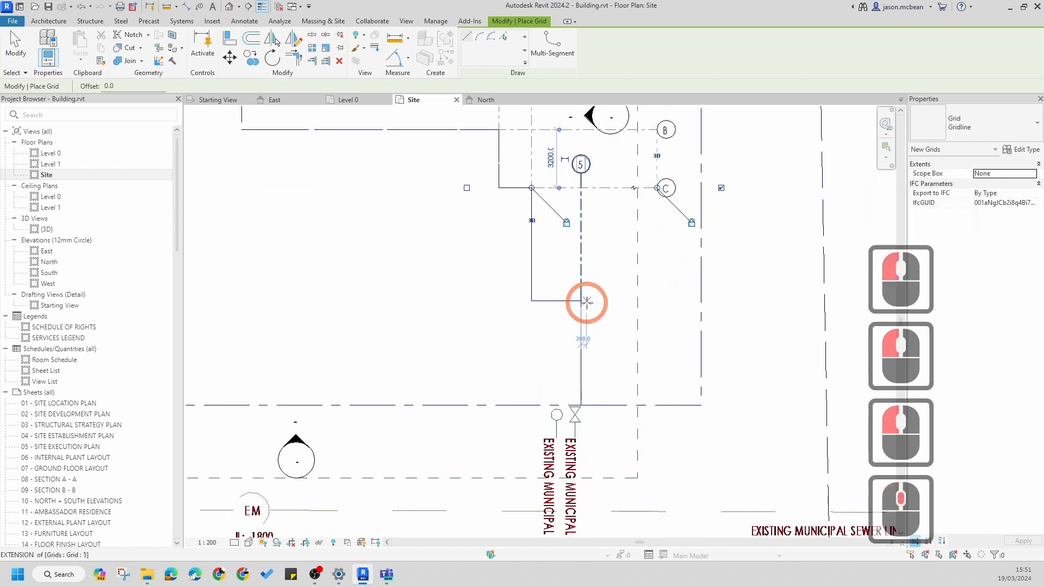
{"action": "left_click", "coordinate": [657, 302]}
Draw a horizontal gridline east from the outline's southeast corner, ending in line with the gridlines above, and finish the Grid command
{"action": "left_click", "coordinate": [581, 406]}
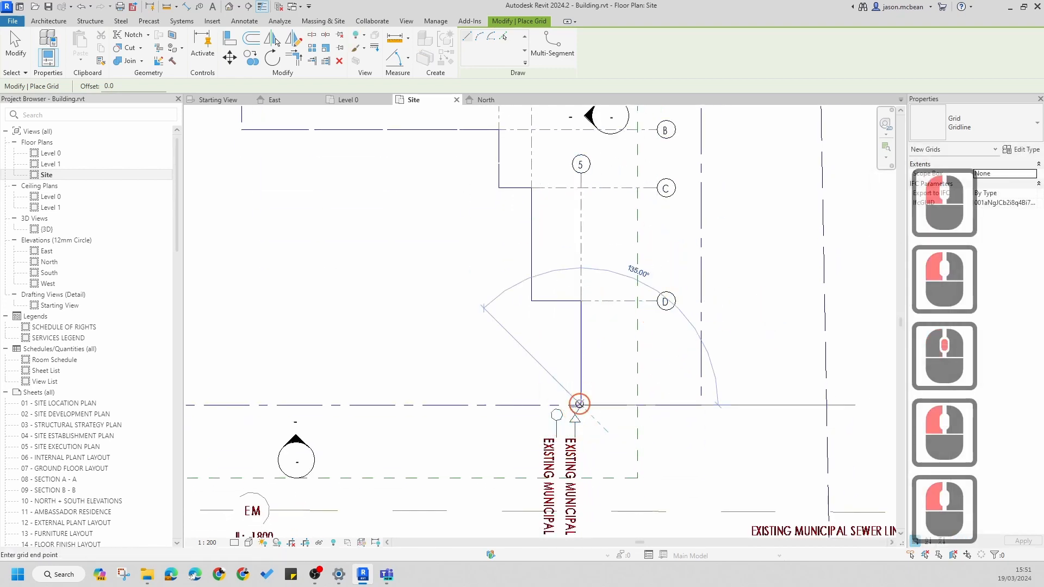
{"action": "left_click", "coordinate": [657, 405]}
{"action": "scroll", "coordinate": [756, 332], "scroll_direction": "down", "scroll_amount": 4}
{"action": "key", "text": "Escape"}
{"action": "key", "text": "Escape"}
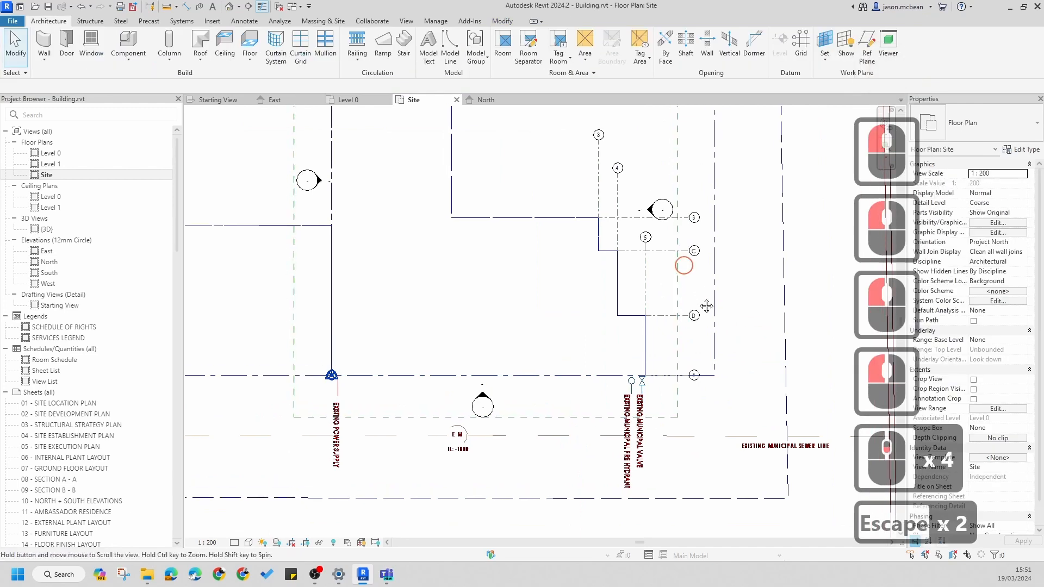
{"action": "scroll", "coordinate": [646, 242], "scroll_direction": "down", "scroll_amount": 4}
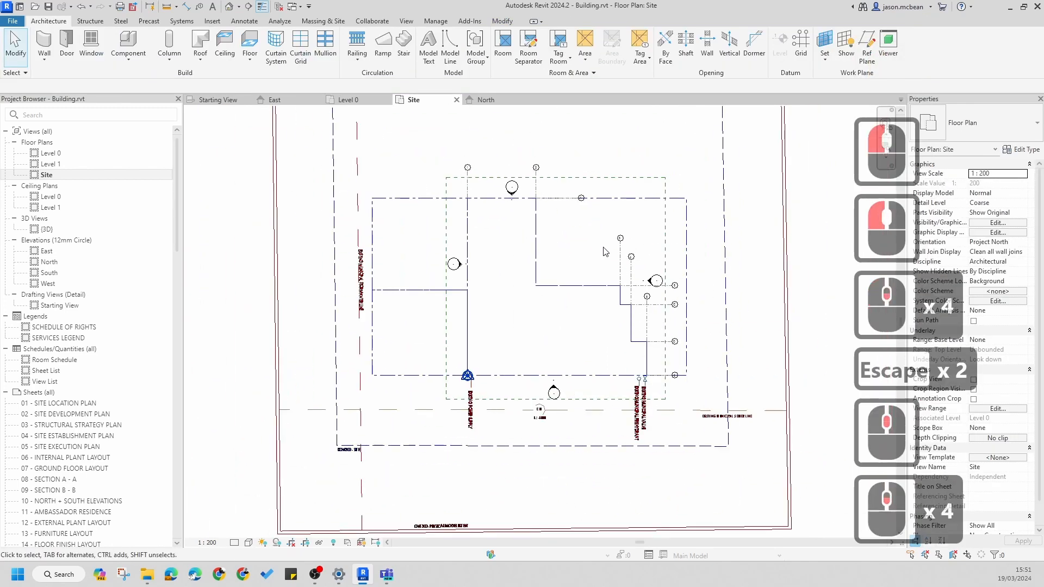
Select all gridline instances visible in the Site plan, starting from gridline 3
{"action": "left_click", "coordinate": [621, 260]}
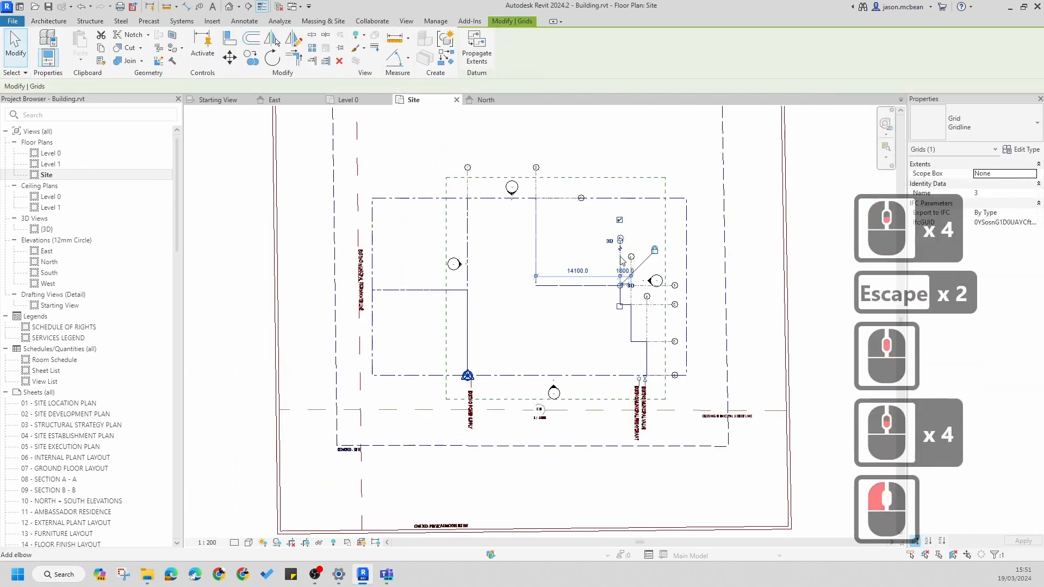
{"action": "right_click", "coordinate": [623, 260]}
{"action": "mouse_move", "coordinate": [677, 405]}
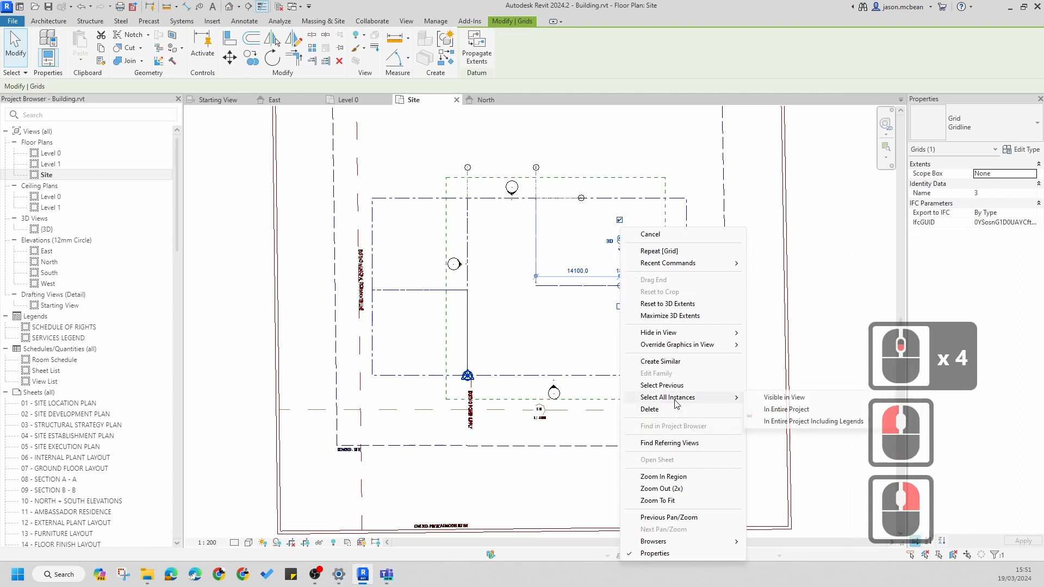
{"action": "left_click", "coordinate": [783, 397]}
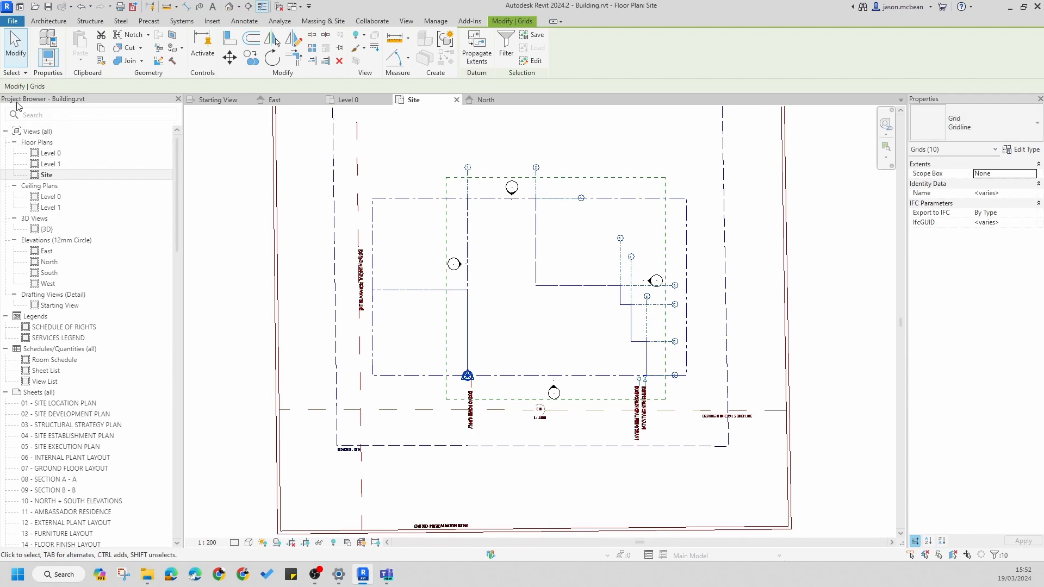
{"action": "left_click", "coordinate": [405, 22]}
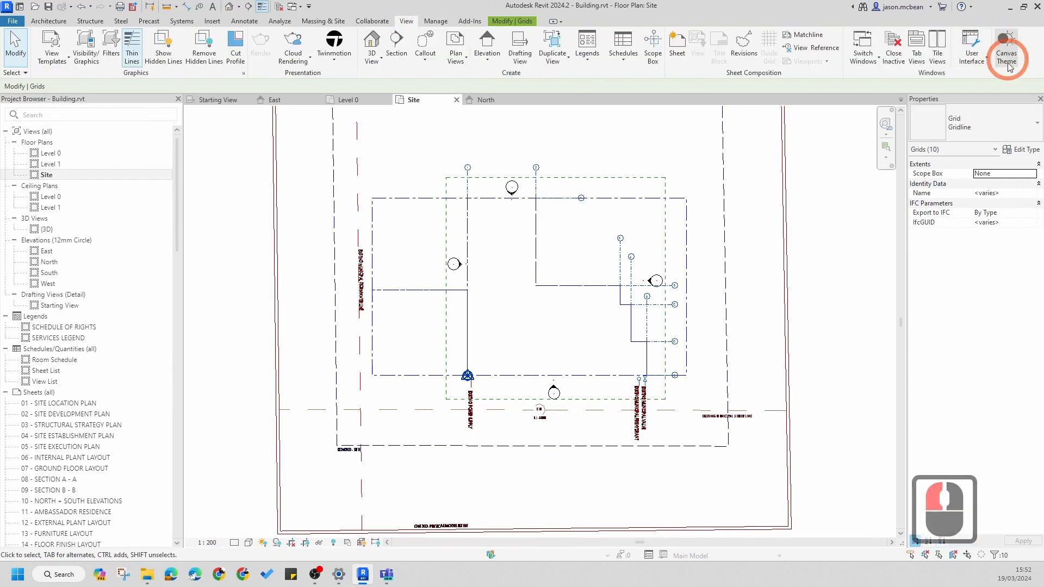
{"action": "left_click", "coordinate": [969, 30]}
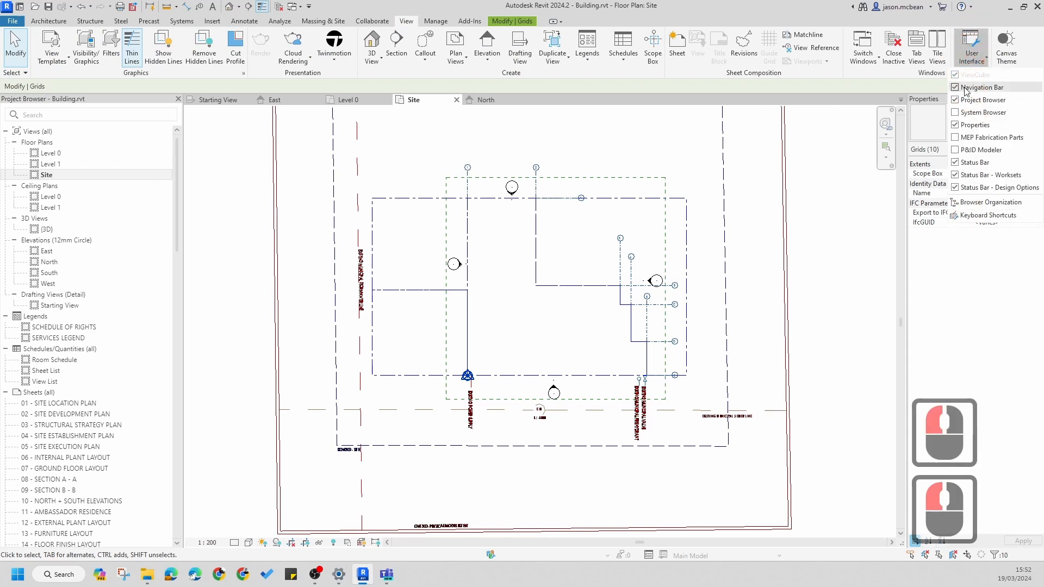
{"action": "left_click", "coordinate": [920, 279]}
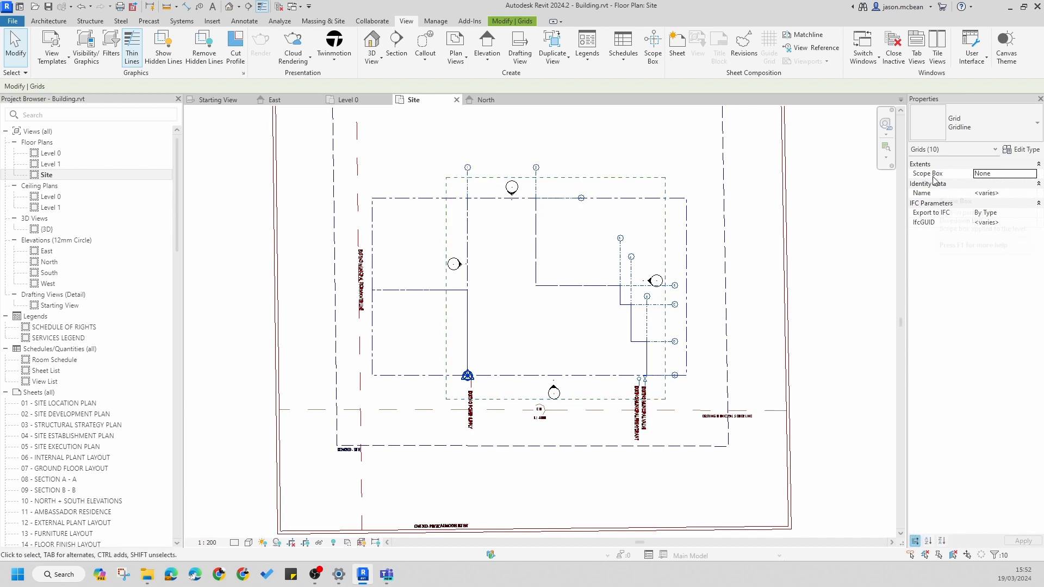
Assign Scope Box 1 to all the selected gridlines and deselect them
{"action": "left_click", "coordinate": [1033, 174]}
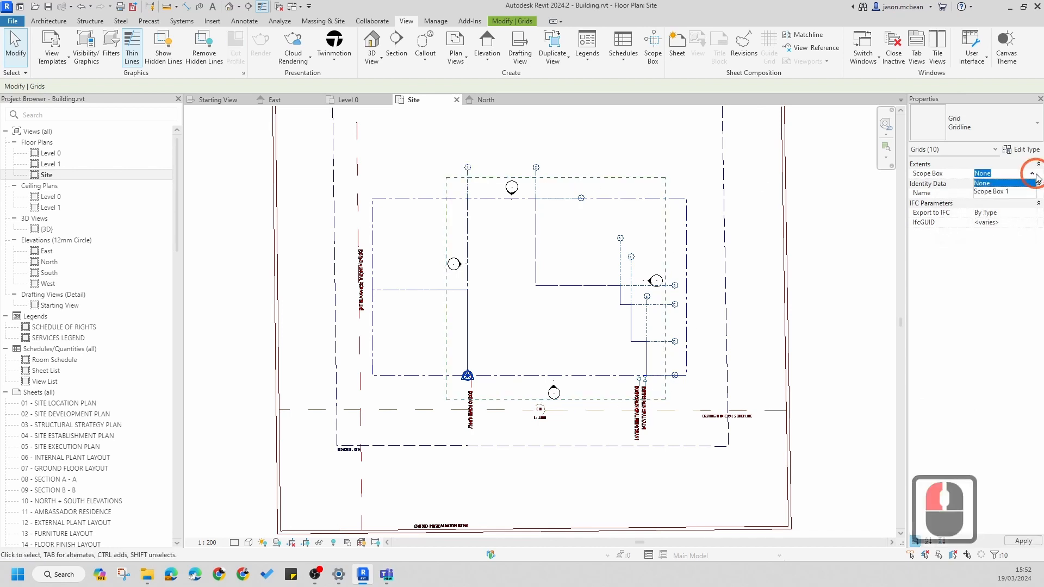
{"action": "left_click", "coordinate": [1006, 192]}
{"action": "left_click", "coordinate": [487, 218]}
Try adjusting the north edge of Scope Box 1 to test how the gridlines follow it
{"action": "left_click", "coordinate": [447, 187]}
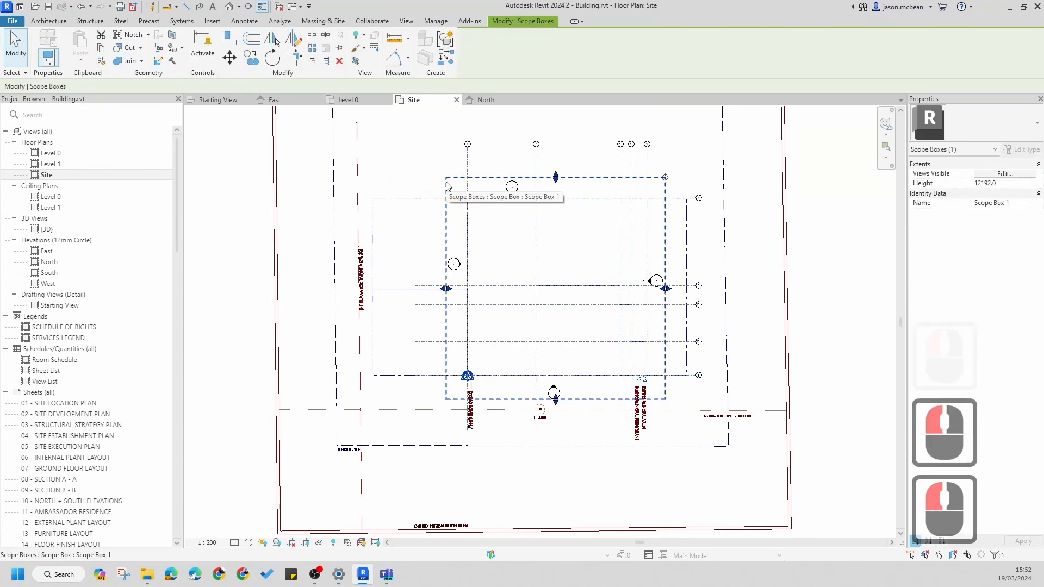
{"action": "scroll", "coordinate": [435, 179], "scroll_direction": "up", "scroll_amount": 5}
{"action": "scroll", "coordinate": [512, 252], "scroll_direction": "down", "scroll_amount": 4}
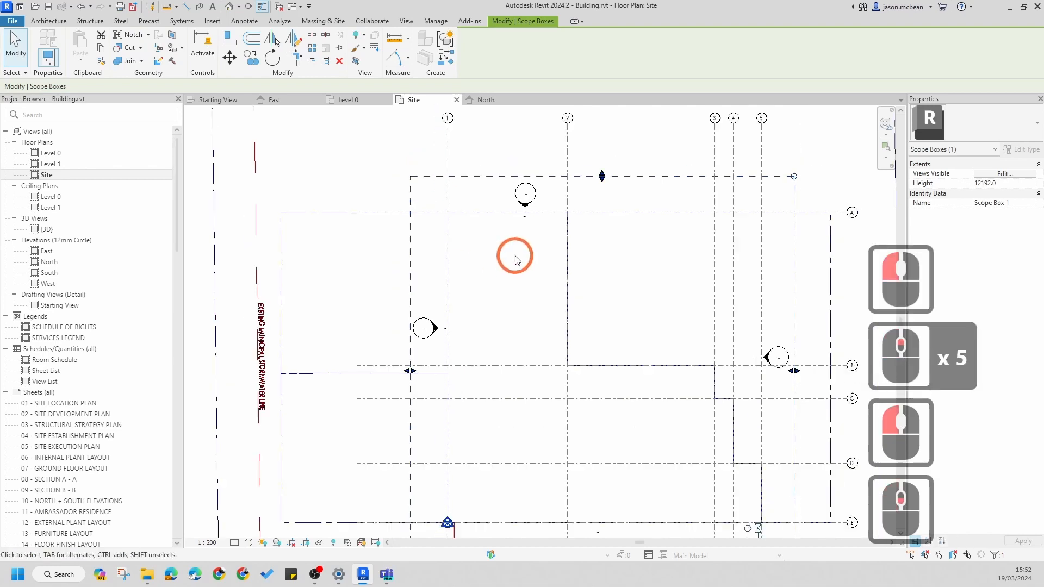
{"action": "scroll", "coordinate": [570, 221], "scroll_direction": "down", "scroll_amount": 2}
{"action": "mouse_move", "coordinate": [571, 195]}
{"action": "left_mouse_down"}
{"action": "mouse_move", "coordinate": [572, 181]}
{"action": "mouse_move", "coordinate": [574, 204]}
{"action": "left_mouse_up"}
{"action": "middle_click_drag", "start_coordinate": [775, 342], "coordinate": [721, 319]}
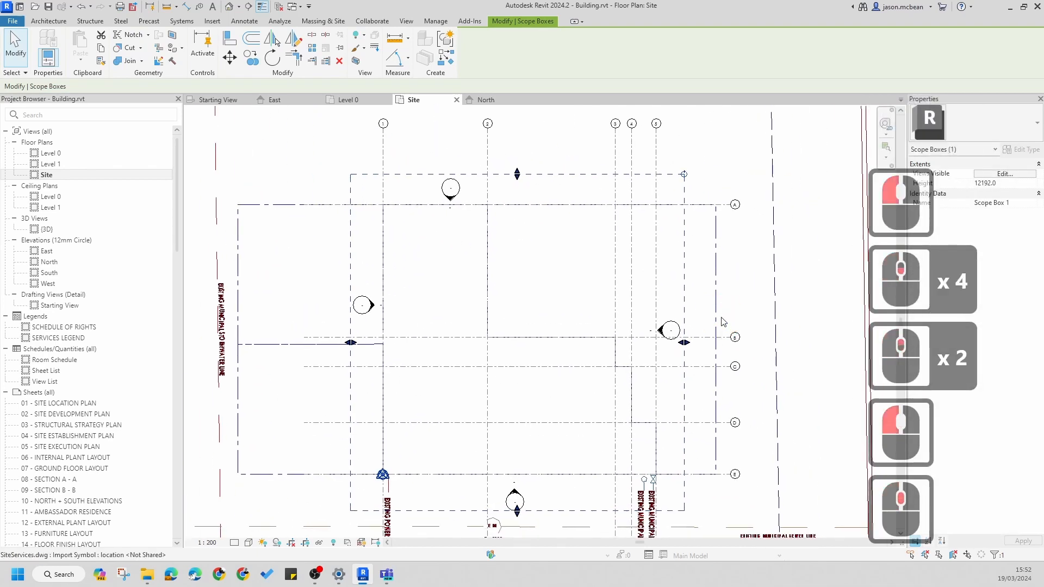
Examine how far the gridlines extend beyond Scope Box 1, checking the scope box and gridline 1 in turn
{"action": "scroll", "coordinate": [738, 279], "scroll_direction": "down", "scroll_amount": 3}
{"action": "key", "text": "Escape"}
{"action": "left_click", "coordinate": [481, 210]}
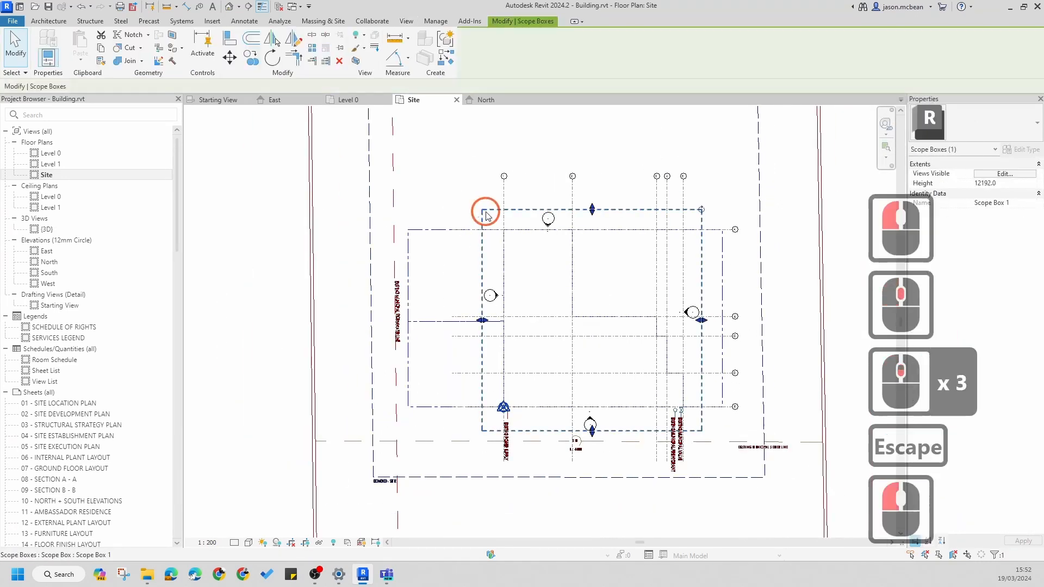
{"action": "scroll", "coordinate": [690, 272], "scroll_direction": "up", "scroll_amount": 4}
{"action": "scroll", "coordinate": [598, 190], "scroll_direction": "down", "scroll_amount": 4}
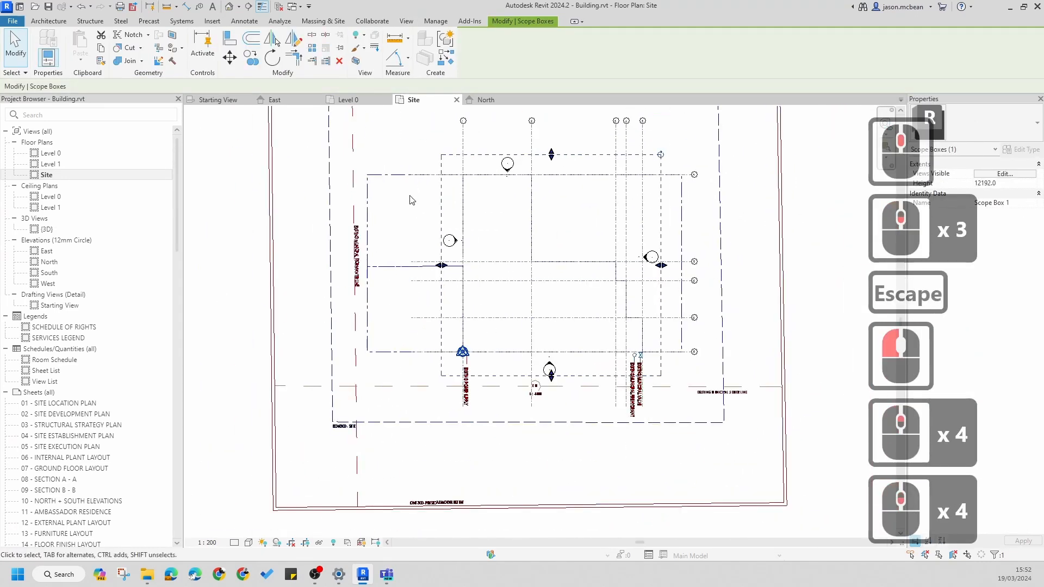
{"action": "scroll", "coordinate": [484, 375], "scroll_direction": "up", "scroll_amount": 5}
{"action": "scroll", "coordinate": [451, 322], "scroll_direction": "down", "scroll_amount": 6}
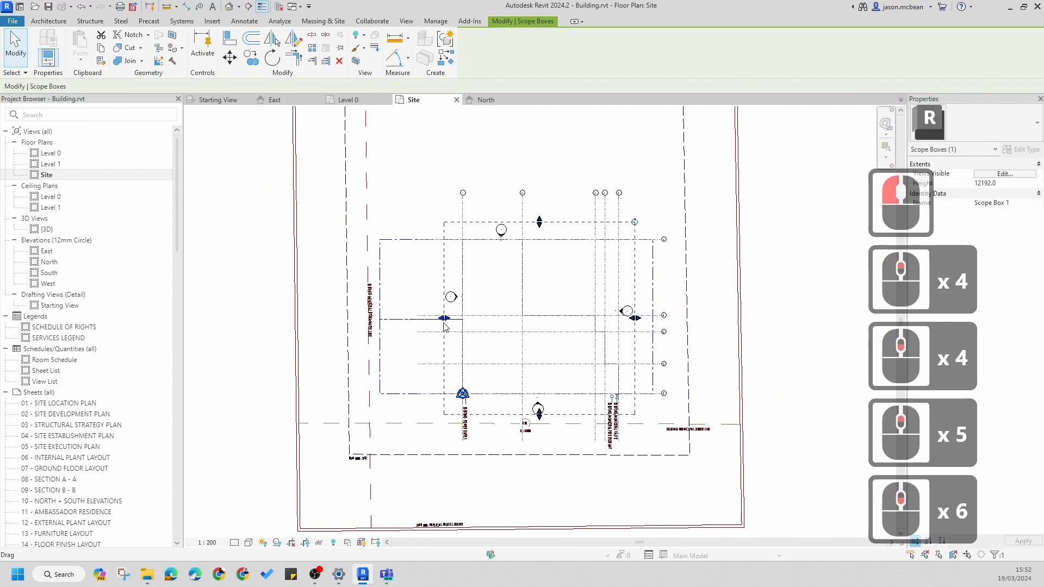
{"action": "key", "text": "Escape"}
{"action": "scroll", "coordinate": [631, 238], "scroll_direction": "up", "scroll_amount": 4}
{"action": "scroll", "coordinate": [598, 234], "scroll_direction": "down", "scroll_amount": 3}
{"action": "scroll", "coordinate": [389, 245], "scroll_direction": "up", "scroll_amount": 4}
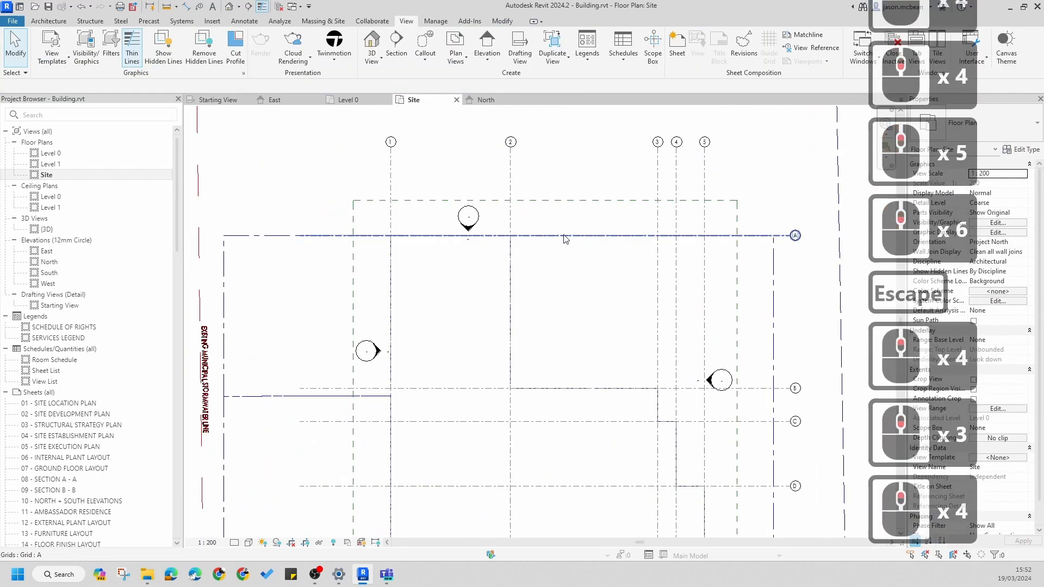
{"action": "scroll", "coordinate": [489, 201], "scroll_direction": "down", "scroll_amount": 5}
{"action": "key", "text": "Escape"}
{"action": "left_click", "coordinate": [466, 217]}
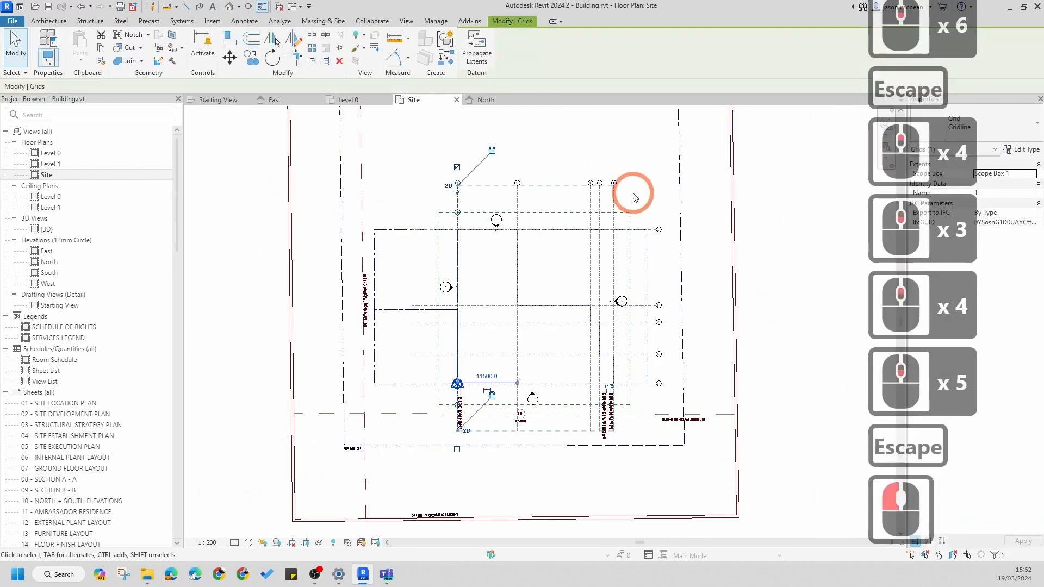
{"action": "scroll", "coordinate": [478, 206], "scroll_direction": "up", "scroll_amount": 5}
{"action": "key", "text": "Escape"}
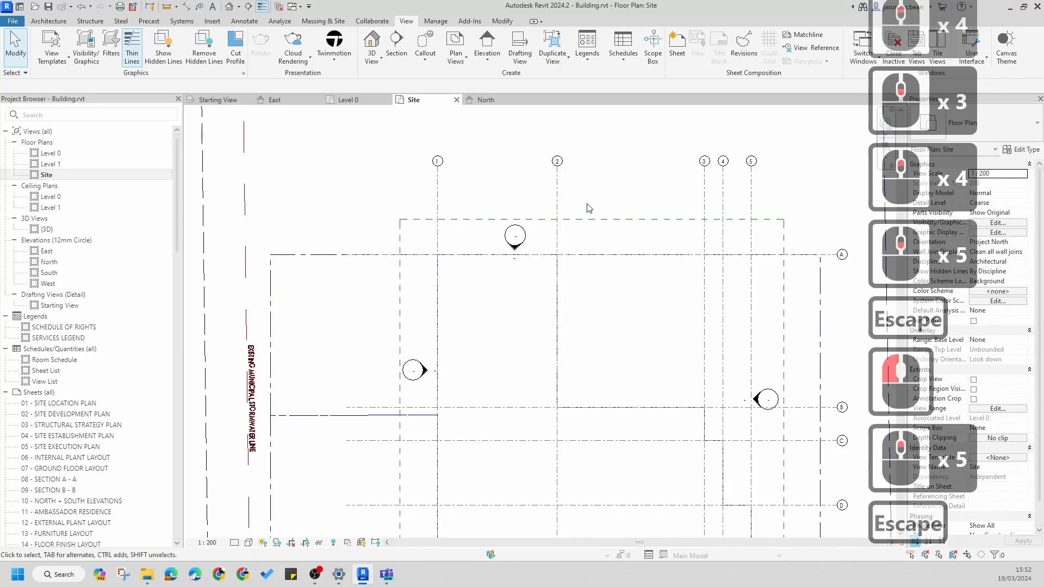
Turn on the first Plan View Symbols option in the Gridline type so the gridlines show bubbles at both ends, and deselect gridline 1
{"action": "middle_click_drag", "start_coordinate": [590, 206], "coordinate": [538, 209]}
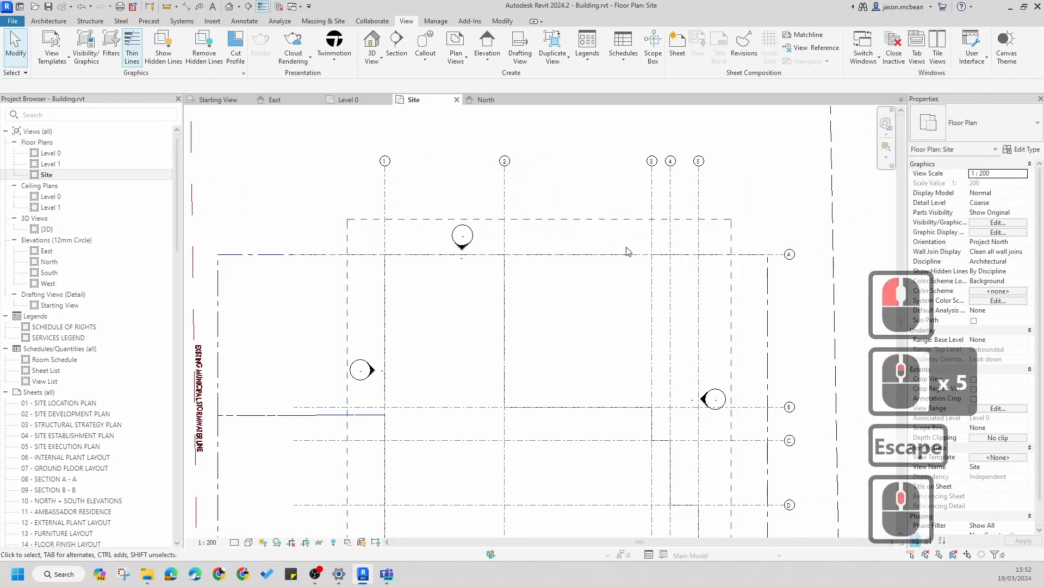
{"action": "scroll", "coordinate": [625, 218], "scroll_direction": "down", "scroll_amount": 5}
{"action": "middle_click_drag", "start_coordinate": [525, 365], "coordinate": [501, 359]}
{"action": "scroll", "coordinate": [492, 326], "scroll_direction": "up", "scroll_amount": 4}
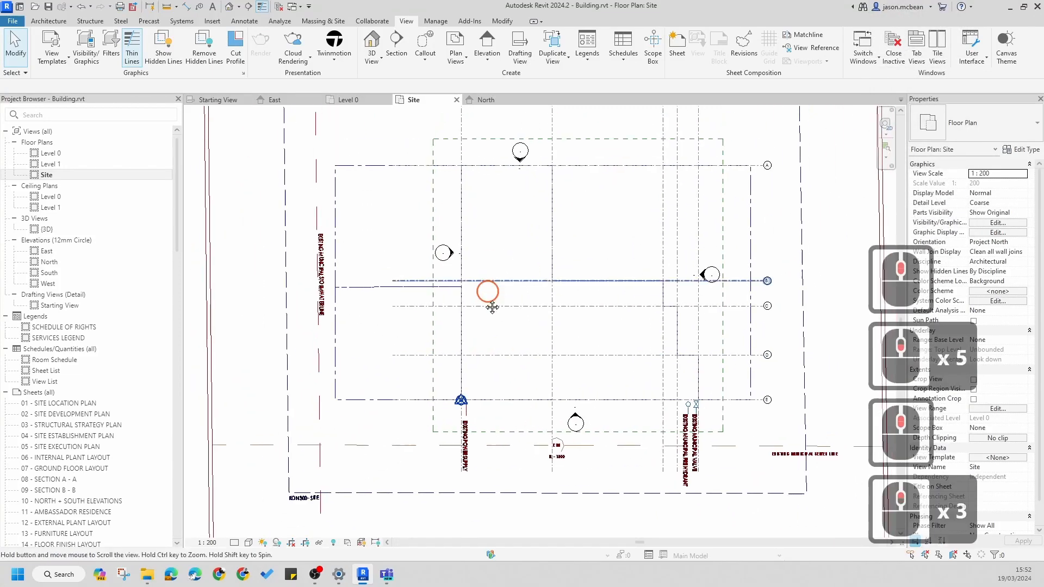
{"action": "middle_click_drag", "start_coordinate": [443, 401], "coordinate": [427, 283]}
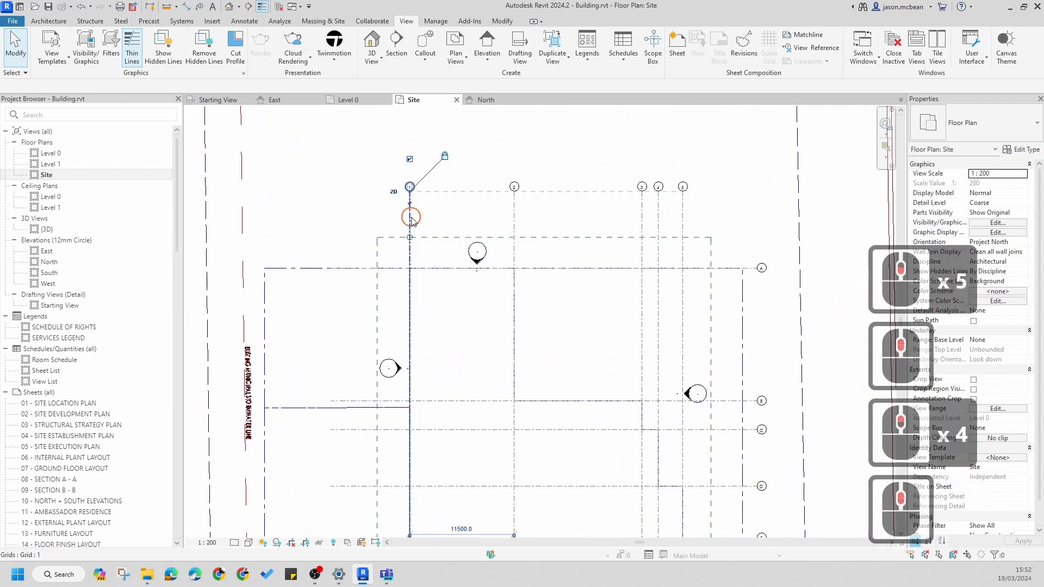
{"action": "left_click", "coordinate": [411, 218]}
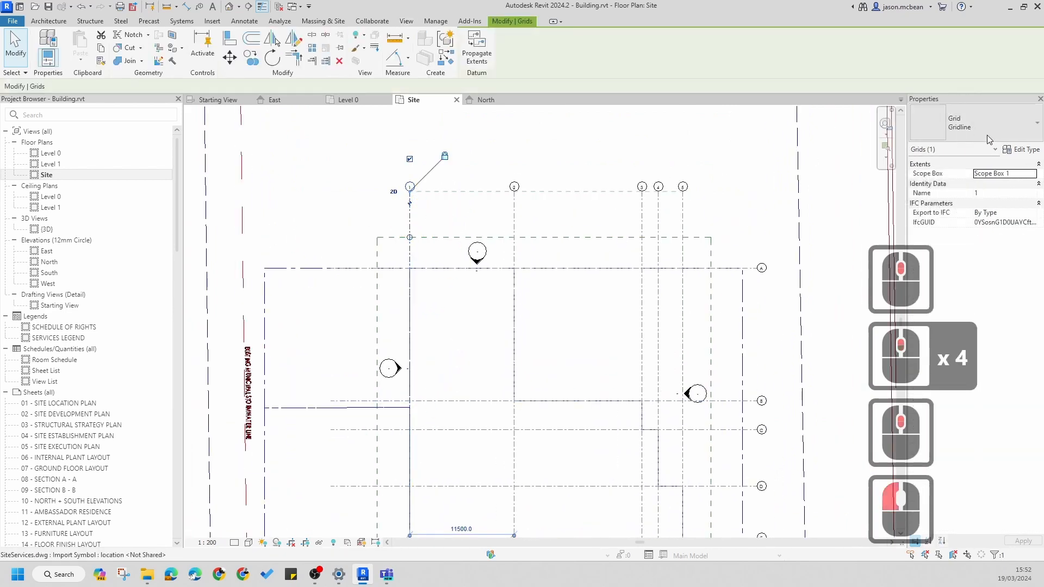
{"action": "left_click", "coordinate": [1025, 151]}
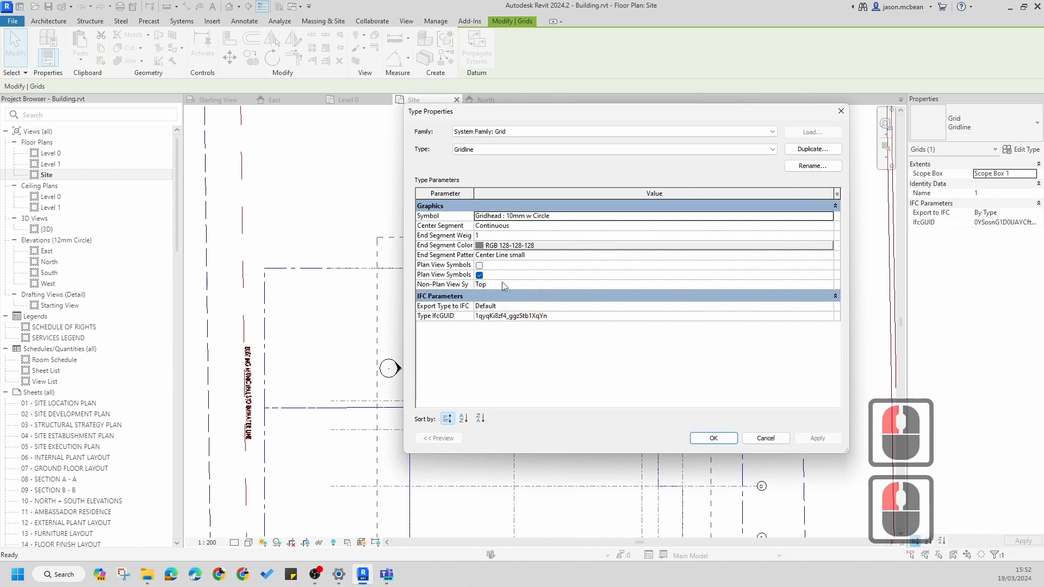
{"action": "left_click", "coordinate": [480, 266]}
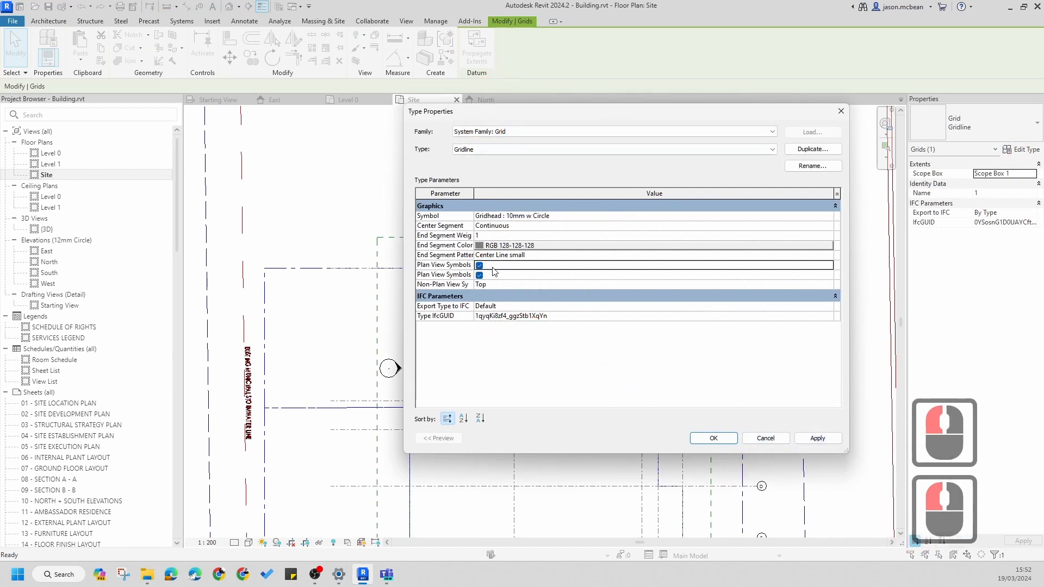
{"action": "left_click", "coordinate": [818, 438]}
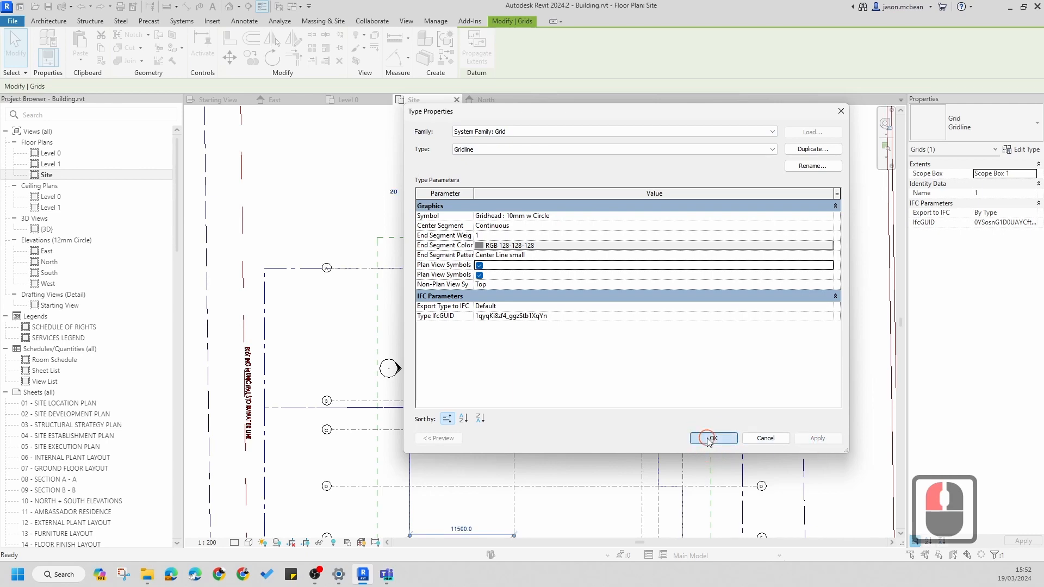
{"action": "left_click", "coordinate": [714, 438]}
{"action": "key", "text": "Escape"}
{"action": "scroll", "coordinate": [516, 410], "scroll_direction": "down", "scroll_amount": 3}
{"action": "middle_click_drag", "start_coordinate": [594, 422], "coordinate": [589, 403]}
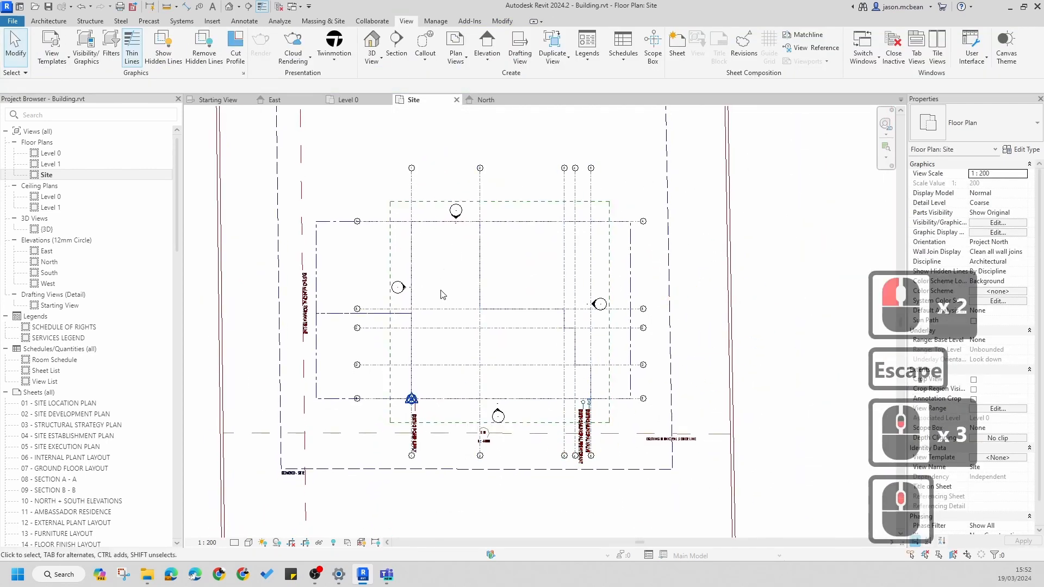
{"action": "scroll", "coordinate": [442, 296], "scroll_direction": "up", "scroll_amount": 5}
{"action": "scroll", "coordinate": [395, 197], "scroll_direction": "down", "scroll_amount": 2}
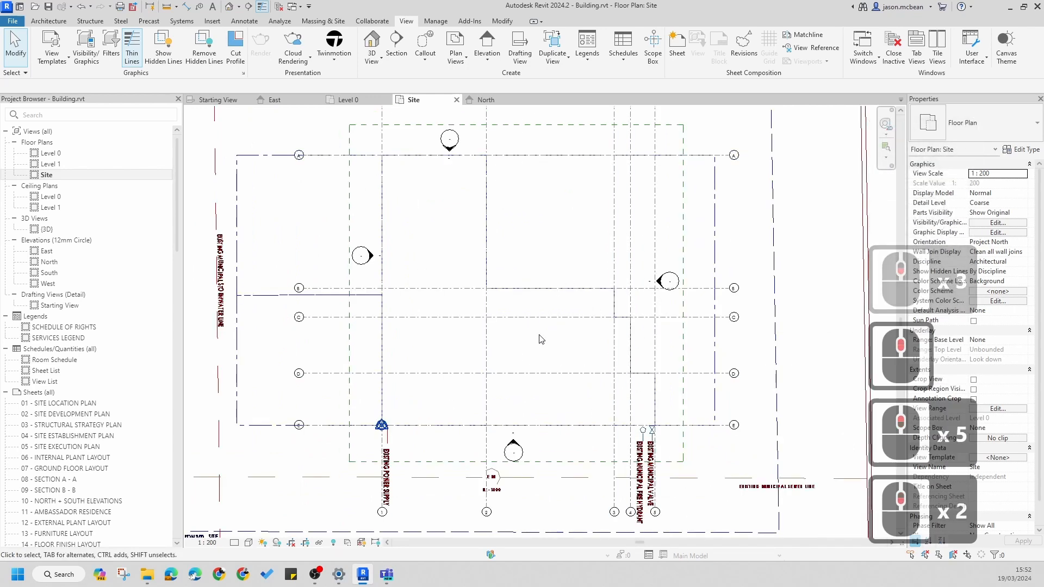
{"action": "middle_click_drag", "start_coordinate": [571, 312], "coordinate": [601, 361]}
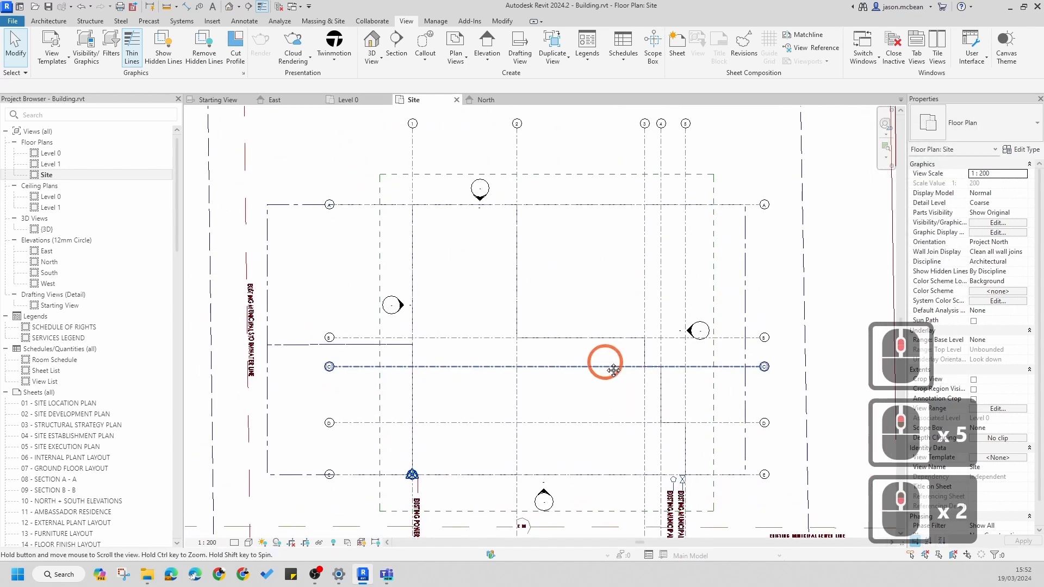
Examine the gridlines, their bubbles at both ends and the scope box outline across the Site plan
{"action": "left_click", "coordinate": [430, 178]}
{"action": "left_click", "coordinate": [455, 145]}
{"action": "left_click", "coordinate": [452, 146]}
{"action": "scroll", "coordinate": [449, 145], "scroll_direction": "down", "scroll_amount": 5}
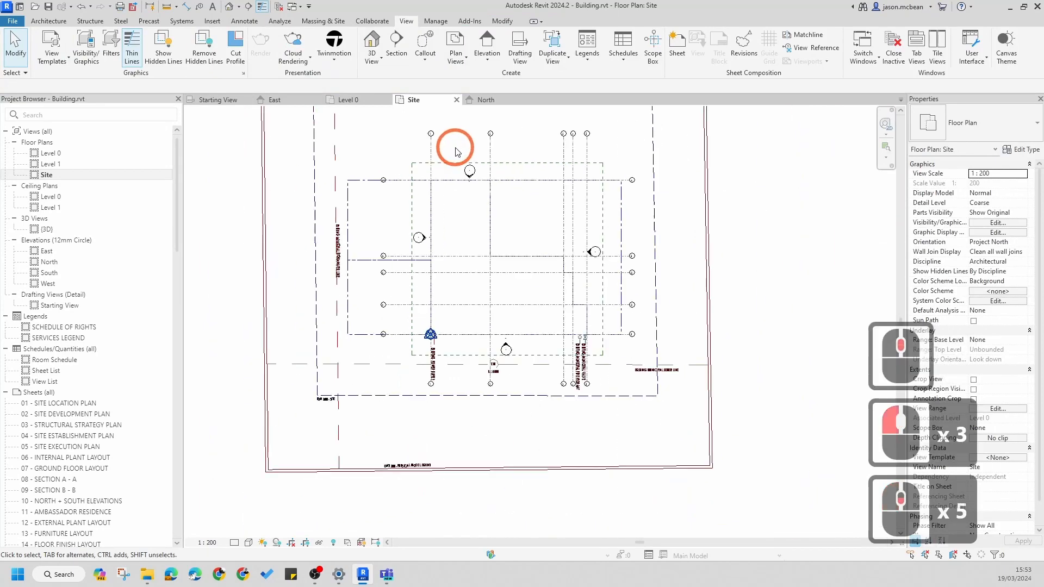
{"action": "middle_click", "coordinate": [482, 258]}
{"action": "scroll", "coordinate": [431, 170], "scroll_direction": "up", "scroll_amount": 12}
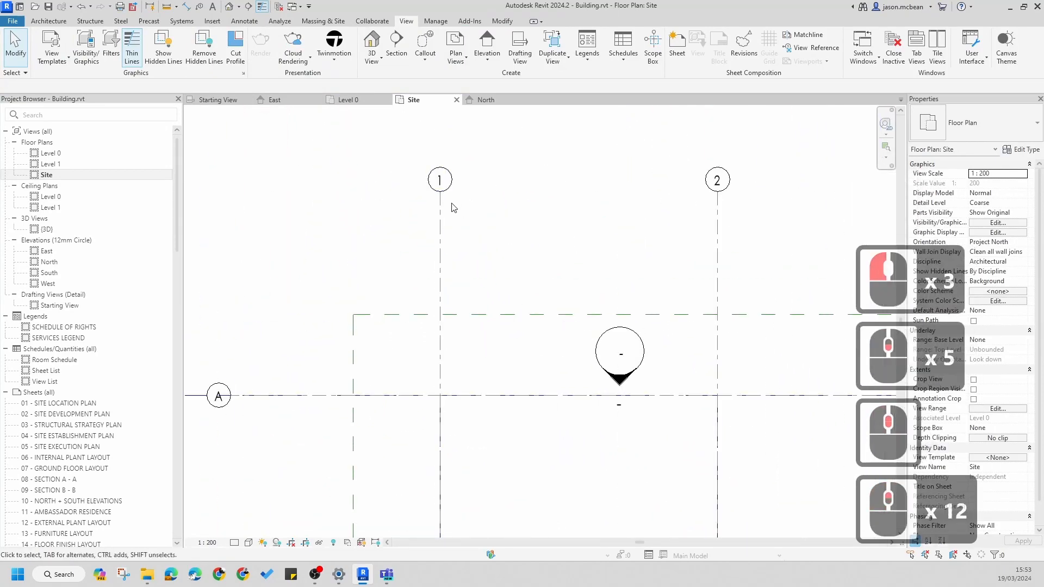
{"action": "scroll", "coordinate": [390, 281], "scroll_direction": "down", "scroll_amount": 7}
{"action": "middle_click", "coordinate": [400, 206]}
{"action": "scroll", "coordinate": [513, 431], "scroll_direction": "down", "scroll_amount": 3}
{"action": "scroll", "coordinate": [479, 399], "scroll_direction": "up", "scroll_amount": 5}
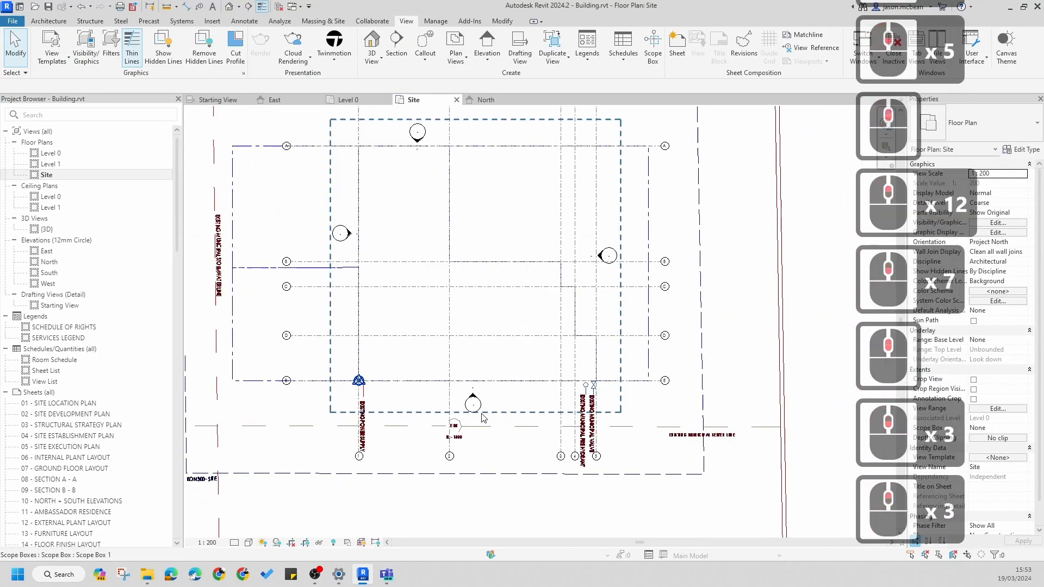
Open the South elevation and stretch Scope Box 1 upward and downward to a total height of about 40119 mm
{"action": "double_click", "coordinate": [468, 395]}
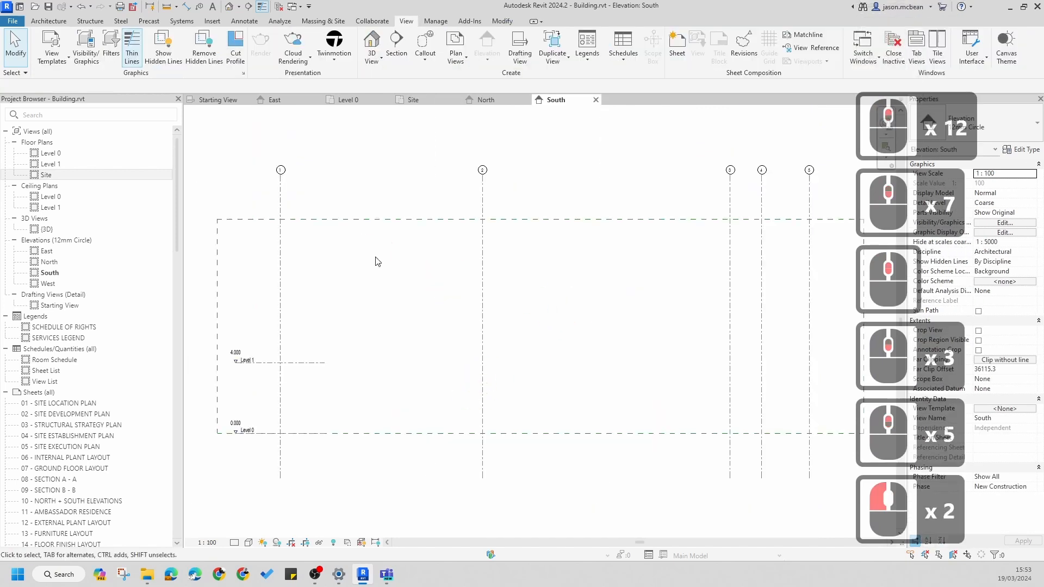
{"action": "double_click", "coordinate": [537, 235]}
{"action": "scroll", "coordinate": [499, 268], "scroll_direction": "down", "scroll_amount": 4}
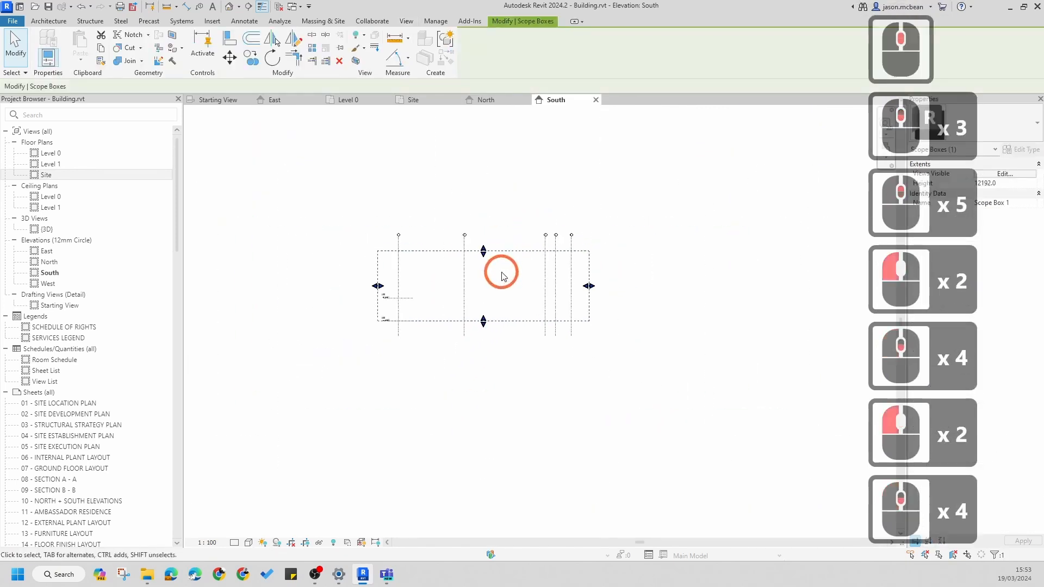
{"action": "left_click_drag", "start_coordinate": [483, 248], "coordinate": [488, 137]}
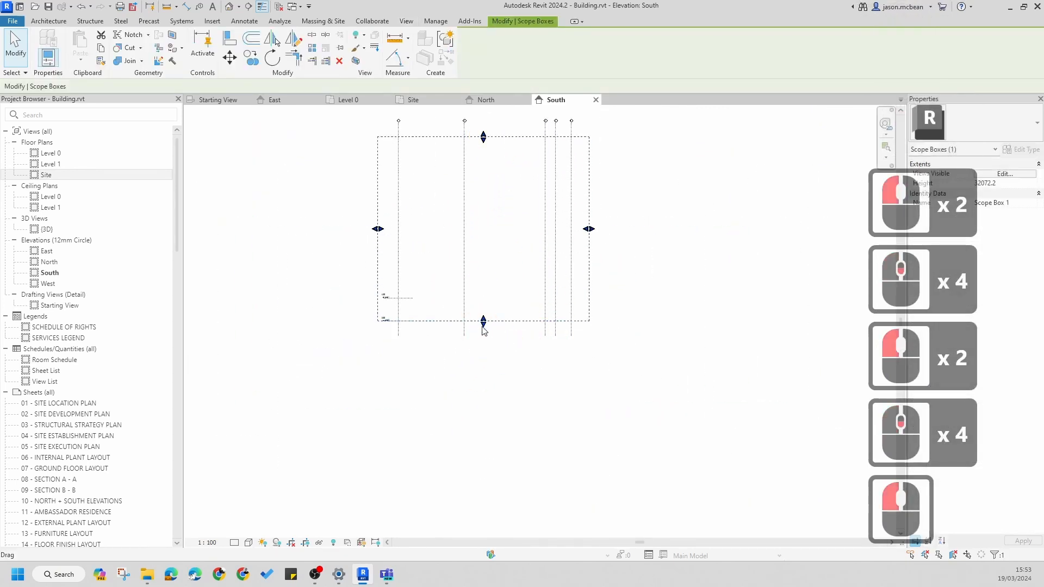
{"action": "left_click_drag", "start_coordinate": [483, 326], "coordinate": [484, 364]}
{"action": "middle_click_drag", "start_coordinate": [603, 241], "coordinate": [603, 321]}
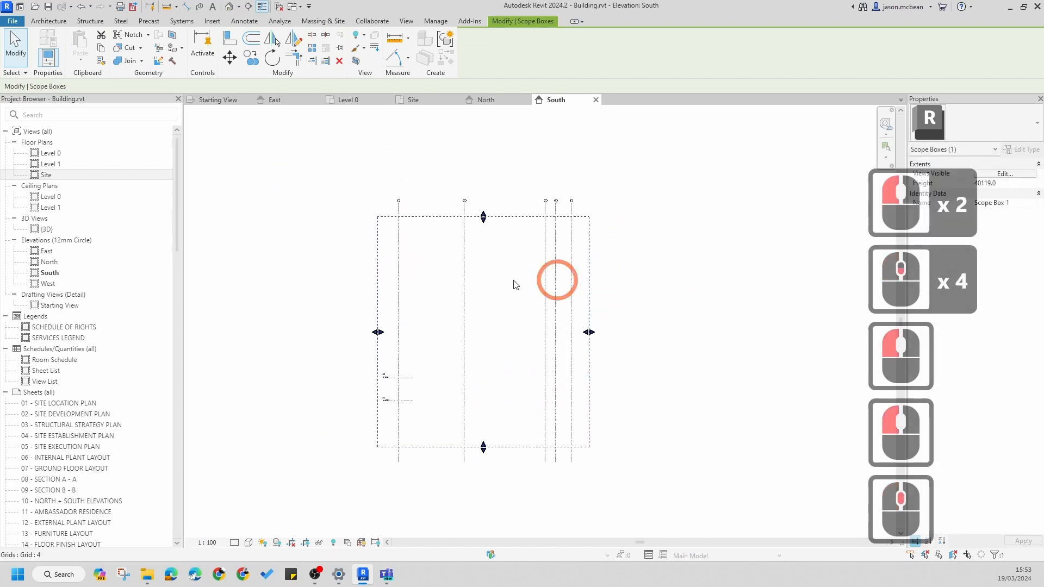
Check the extents of Scope Box 1 in the West elevation, and return to the Site plan
{"action": "double_click", "coordinate": [48, 282]}
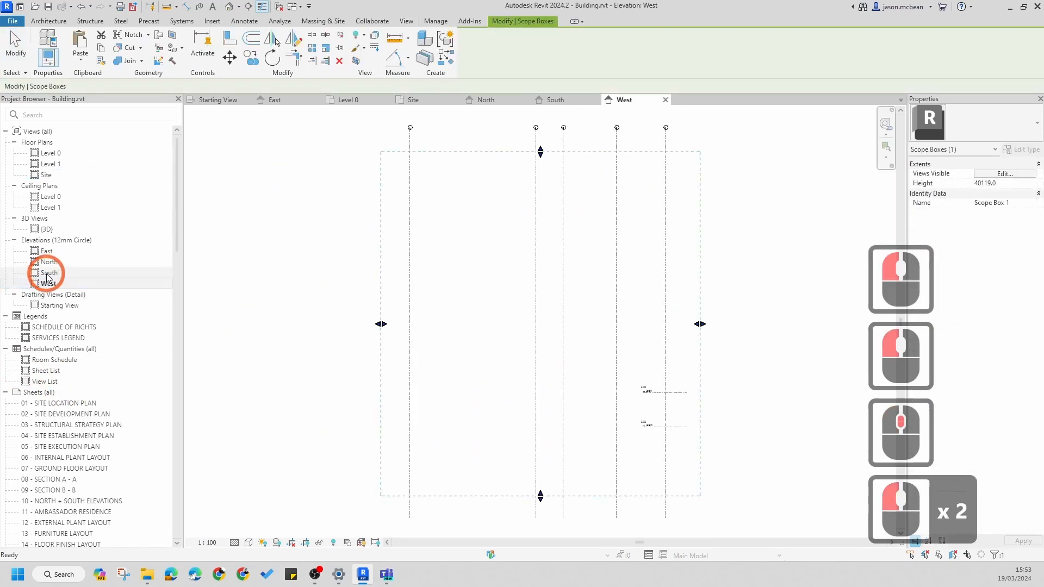
{"action": "left_click_drag", "start_coordinate": [381, 324], "coordinate": [374, 331]}
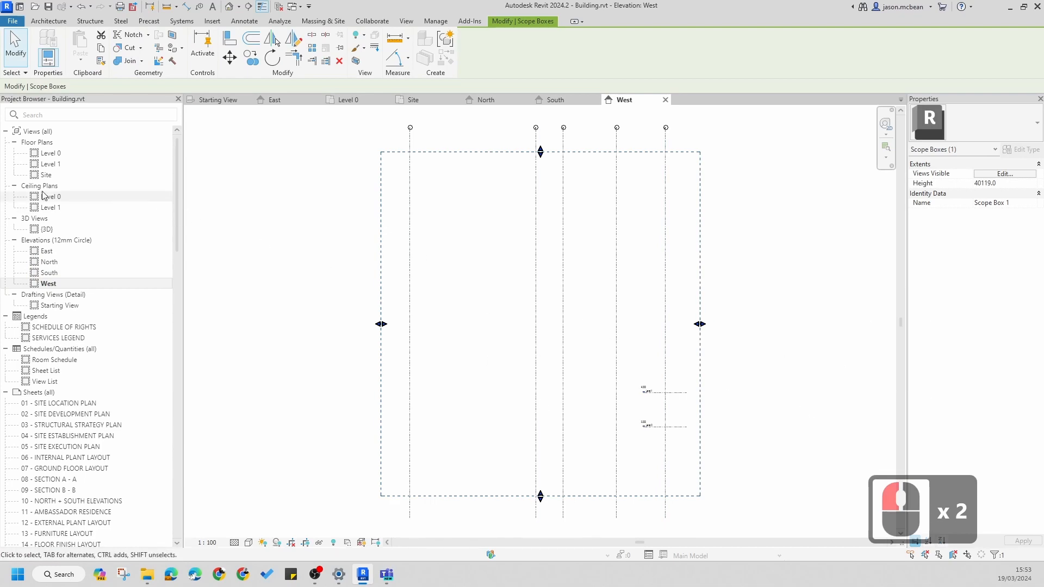
{"action": "double_click", "coordinate": [163, 175]}
{"action": "scroll", "coordinate": [560, 348], "scroll_direction": "down", "scroll_amount": 5}
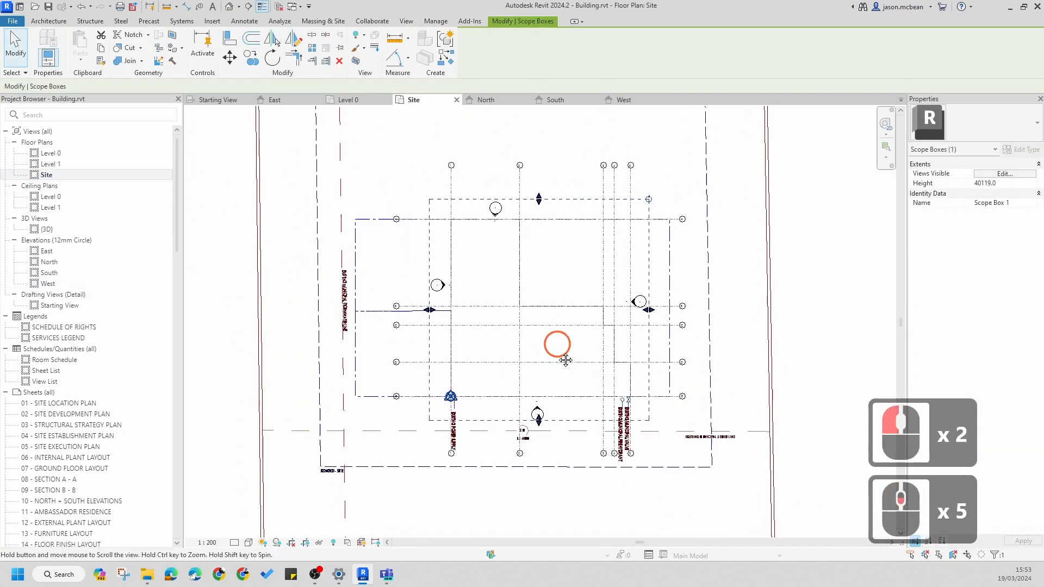
{"action": "middle_click_drag", "start_coordinate": [529, 205], "coordinate": [532, 232]}
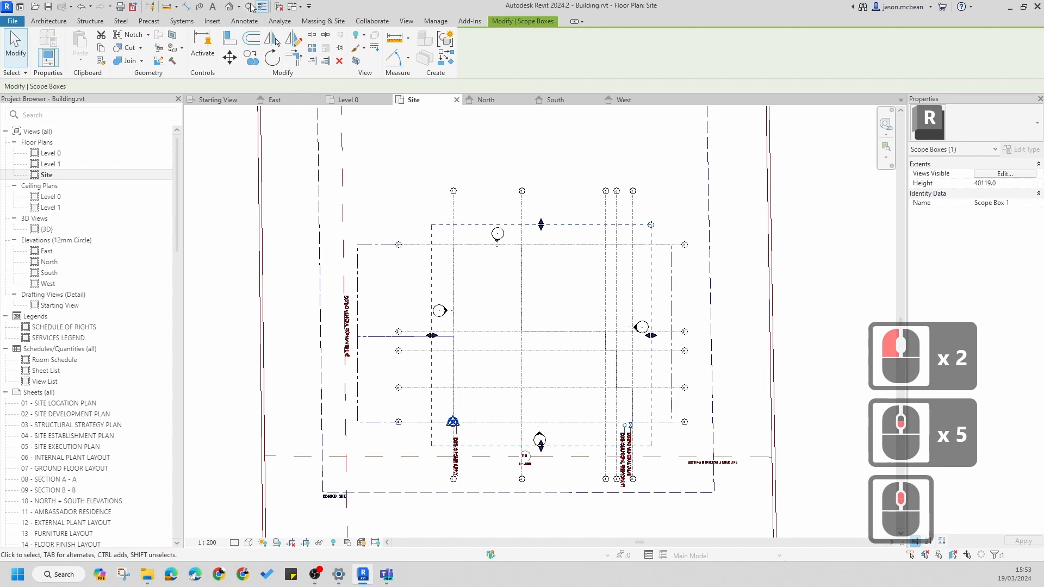
Draw a north-south building section between gridlines 1 and 2, and show a section head at its south end
{"action": "left_click", "coordinate": [250, 7]}
{"action": "left_click", "coordinate": [482, 193]}
{"action": "left_click", "coordinate": [480, 416]}
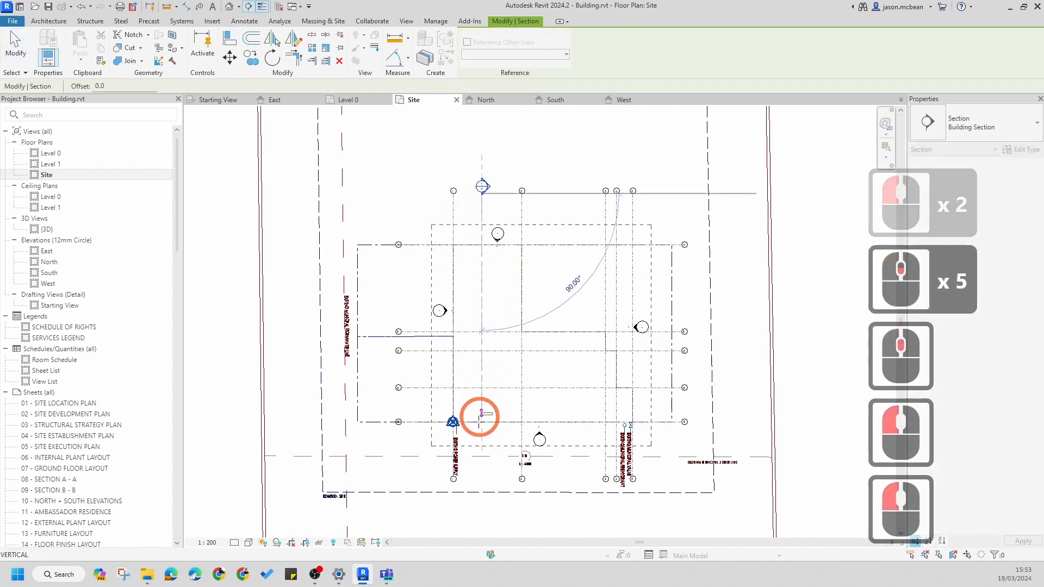
{"action": "scroll", "coordinate": [484, 423], "scroll_direction": "up", "scroll_amount": 4}
{"action": "left_click", "coordinate": [486, 433]}
{"action": "left_click", "coordinate": [483, 477]}
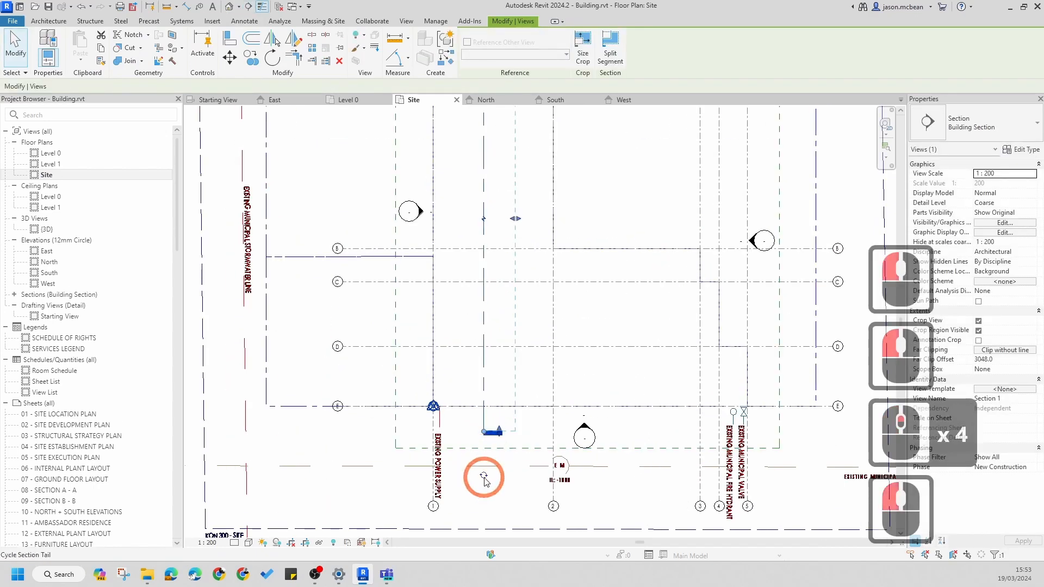
Break the north-south section line with a gap in its middle and deselect it
{"action": "left_click", "coordinate": [484, 268]}
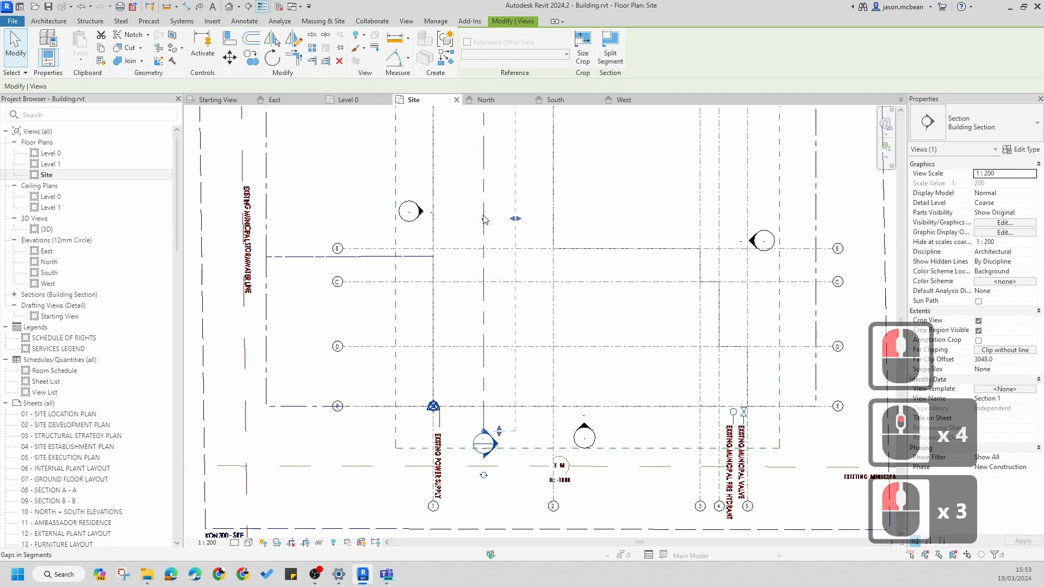
{"action": "scroll", "coordinate": [550, 294], "scroll_direction": "down", "scroll_amount": 4}
{"action": "key", "text": "Escape"}
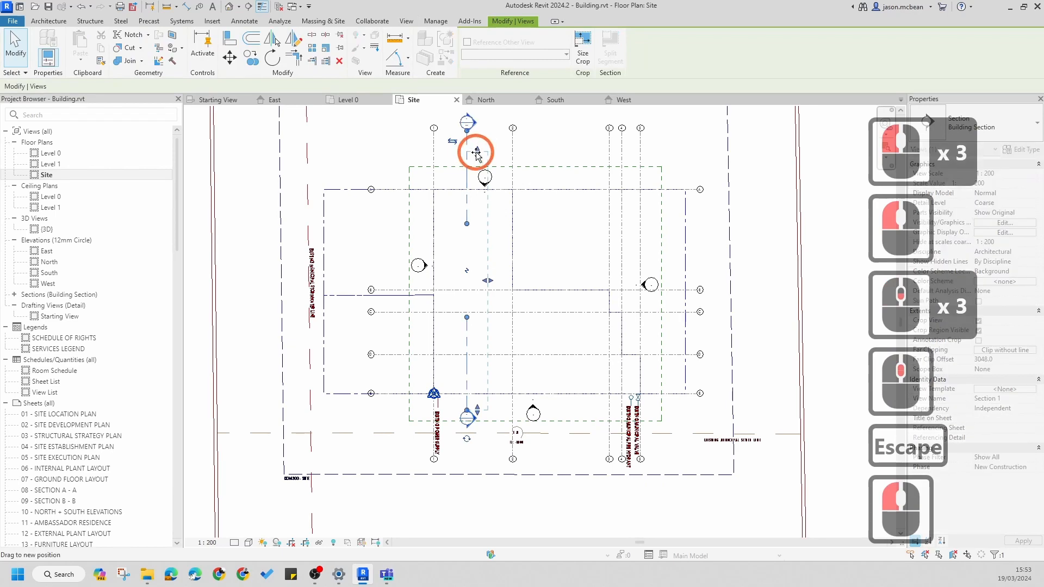
Move the north head of the north-south section line closer to Scope Box 1 and deselect the section
{"action": "left_click", "coordinate": [486, 146]}
{"action": "key", "text": "Escape"}
{"action": "left_click", "coordinate": [466, 130]}
{"action": "left_click", "coordinate": [466, 131]}
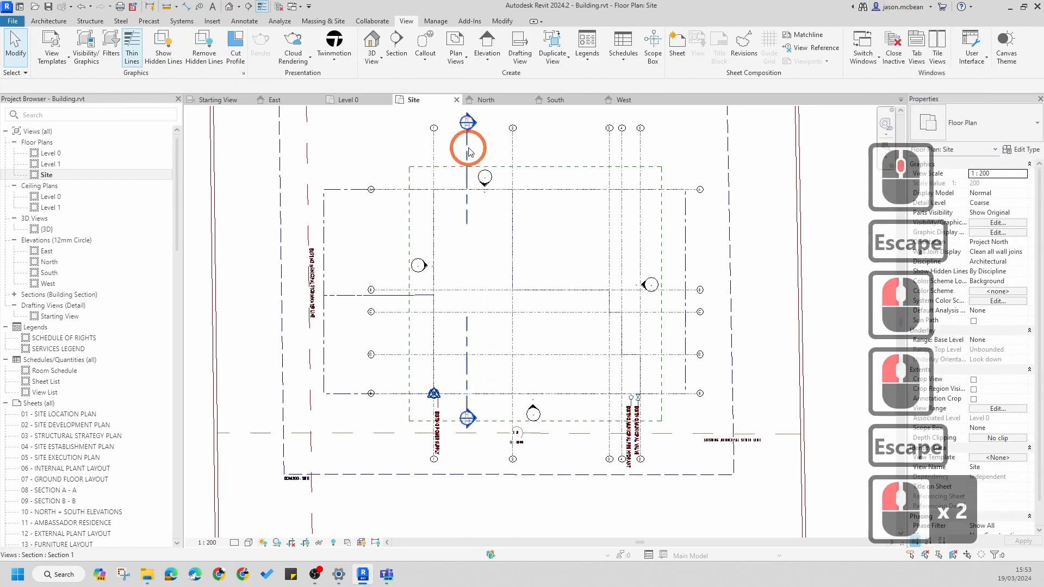
{"action": "left_click", "coordinate": [466, 131]}
{"action": "left_click", "coordinate": [467, 152]}
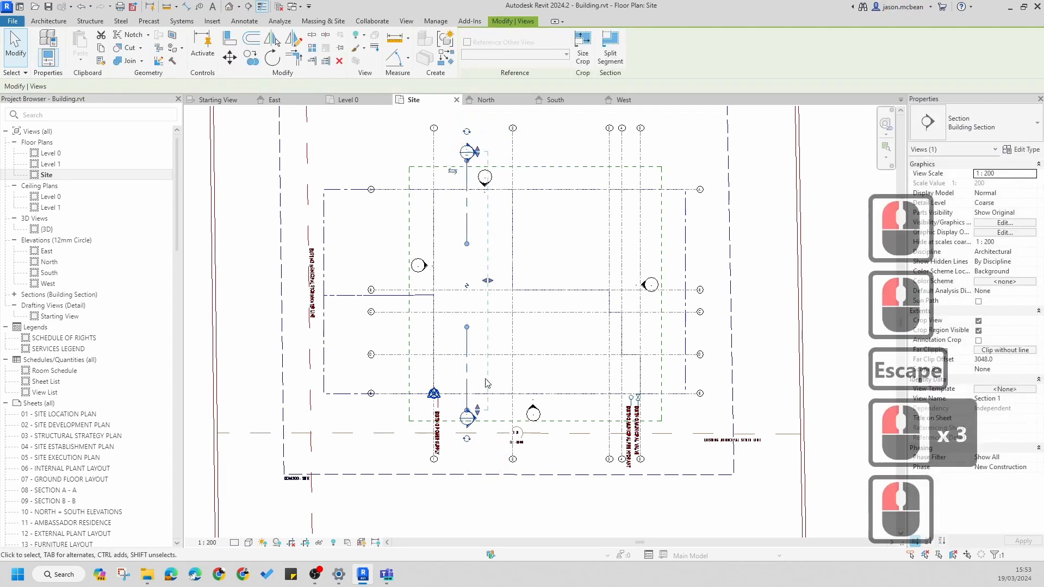
{"action": "key", "text": "Escape"}
Draw a building section running west to east between gridlines C and D
{"action": "left_click", "coordinate": [396, 53]}
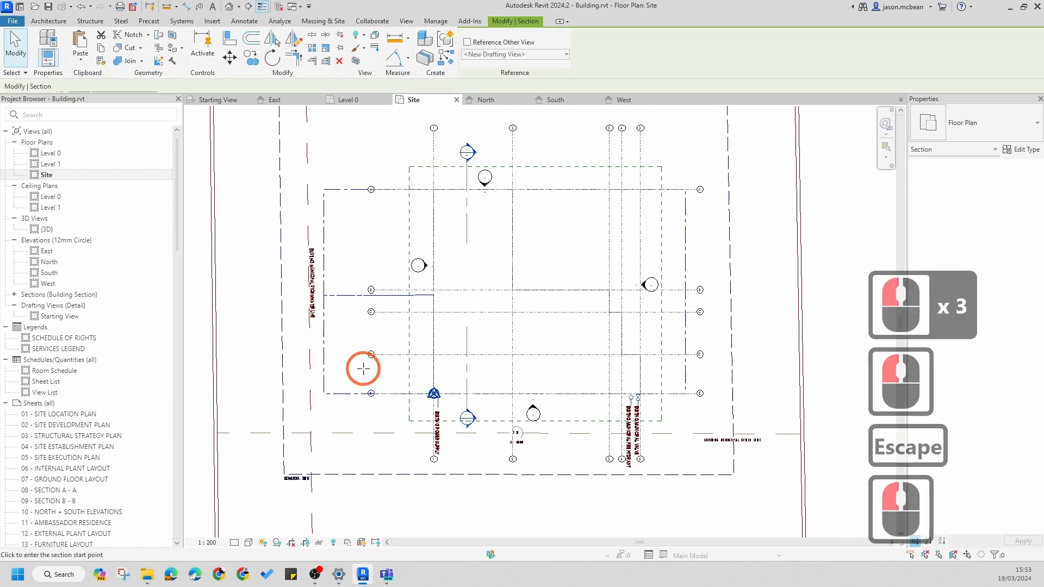
{"action": "left_click", "coordinate": [354, 336]}
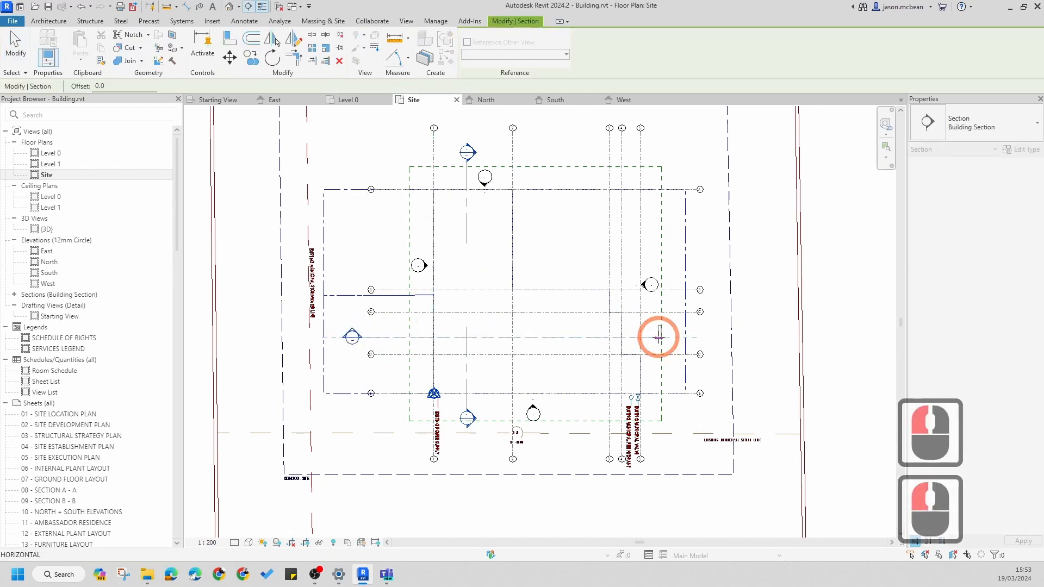
{"action": "left_click", "coordinate": [659, 337]}
{"action": "key", "text": "Escape"}
{"action": "key", "text": "Escape"}
Show a section head at the east end of the west-east section and break its line with a gap in the middle
{"action": "left_click", "coordinate": [666, 337]}
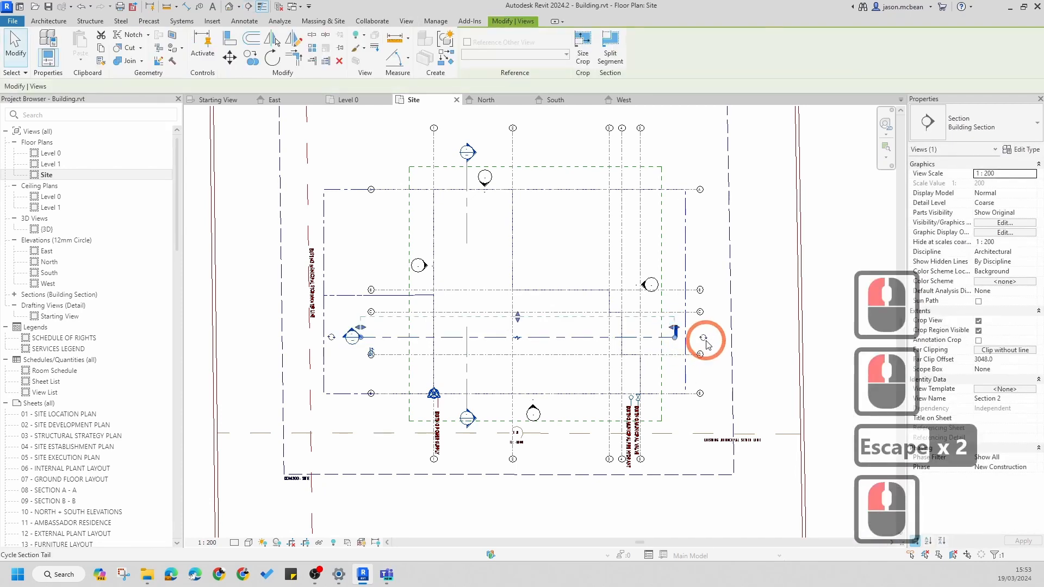
{"action": "left_click", "coordinate": [704, 338]}
{"action": "left_click", "coordinate": [705, 338]}
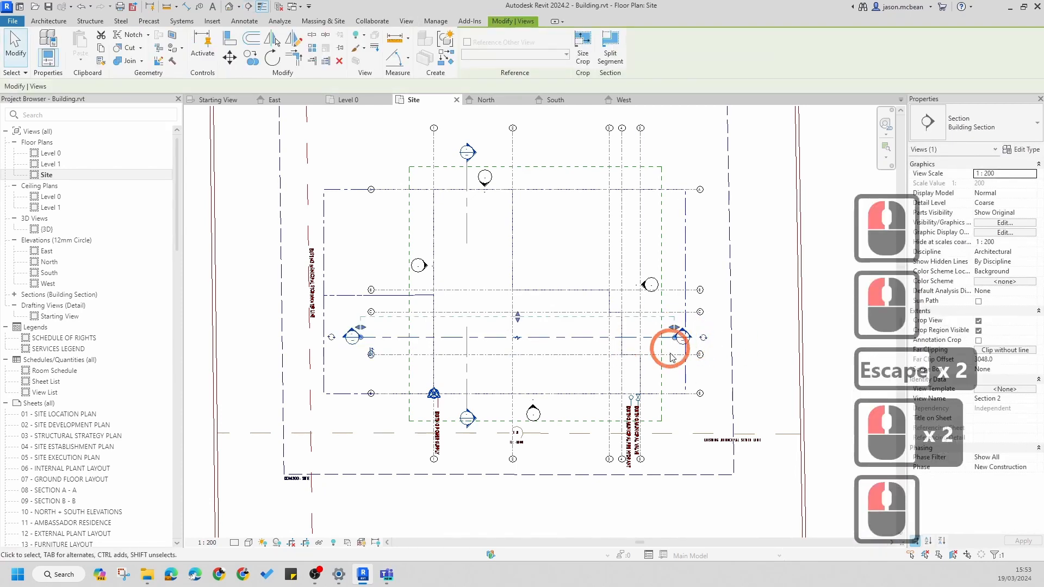
{"action": "key", "text": "Escape"}
{"action": "scroll", "coordinate": [578, 366], "scroll_direction": "up", "scroll_amount": 5}
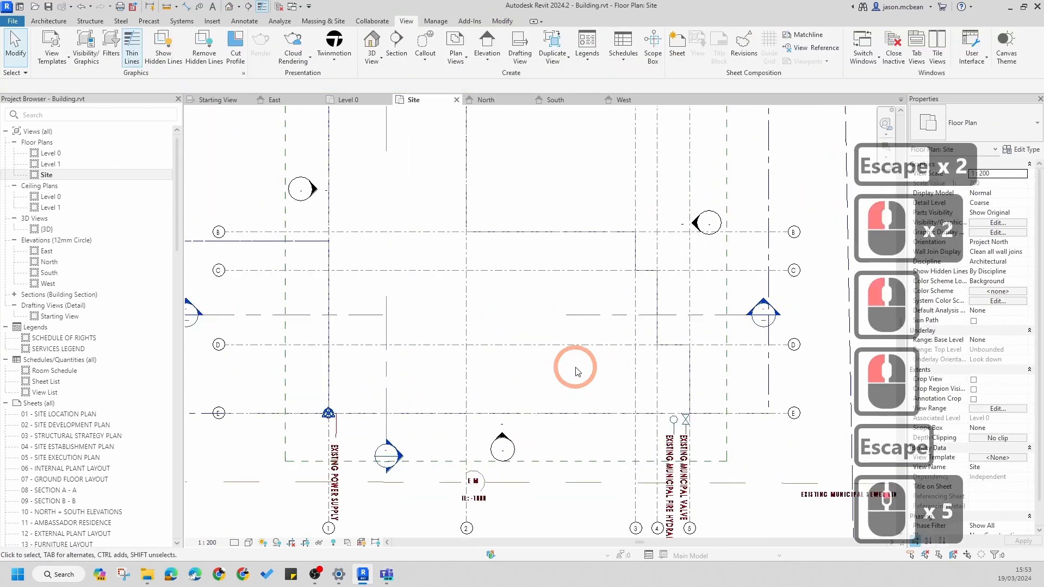
{"action": "scroll", "coordinate": [325, 325], "scroll_direction": "down", "scroll_amount": 6}
{"action": "left_click", "coordinate": [313, 302]}
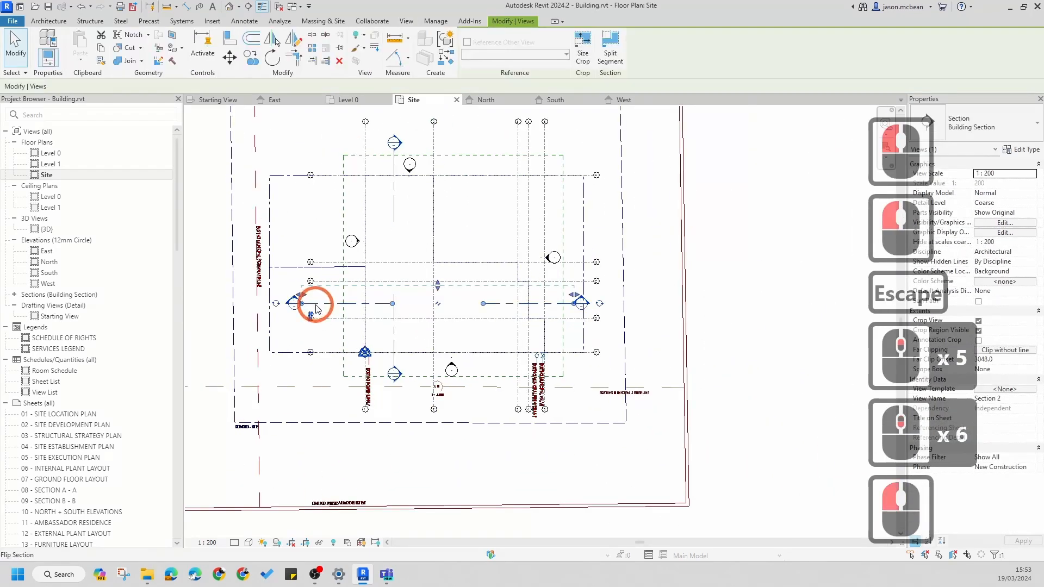
Rename the building section view Section 1 as "Section A-A"
{"action": "left_click", "coordinate": [13, 295]}
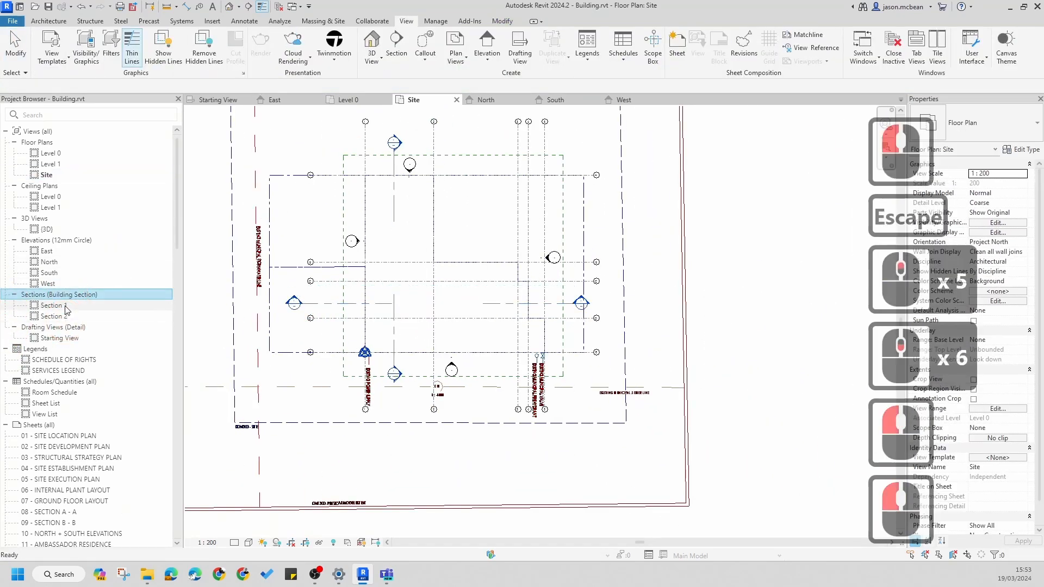
{"action": "left_click", "coordinate": [54, 306]}
{"action": "right_click", "coordinate": [64, 309]}
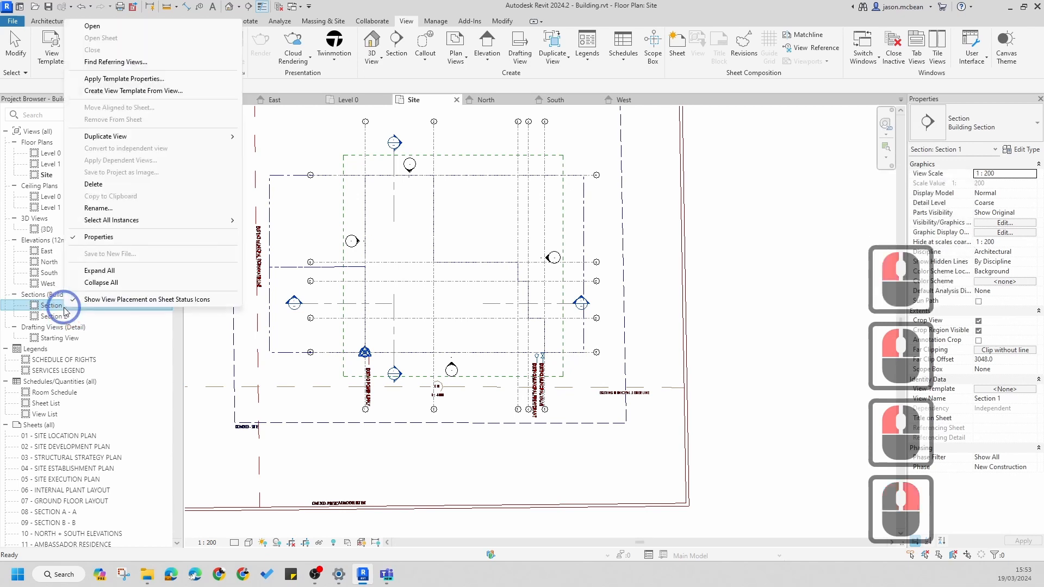
{"action": "left_click", "coordinate": [101, 208]}
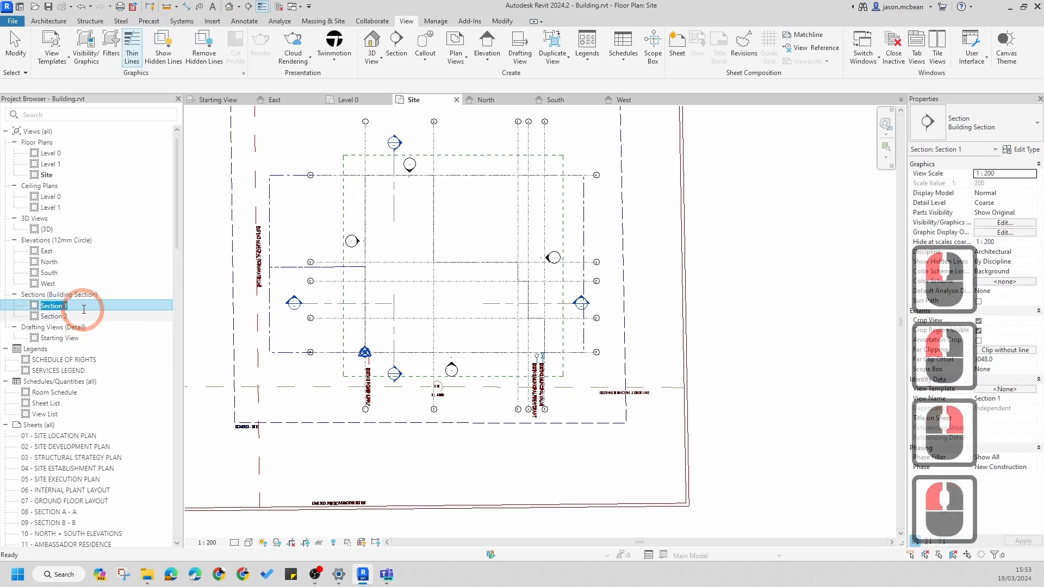
{"action": "left_click", "coordinate": [84, 306]}
{"action": "key", "text": "BackSpace"}
{"action": "type", "text": "A"}
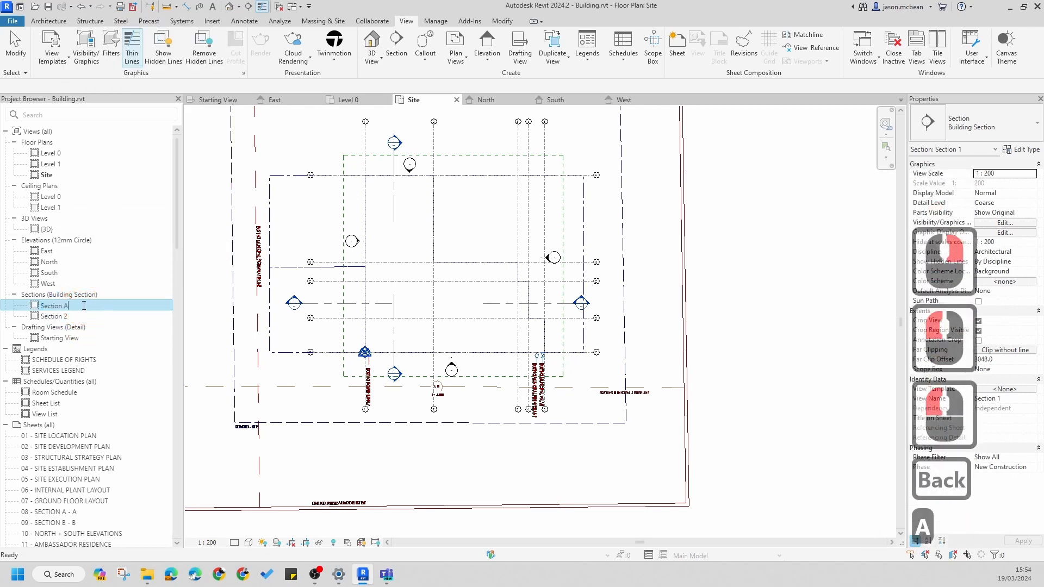
{"action": "type", "text": "-A"}
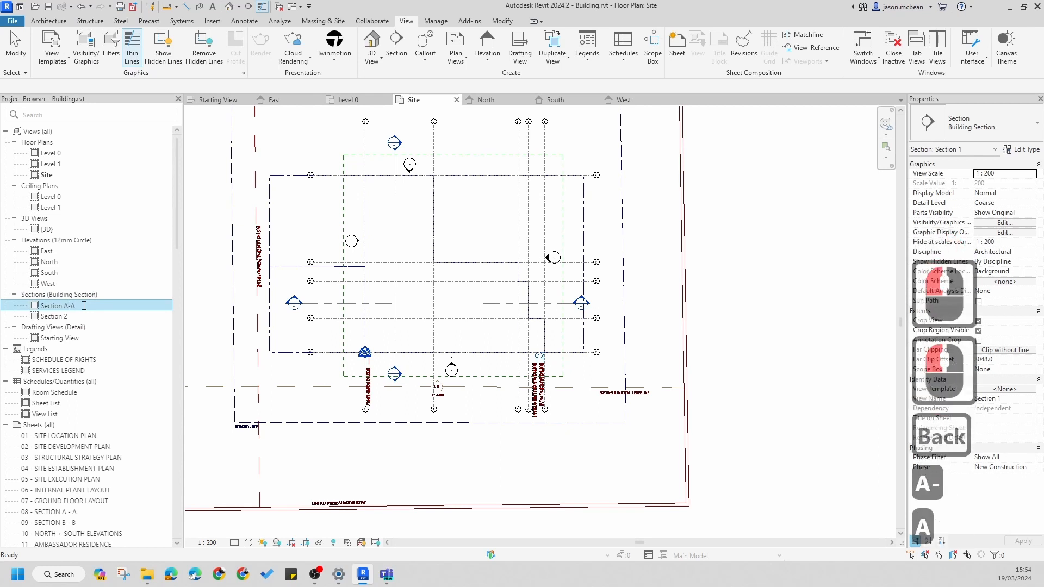
{"action": "left_click", "coordinate": [71, 321]}
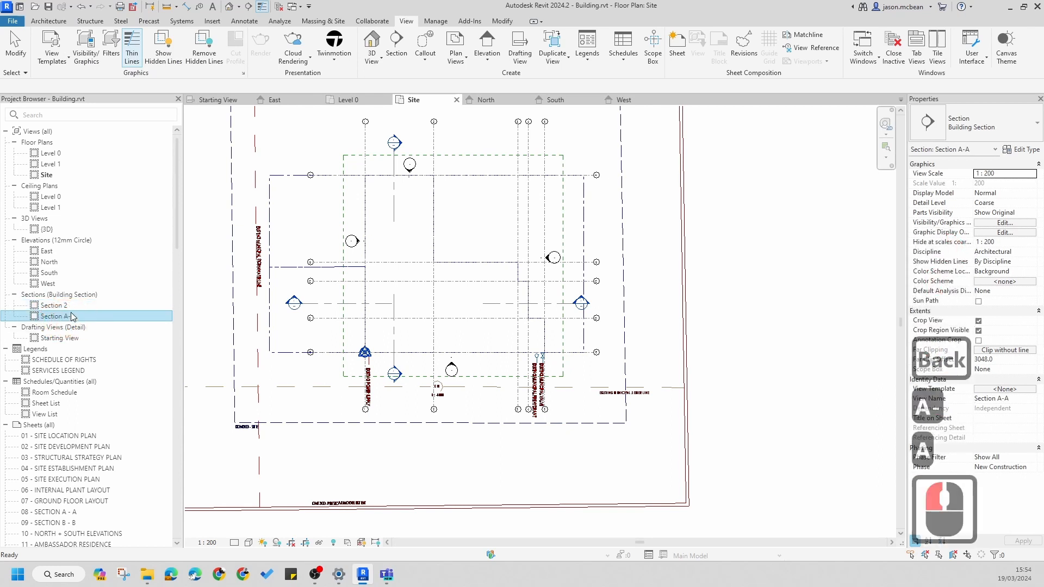
Rename the building section view Section 2 as "Section B-B"
{"action": "left_click", "coordinate": [60, 306]}
{"action": "key", "text": "F2"}
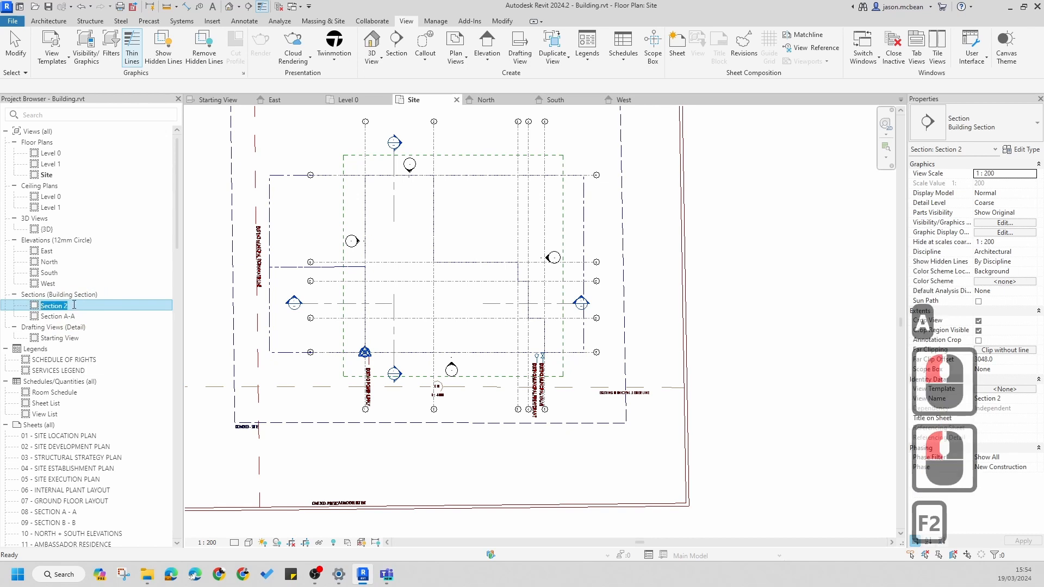
{"action": "left_click", "coordinate": [74, 305]}
{"action": "key", "text": "BackSpace"}
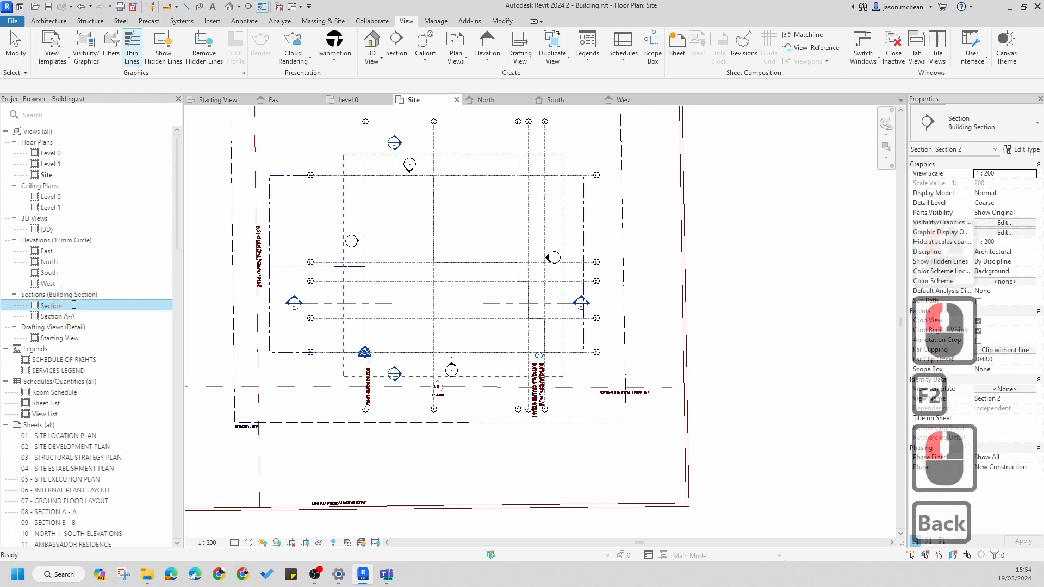
{"action": "type", "text": "b"}
{"action": "key", "text": "BackSpace"}
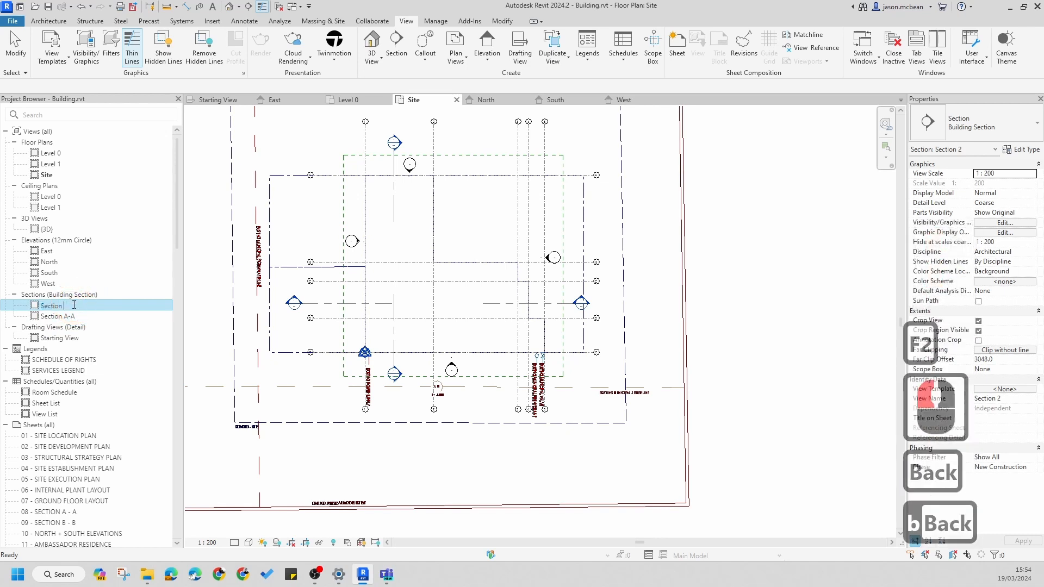
{"action": "type", "text": "B-B"}
{"action": "key", "text": "Return"}
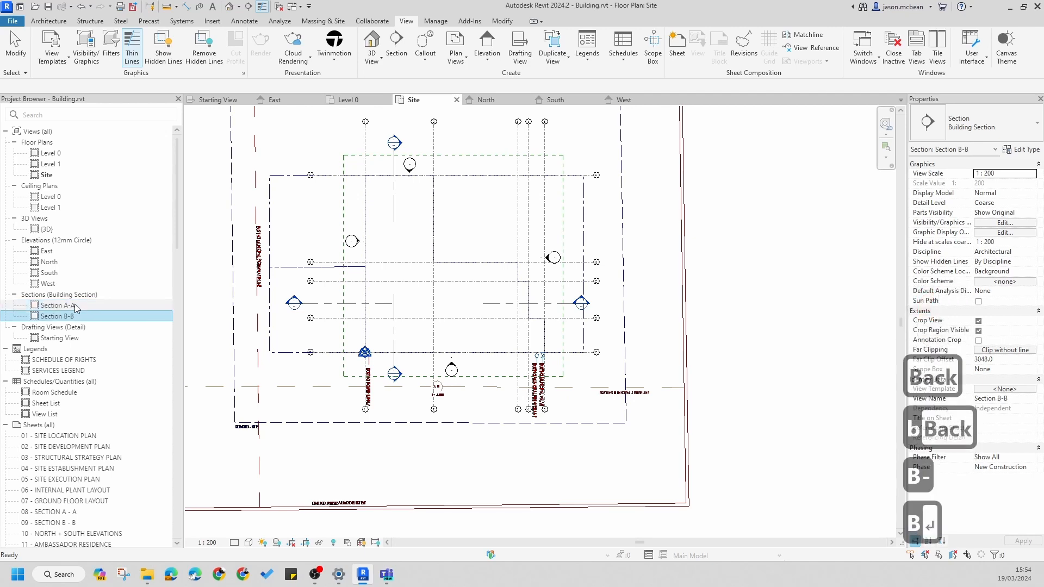
{"action": "left_click", "coordinate": [555, 321]}
{"action": "middle_click", "coordinate": [459, 373]}
{"action": "key", "text": "Escape"}
{"action": "scroll", "coordinate": [472, 372], "scroll_direction": "up", "scroll_amount": 5}
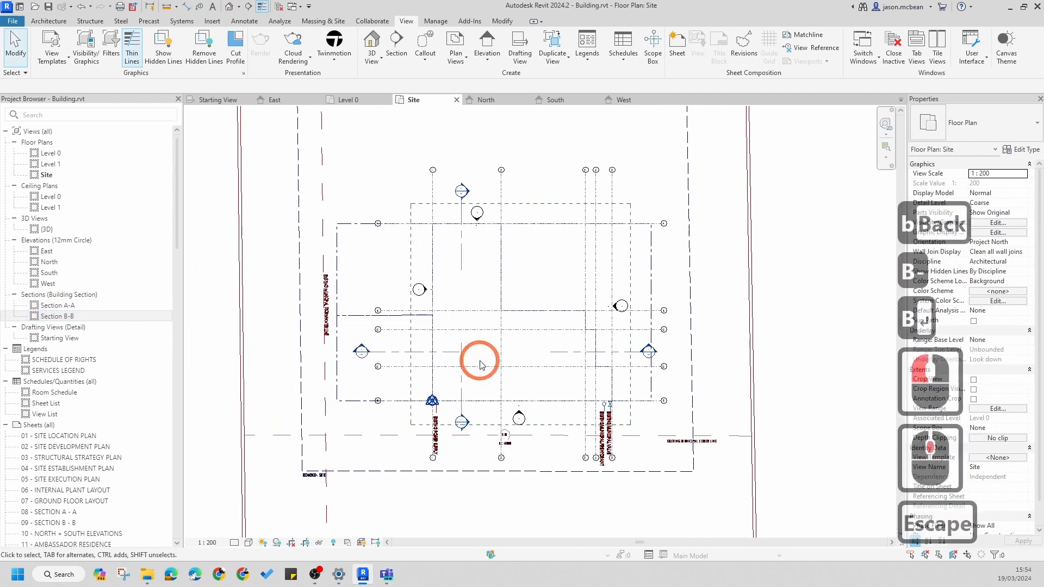
{"action": "scroll", "coordinate": [472, 372], "scroll_direction": "down", "scroll_amount": 6}
{"action": "scroll", "coordinate": [414, 283], "scroll_direction": "up", "scroll_amount": 12}
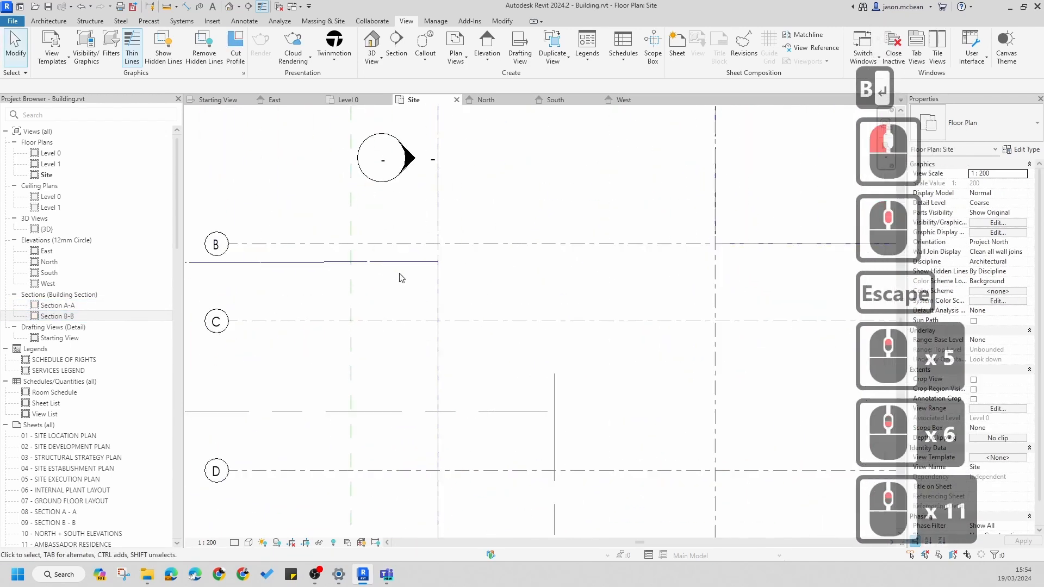
Open the South elevation view from its elevation marker below the gridlines in the site plan
{"action": "scroll", "coordinate": [458, 324], "scroll_direction": "down", "scroll_amount": 7}
{"action": "scroll", "coordinate": [458, 323], "scroll_direction": "down", "scroll_amount": 4}
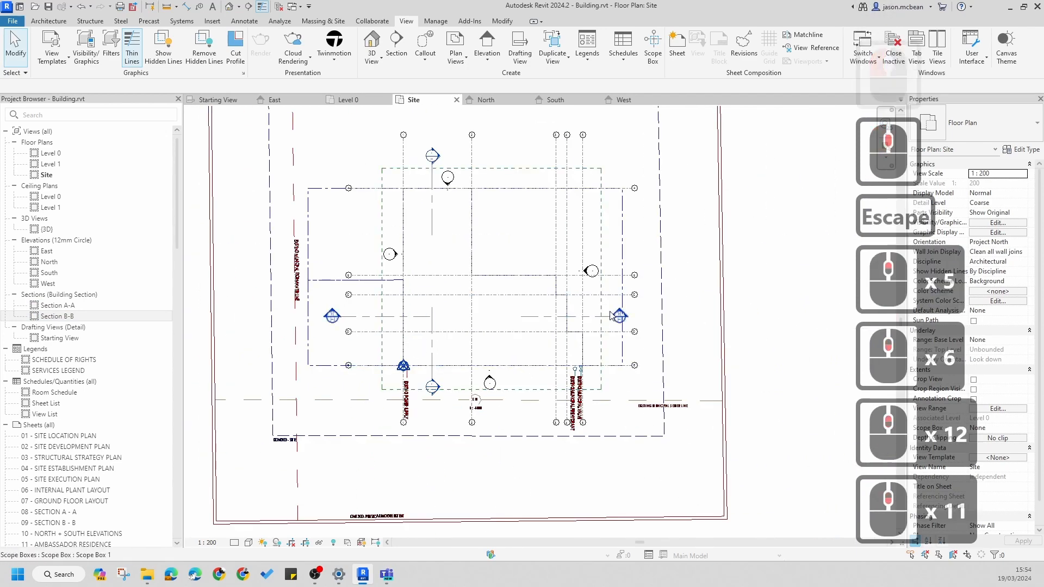
{"action": "middle_click", "coordinate": [736, 282]}
{"action": "left_click", "coordinate": [720, 310]}
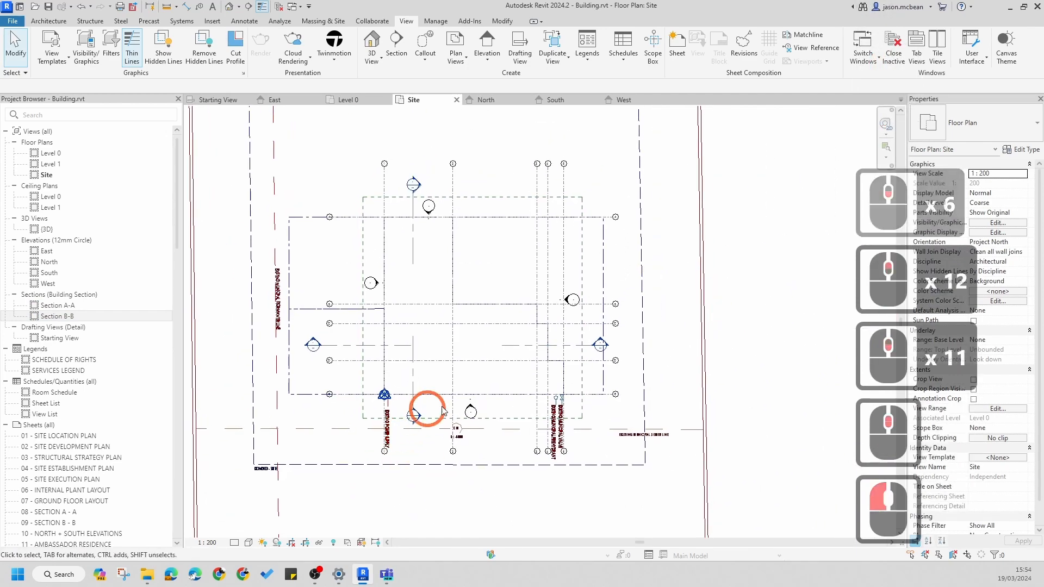
{"action": "scroll", "coordinate": [492, 400], "scroll_direction": "up", "scroll_amount": 6}
{"action": "double_click", "coordinate": [492, 400]}
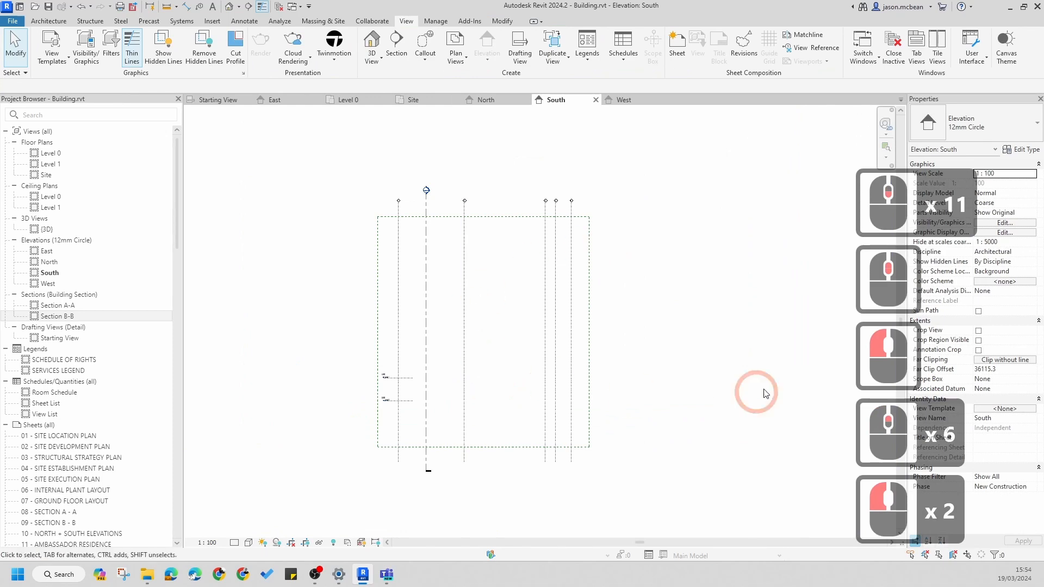
Select Level 0 in the South elevation and review the level types available for it
{"action": "left_click", "coordinate": [299, 405]}
{"action": "scroll", "coordinate": [302, 403], "scroll_direction": "up", "scroll_amount": 14}
{"action": "middle_click", "coordinate": [473, 482]}
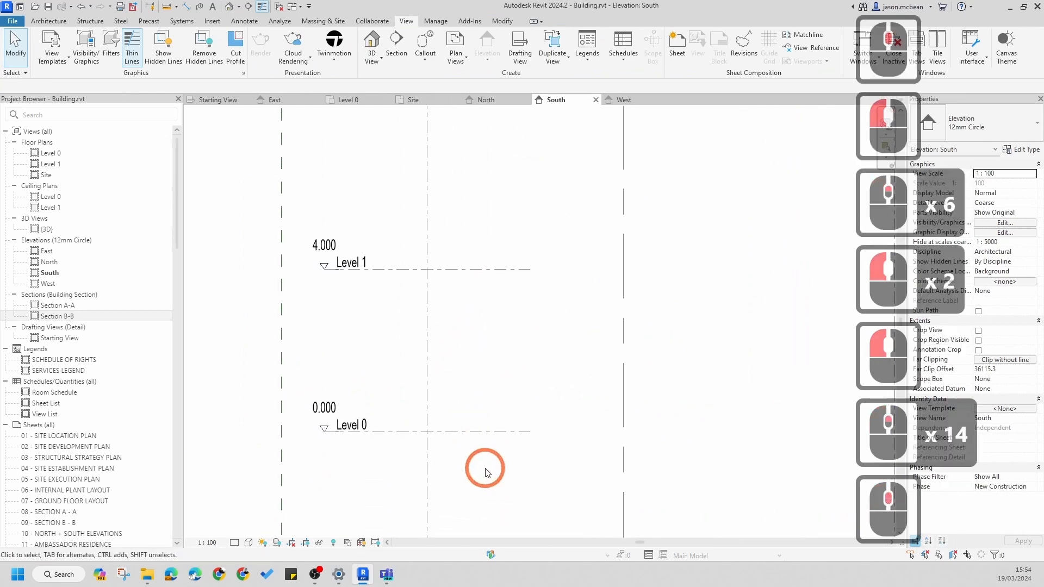
{"action": "left_click_drag", "start_coordinate": [482, 478], "coordinate": [447, 231]}
{"action": "left_click", "coordinate": [459, 433]}
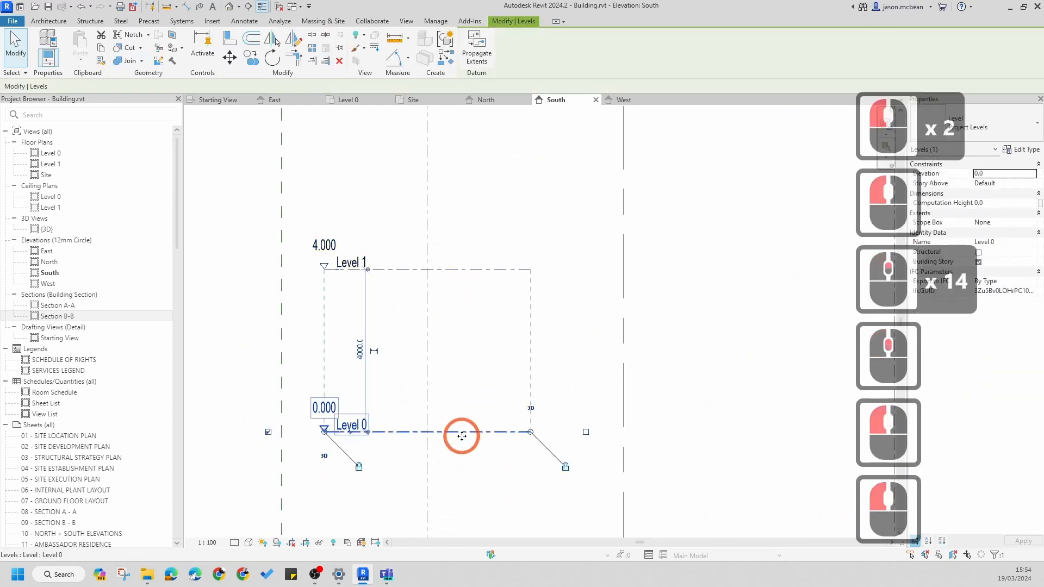
{"action": "left_click", "coordinate": [990, 123]}
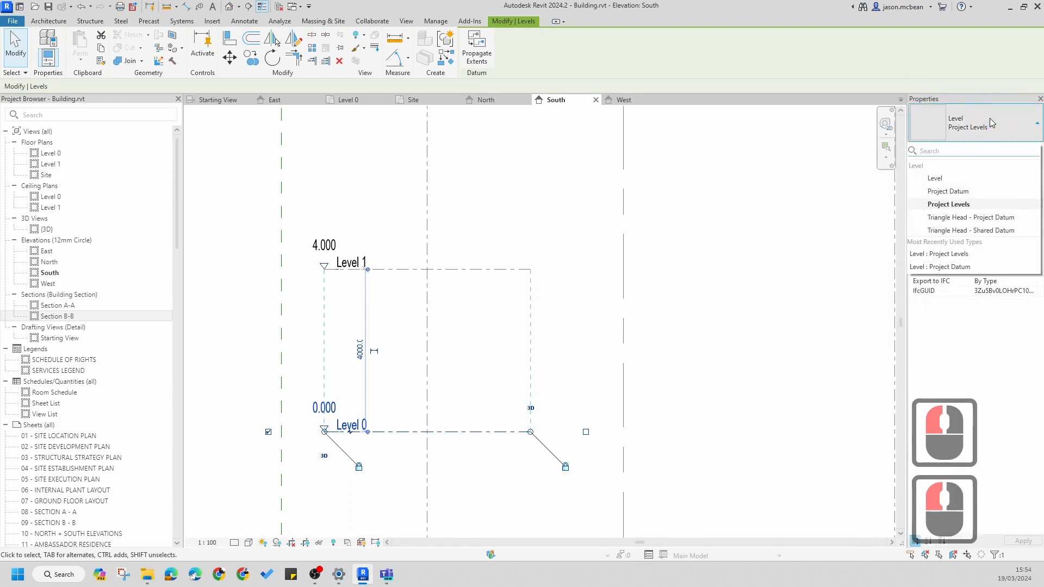
{"action": "left_click", "coordinate": [430, 423]}
Turn on visibility of the Project Base Point under the Site category for the South elevation
{"action": "scroll", "coordinate": [468, 416], "scroll_direction": "down", "scroll_amount": 7}
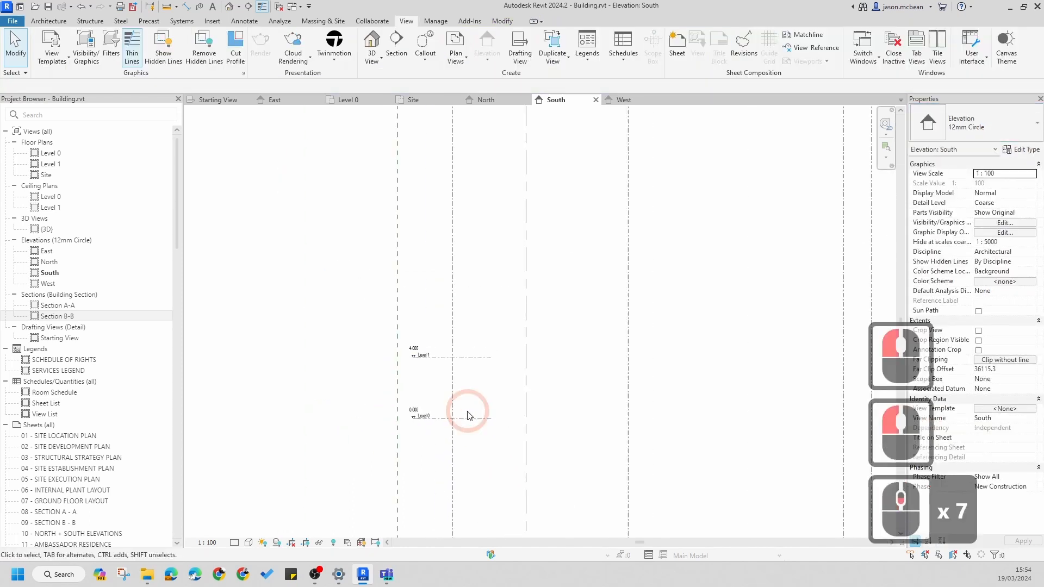
{"action": "middle_click_drag", "start_coordinate": [467, 416], "coordinate": [441, 388]}
{"action": "key", "text": "v"}
{"action": "key", "text": "g"}
{"action": "left_click", "coordinate": [339, 364]}
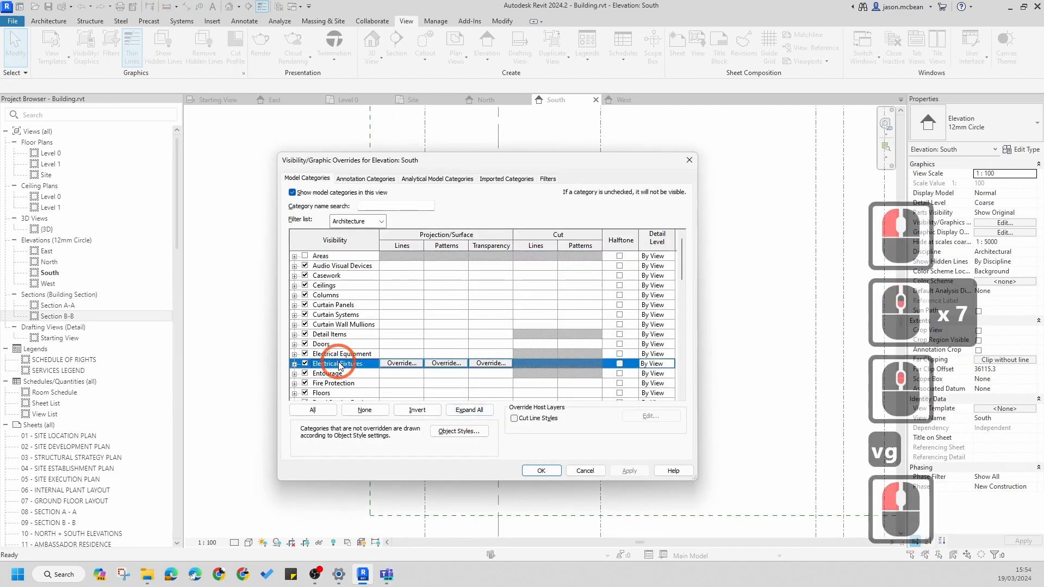
{"action": "key", "text": "s"}
{"action": "scroll", "coordinate": [336, 366], "scroll_direction": "down", "scroll_amount": 14}
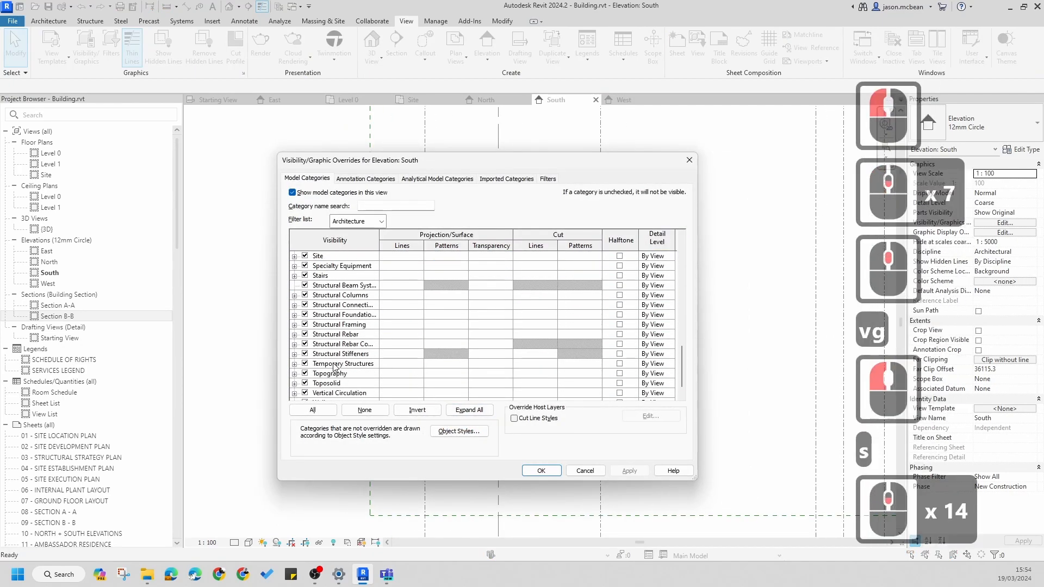
{"action": "scroll", "coordinate": [335, 366], "scroll_direction": "down", "scroll_amount": 16}
{"action": "scroll", "coordinate": [316, 318], "scroll_direction": "up", "scroll_amount": 6}
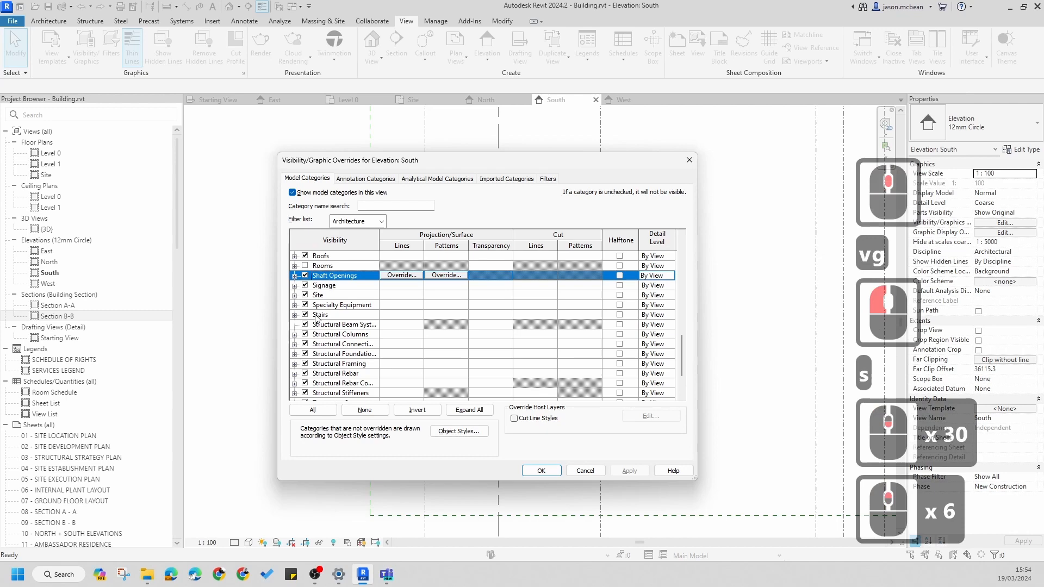
{"action": "left_click", "coordinate": [294, 296]}
{"action": "left_click", "coordinate": [294, 295]}
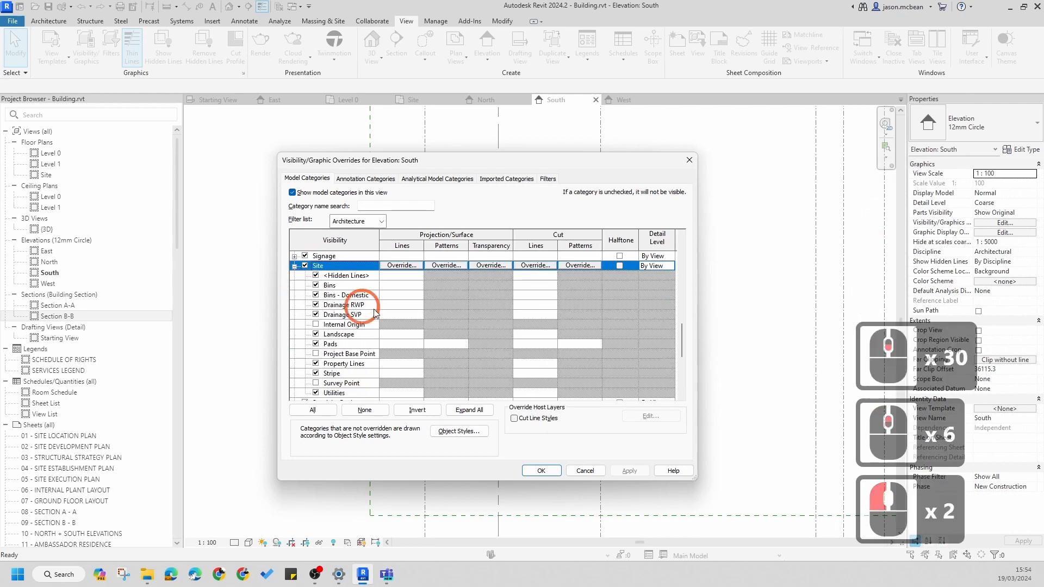
{"action": "left_click", "coordinate": [316, 354]}
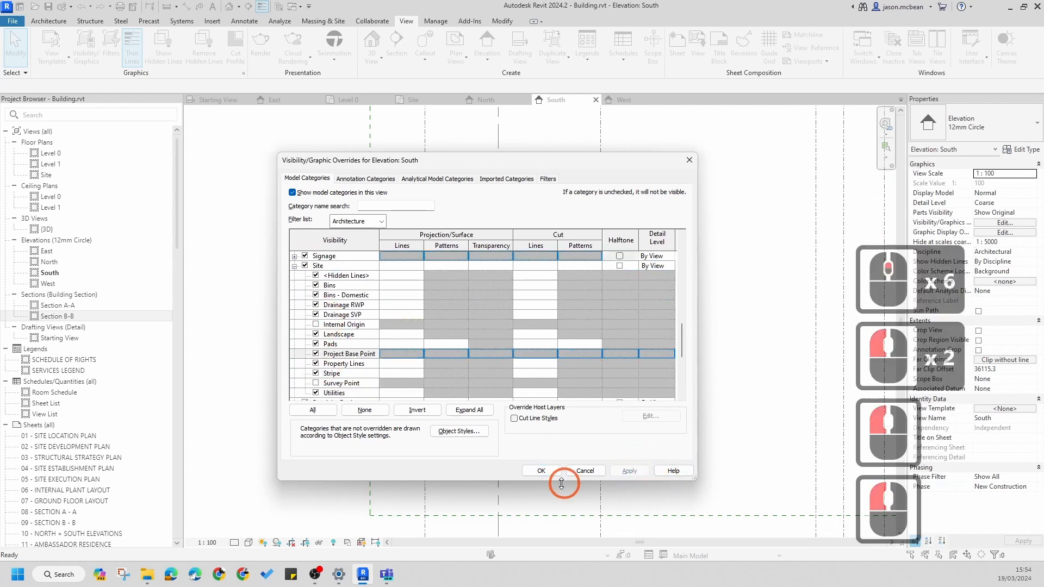
{"action": "left_click", "coordinate": [542, 471]}
Move Level 0 up about 0.28 m above the project base point
{"action": "scroll", "coordinate": [513, 368], "scroll_direction": "up", "scroll_amount": 8}
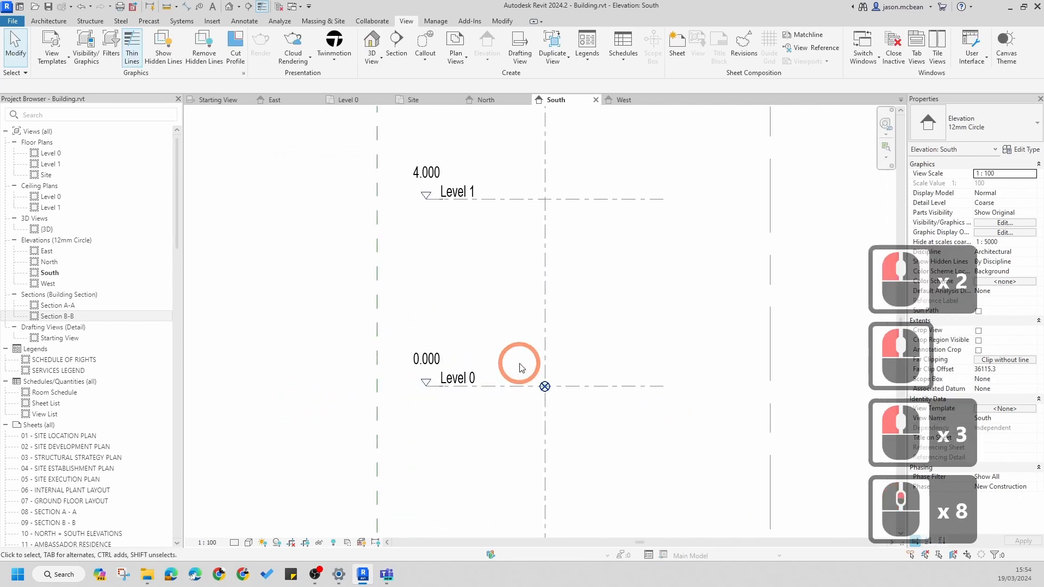
{"action": "left_click", "coordinate": [501, 384]}
{"action": "scroll", "coordinate": [565, 410], "scroll_direction": "up", "scroll_amount": 2}
{"action": "scroll", "coordinate": [568, 413], "scroll_direction": "up", "scroll_amount": 4}
{"action": "left_click", "coordinate": [531, 356]}
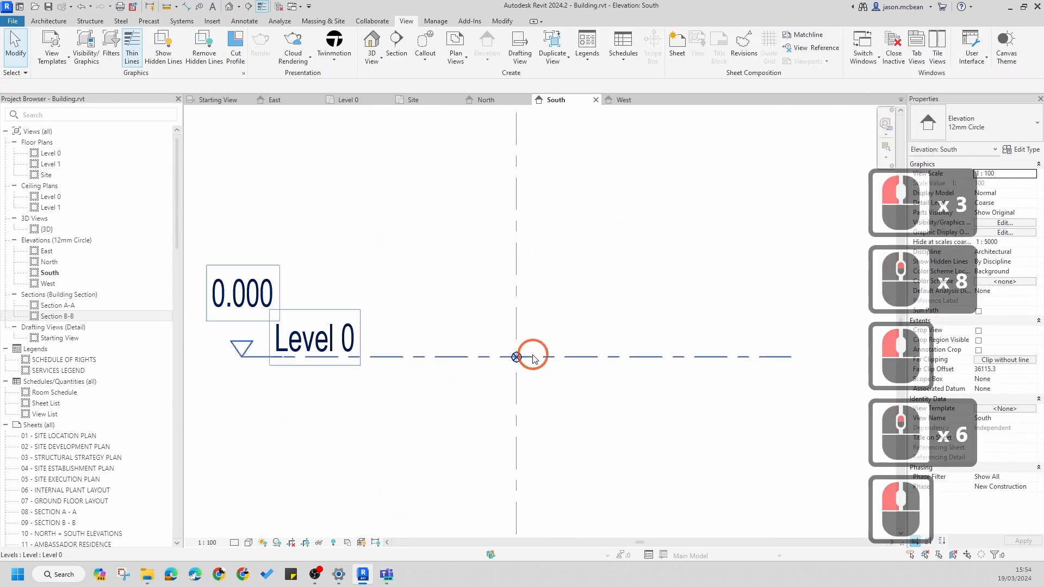
{"action": "left_click", "coordinate": [484, 358]}
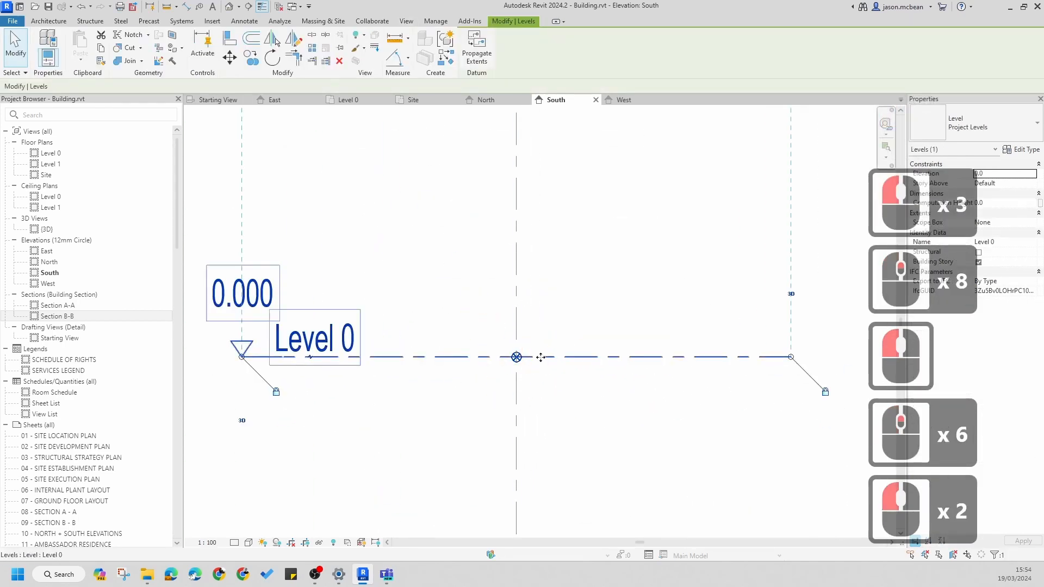
{"action": "left_click_drag", "start_coordinate": [540, 355], "coordinate": [542, 327]}
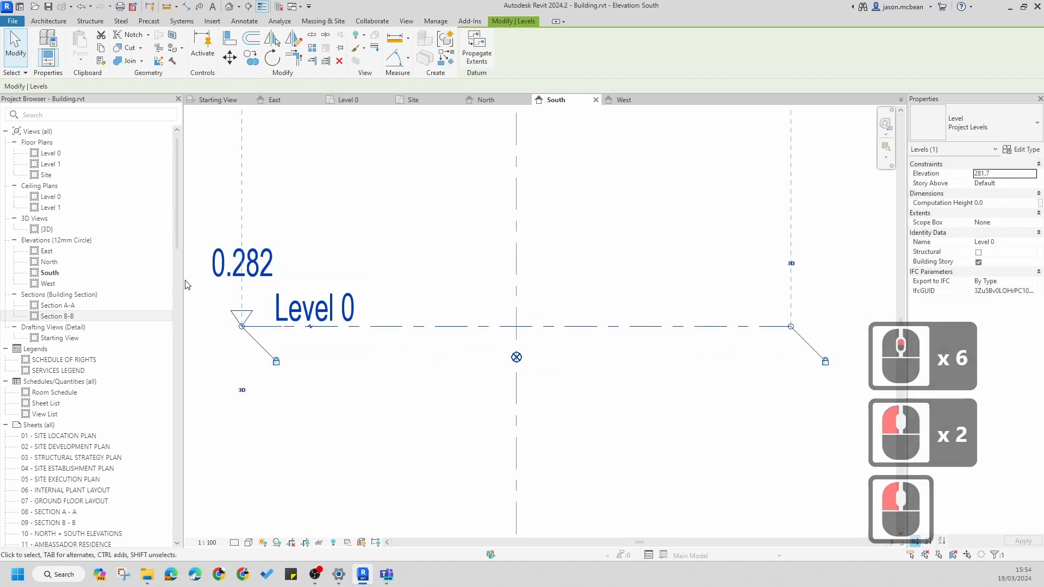
Try to dimension the vertical distance between Level 0 and the project base point
{"action": "key", "text": "d"}
{"action": "key", "text": "i"}
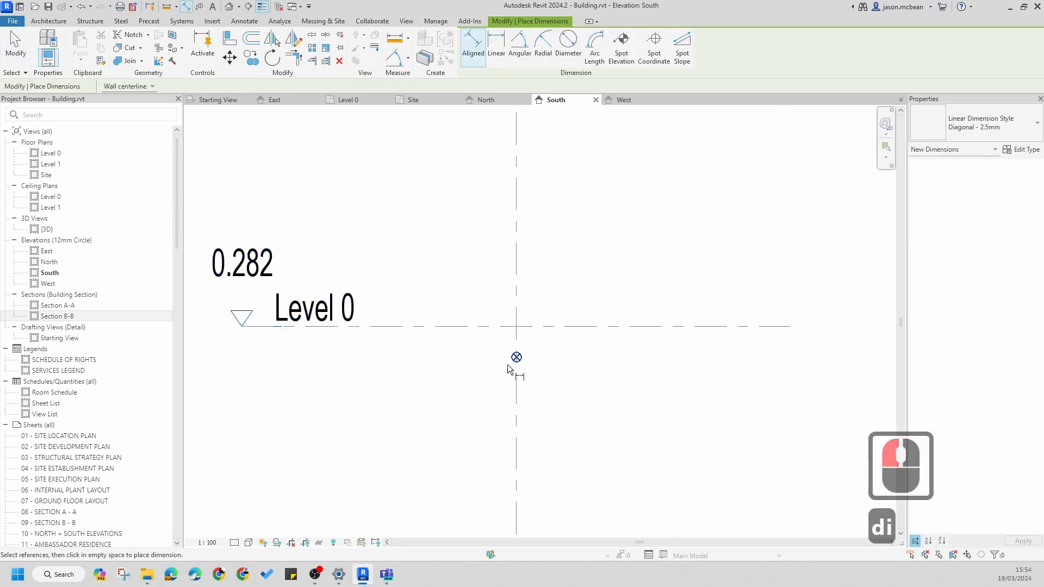
{"action": "left_click", "coordinate": [518, 358]}
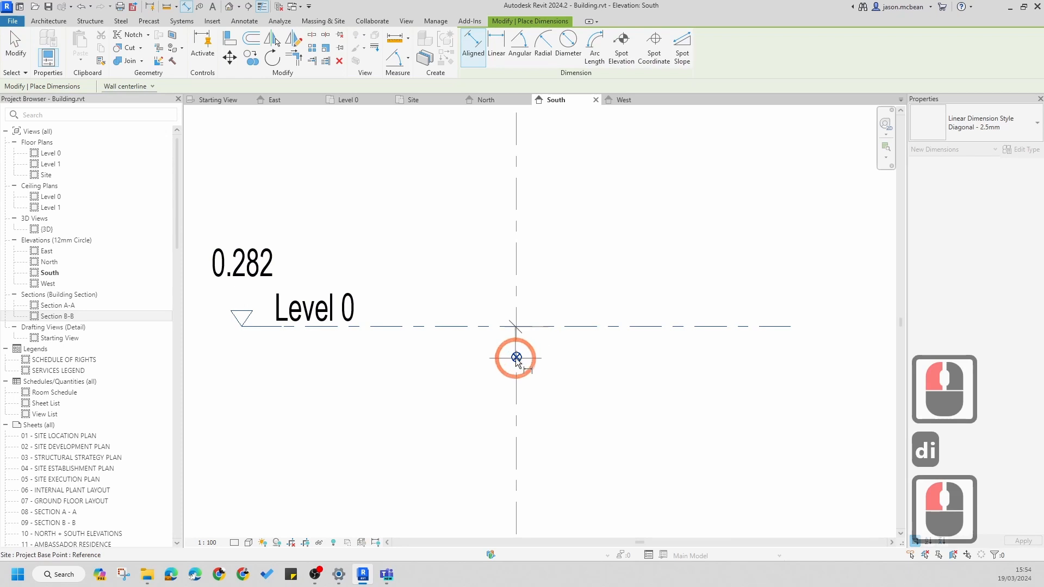
{"action": "left_click", "coordinate": [523, 360]}
{"action": "key", "text": "Escape"}
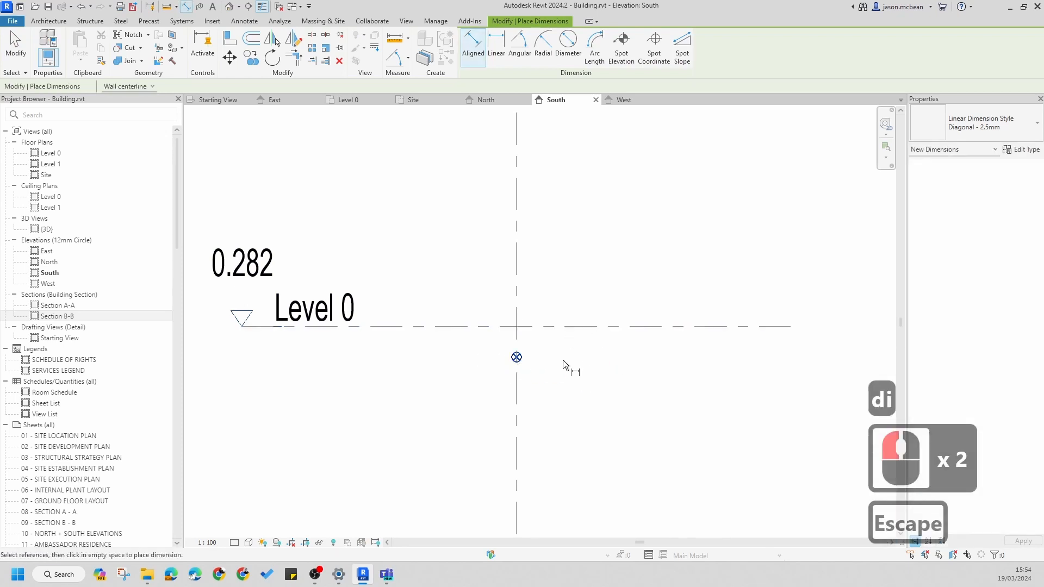
{"action": "key", "text": "Escape"}
Set the elevation of Level 0 to 0
{"action": "left_click", "coordinate": [246, 252]}
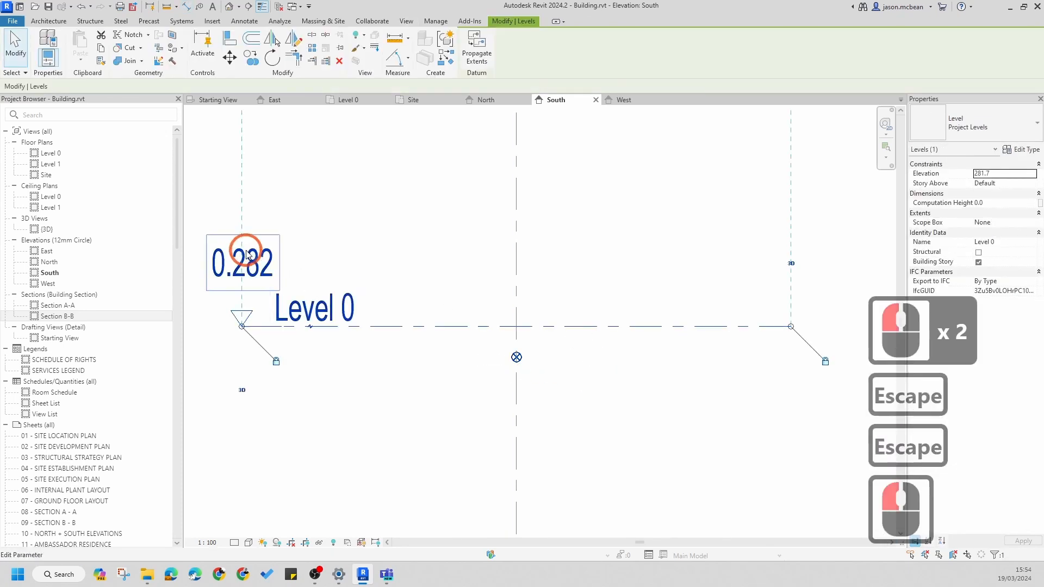
{"action": "double_click", "coordinate": [260, 266]}
{"action": "type", "text": "0"}
{"action": "key", "text": "Return"}
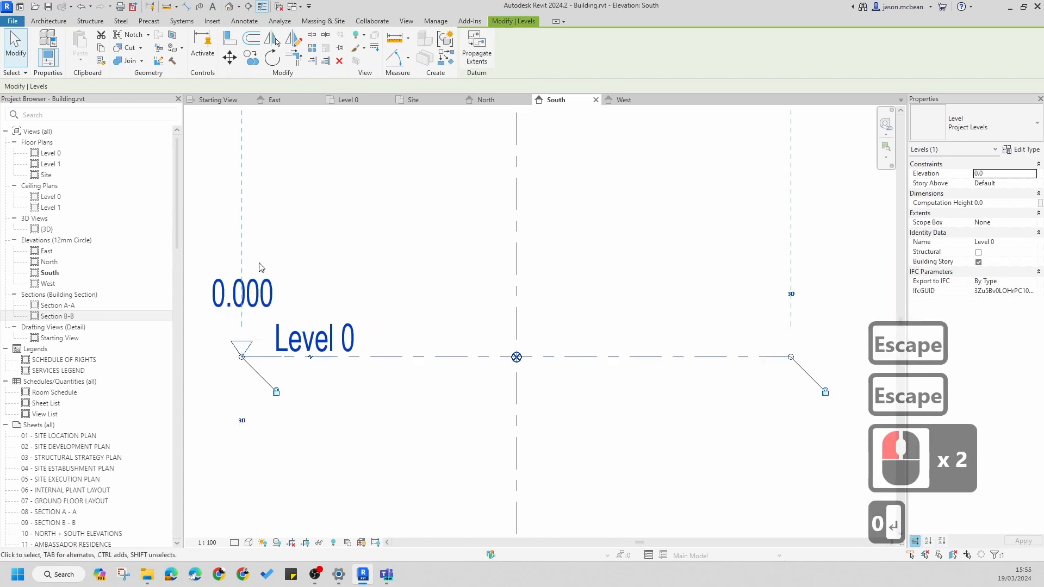
{"action": "key", "text": "Escape"}
Check the project base point's coordinates and elevation in the South elevation
{"action": "left_click", "coordinate": [519, 364]}
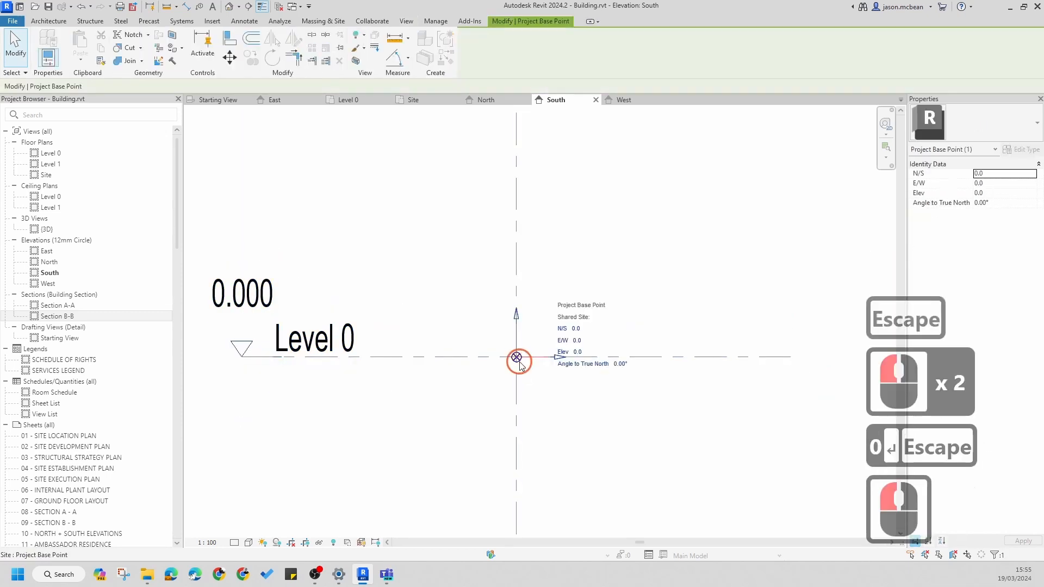
{"action": "scroll", "coordinate": [560, 375], "scroll_direction": "down", "scroll_amount": 8}
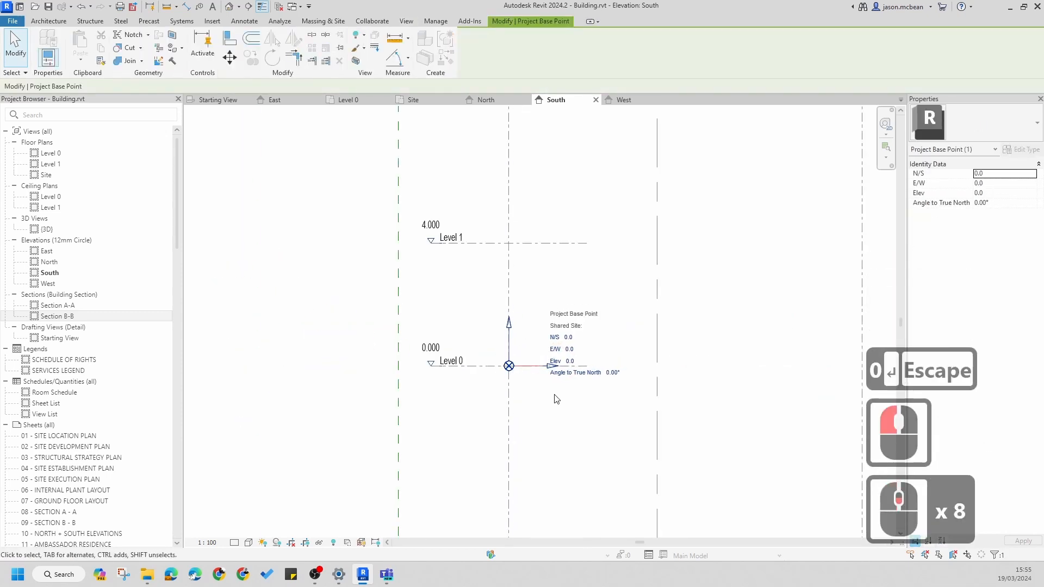
{"action": "key", "text": "Escape"}
{"action": "key", "text": "Escape"}
Turn off visibility of the Project Base Point under the Site category for the South elevation
{"action": "key", "text": "v"}
{"action": "key", "text": "g"}
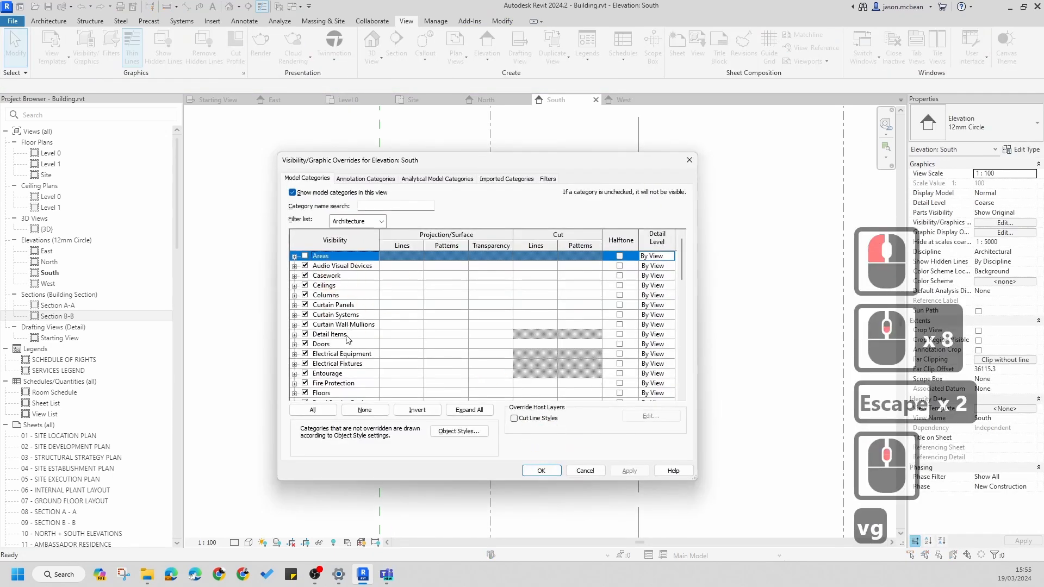
{"action": "left_click", "coordinate": [346, 339]}
{"action": "key", "text": "s"}
{"action": "scroll", "coordinate": [319, 379], "scroll_direction": "down", "scroll_amount": 5}
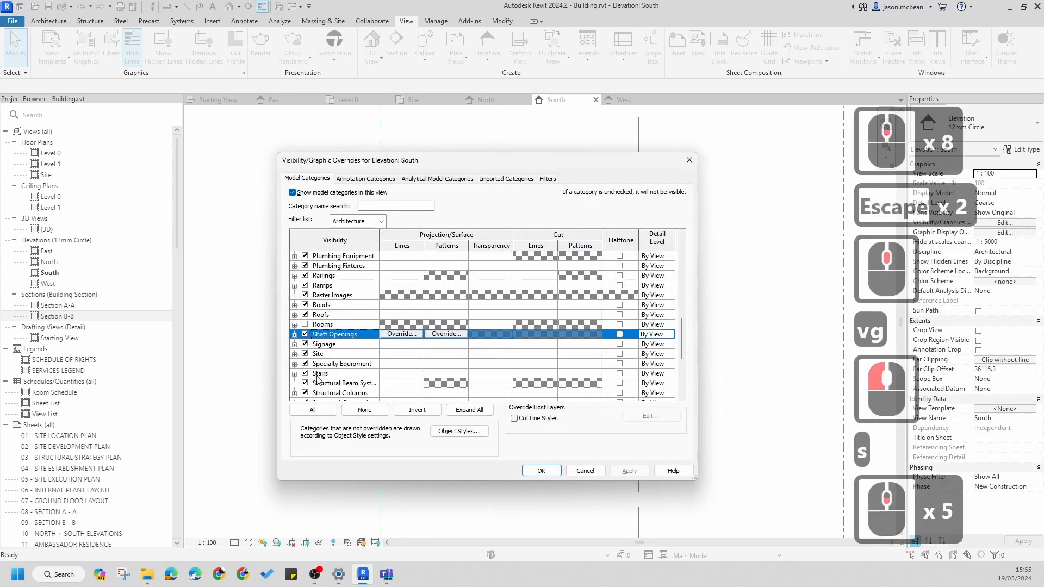
{"action": "left_click", "coordinate": [293, 354]}
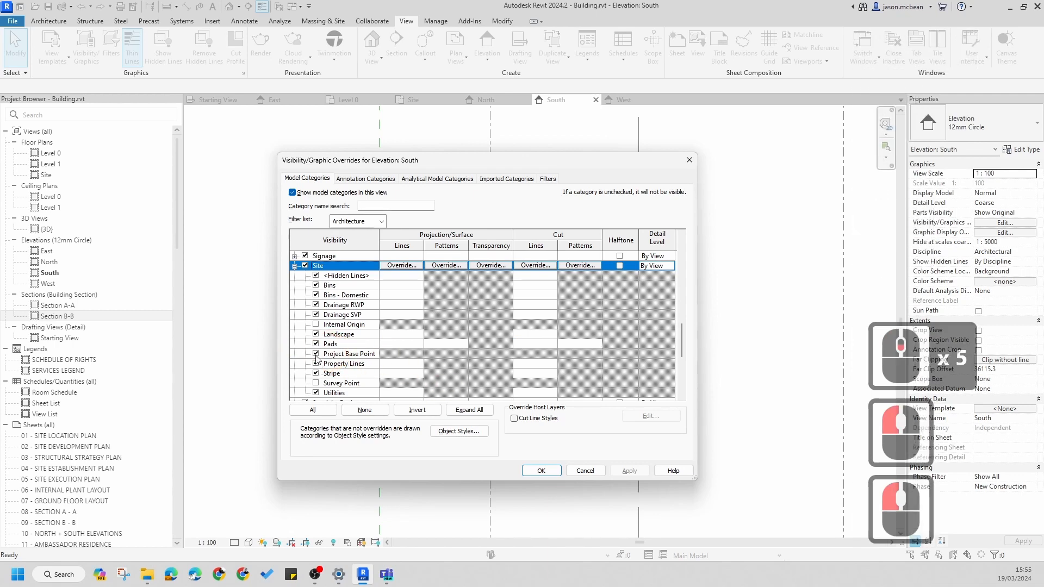
{"action": "left_click", "coordinate": [315, 354]}
{"action": "left_click", "coordinate": [541, 471]}
{"action": "left_click", "coordinate": [466, 415]}
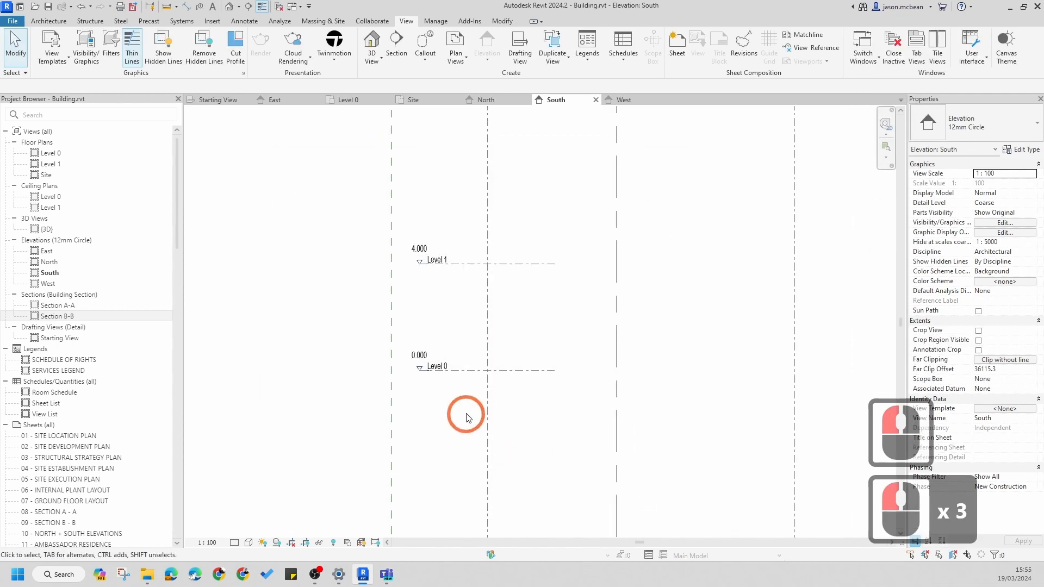
{"action": "scroll", "coordinate": [606, 350], "scroll_direction": "down", "scroll_amount": 6}
{"action": "key", "text": "Escape"}
{"action": "scroll", "coordinate": [444, 360], "scroll_direction": "up", "scroll_amount": 6}
{"action": "left_click", "coordinate": [511, 320]}
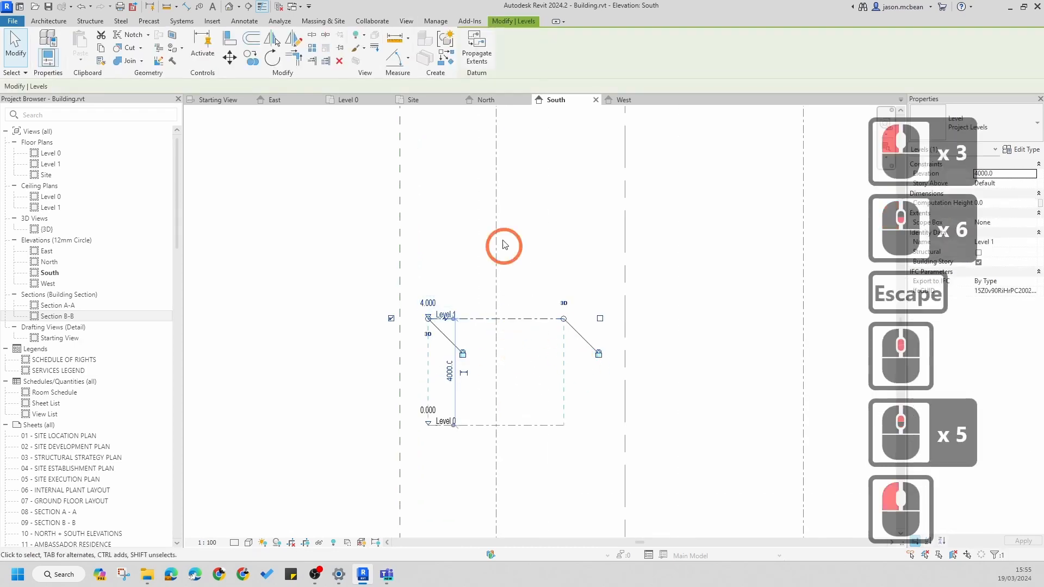
{"action": "scroll", "coordinate": [456, 314], "scroll_direction": "up", "scroll_amount": 4}
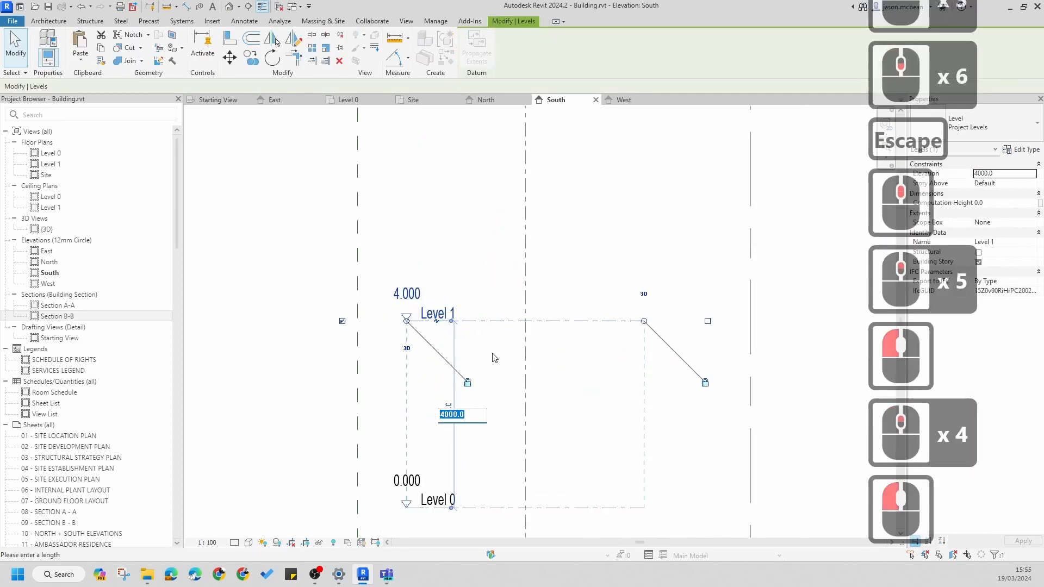
{"action": "key", "text": "Escape"}
{"action": "left_click", "coordinate": [496, 334]}
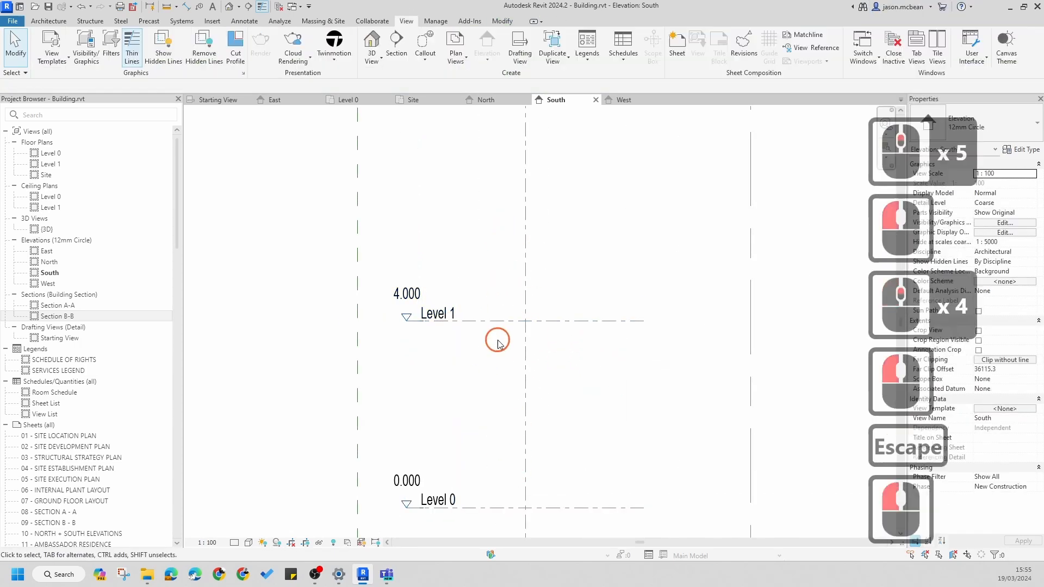
Set the height of Level 1 above Level 0 to 3600 mm
{"action": "left_click", "coordinate": [496, 324]}
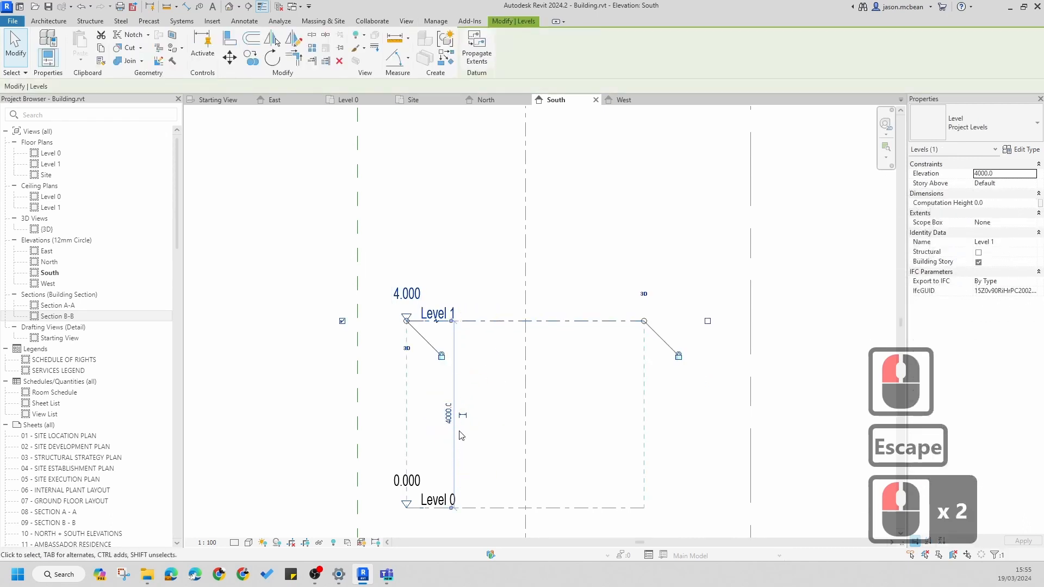
{"action": "left_click", "coordinate": [447, 419]}
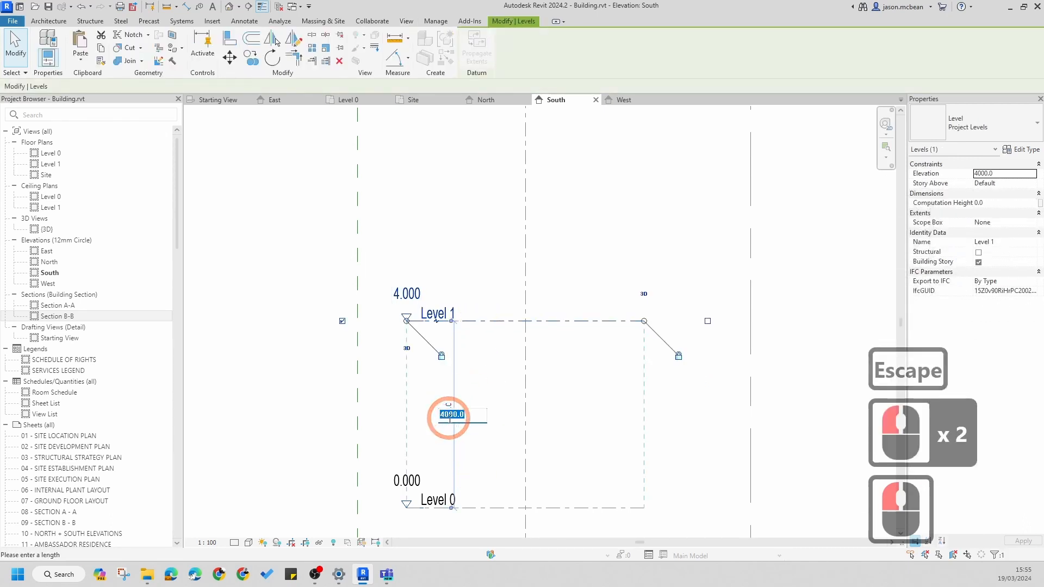
{"action": "type", "text": "3600"}
{"action": "key", "text": "Return"}
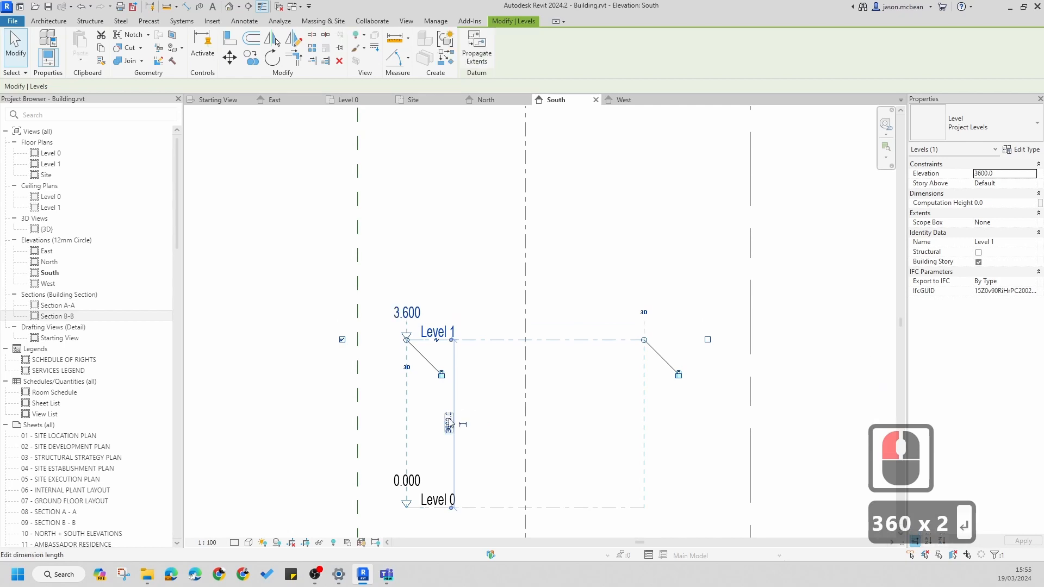
{"action": "key", "text": "Escape"}
{"action": "scroll", "coordinate": [428, 346], "scroll_direction": "down", "scroll_amount": 5}
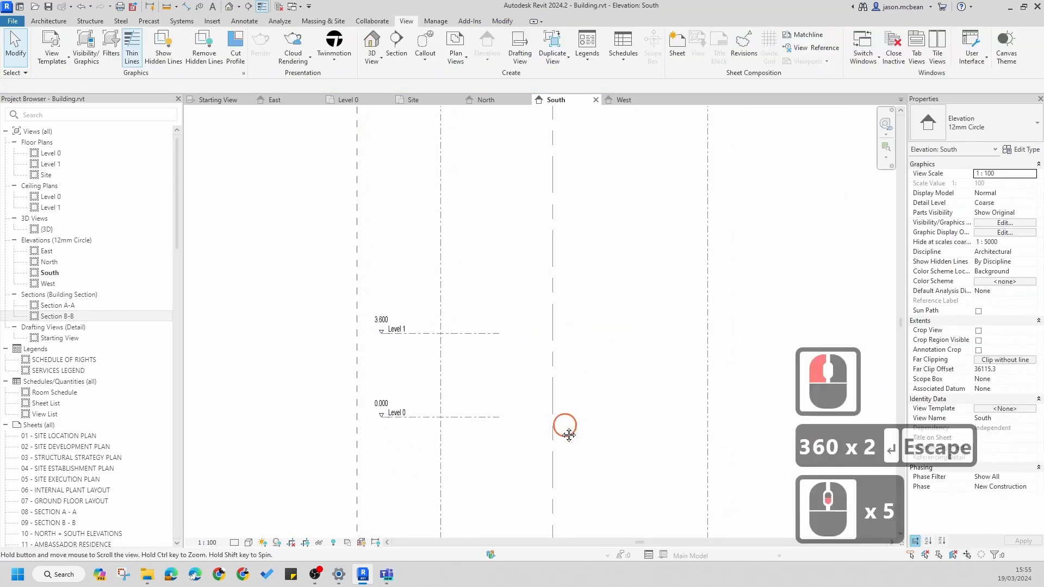
{"action": "left_click", "coordinate": [397, 419]}
{"action": "scroll", "coordinate": [454, 373], "scroll_direction": "down", "scroll_amount": 10}
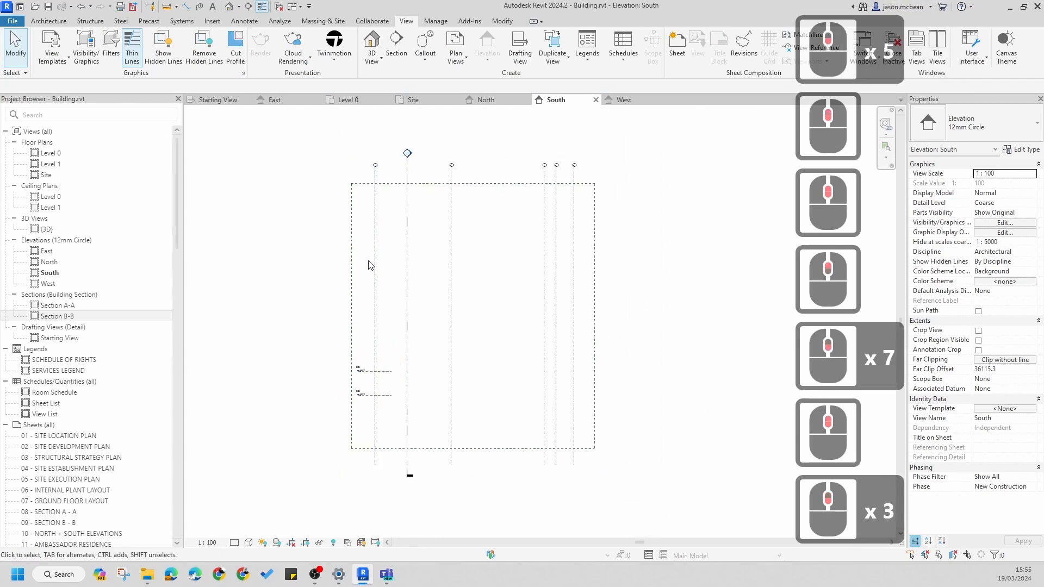
Change the type of both Level 0 and Level 1 in the South elevation to Project Datum
{"action": "scroll", "coordinate": [383, 409], "scroll_direction": "up", "scroll_amount": 8}
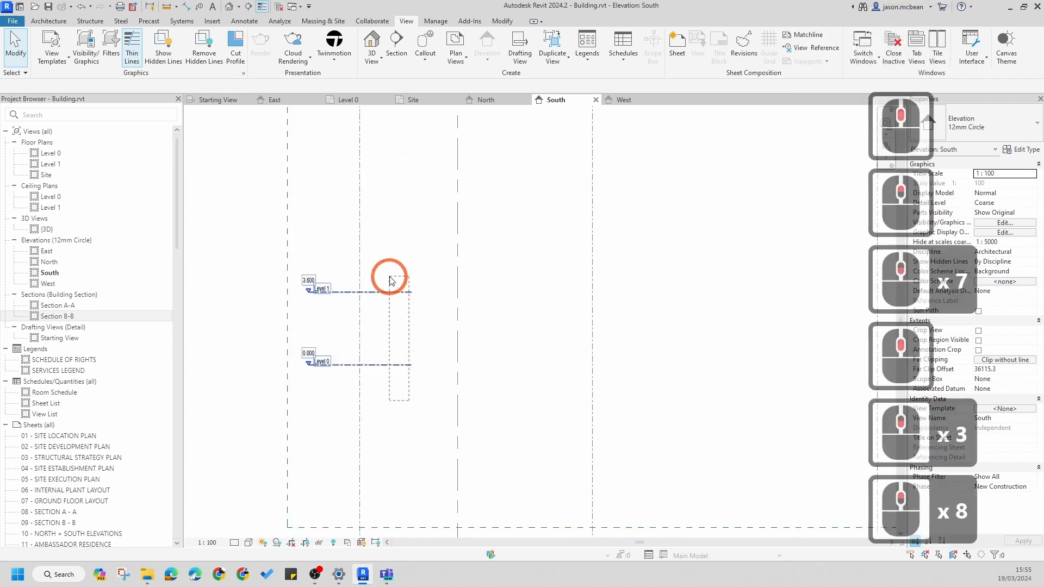
{"action": "left_click_drag", "start_coordinate": [409, 400], "coordinate": [390, 281]}
{"action": "left_click", "coordinate": [990, 128]}
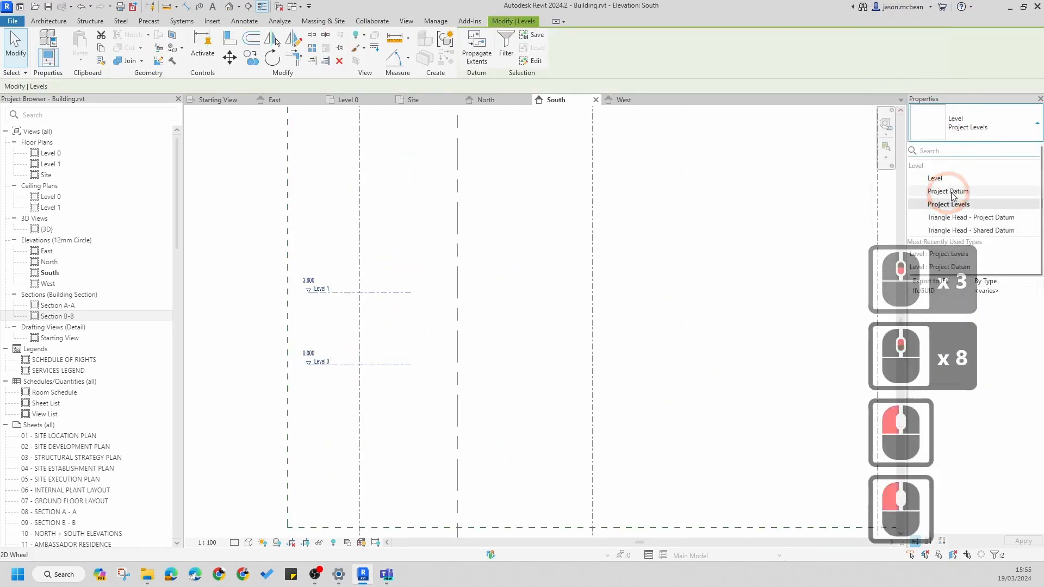
{"action": "left_click", "coordinate": [949, 191]}
{"action": "left_click", "coordinate": [379, 319]}
{"action": "scroll", "coordinate": [303, 350], "scroll_direction": "up", "scroll_amount": 7}
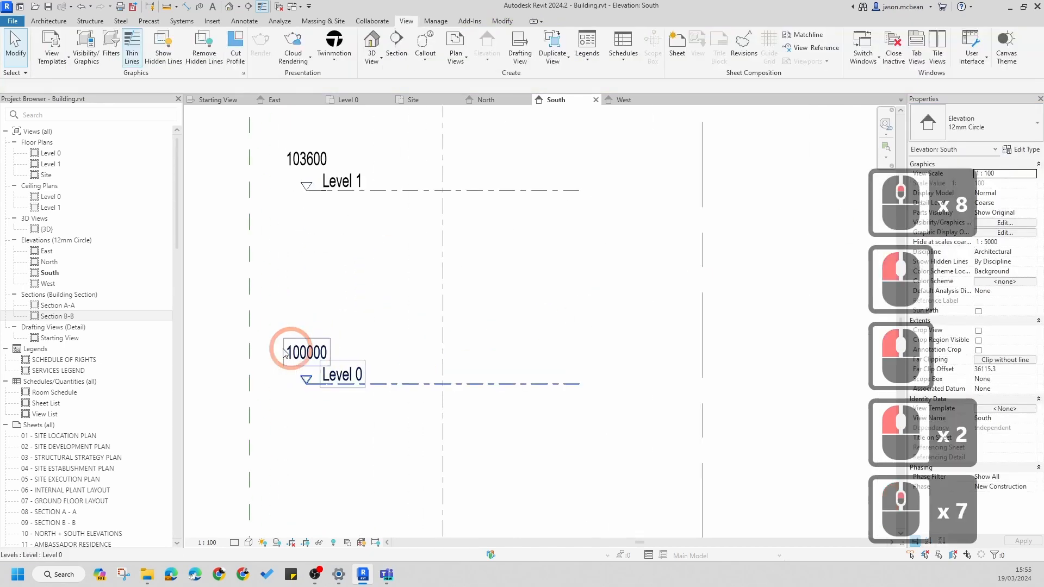
Review the level types available for Level 0 without changing its type
{"action": "scroll", "coordinate": [287, 346], "scroll_direction": "down", "scroll_amount": 5}
{"action": "left_click", "coordinate": [294, 348]}
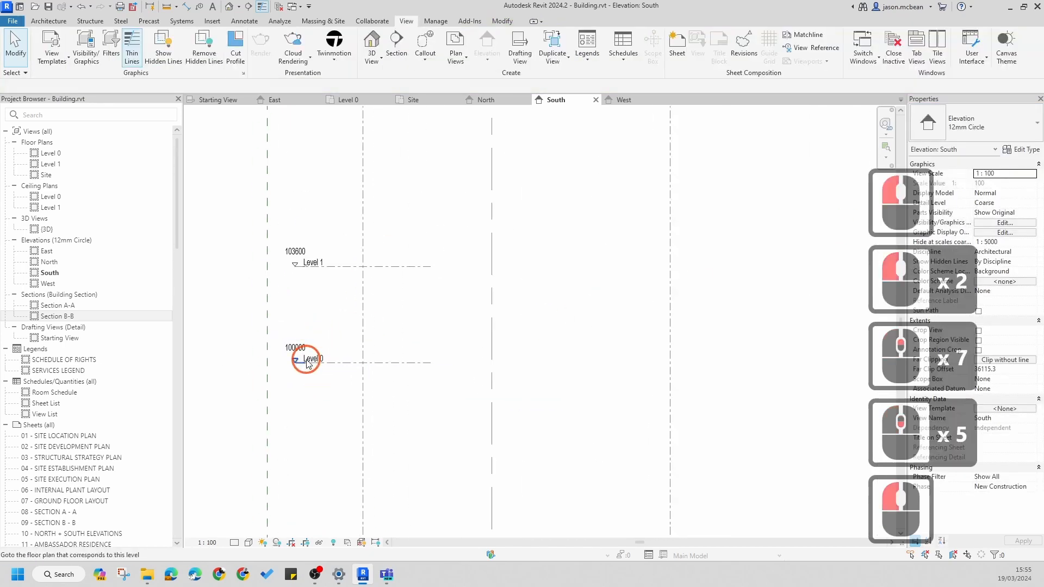
{"action": "key", "text": "Escape"}
{"action": "left_click", "coordinate": [296, 349]}
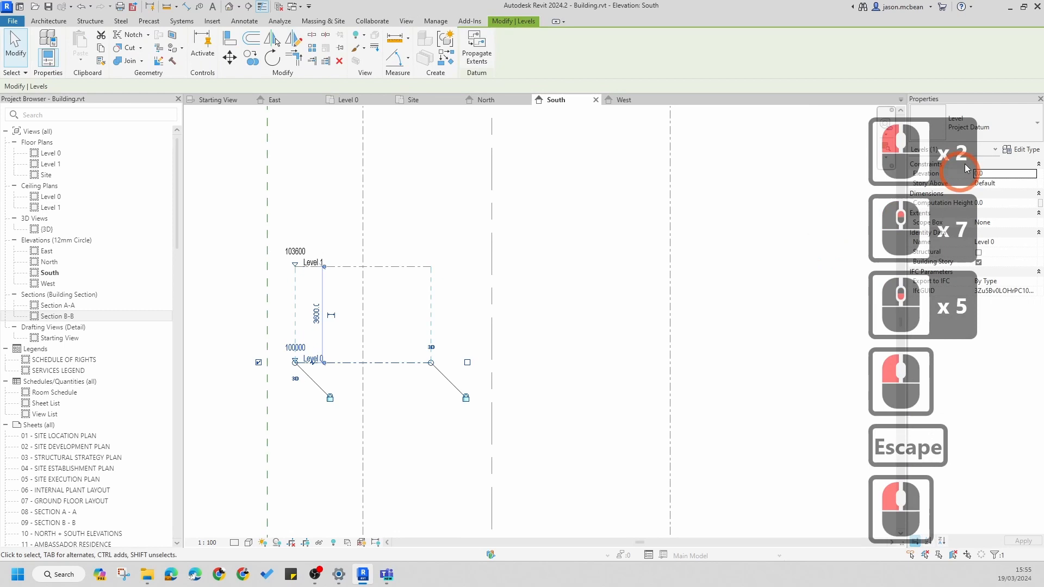
{"action": "left_click", "coordinate": [1016, 124]}
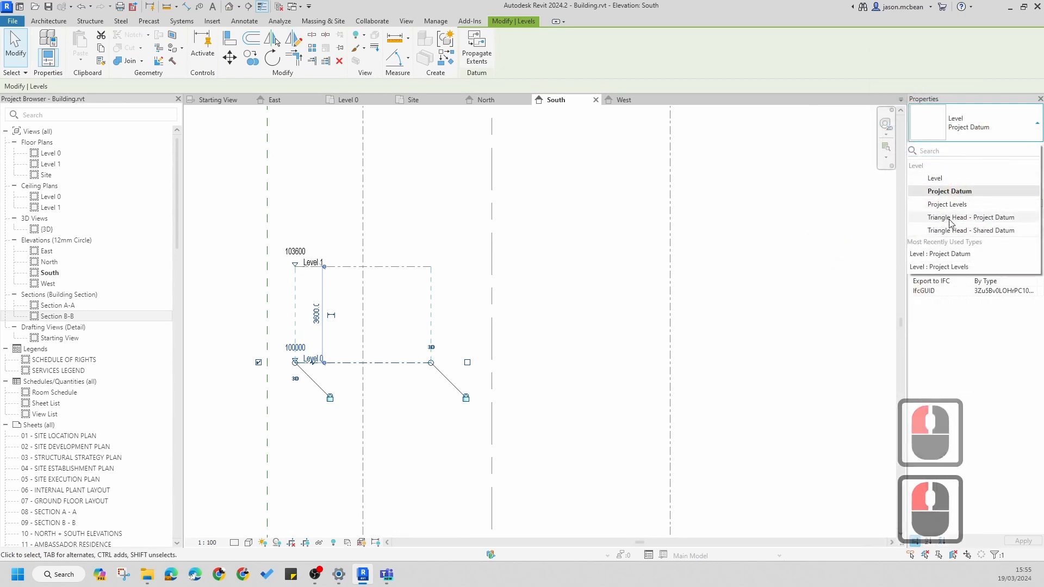
{"action": "key", "text": "Escape"}
{"action": "key", "text": "Escape"}
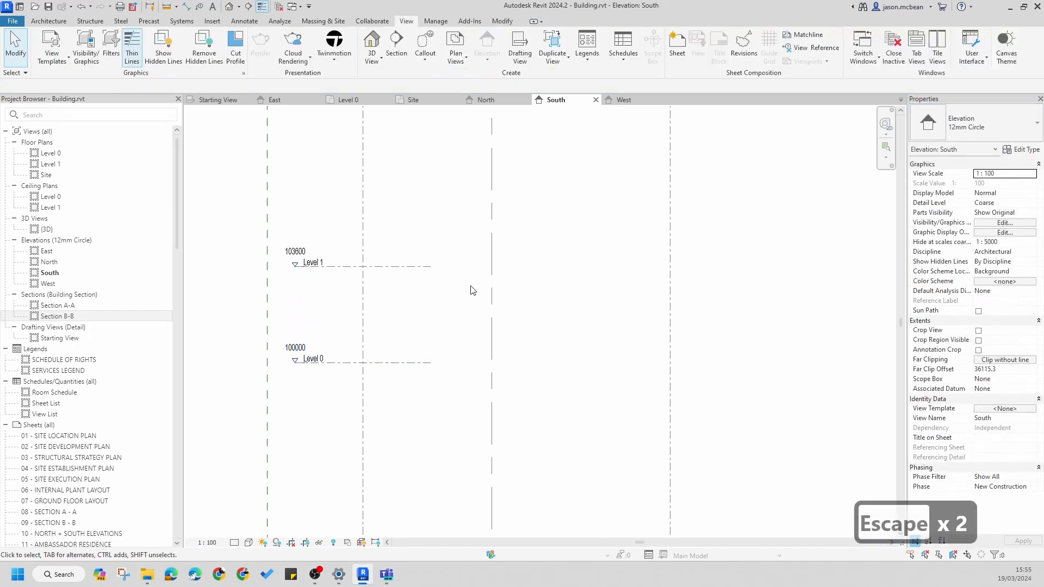
Examine the level heads and elevation values of Level 0 and Level 1 in the South elevation
{"action": "left_click", "coordinate": [326, 323]}
{"action": "scroll", "coordinate": [315, 369], "scroll_direction": "up", "scroll_amount": 5}
{"action": "middle_click_drag", "start_coordinate": [314, 369], "coordinate": [383, 374]}
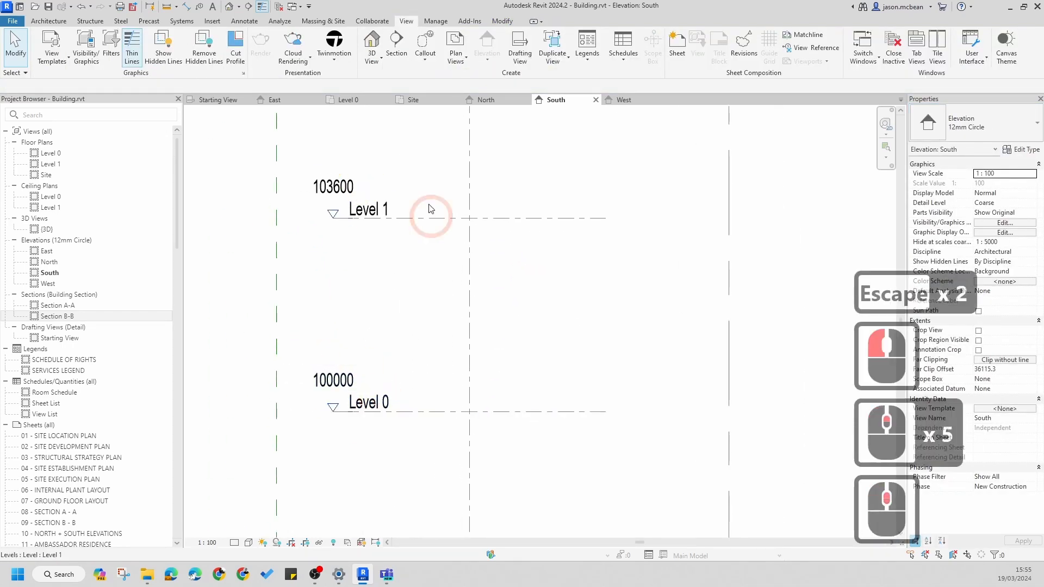
{"action": "scroll", "coordinate": [349, 222], "scroll_direction": "down", "scroll_amount": 5}
{"action": "middle_click_drag", "start_coordinate": [333, 221], "coordinate": [331, 240]}
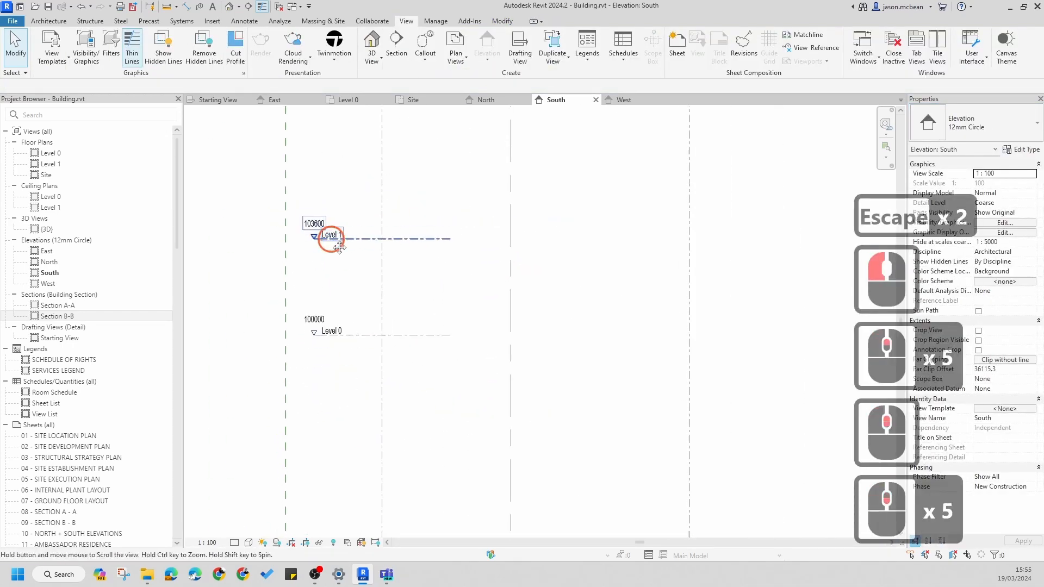
{"action": "middle_click_drag", "start_coordinate": [441, 304], "coordinate": [427, 369]}
{"action": "key", "text": "Escape"}
{"action": "scroll", "coordinate": [435, 299], "scroll_direction": "down", "scroll_amount": 3}
{"action": "key", "text": "Escape"}
{"action": "key", "text": "Escape"}
{"action": "scroll", "coordinate": [378, 379], "scroll_direction": "up", "scroll_amount": 5}
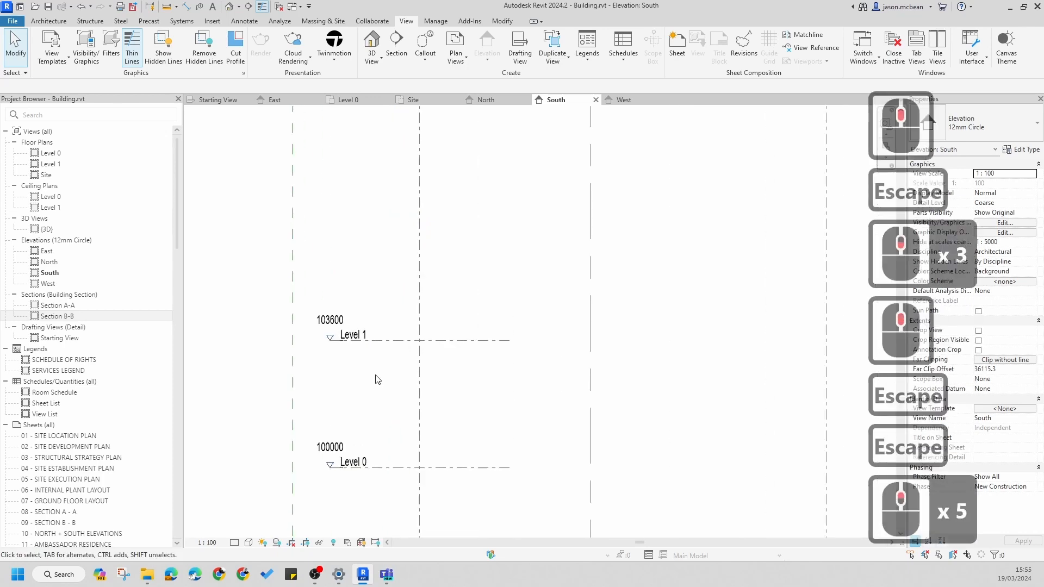
Draw a level at elevation 105300, about 1700 mm above Level 1, with its ends aligned to the existing level lines
{"action": "middle_click_drag", "start_coordinate": [374, 315], "coordinate": [354, 385]}
{"action": "scroll", "coordinate": [350, 235], "scroll_direction": "down", "scroll_amount": 4}
{"action": "middle_click_drag", "start_coordinate": [349, 198], "coordinate": [340, 224]}
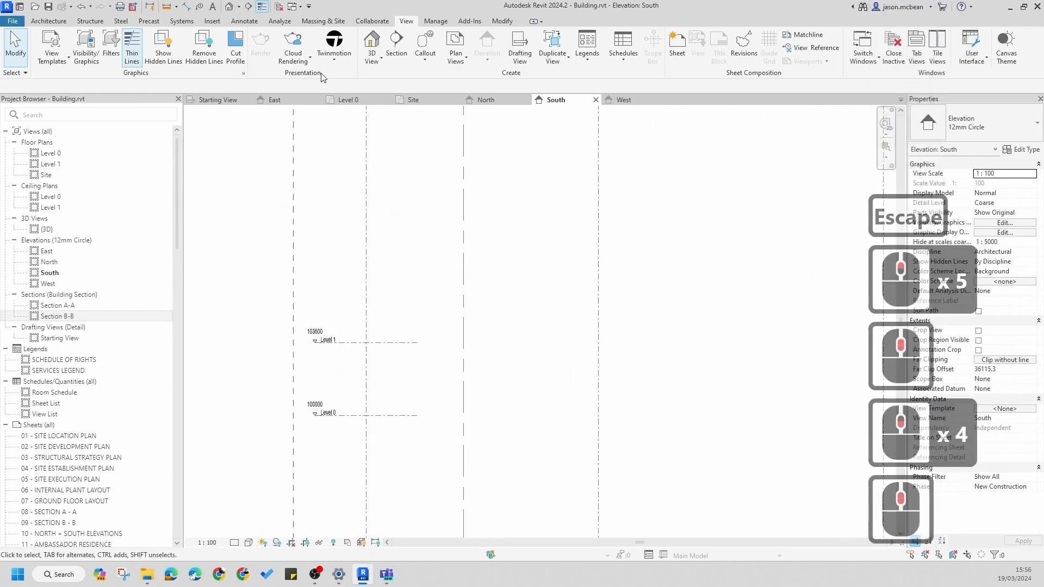
{"action": "left_click", "coordinate": [406, 23]}
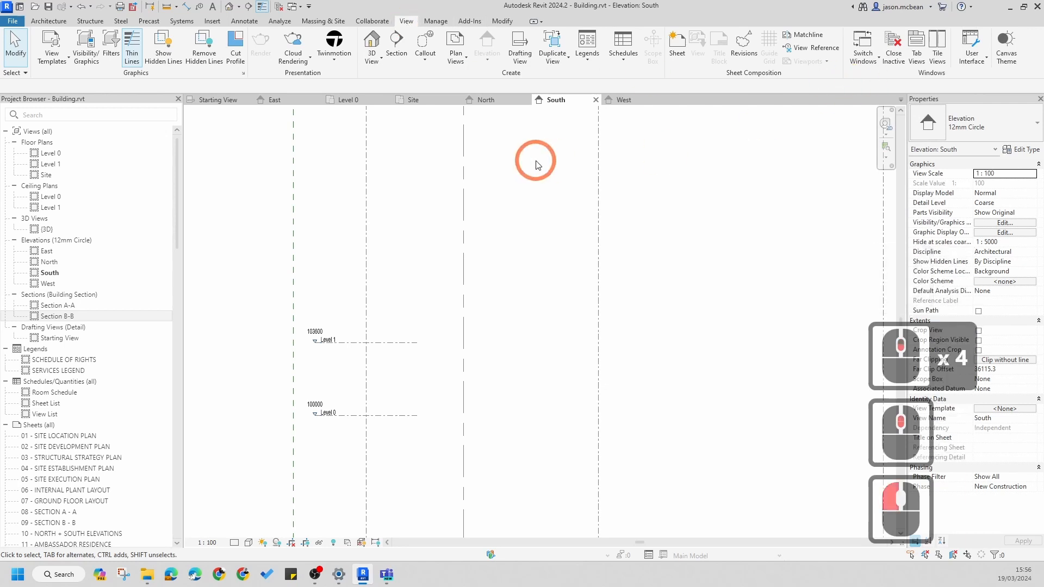
{"action": "left_click", "coordinate": [49, 21]}
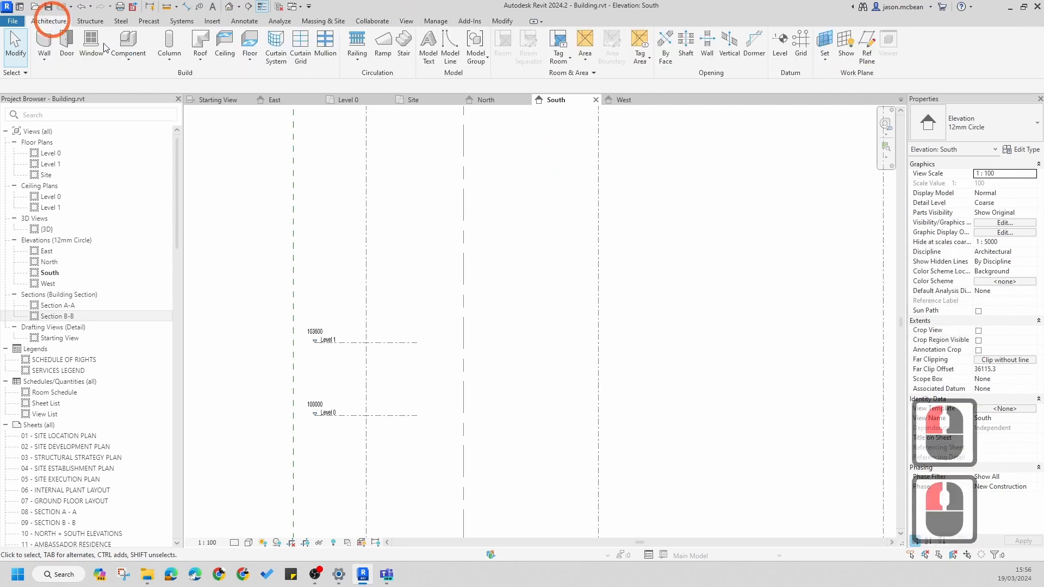
{"action": "left_click", "coordinate": [780, 41]}
{"action": "scroll", "coordinate": [331, 419], "scroll_direction": "up", "scroll_amount": 7}
{"action": "scroll", "coordinate": [310, 331], "scroll_direction": "up", "scroll_amount": 15}
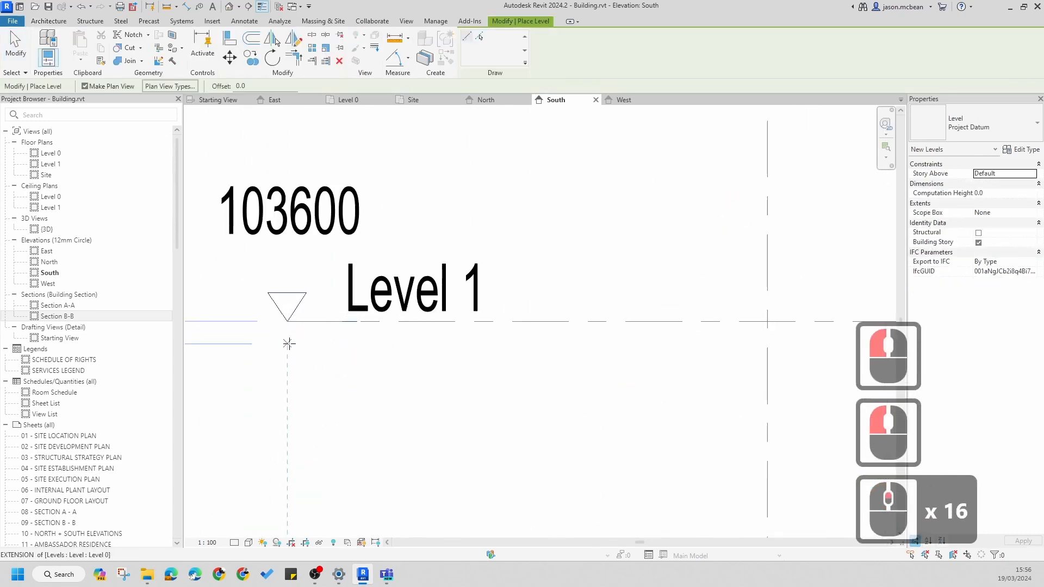
{"action": "scroll", "coordinate": [250, 272], "scroll_direction": "down", "scroll_amount": 3}
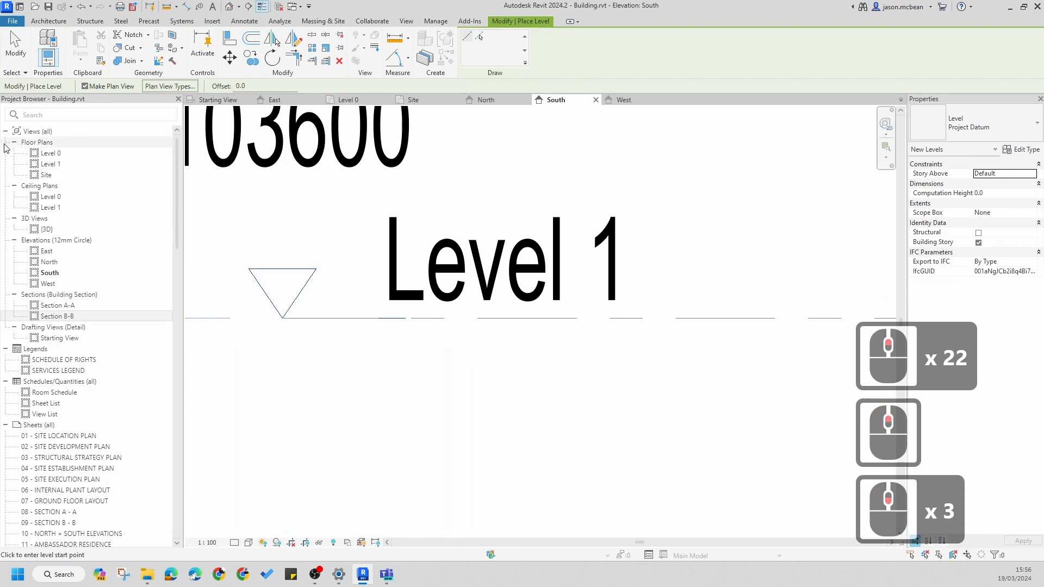
{"action": "scroll", "coordinate": [450, 391], "scroll_direction": "down", "scroll_amount": 12}
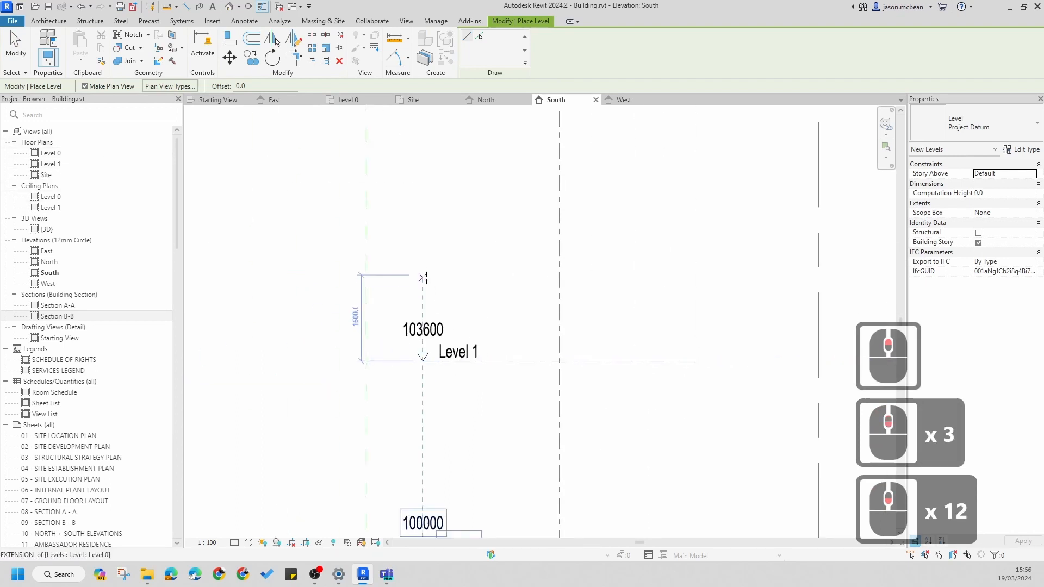
{"action": "left_click", "coordinate": [425, 272]}
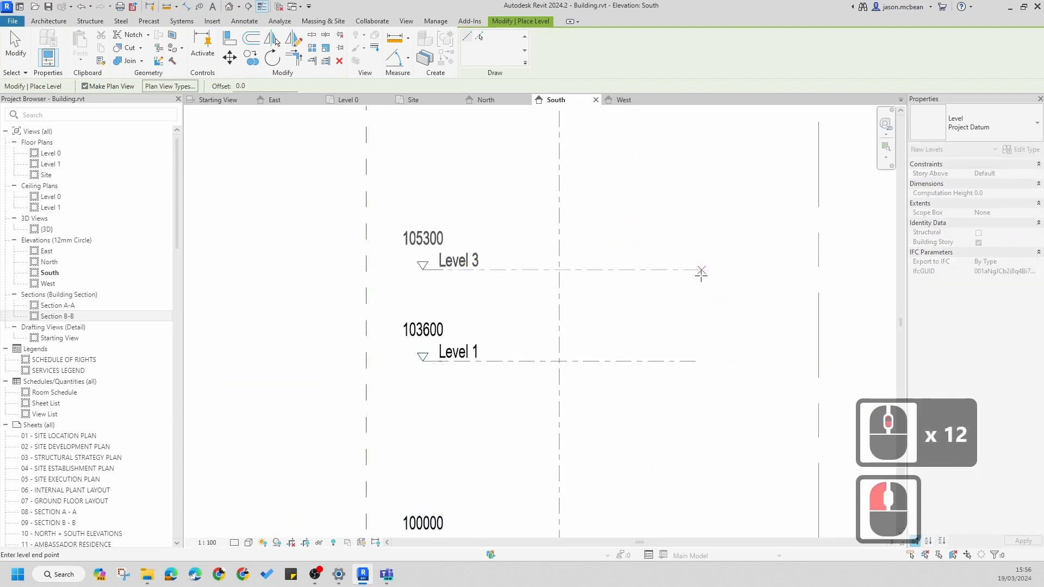
{"action": "left_click", "coordinate": [701, 270]}
Draw two more levels above, at elevations 107500 and 109100, aligned with the ends of the levels below
{"action": "middle_click_drag", "start_coordinate": [728, 183], "coordinate": [712, 298]}
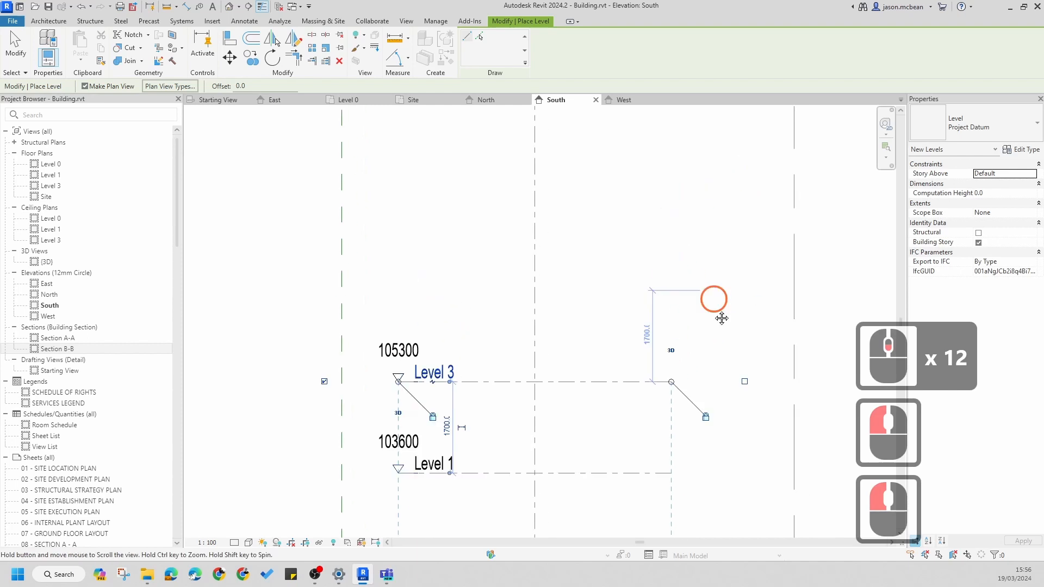
{"action": "left_click", "coordinate": [395, 289]}
{"action": "left_click", "coordinate": [668, 289]}
{"action": "scroll", "coordinate": [701, 353], "scroll_direction": "down", "scroll_amount": 3}
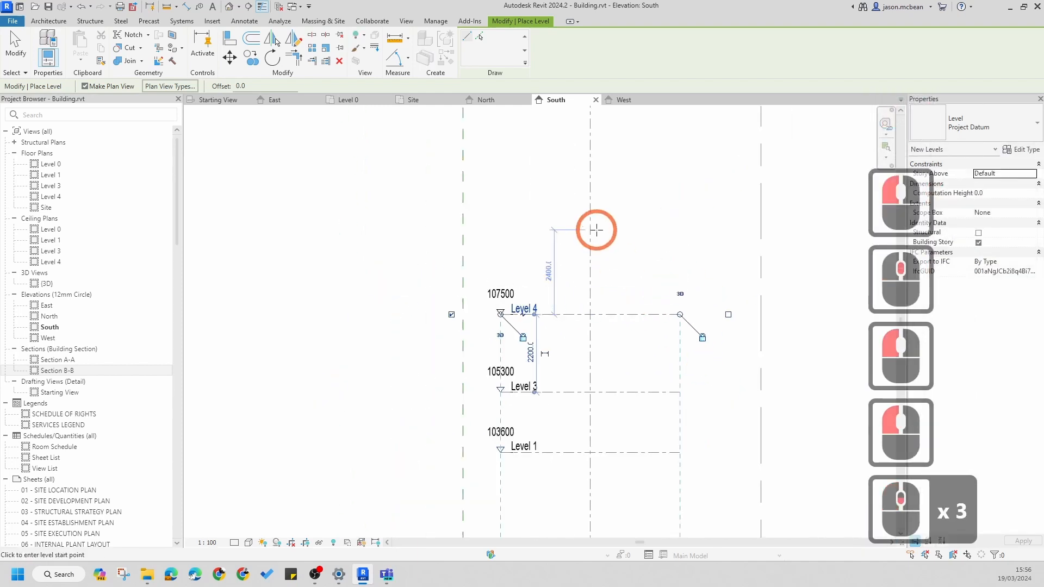
{"action": "middle_click_drag", "start_coordinate": [595, 230], "coordinate": [583, 303]}
{"action": "left_click", "coordinate": [477, 328]}
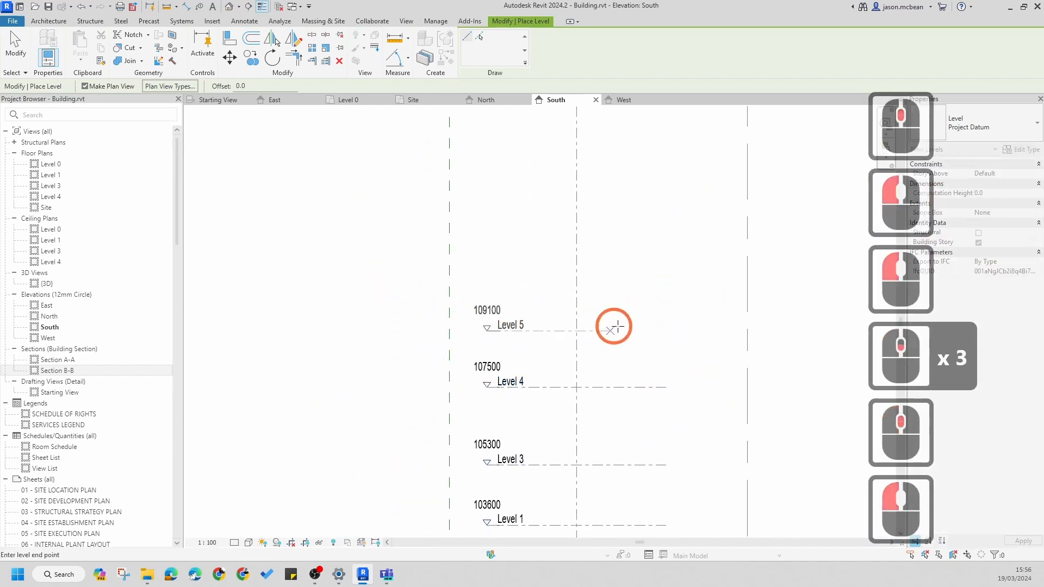
{"action": "left_click", "coordinate": [664, 328]}
Add two further levels above the 109100 level, at elevations 111300 and 113500, with their ends aligned
{"action": "middle_click_drag", "start_coordinate": [624, 209], "coordinate": [625, 311]}
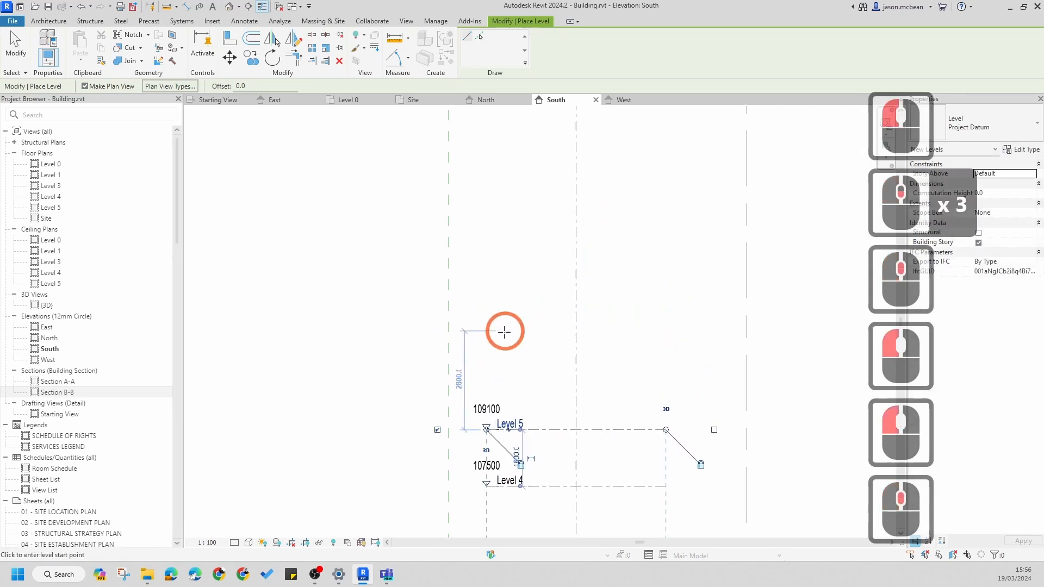
{"action": "left_click", "coordinate": [486, 351]}
{"action": "left_click", "coordinate": [664, 351]}
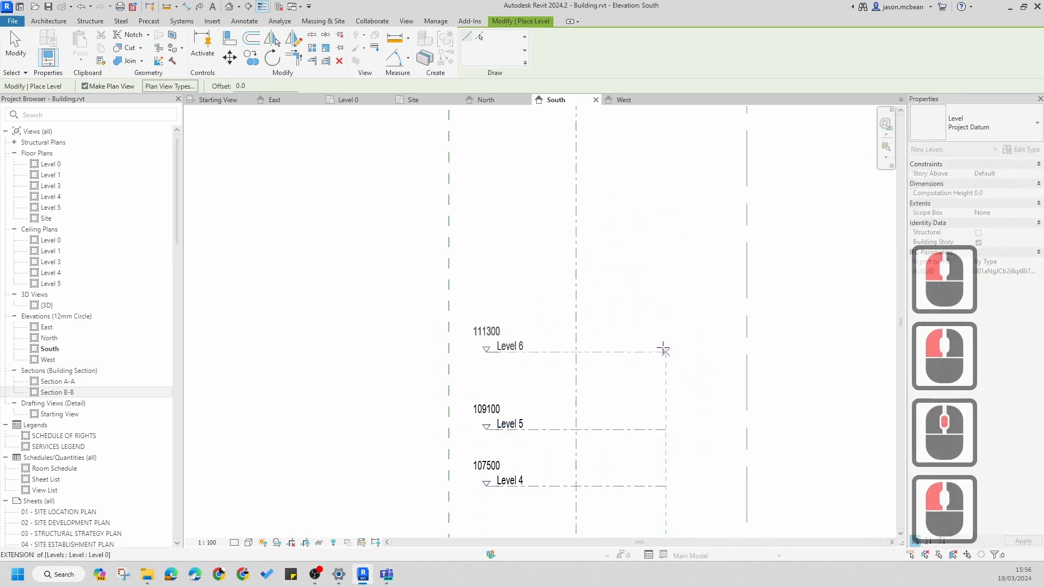
{"action": "left_click", "coordinate": [664, 351]}
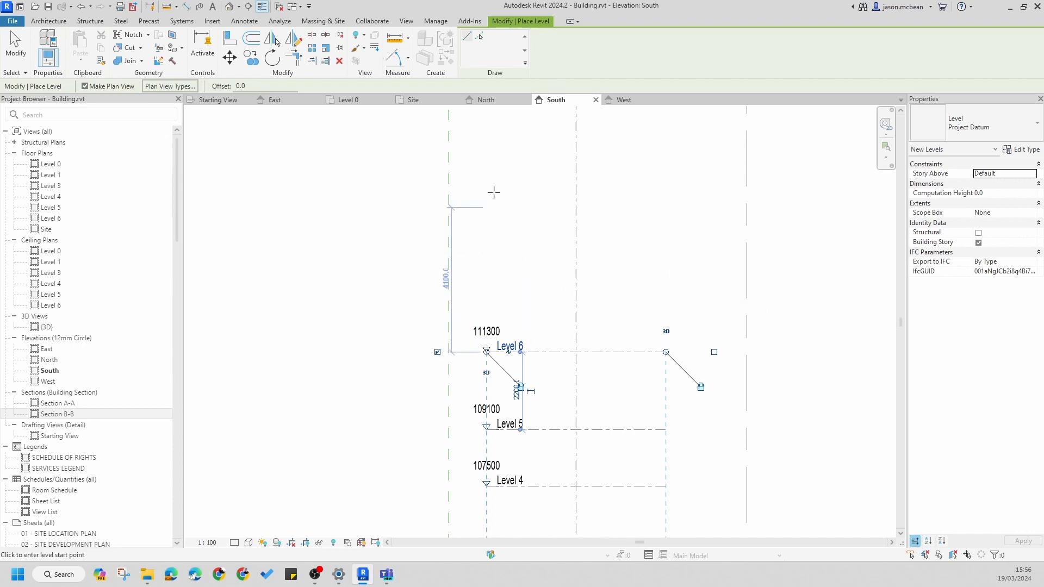
{"action": "left_click", "coordinate": [486, 272]}
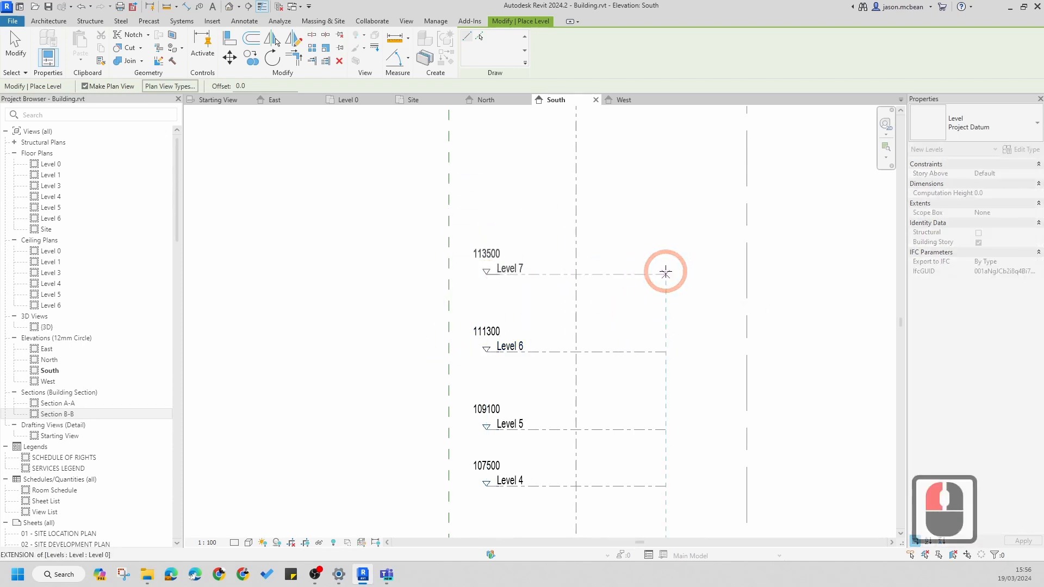
{"action": "left_click", "coordinate": [666, 273]}
Draw the topmost level at elevation 115700, aligned with the ends of the levels below
{"action": "scroll", "coordinate": [690, 273], "scroll_direction": "down", "scroll_amount": 5}
{"action": "middle_click_drag", "start_coordinate": [690, 272], "coordinate": [634, 273]}
{"action": "scroll", "coordinate": [634, 272], "scroll_direction": "up", "scroll_amount": 5}
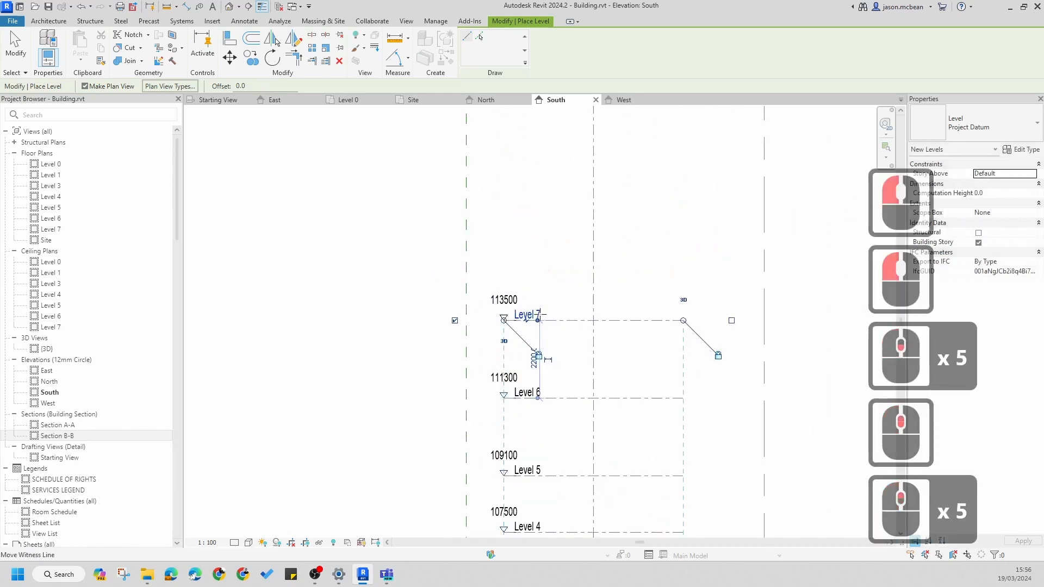
{"action": "scroll", "coordinate": [551, 268], "scroll_direction": "up", "scroll_amount": 1}
{"action": "left_click", "coordinate": [734, 258]}
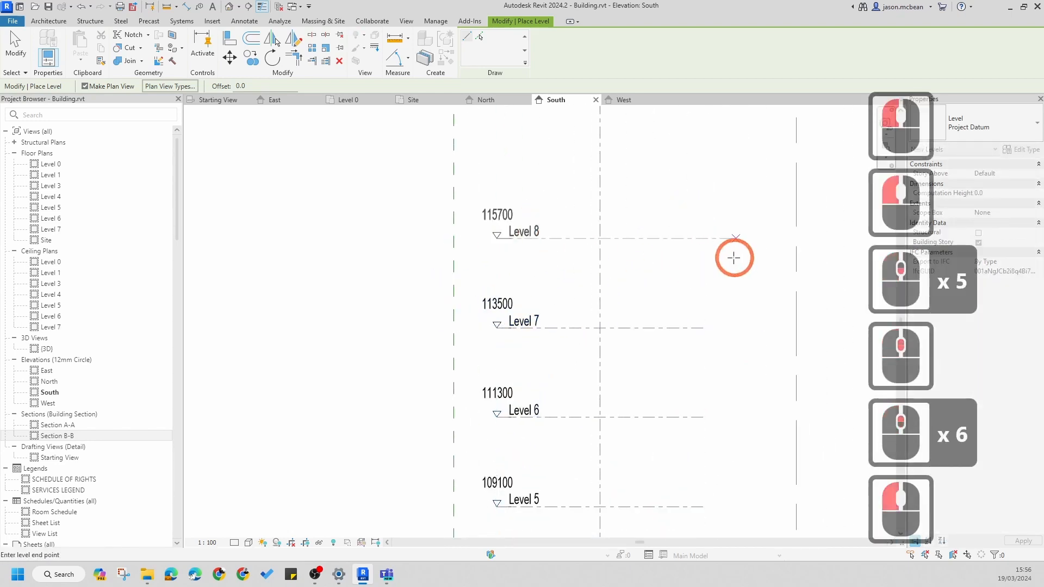
{"action": "left_click", "coordinate": [701, 246]}
{"action": "scroll", "coordinate": [718, 140], "scroll_direction": "down", "scroll_amount": 5}
{"action": "key", "text": "Escape"}
Draw a level below Level 0 at elevation 98400, matching the existing levels' length, and finish placing levels
{"action": "middle_click_drag", "start_coordinate": [670, 385], "coordinate": [573, 270]}
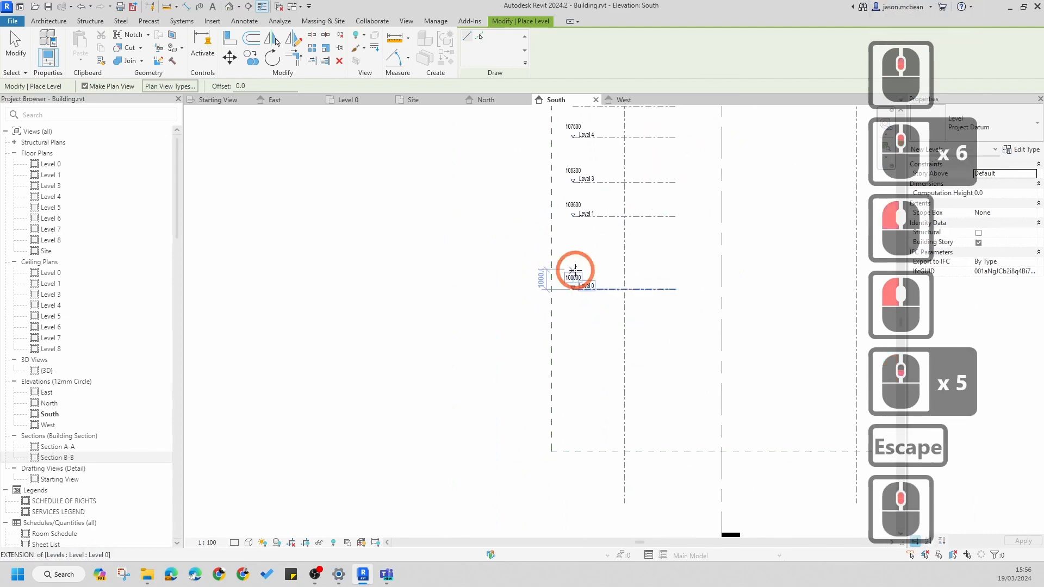
{"action": "scroll", "coordinate": [574, 271], "scroll_direction": "up", "scroll_amount": 6}
{"action": "left_click", "coordinate": [559, 348]}
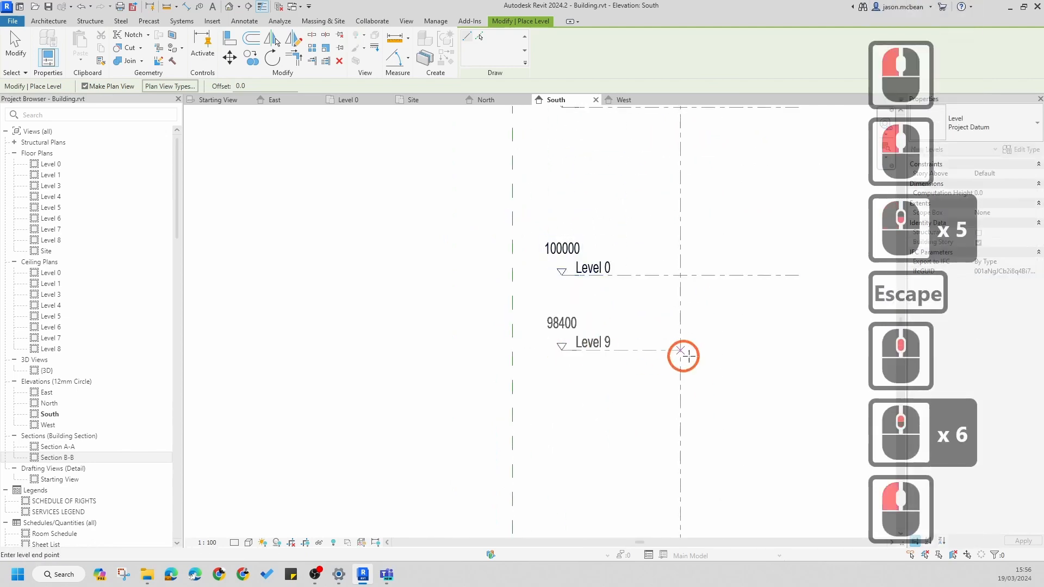
{"action": "left_click", "coordinate": [797, 348]}
{"action": "key", "text": "Escape"}
{"action": "key", "text": "Escape"}
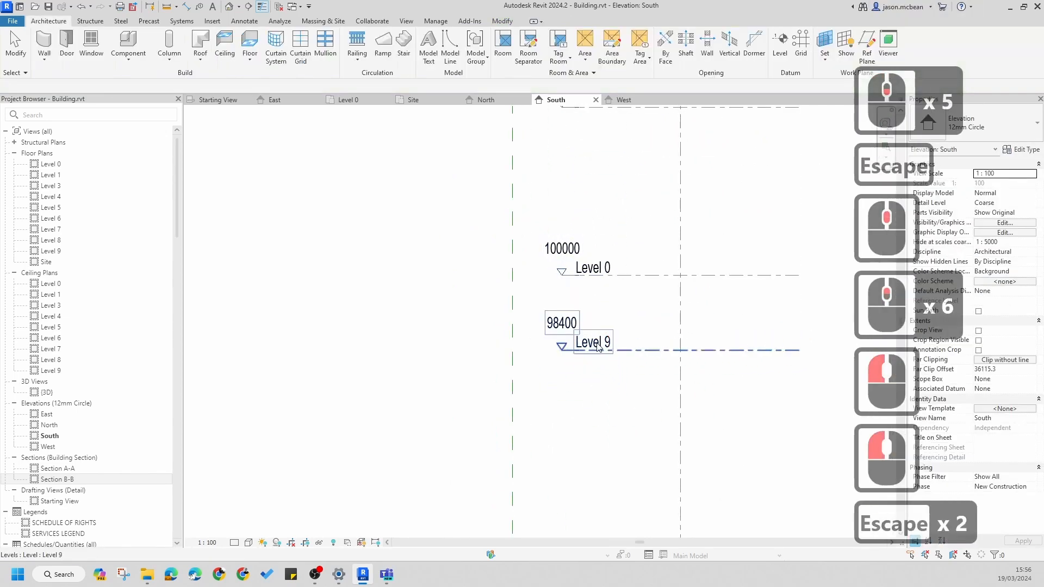
Rename the level below Level 0 to B1, renaming its corresponding views as well
{"action": "left_click", "coordinate": [598, 348]}
{"action": "left_click", "coordinate": [598, 348]}
{"action": "type", "text": "B1"}
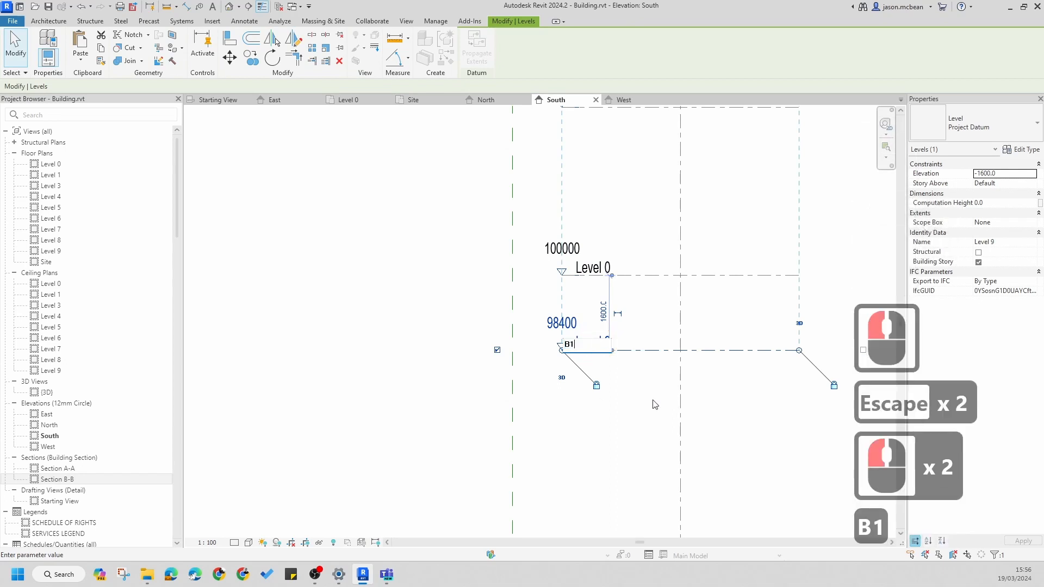
{"action": "left_click", "coordinate": [640, 461]}
{"action": "scroll", "coordinate": [602, 315], "scroll_direction": "down", "scroll_amount": 4}
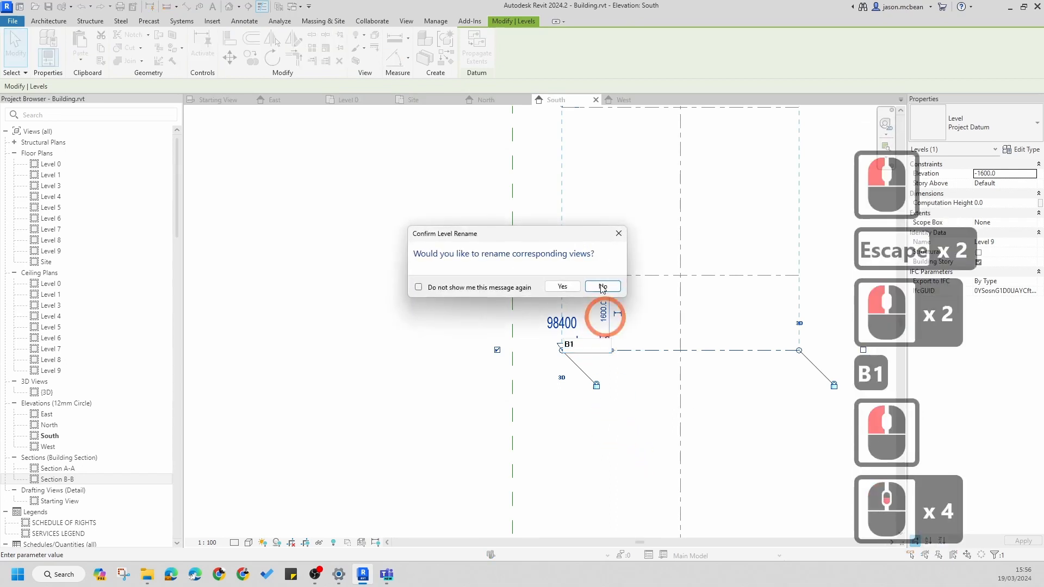
{"action": "left_click", "coordinate": [563, 286]}
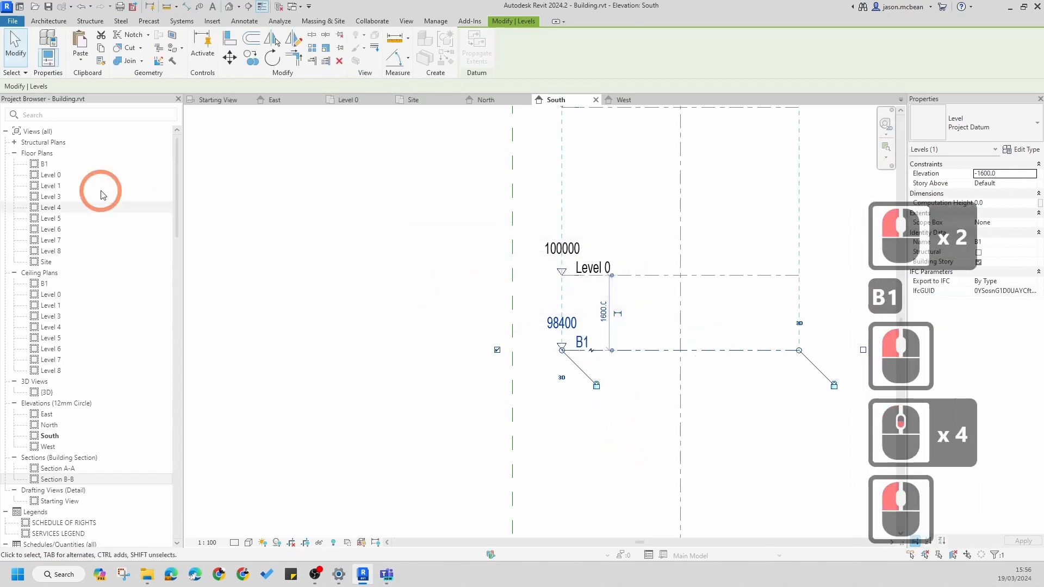
{"action": "key", "text": "Escape"}
Draw a second basement level below B1 at elevation 96600, aligned with the ends of the levels above
{"action": "scroll", "coordinate": [390, 391], "scroll_direction": "down", "scroll_amount": 4}
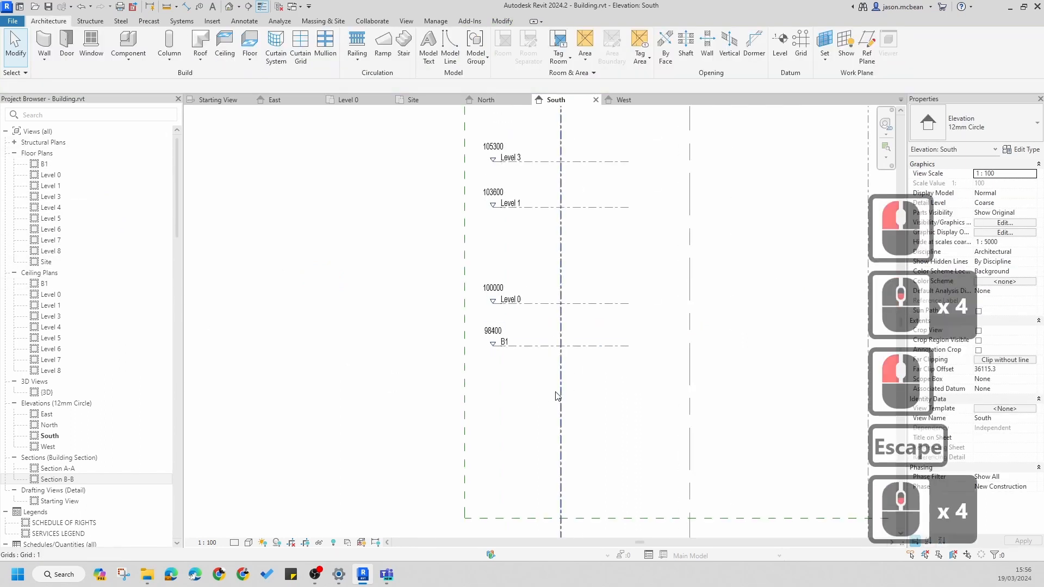
{"action": "left_click", "coordinate": [779, 43]}
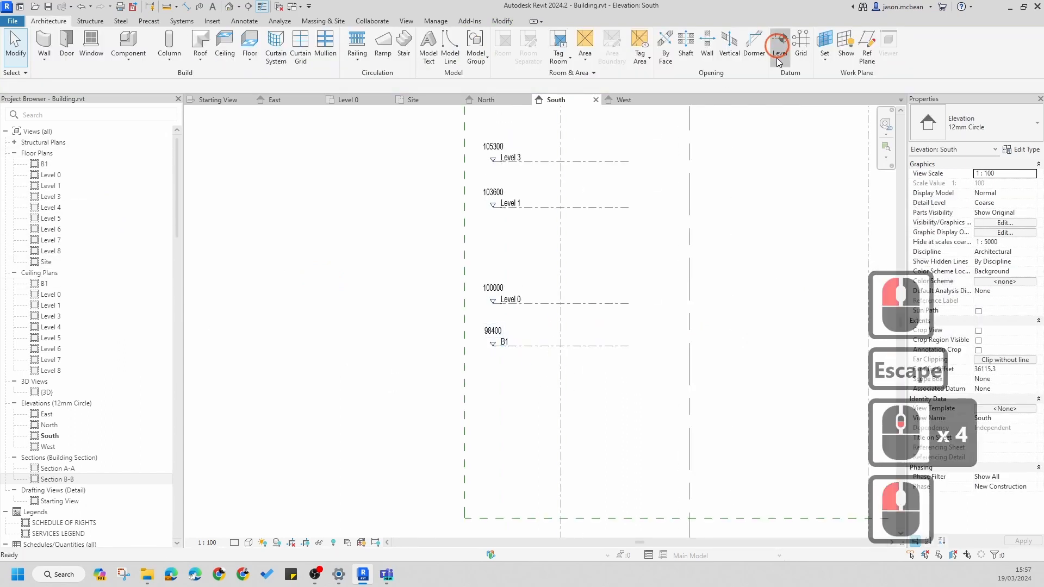
{"action": "left_click", "coordinate": [492, 393]}
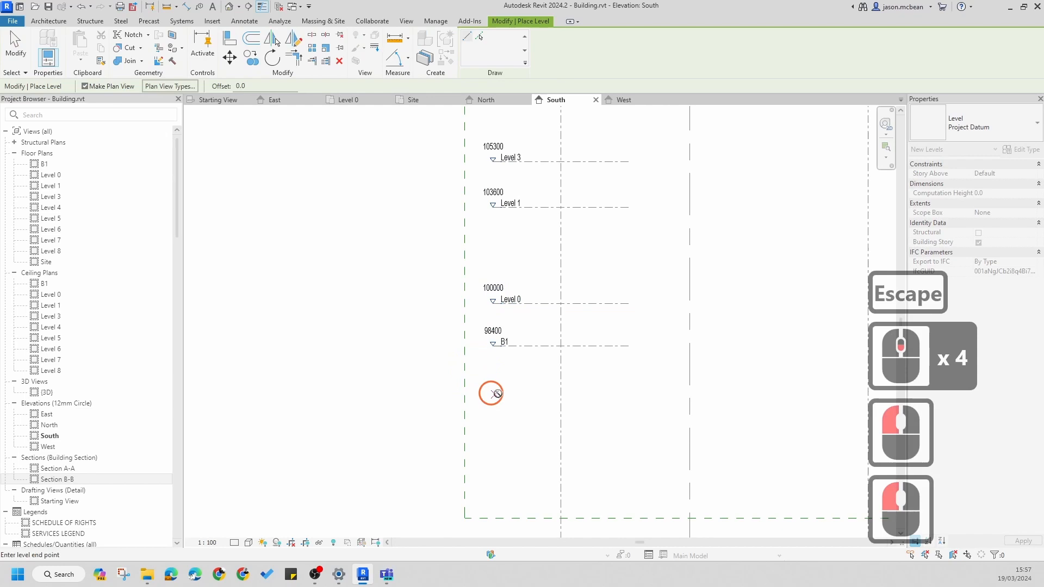
{"action": "left_click", "coordinate": [627, 387]}
{"action": "key", "text": "Escape"}
{"action": "scroll", "coordinate": [533, 370], "scroll_direction": "up", "scroll_amount": 6}
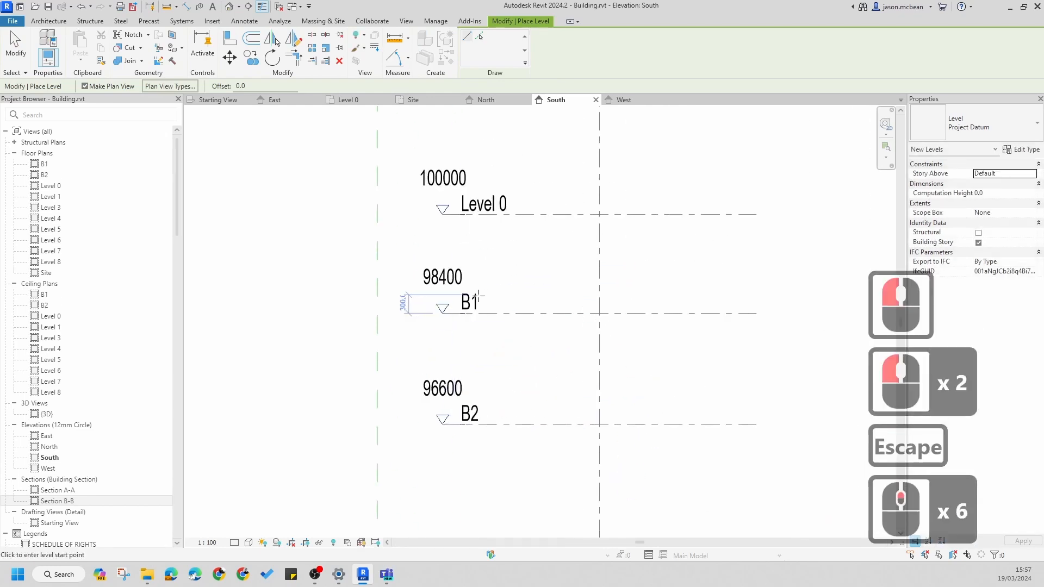
{"action": "key", "text": "Escape"}
{"action": "scroll", "coordinate": [590, 373], "scroll_direction": "down", "scroll_amount": 7}
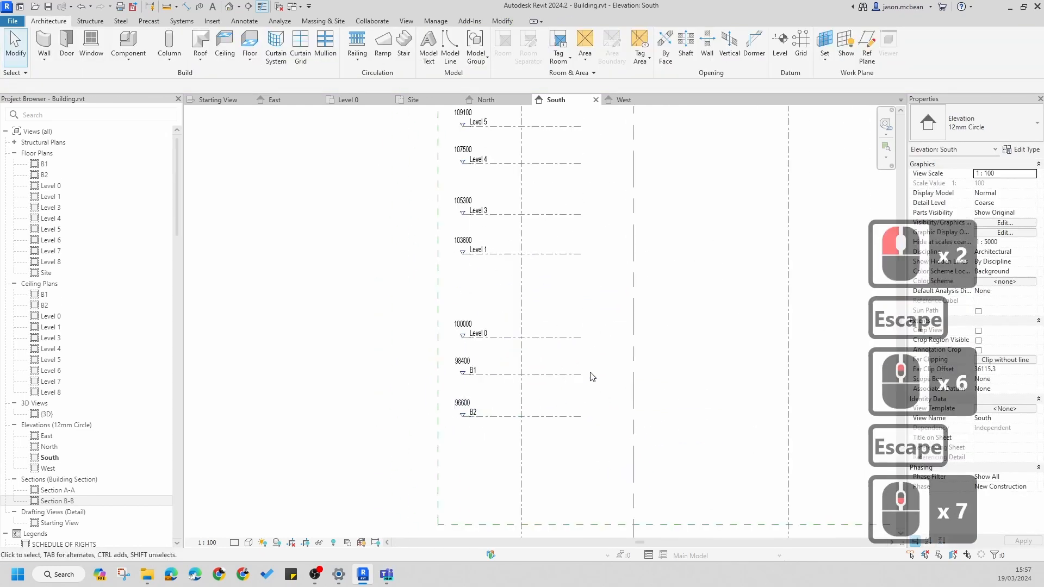
{"action": "middle_click_drag", "start_coordinate": [590, 373], "coordinate": [489, 368]}
{"action": "key", "text": "Escape"}
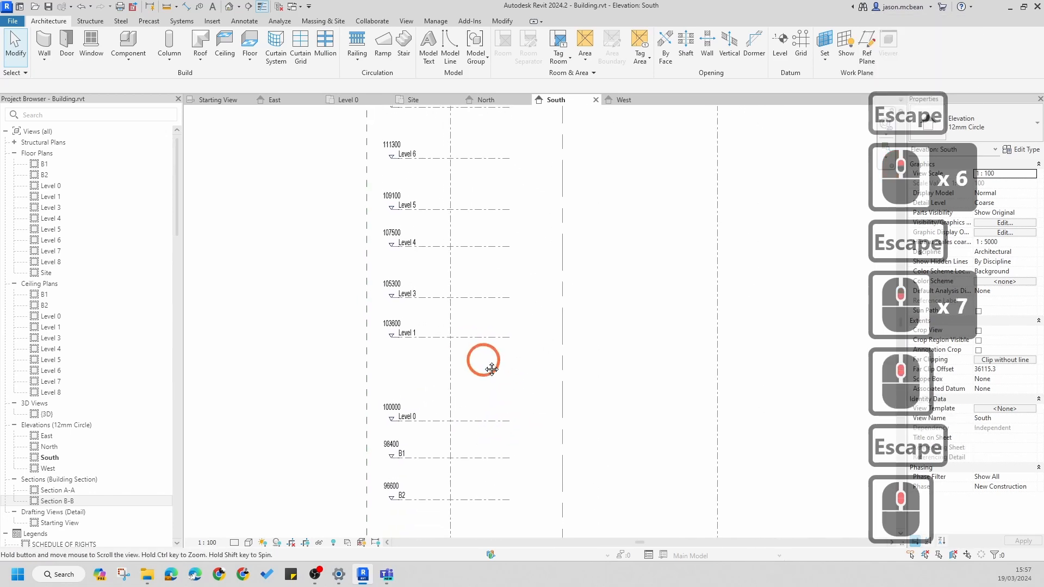
Select all level instances at once and assign them to Scope Box 1
{"action": "middle_click", "coordinate": [485, 366]}
{"action": "scroll", "coordinate": [483, 366], "scroll_direction": "up", "scroll_amount": 1}
{"action": "scroll", "coordinate": [482, 365], "scroll_direction": "down", "scroll_amount": 5}
{"action": "left_click", "coordinate": [450, 348]}
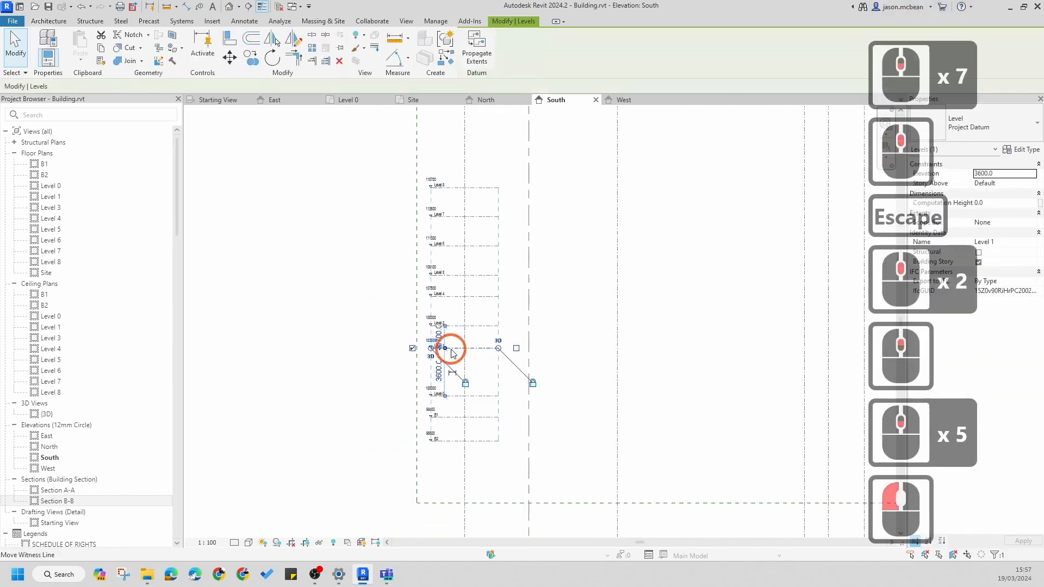
{"action": "right_click", "coordinate": [452, 352]}
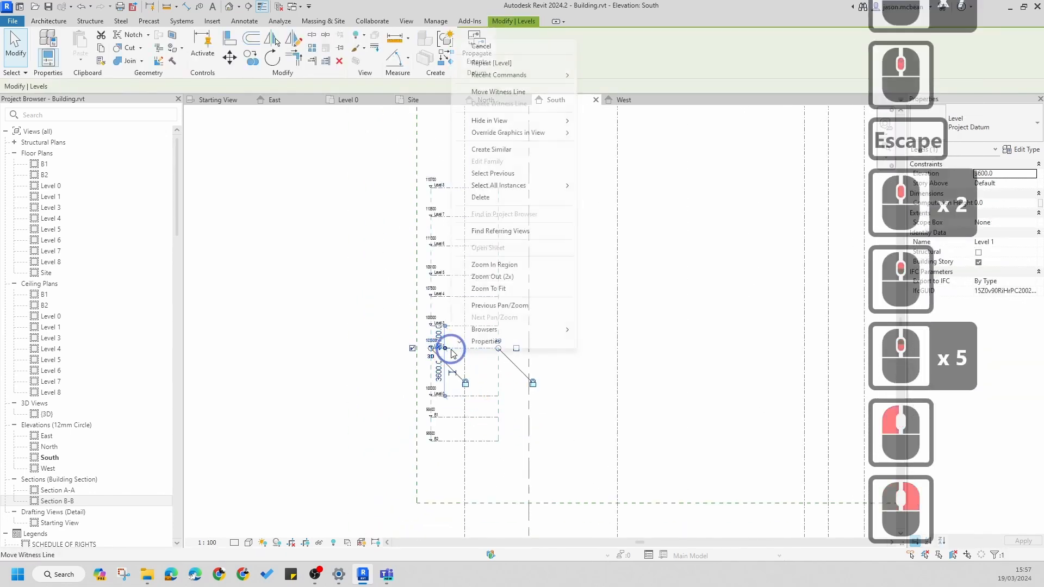
{"action": "left_click", "coordinate": [525, 188]}
{"action": "left_click", "coordinate": [603, 188]}
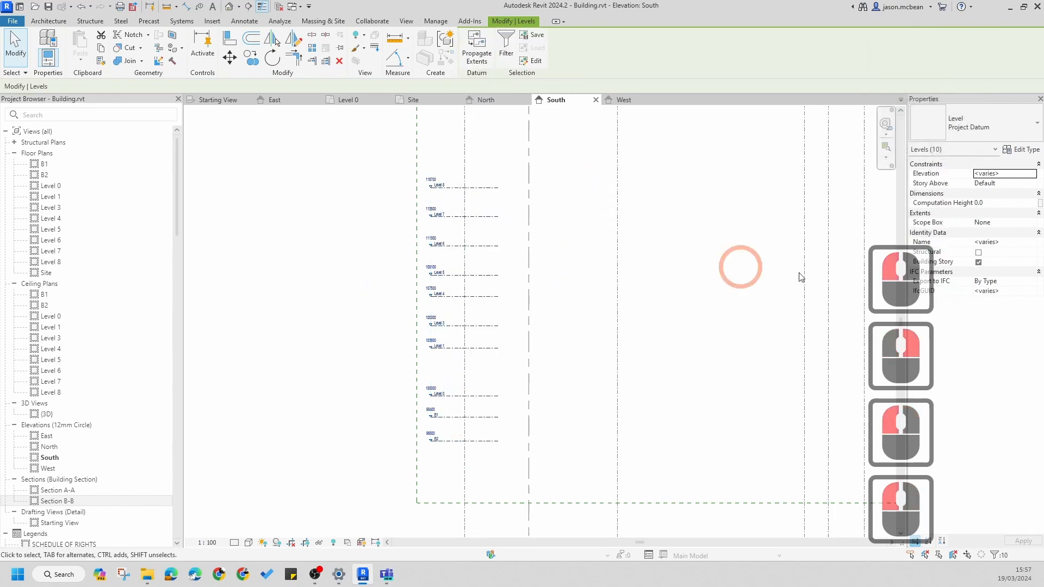
{"action": "left_click", "coordinate": [1033, 224]}
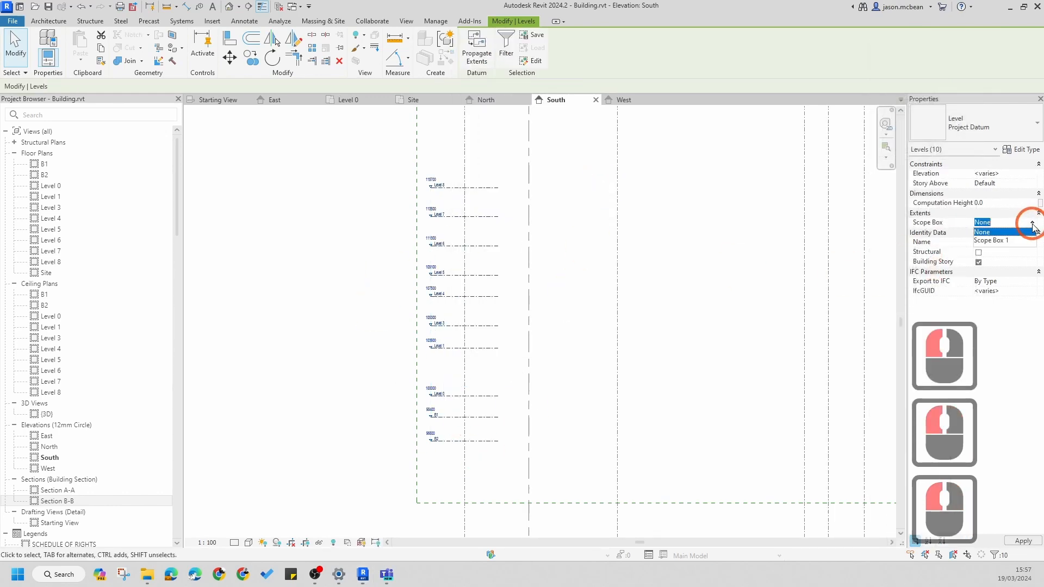
{"action": "left_click", "coordinate": [1002, 242]}
{"action": "scroll", "coordinate": [487, 305], "scroll_direction": "down", "scroll_amount": 4}
{"action": "middle_click_drag", "start_coordinate": [601, 328], "coordinate": [589, 375]}
{"action": "key", "text": "Escape"}
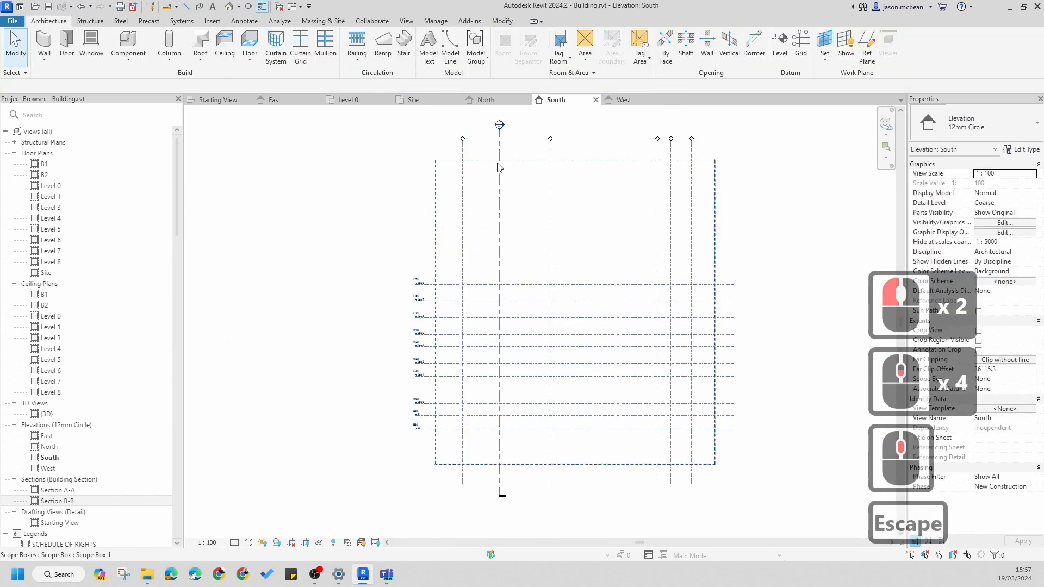
{"action": "left_click", "coordinate": [526, 160]}
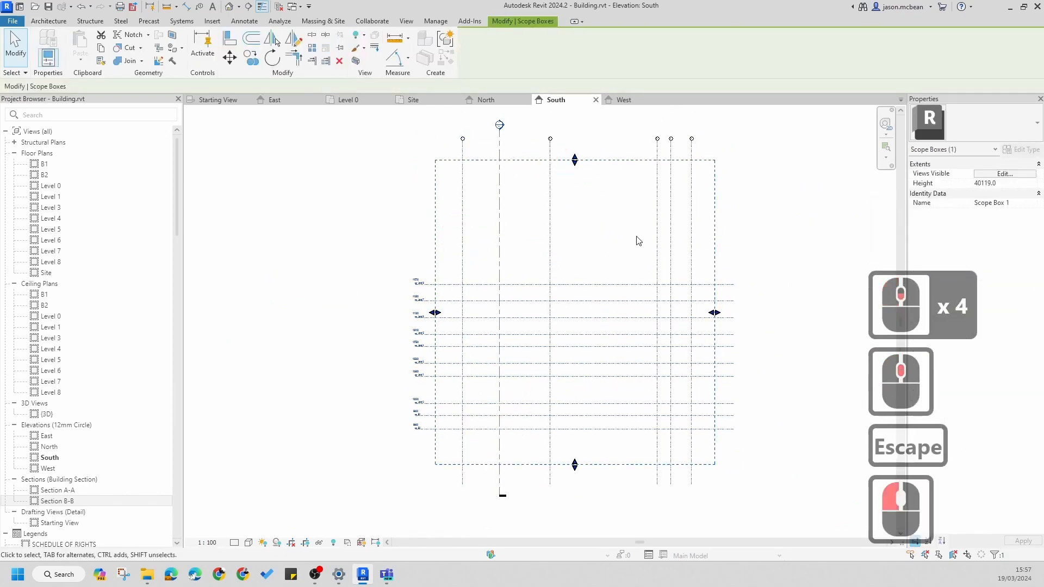
{"action": "scroll", "coordinate": [390, 462], "scroll_direction": "up", "scroll_amount": 4}
{"action": "key", "text": "Escape"}
{"action": "scroll", "coordinate": [380, 337], "scroll_direction": "down", "scroll_amount": 4}
{"action": "scroll", "coordinate": [533, 434], "scroll_direction": "down", "scroll_amount": 1}
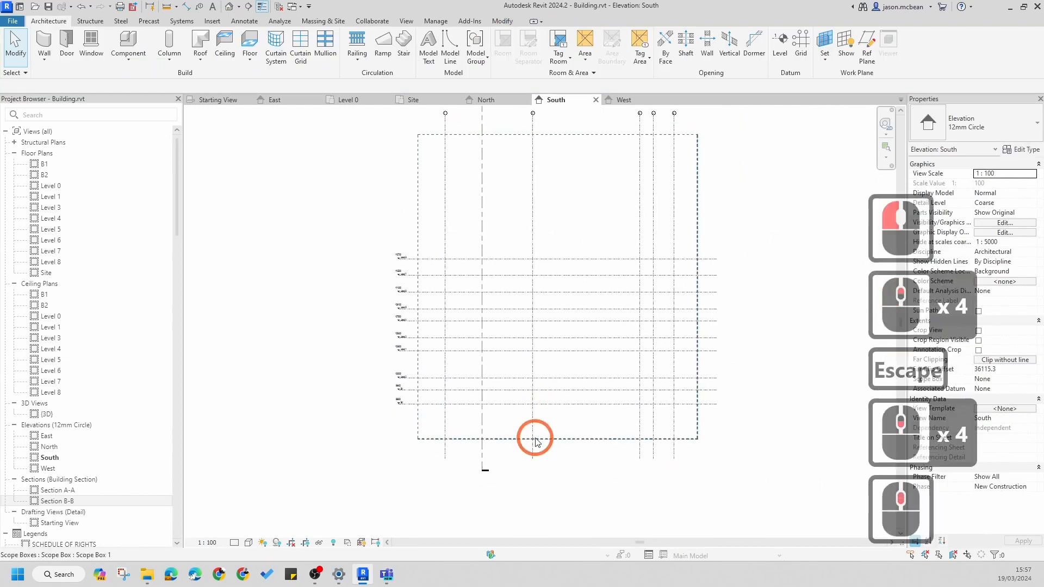
Check how the levels extend in Section A-A and in the West elevation
{"action": "key", "text": "Escape"}
{"action": "scroll", "coordinate": [489, 176], "scroll_direction": "up", "scroll_amount": 1}
{"action": "key", "text": "Escape"}
{"action": "double_click", "coordinate": [489, 187]}
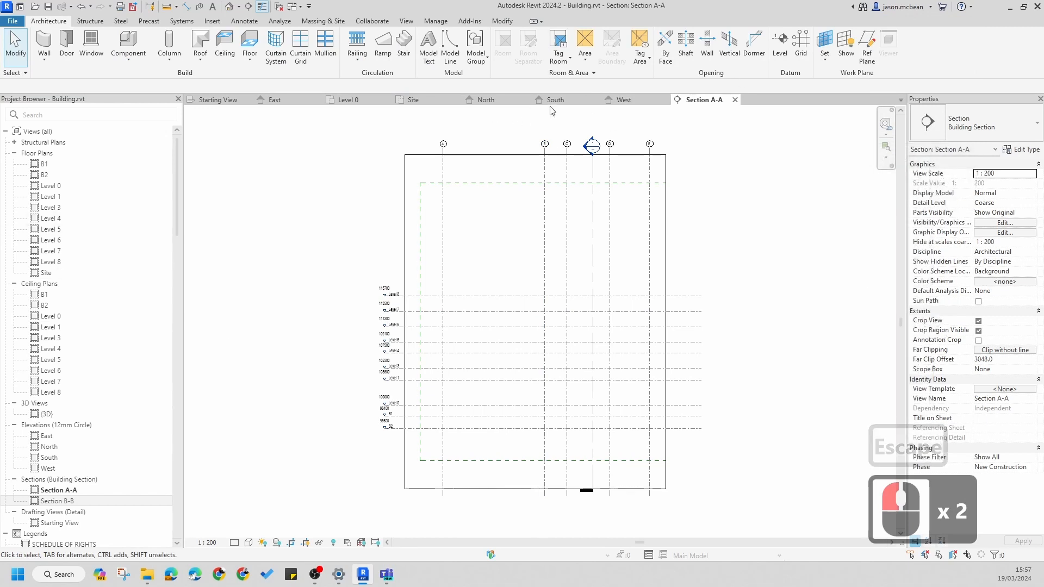
{"action": "left_click", "coordinate": [637, 104]}
{"action": "key", "text": "Escape"}
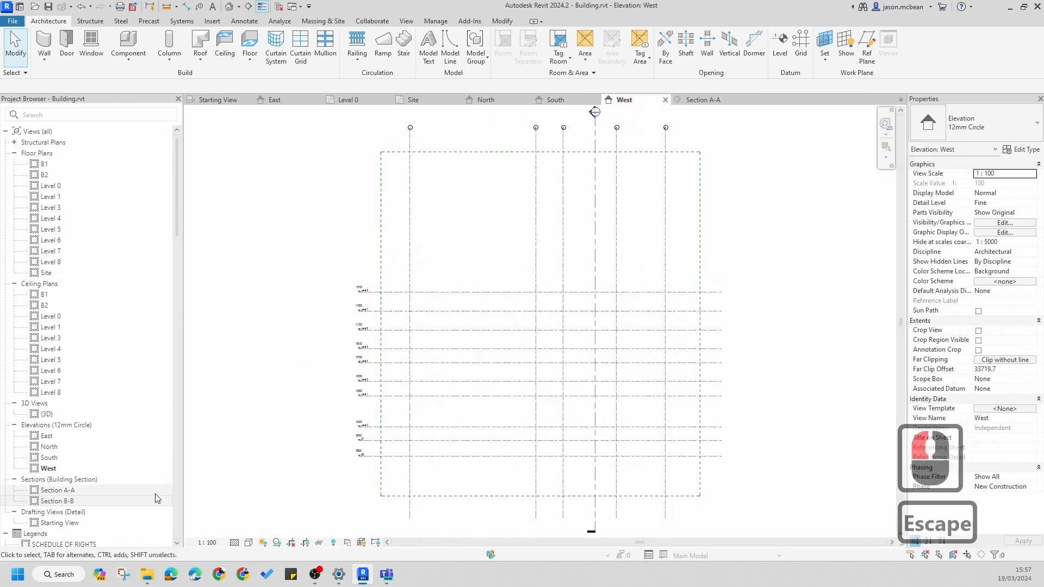
{"action": "scroll", "coordinate": [474, 366], "scroll_direction": "down", "scroll_amount": 5}
{"action": "scroll", "coordinate": [473, 278], "scroll_direction": "up", "scroll_amount": 6}
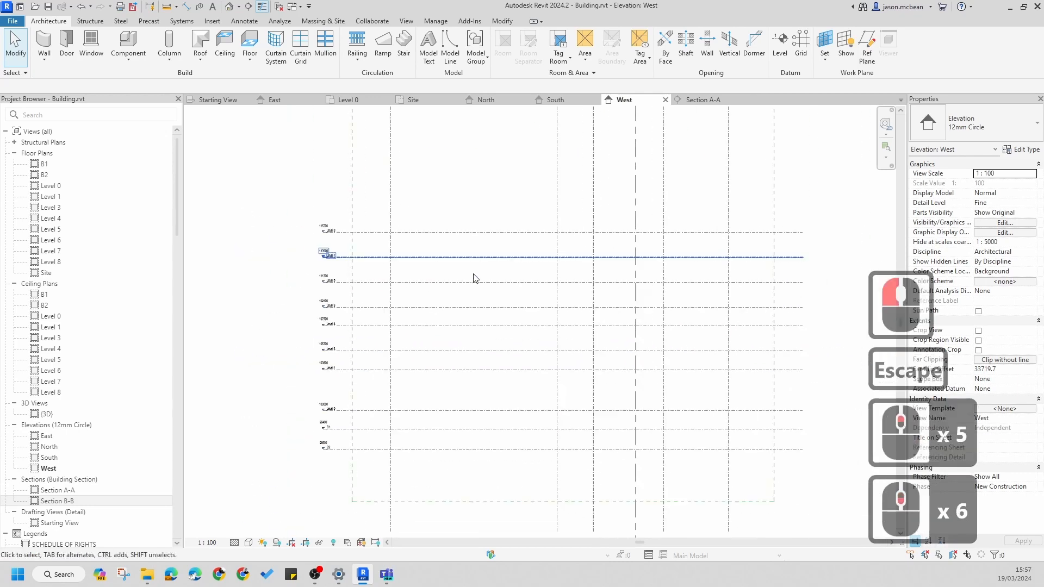
{"action": "scroll", "coordinate": [279, 408], "scroll_direction": "up", "scroll_amount": 6}
{"action": "middle_click", "coordinate": [571, 379]}
{"action": "middle_click_drag", "start_coordinate": [500, 338], "coordinate": [495, 384]}
{"action": "key", "text": "Escape"}
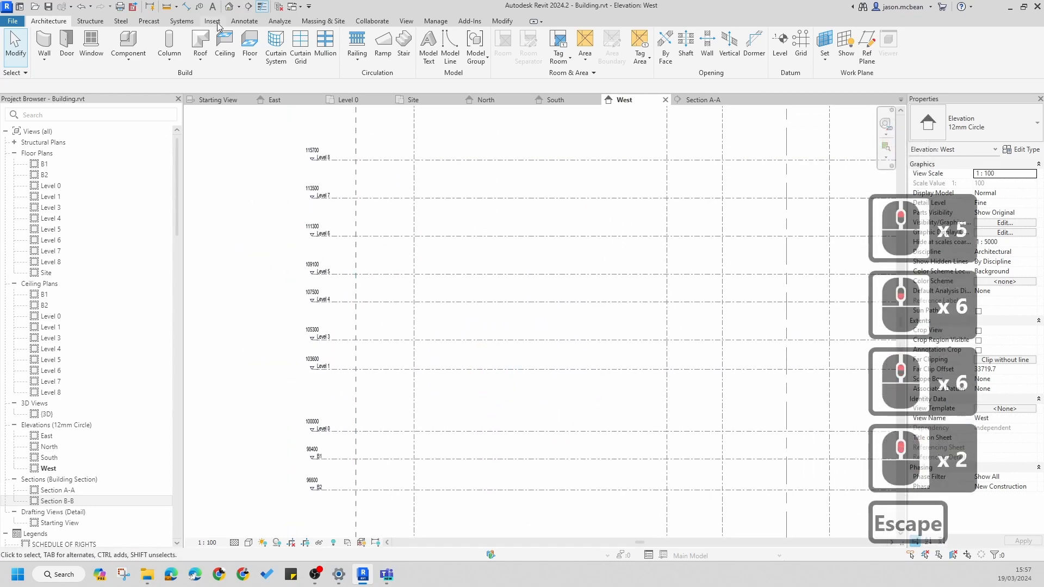
In the West elevation, place one continuous aligned dimension string across the levels from Level 0 up to Level 8
{"action": "left_click", "coordinate": [235, 20]}
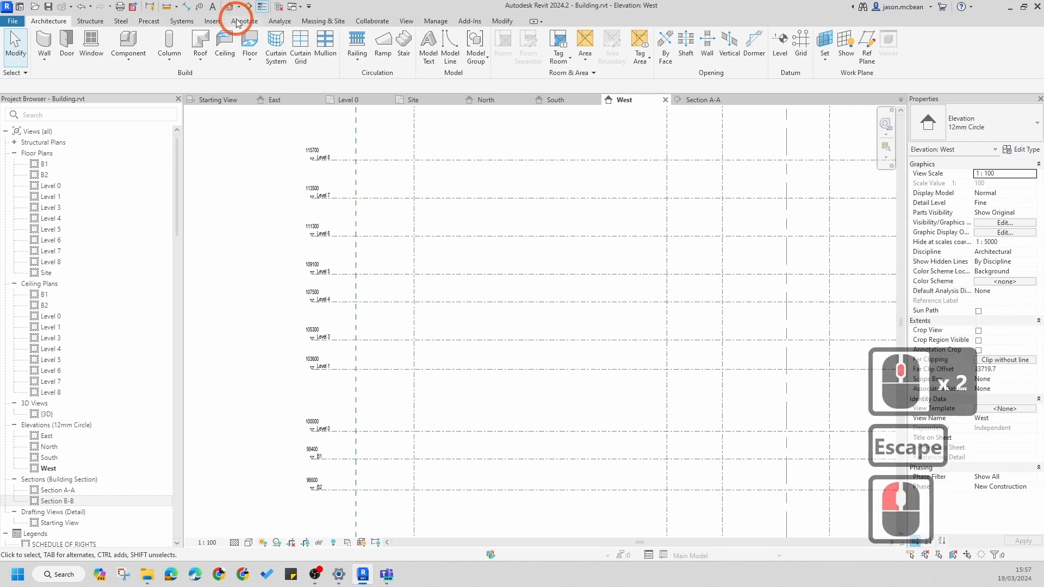
{"action": "left_click", "coordinate": [46, 41]}
{"action": "left_click", "coordinate": [497, 308]}
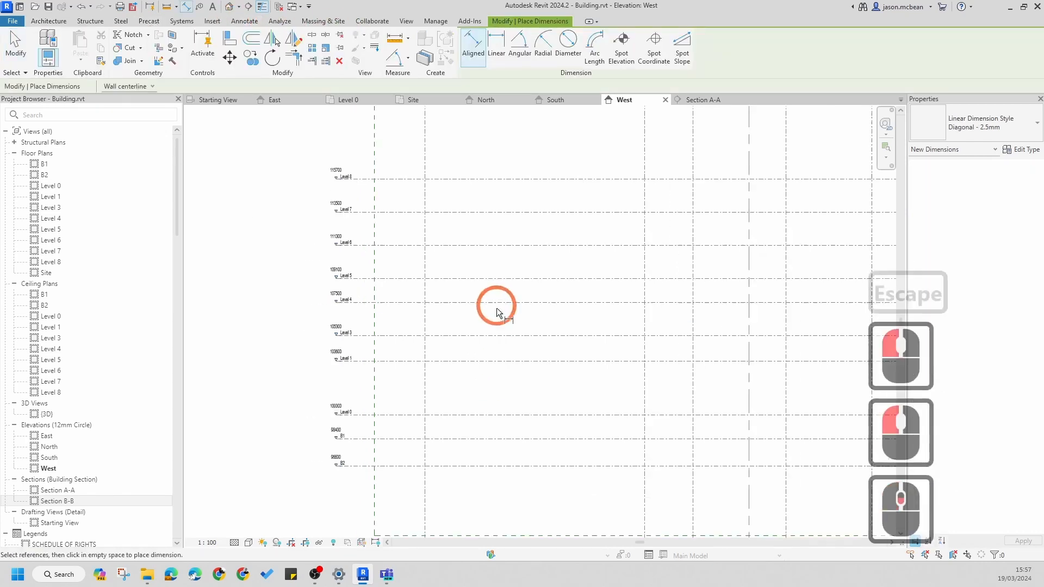
{"action": "scroll", "coordinate": [471, 420], "scroll_direction": "up", "scroll_amount": 4}
{"action": "scroll", "coordinate": [482, 424], "scroll_direction": "down", "scroll_amount": 3}
{"action": "left_click", "coordinate": [529, 425]}
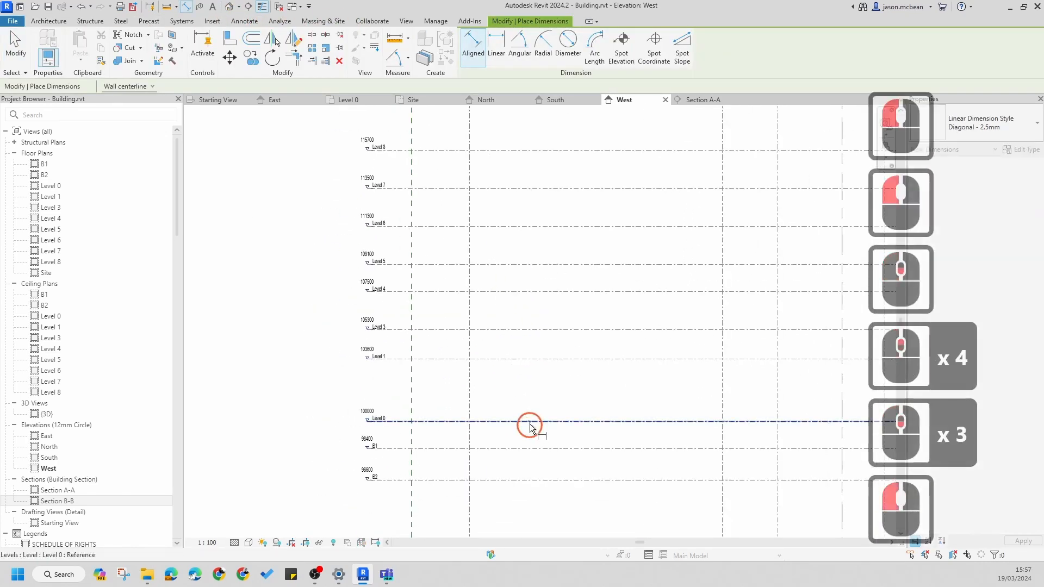
{"action": "left_click", "coordinate": [534, 359]}
{"action": "left_click", "coordinate": [542, 329]}
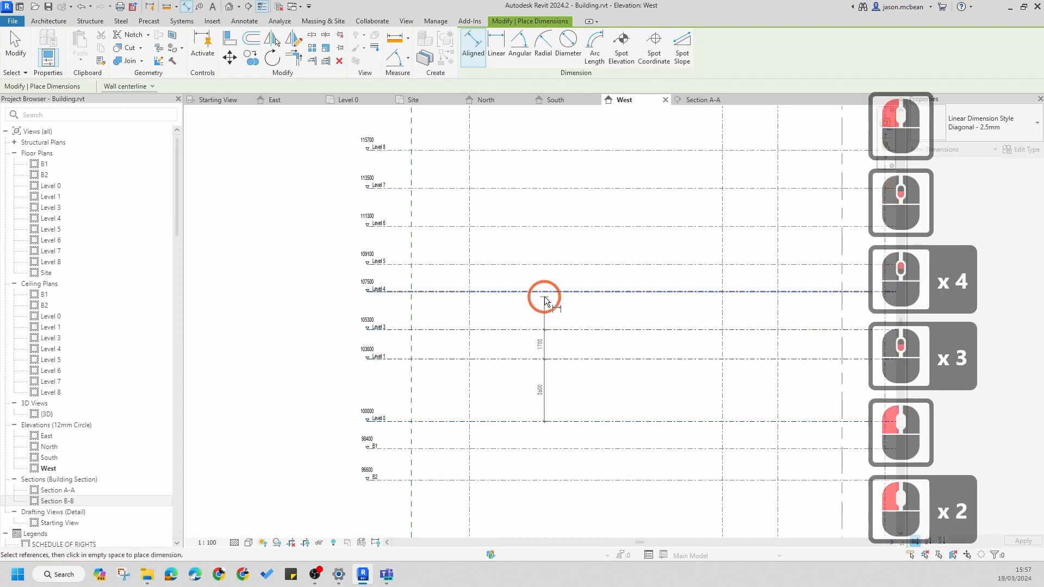
{"action": "left_click", "coordinate": [546, 292]}
{"action": "left_click", "coordinate": [549, 261]}
{"action": "middle_click_drag", "start_coordinate": [598, 233], "coordinate": [600, 359]}
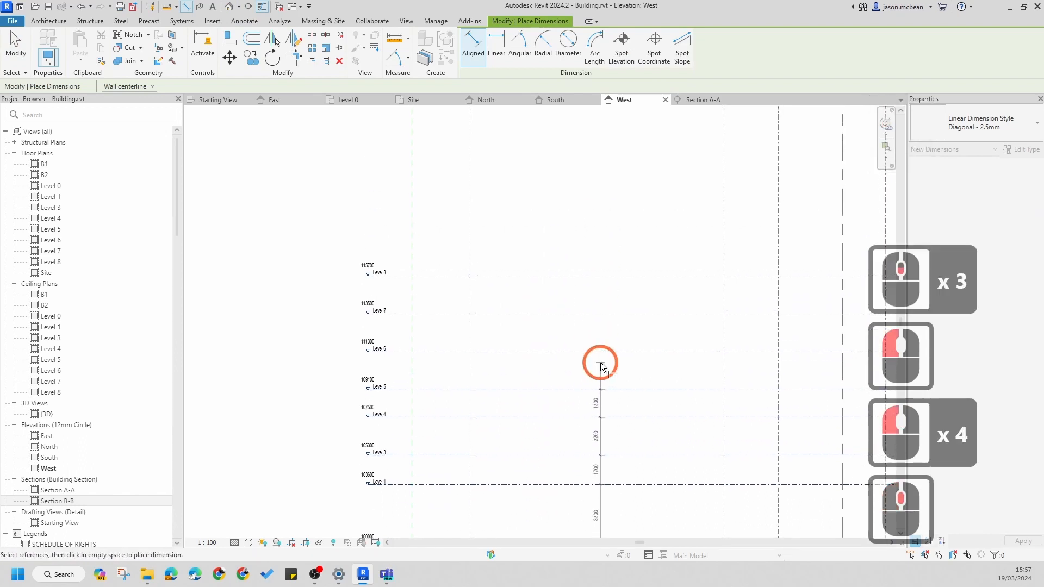
{"action": "left_click", "coordinate": [589, 351]}
{"action": "left_click", "coordinate": [586, 313]}
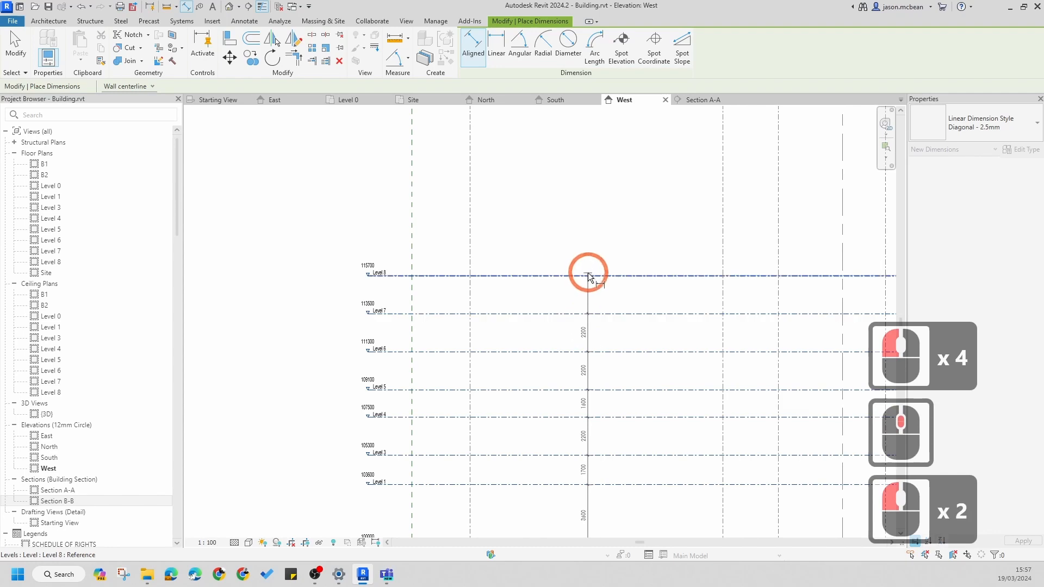
{"action": "left_click", "coordinate": [588, 275]}
{"action": "left_click", "coordinate": [561, 233]}
Apply the equality constraint to the level dimension string and finish dimensioning
{"action": "middle_click_drag", "start_coordinate": [618, 409], "coordinate": [466, 314]}
{"action": "scroll", "coordinate": [595, 291], "scroll_direction": "up", "scroll_amount": 5}
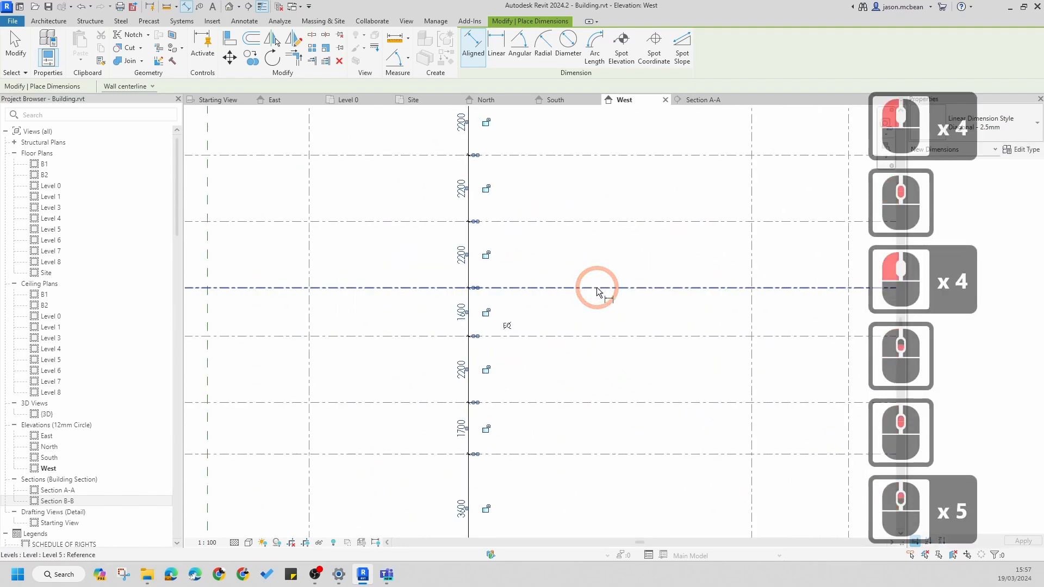
{"action": "scroll", "coordinate": [502, 403], "scroll_direction": "down", "scroll_amount": 5}
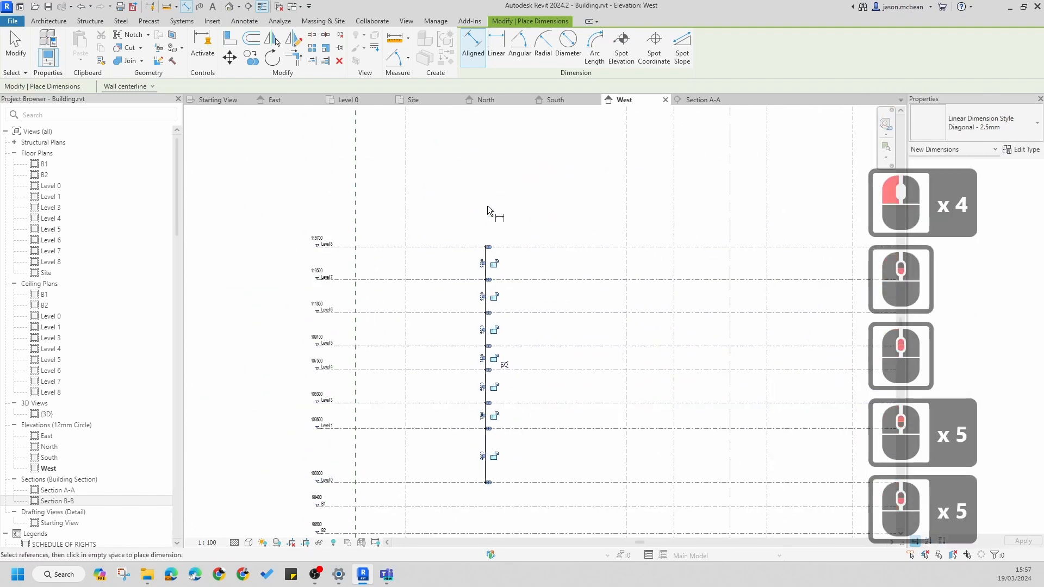
{"action": "scroll", "coordinate": [489, 371], "scroll_direction": "up", "scroll_amount": 8}
{"action": "left_click", "coordinate": [535, 356]}
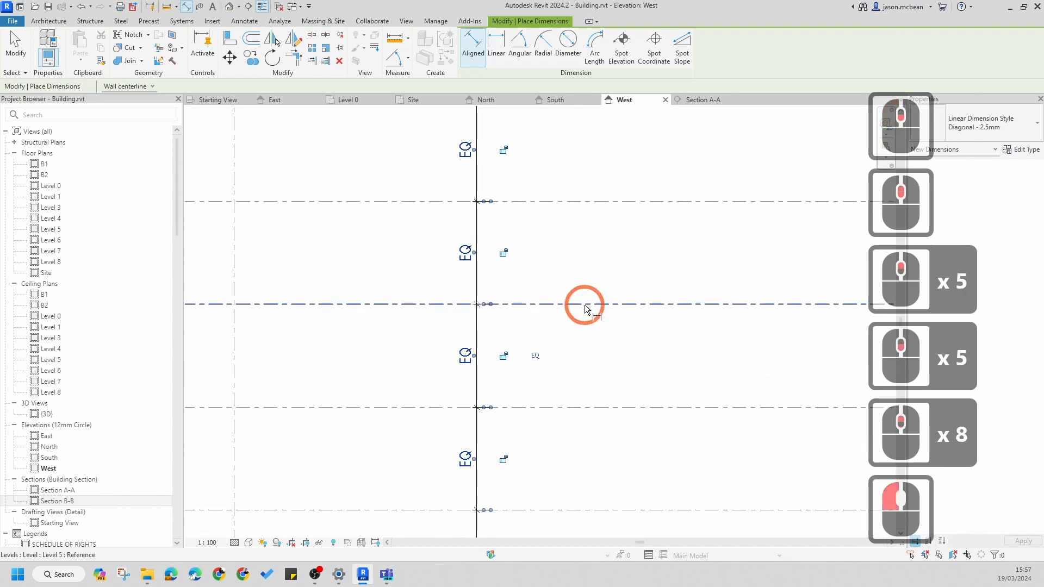
{"action": "scroll", "coordinate": [585, 304], "scroll_direction": "down", "scroll_amount": 7}
{"action": "scroll", "coordinate": [489, 319], "scroll_direction": "up", "scroll_amount": 2}
{"action": "scroll", "coordinate": [501, 394], "scroll_direction": "down", "scroll_amount": 3}
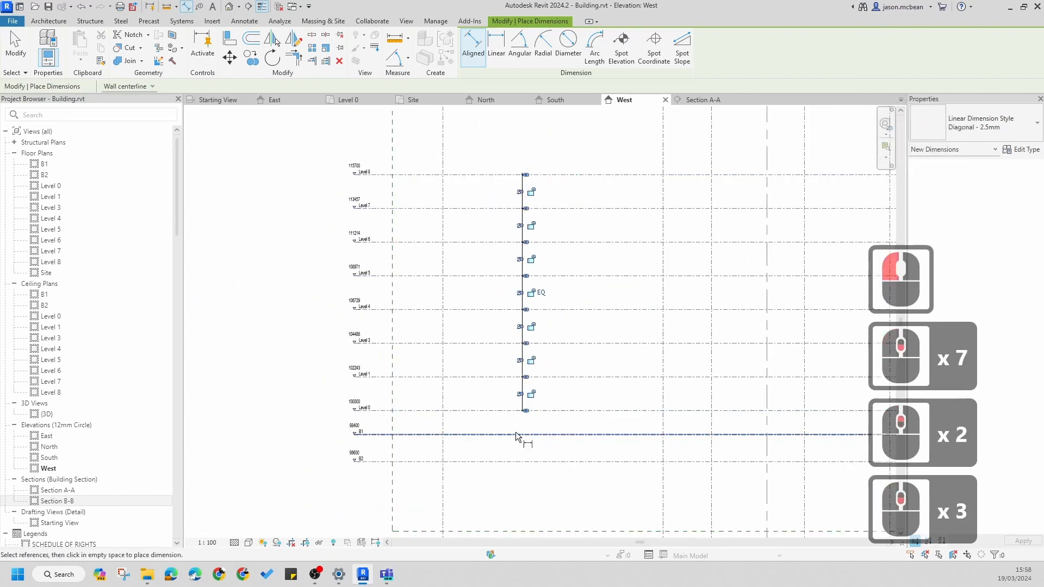
{"action": "key", "text": "Escape"}
{"action": "key", "text": "Escape"}
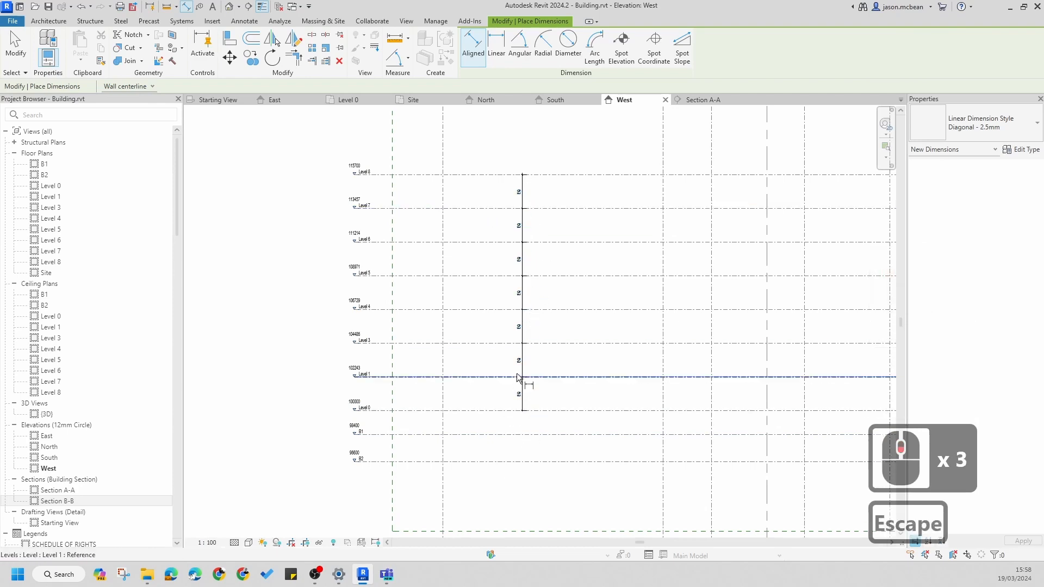
Set the distance between Level 0 and Level 1 to 3600 mm and check the spacing of the levels above
{"action": "left_click", "coordinate": [473, 378]}
{"action": "scroll", "coordinate": [465, 417], "scroll_direction": "up", "scroll_amount": 7}
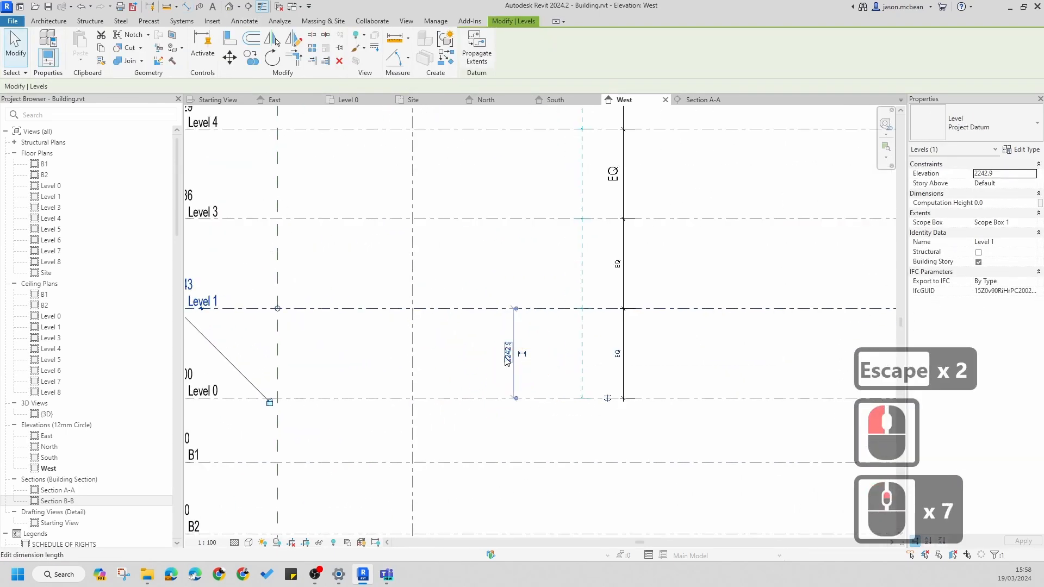
{"action": "left_click", "coordinate": [480, 399]}
{"action": "type", "text": "3600"}
{"action": "key", "text": "Return"}
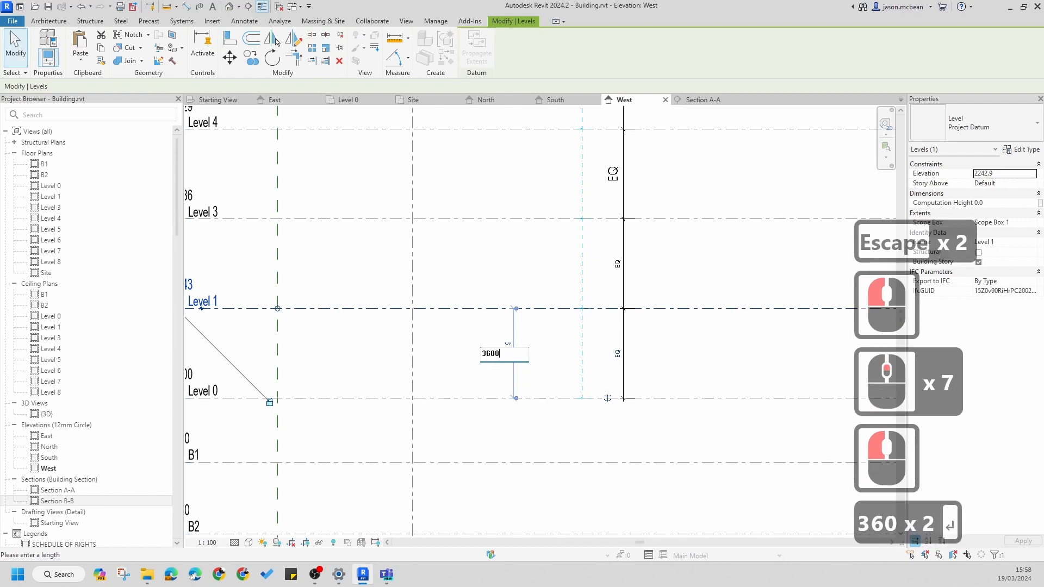
{"action": "scroll", "coordinate": [593, 356], "scroll_direction": "down", "scroll_amount": 8}
{"action": "middle_click_drag", "start_coordinate": [498, 337], "coordinate": [413, 426]}
{"action": "key", "text": "Escape"}
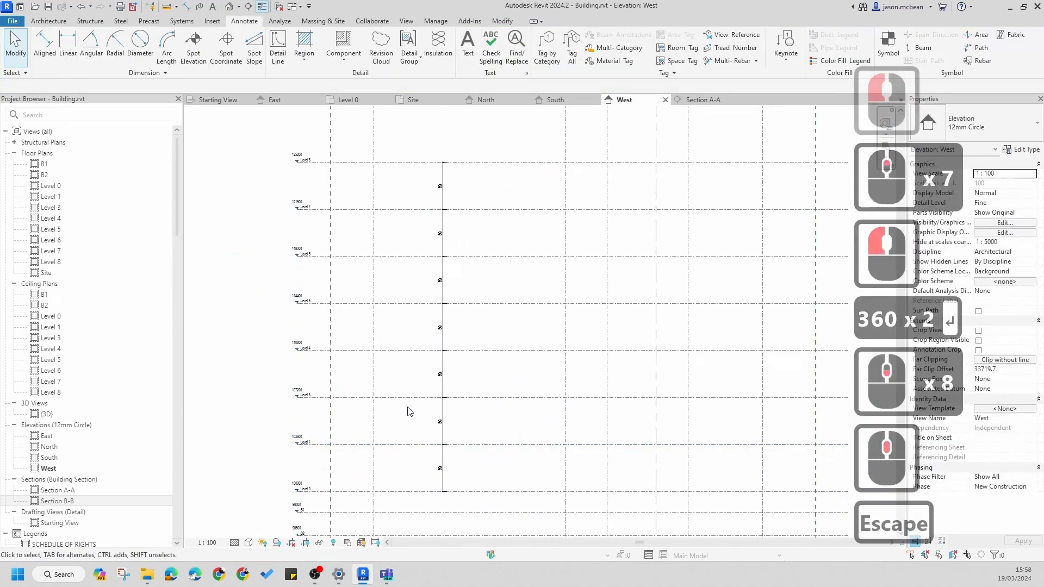
{"action": "left_click", "coordinate": [409, 397]}
{"action": "key", "text": "Escape"}
{"action": "left_click", "coordinate": [406, 350]}
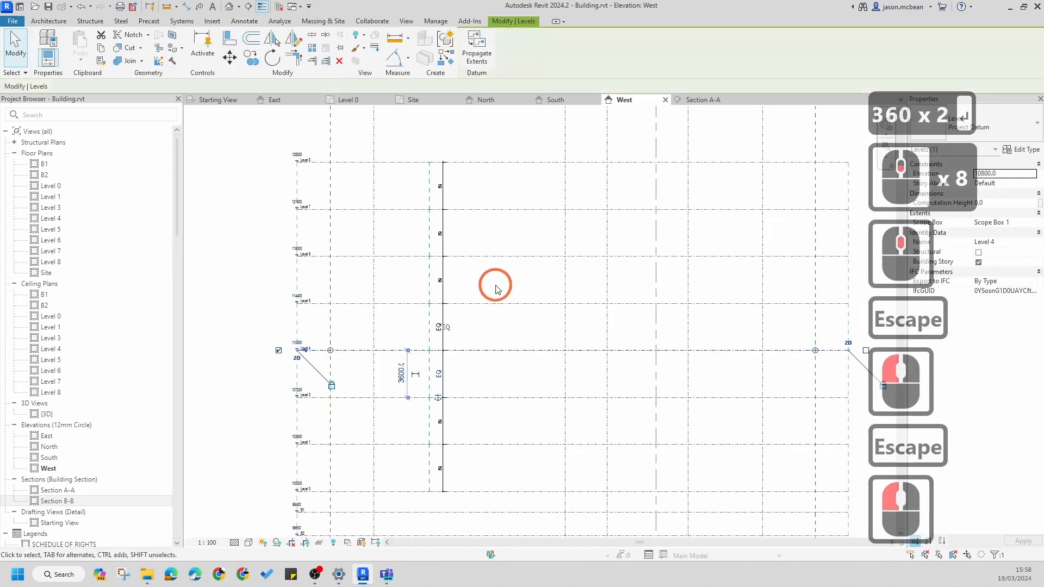
{"action": "scroll", "coordinate": [495, 292], "scroll_direction": "down", "scroll_amount": 4}
{"action": "key", "text": "Escape"}
Set level B1 to 2400 mm below Level 0
{"action": "scroll", "coordinate": [489, 356], "scroll_direction": "up", "scroll_amount": 2}
{"action": "scroll", "coordinate": [478, 459], "scroll_direction": "up", "scroll_amount": 5}
{"action": "middle_click_drag", "start_coordinate": [462, 349], "coordinate": [525, 309]}
{"action": "key", "text": "Escape"}
{"action": "left_click", "coordinate": [525, 309]}
{"action": "scroll", "coordinate": [441, 304], "scroll_direction": "up", "scroll_amount": 4}
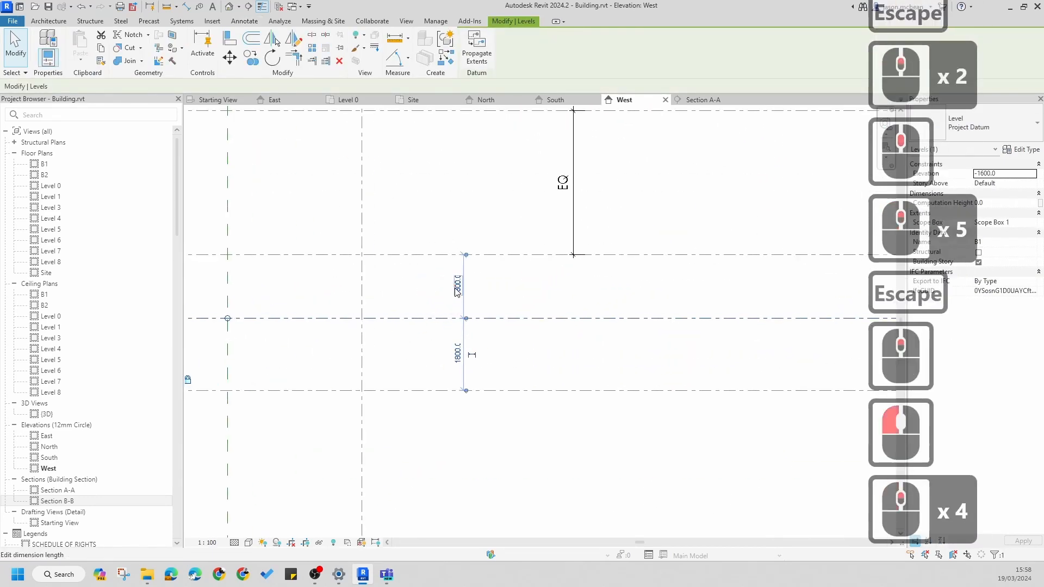
{"action": "left_click", "coordinate": [457, 287]}
{"action": "type", "text": "2"}
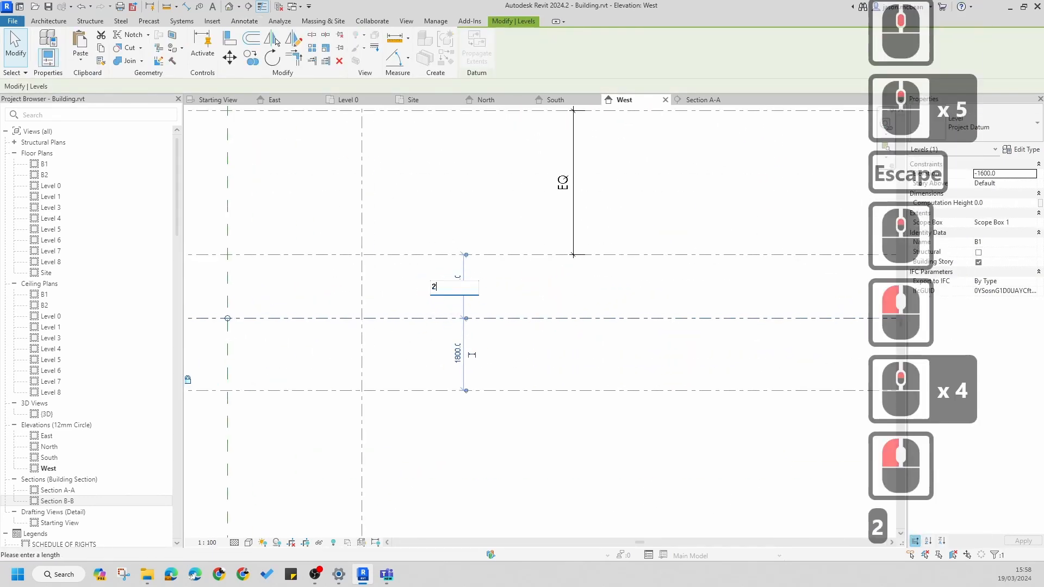
{"action": "type", "text": "400"}
{"action": "key", "text": "Return"}
{"action": "key", "text": "Escape"}
Set level B2 to 2400 mm below B1
{"action": "left_click", "coordinate": [496, 389]}
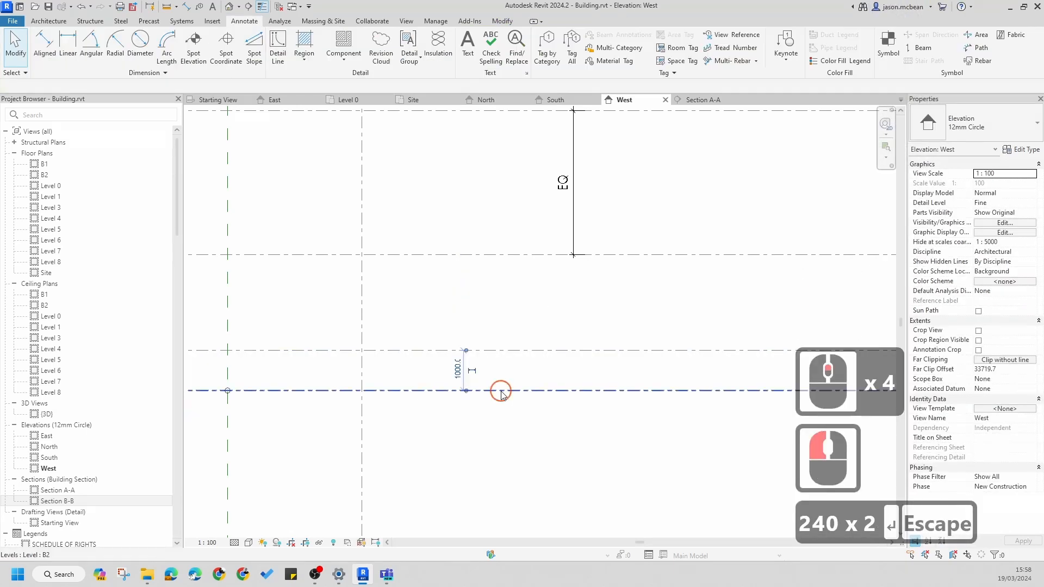
{"action": "left_click", "coordinate": [455, 371]}
{"action": "type", "text": "2400"}
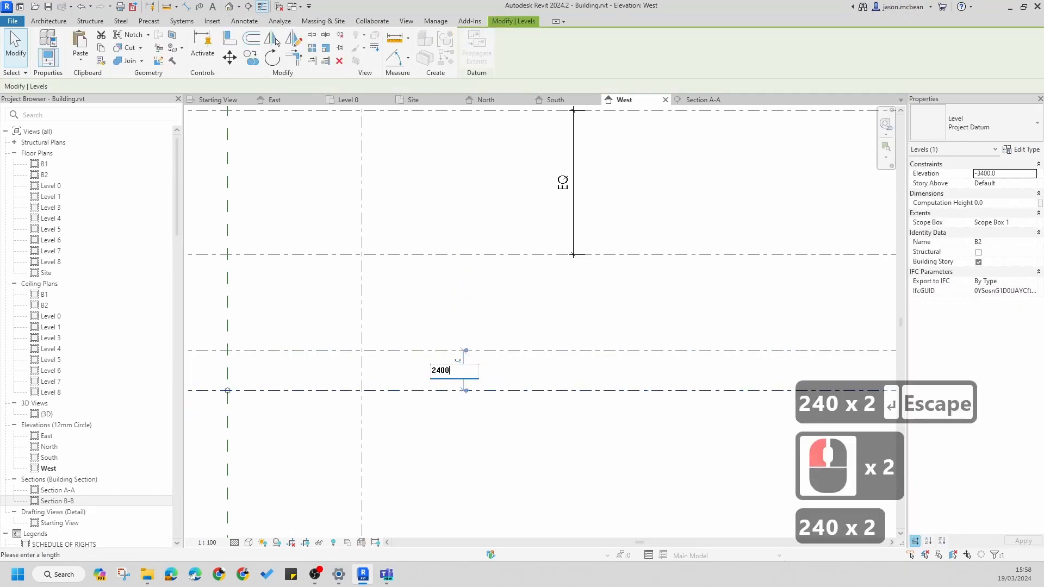
{"action": "key", "text": "Return"}
{"action": "scroll", "coordinate": [482, 373], "scroll_direction": "down", "scroll_amount": 8}
{"action": "key", "text": "Escape"}
{"action": "key", "text": "Escape"}
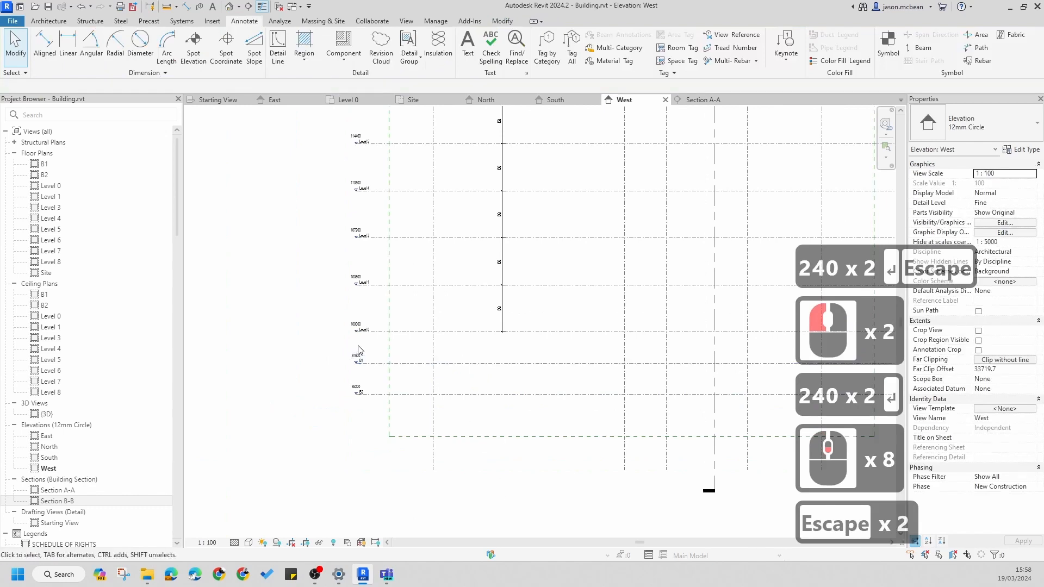
Examine the names and elevations of Level 0, B1 and B2 and the overall level layout
{"action": "scroll", "coordinate": [388, 301], "scroll_direction": "up", "scroll_amount": 8}
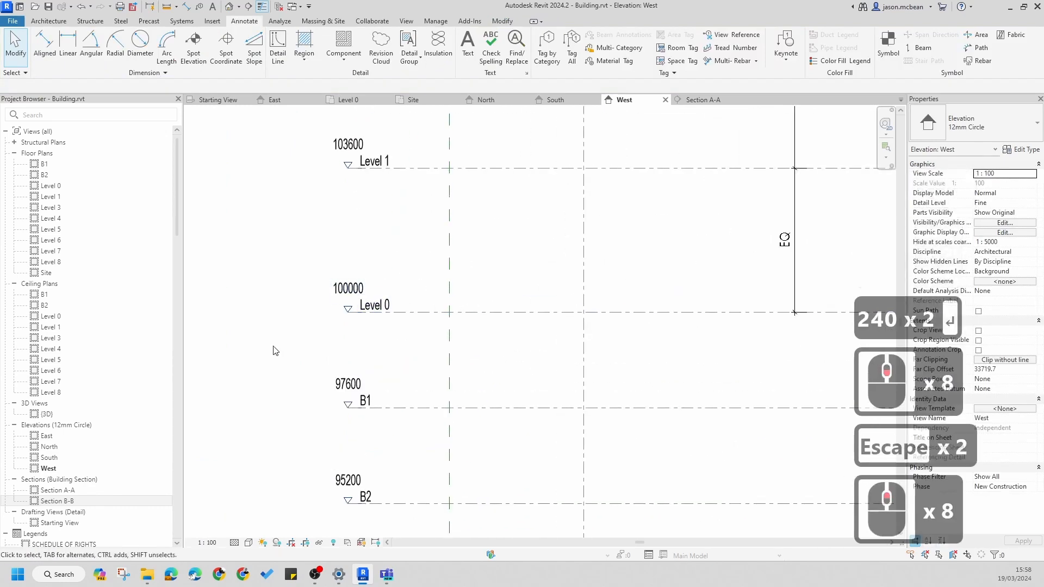
{"action": "scroll", "coordinate": [408, 337], "scroll_direction": "down", "scroll_amount": 4}
{"action": "scroll", "coordinate": [356, 366], "scroll_direction": "up", "scroll_amount": 5}
{"action": "scroll", "coordinate": [348, 373], "scroll_direction": "down", "scroll_amount": 4}
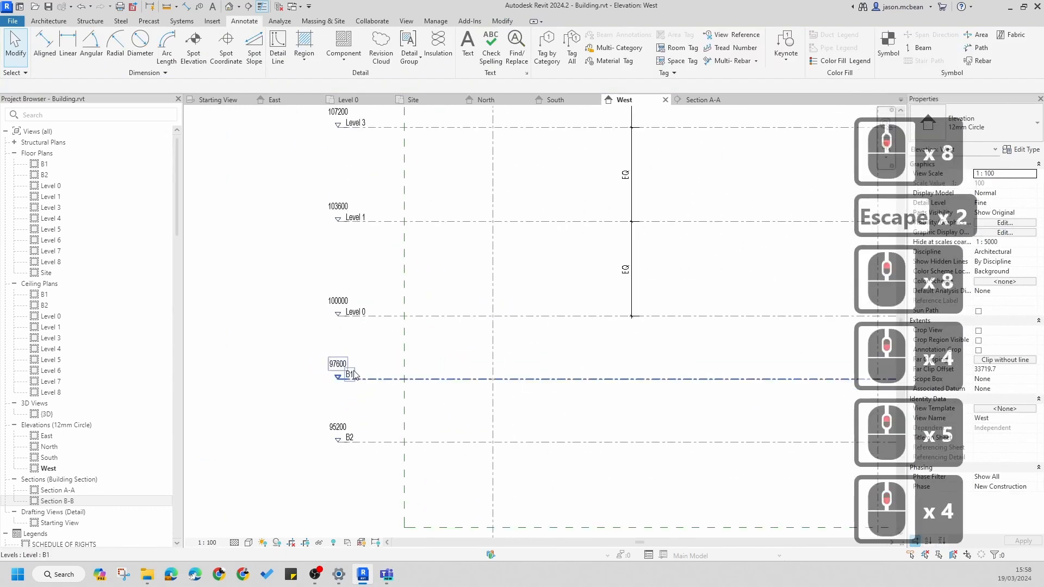
{"action": "scroll", "coordinate": [353, 445], "scroll_direction": "down", "scroll_amount": 5}
{"action": "middle_click", "coordinate": [419, 447]}
{"action": "key", "text": "Escape"}
{"action": "scroll", "coordinate": [415, 459], "scroll_direction": "down", "scroll_amount": 4}
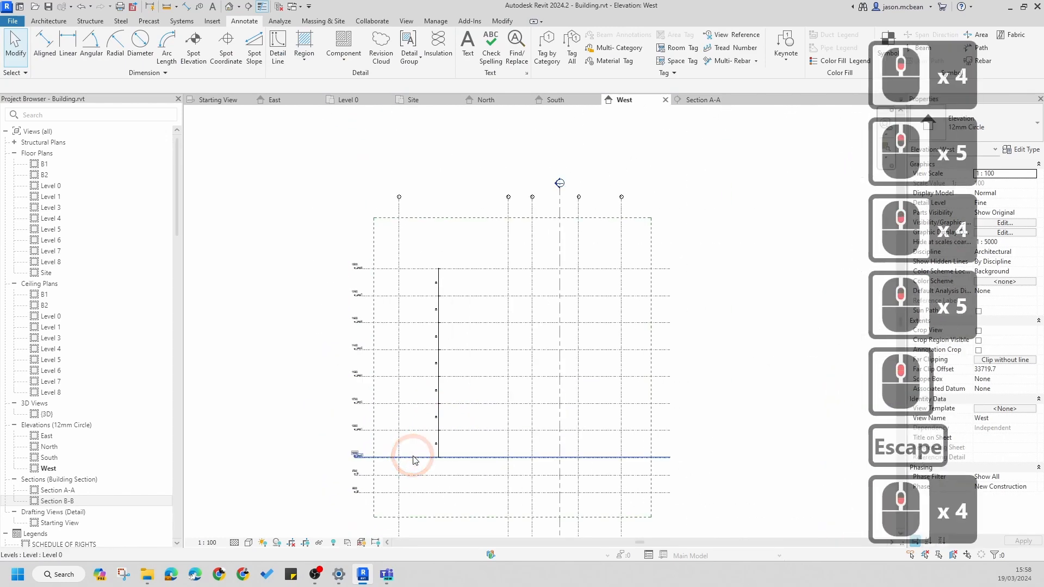
Pull in the upper and lower edges of Scope Box 1 to fit closely around the levels, about 33858 mm high
{"action": "scroll", "coordinate": [424, 261], "scroll_direction": "up", "scroll_amount": 6}
{"action": "middle_click_drag", "start_coordinate": [540, 347], "coordinate": [537, 290]}
{"action": "key", "text": "Escape"}
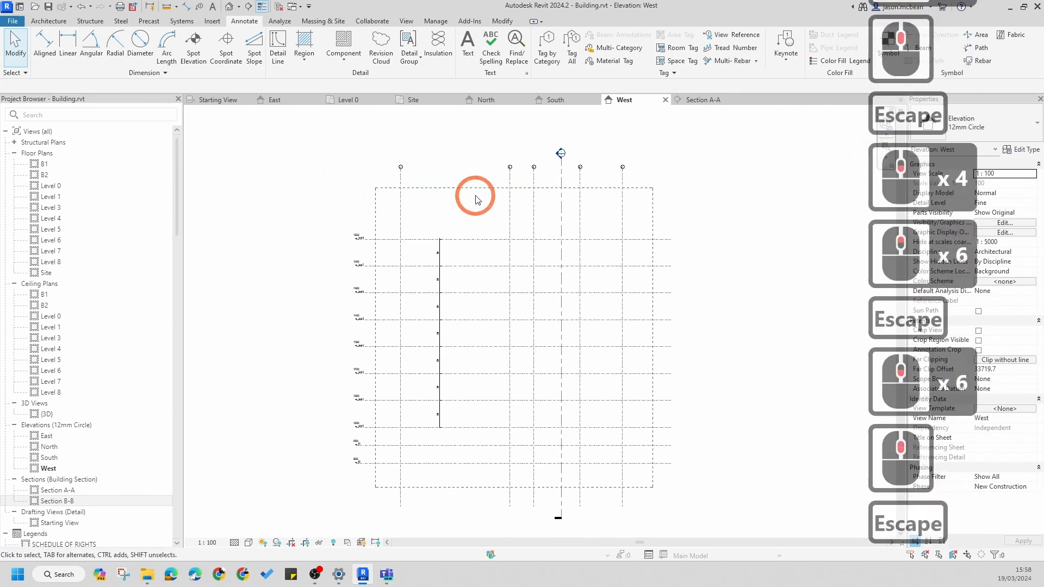
{"action": "left_click", "coordinate": [493, 204]}
{"action": "left_click_drag", "start_coordinate": [515, 193], "coordinate": [517, 229]}
{"action": "left_click_drag", "start_coordinate": [513, 487], "coordinate": [518, 477]}
{"action": "scroll", "coordinate": [680, 415], "scroll_direction": "up", "scroll_amount": 5}
{"action": "scroll", "coordinate": [681, 329], "scroll_direction": "down", "scroll_amount": 4}
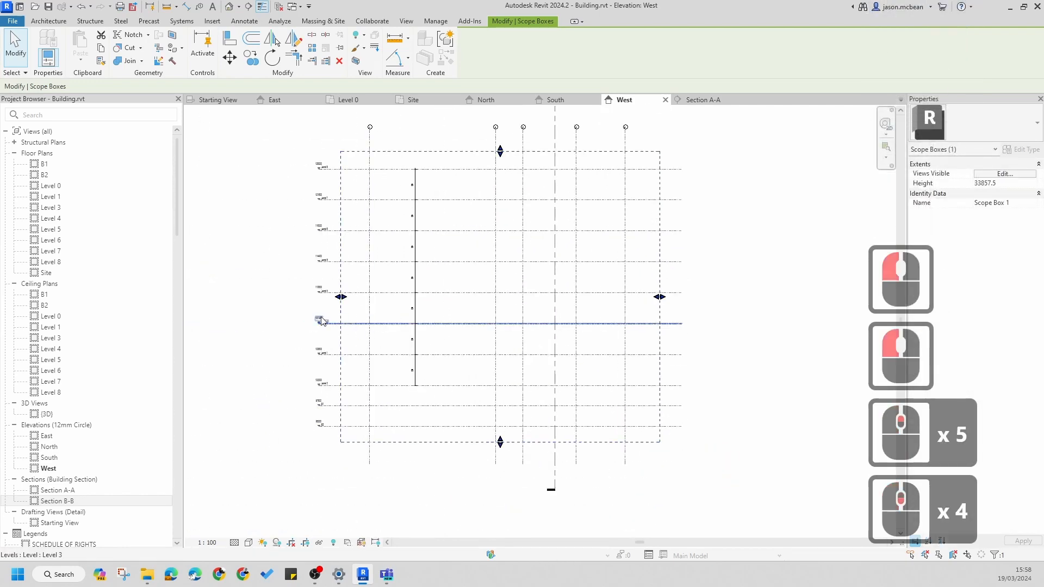
{"action": "scroll", "coordinate": [326, 312], "scroll_direction": "up", "scroll_amount": 9}
{"action": "scroll", "coordinate": [373, 299], "scroll_direction": "down", "scroll_amount": 11}
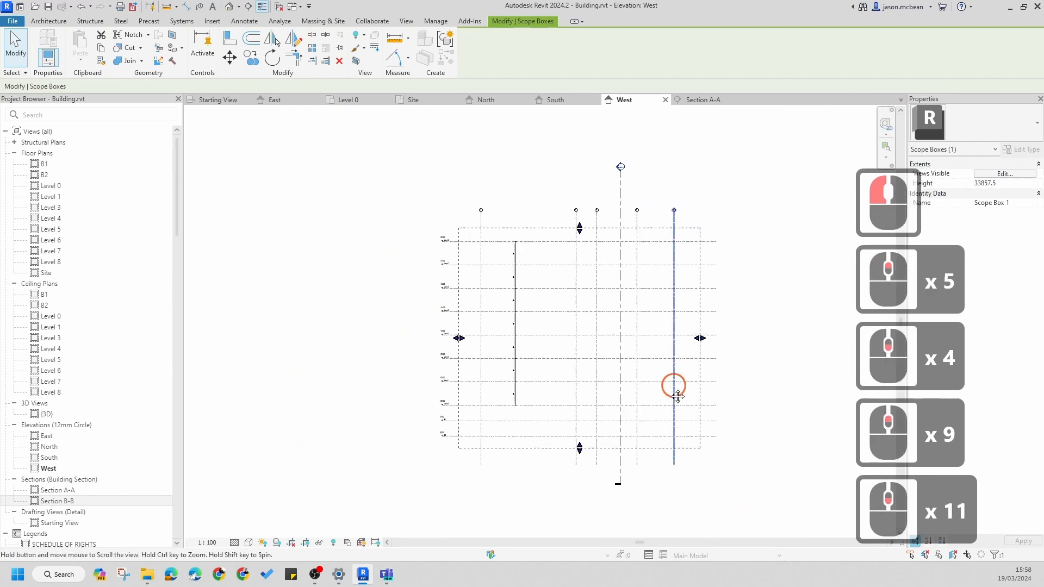
{"action": "scroll", "coordinate": [571, 245], "scroll_direction": "up", "scroll_amount": 1}
{"action": "key", "text": "Escape"}
{"action": "scroll", "coordinate": [503, 353], "scroll_direction": "up", "scroll_amount": 3}
{"action": "key", "text": "Escape"}
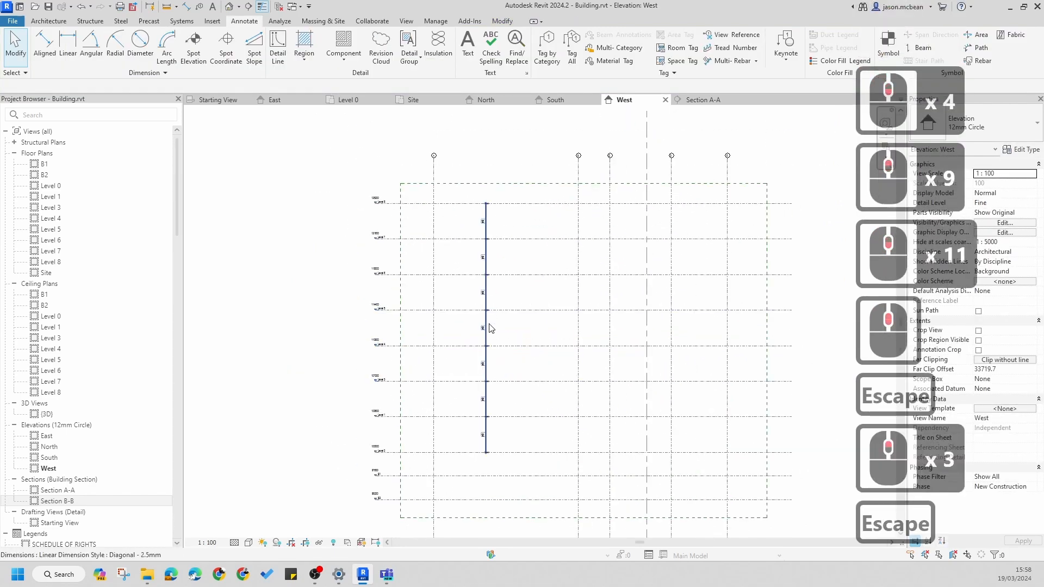
Release the equality constraint on the level dimension string and delete the dimension
{"action": "left_click", "coordinate": [489, 328]}
{"action": "scroll", "coordinate": [524, 326], "scroll_direction": "up", "scroll_amount": 8}
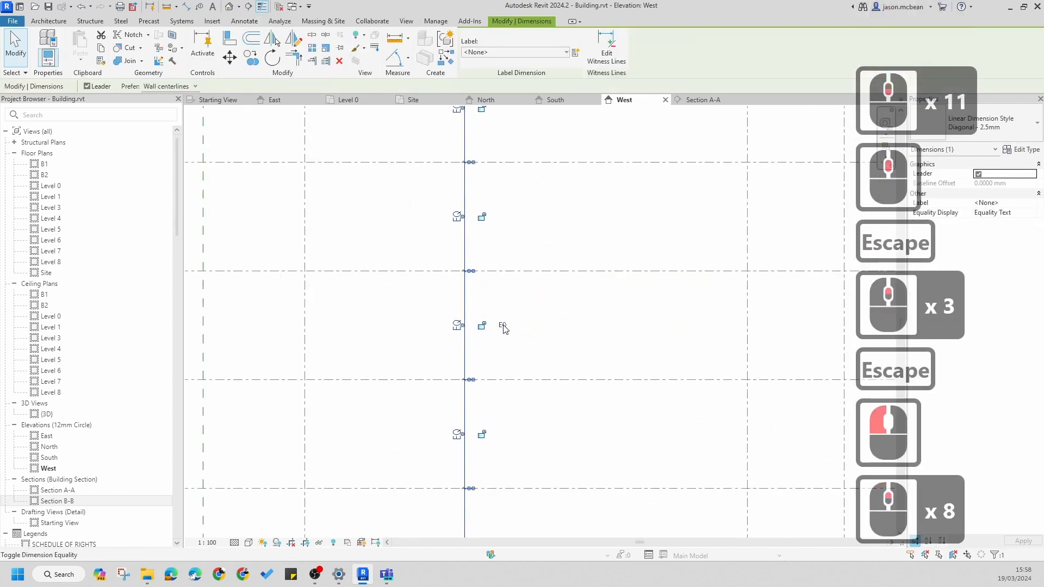
{"action": "left_click", "coordinate": [503, 325]}
{"action": "key", "text": "Delete"}
{"action": "scroll", "coordinate": [555, 319], "scroll_direction": "down", "scroll_amount": 7}
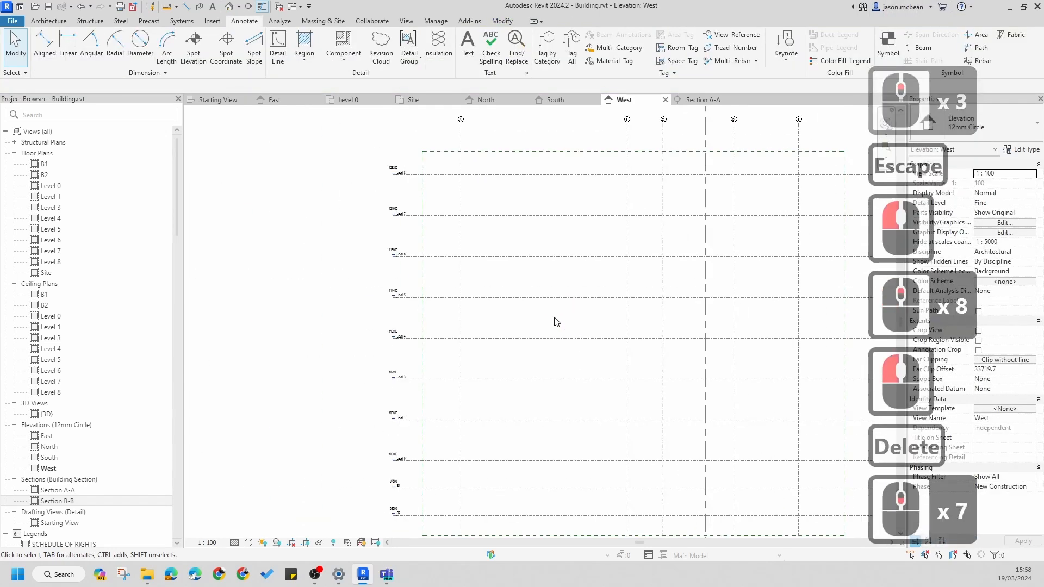
{"action": "middle_click_drag", "start_coordinate": [553, 319], "coordinate": [497, 303]}
{"action": "scroll", "coordinate": [496, 303], "scroll_direction": "down", "scroll_amount": 3}
{"action": "key", "text": "Escape"}
{"action": "scroll", "coordinate": [419, 418], "scroll_direction": "up", "scroll_amount": 6}
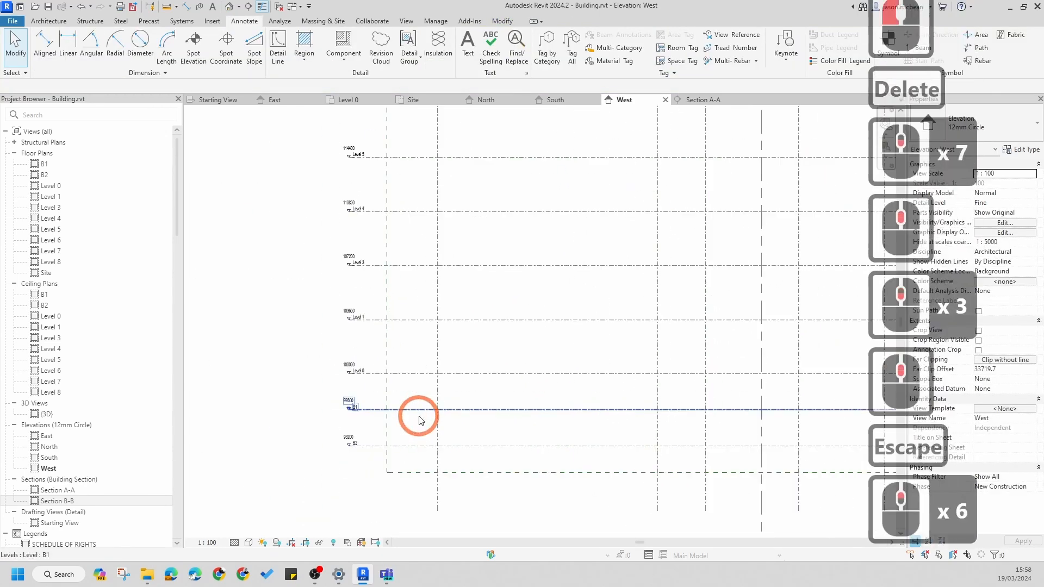
{"action": "scroll", "coordinate": [487, 392], "scroll_direction": "down", "scroll_amount": 4}
{"action": "middle_click_drag", "start_coordinate": [573, 377], "coordinate": [464, 438]}
{"action": "key", "text": "Escape"}
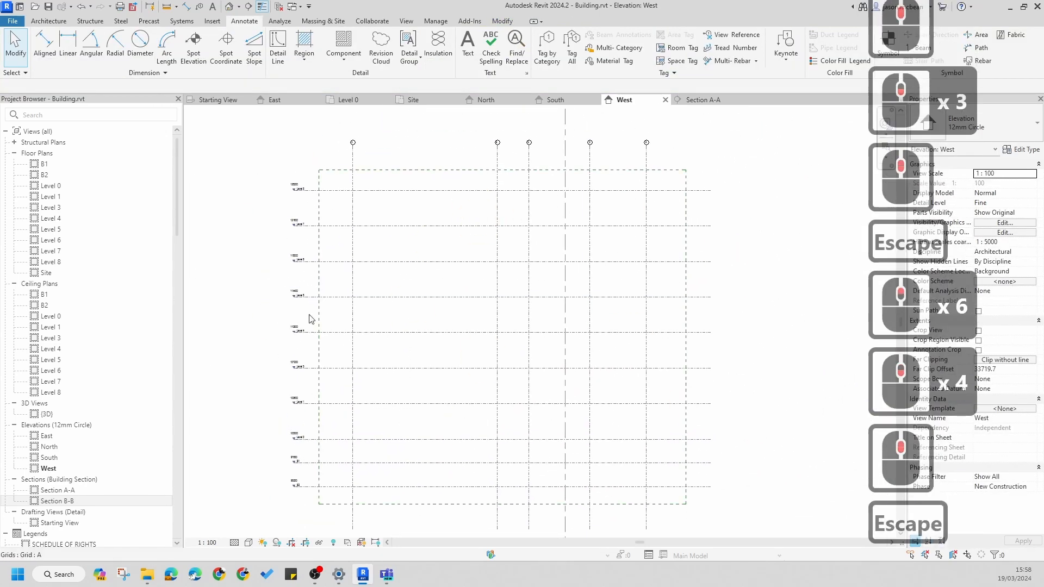
Compare how the scope box and grids appear on the Site, Level 1 and Level 3 floor plans
{"action": "double_click", "coordinate": [46, 273]}
{"action": "scroll", "coordinate": [622, 374], "scroll_direction": "down", "scroll_amount": 6}
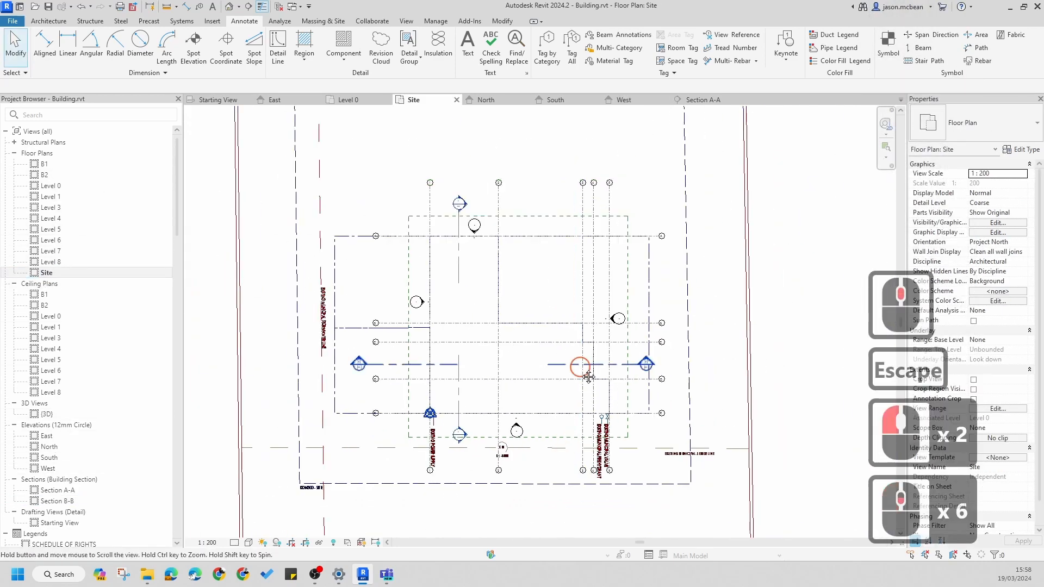
{"action": "middle_click_drag", "start_coordinate": [535, 291], "coordinate": [534, 305]}
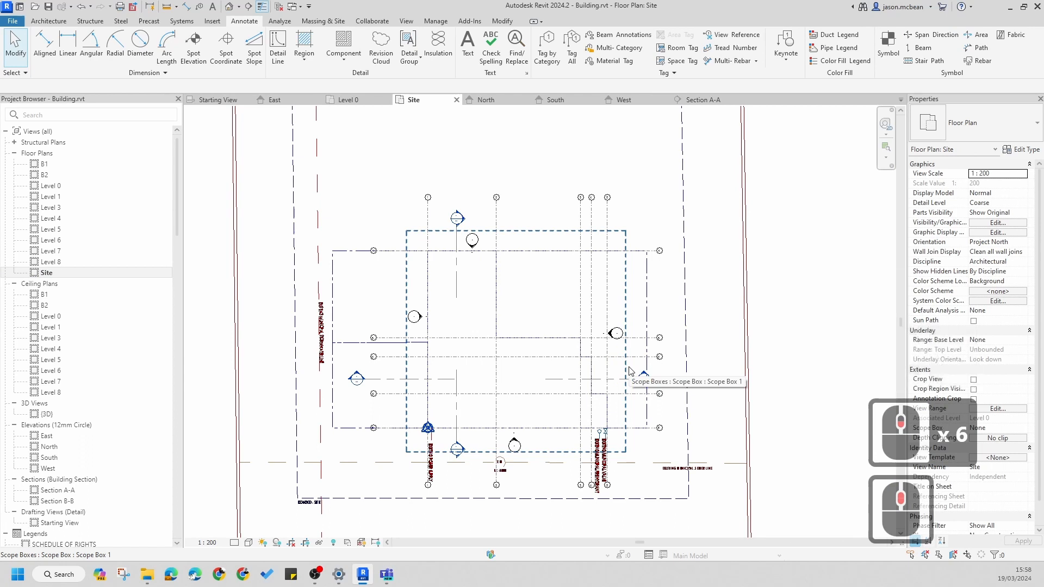
{"action": "key", "text": "Escape"}
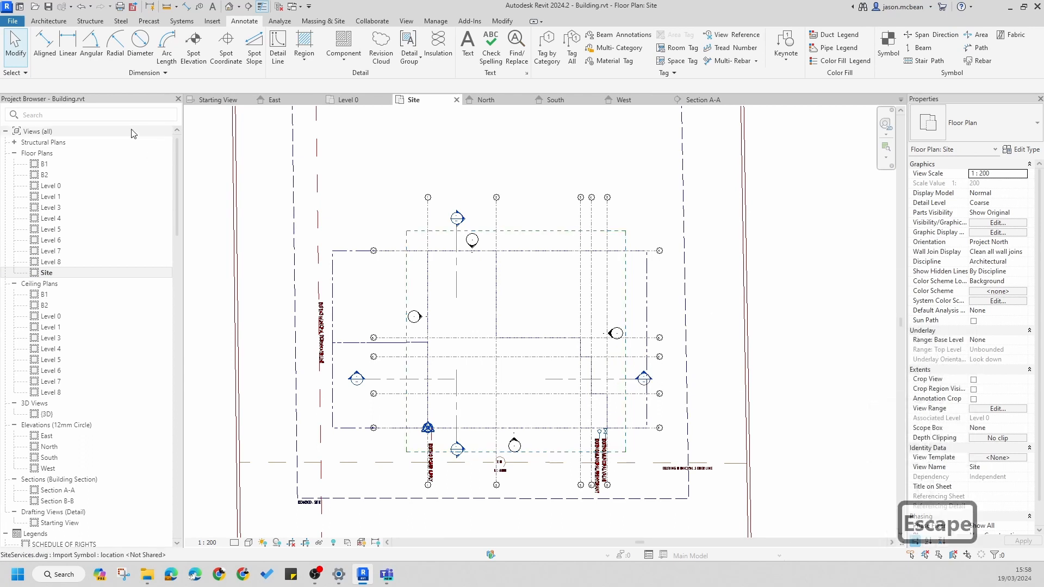
{"action": "double_click", "coordinate": [49, 196]}
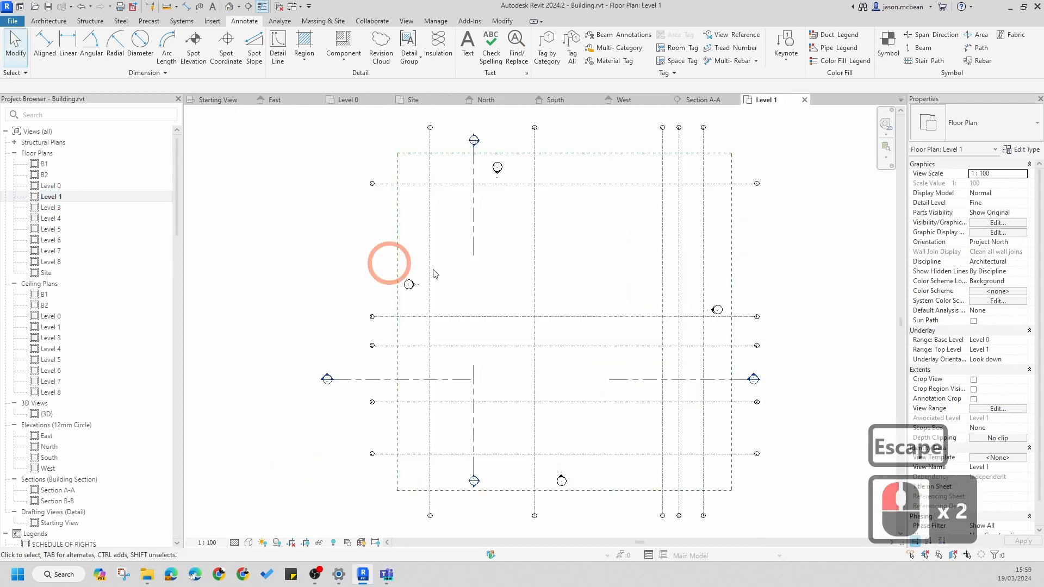
{"action": "middle_click_drag", "start_coordinate": [504, 196], "coordinate": [436, 226]}
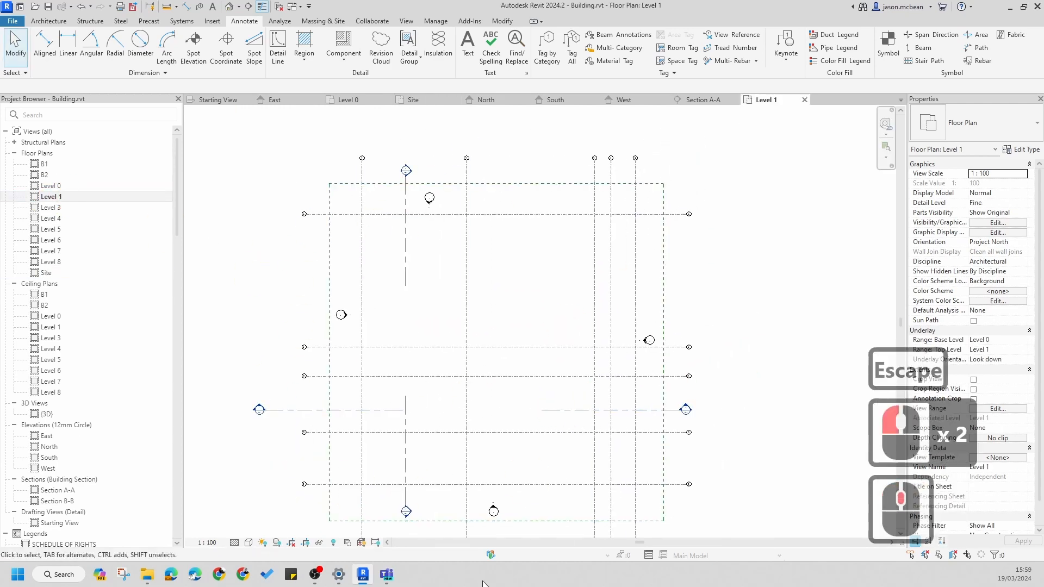
{"action": "double_click", "coordinate": [52, 207]}
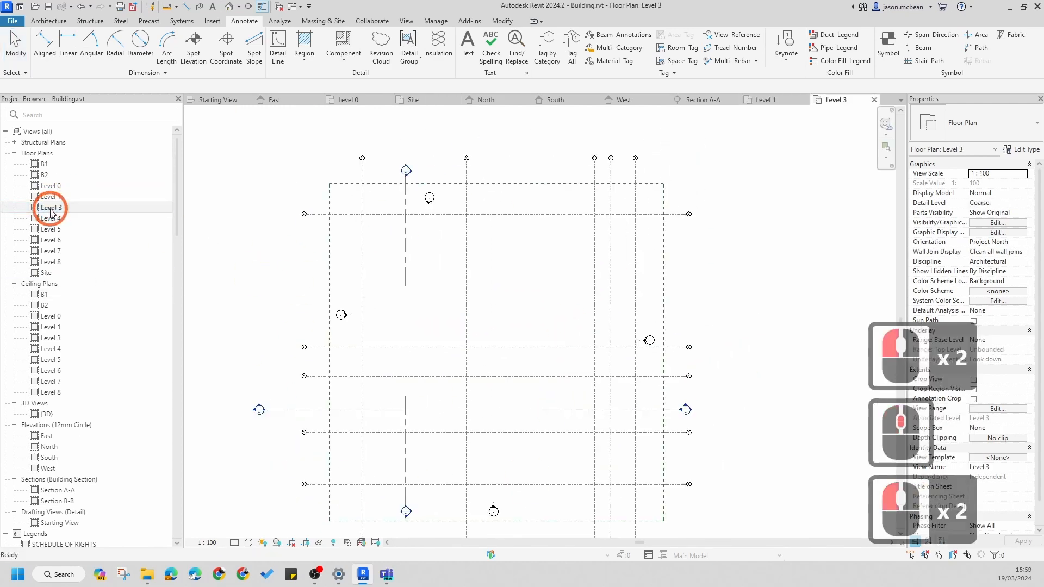
{"action": "key", "text": "Escape"}
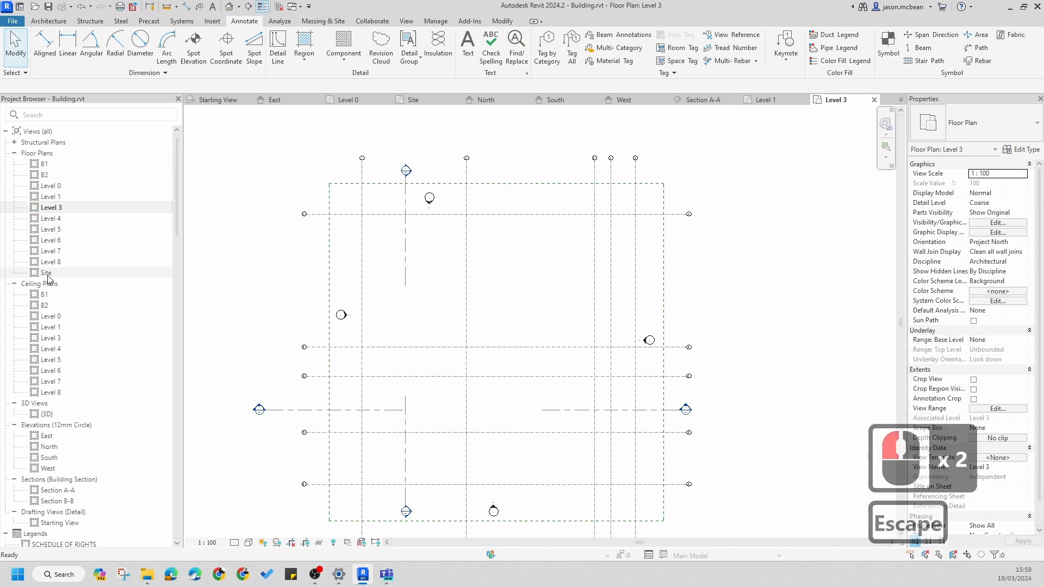
Return to the Site floor plan and examine the imported building outline in relation to the grids
{"action": "double_click", "coordinate": [46, 272]}
{"action": "scroll", "coordinate": [556, 348], "scroll_direction": "down", "scroll_amount": 5}
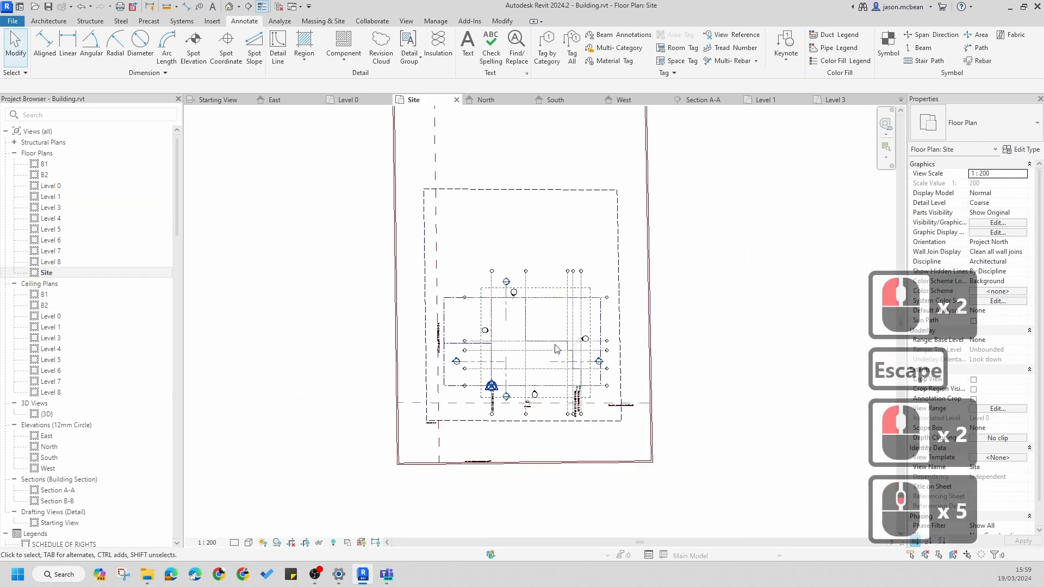
{"action": "scroll", "coordinate": [556, 349], "scroll_direction": "up", "scroll_amount": 7}
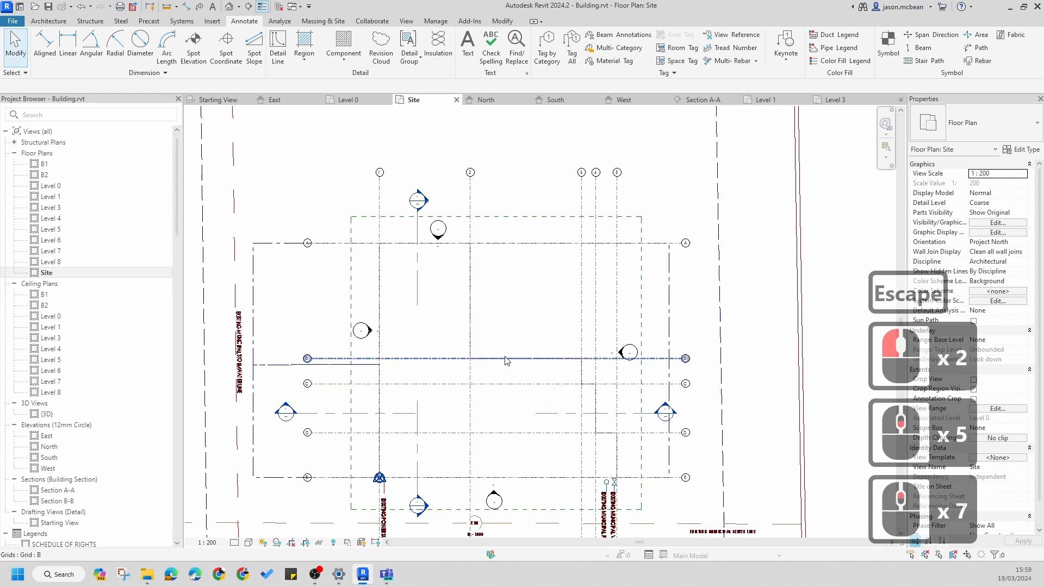
{"action": "double_click", "coordinate": [504, 284]}
{"action": "key", "text": "Escape"}
{"action": "middle_click_drag", "start_coordinate": [493, 411], "coordinate": [505, 346]}
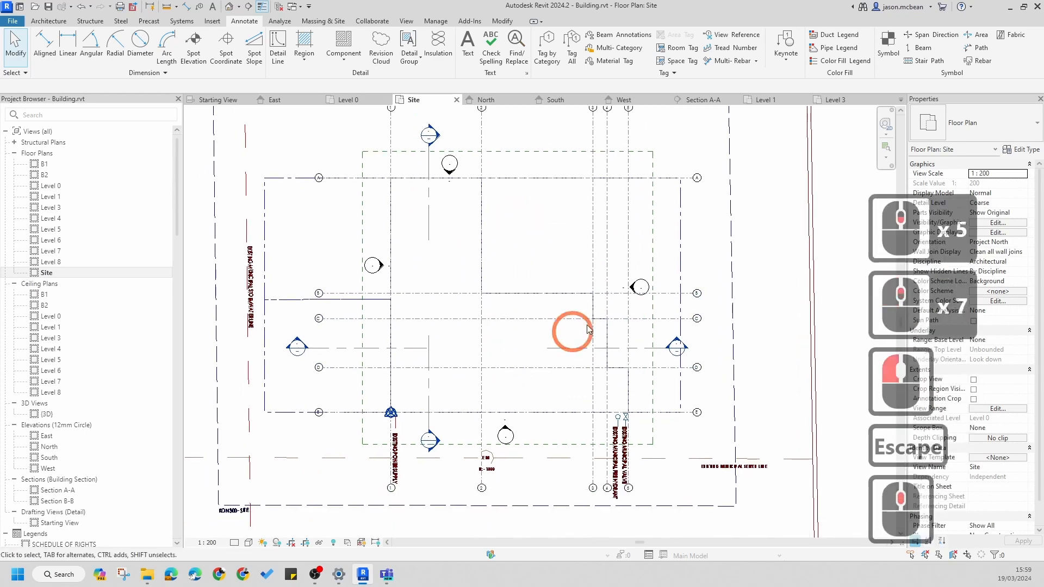
{"action": "middle_click_drag", "start_coordinate": [359, 362], "coordinate": [333, 431]}
{"action": "key", "text": "Escape"}
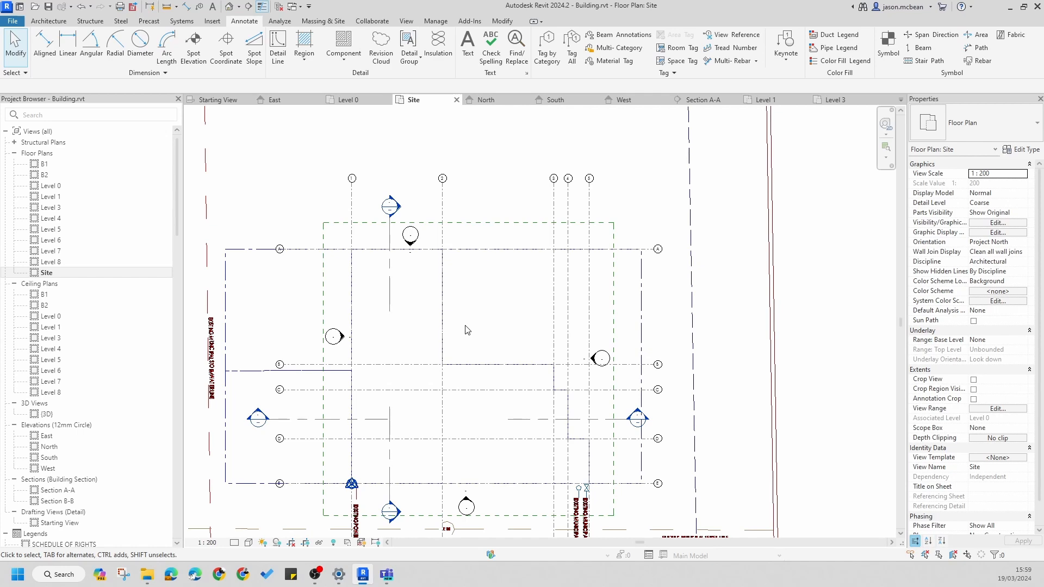
{"action": "key", "text": "Escape"}
{"action": "scroll", "coordinate": [362, 318], "scroll_direction": "down", "scroll_amount": 2}
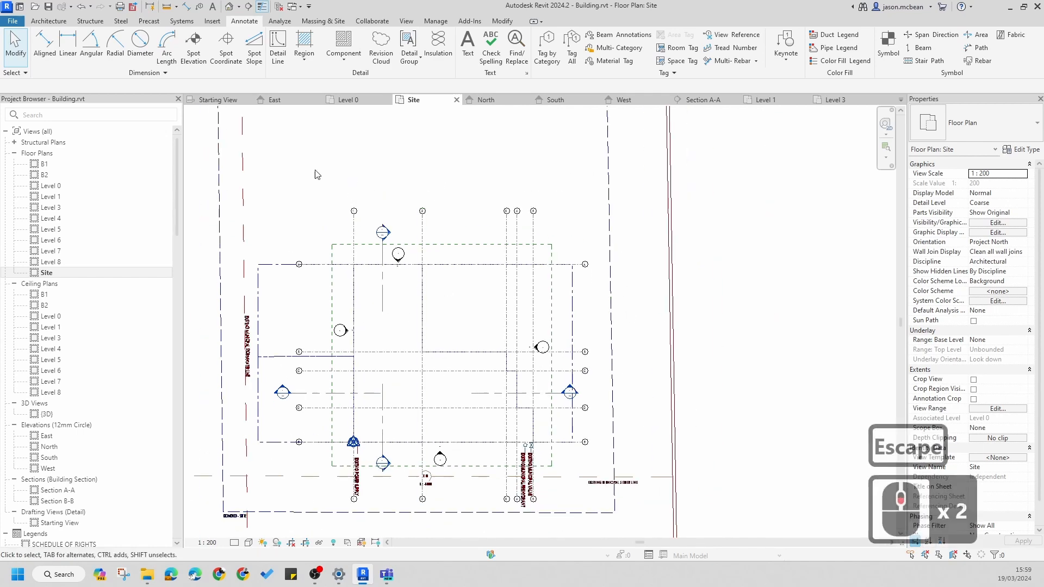
Try the Show Mass Form and Floors display and return to Show Mass by View Settings
{"action": "left_click", "coordinate": [312, 22]}
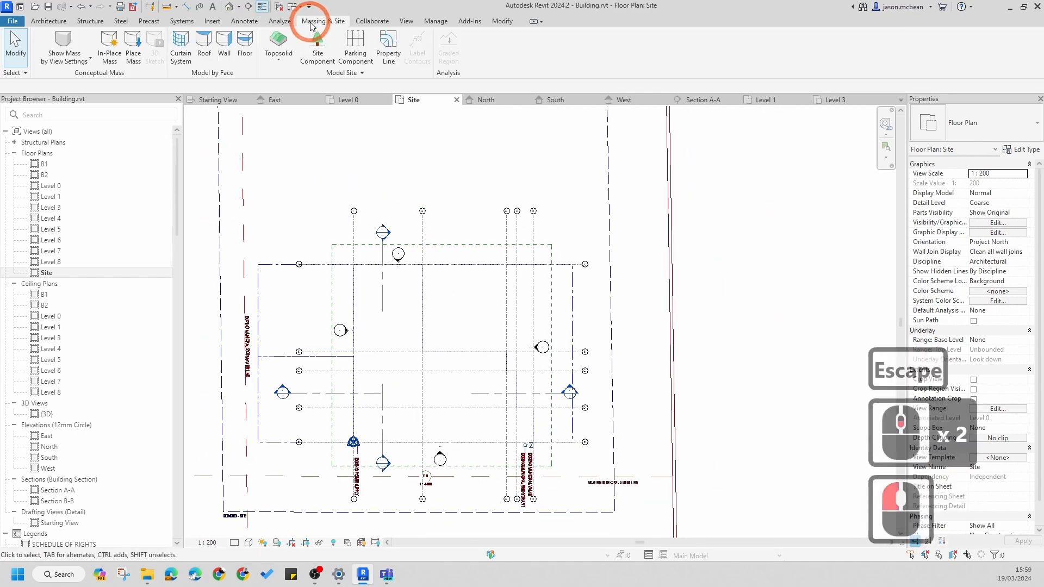
{"action": "left_click", "coordinate": [407, 386]}
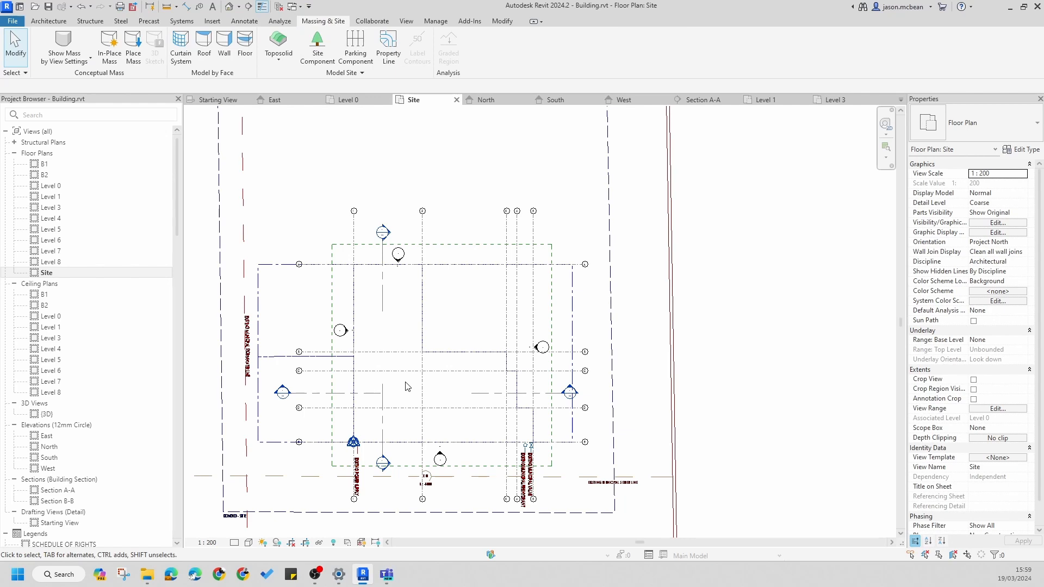
{"action": "scroll", "coordinate": [492, 282], "scroll_direction": "up", "scroll_amount": 4}
{"action": "middle_click_drag", "start_coordinate": [492, 282], "coordinate": [504, 294]}
{"action": "scroll", "coordinate": [498, 298], "scroll_direction": "down", "scroll_amount": 4}
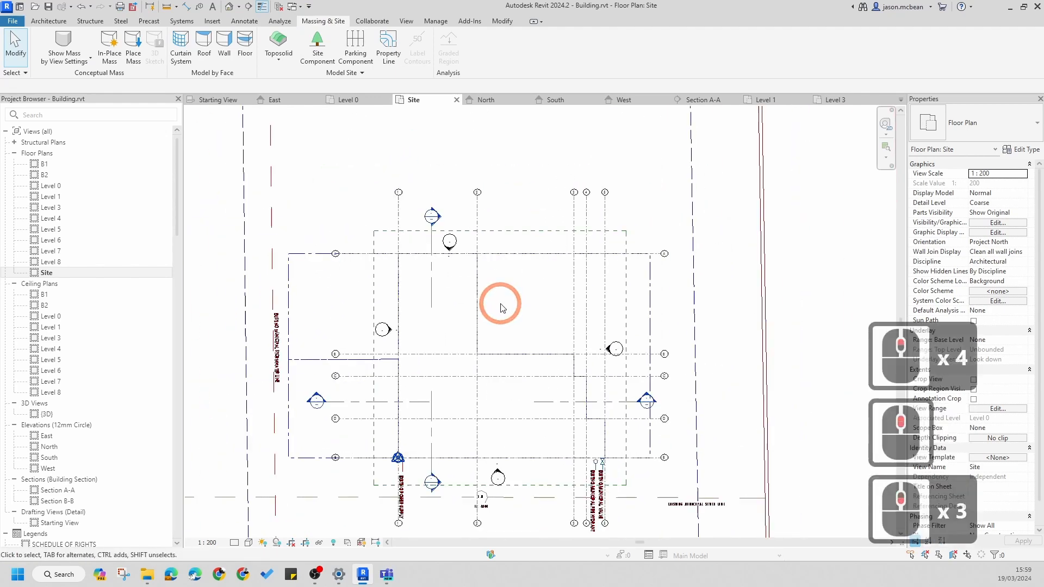
{"action": "middle_click", "coordinate": [473, 321]}
{"action": "left_click", "coordinate": [64, 71]}
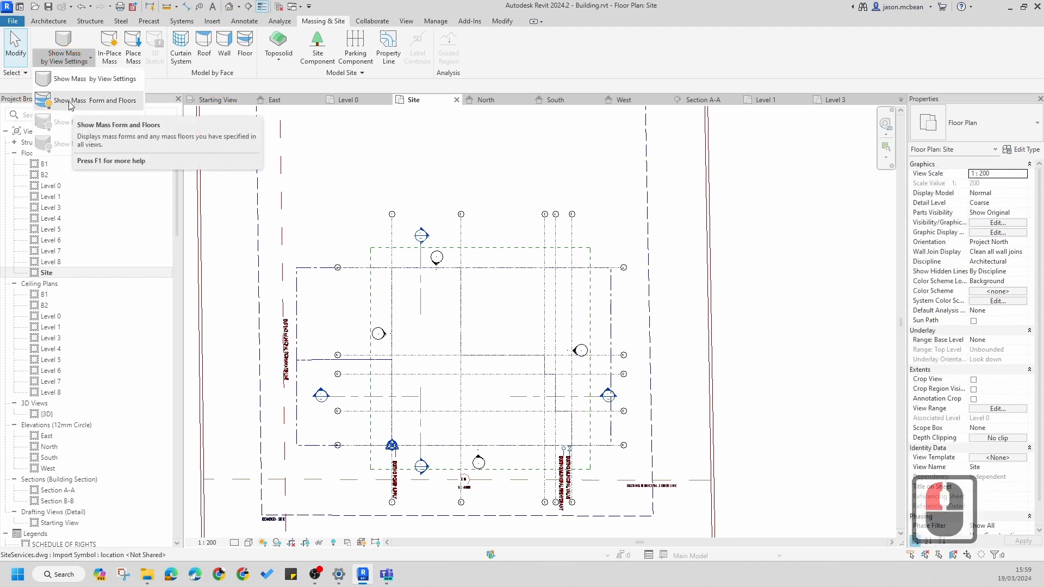
{"action": "left_click", "coordinate": [62, 102]}
{"action": "left_click", "coordinate": [71, 64]}
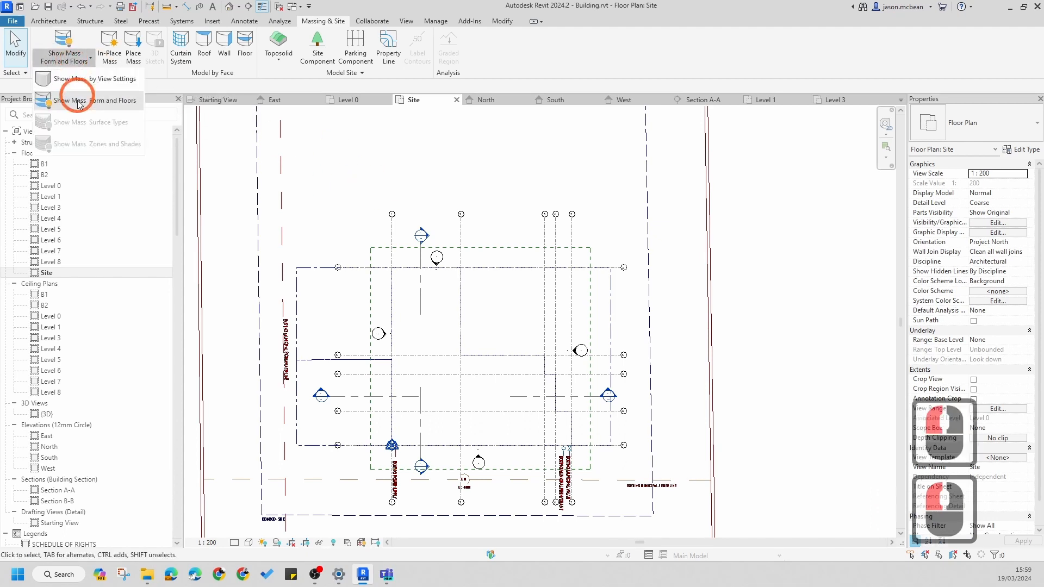
{"action": "left_click", "coordinate": [77, 81]}
{"action": "left_click", "coordinate": [486, 187]}
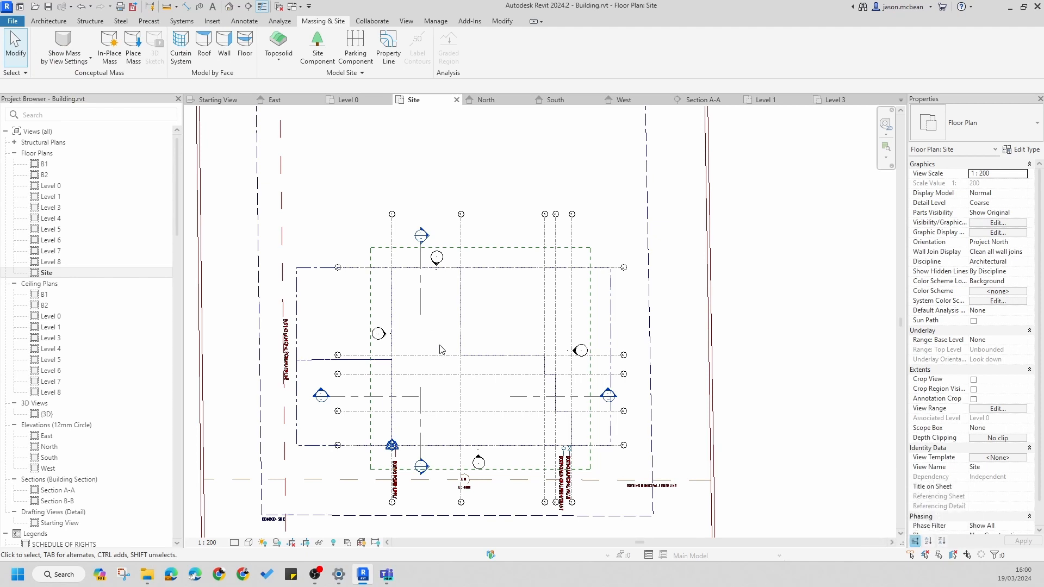
Set the conceptual mass display to Show Mass Form and Floors
{"action": "double_click", "coordinate": [75, 74]}
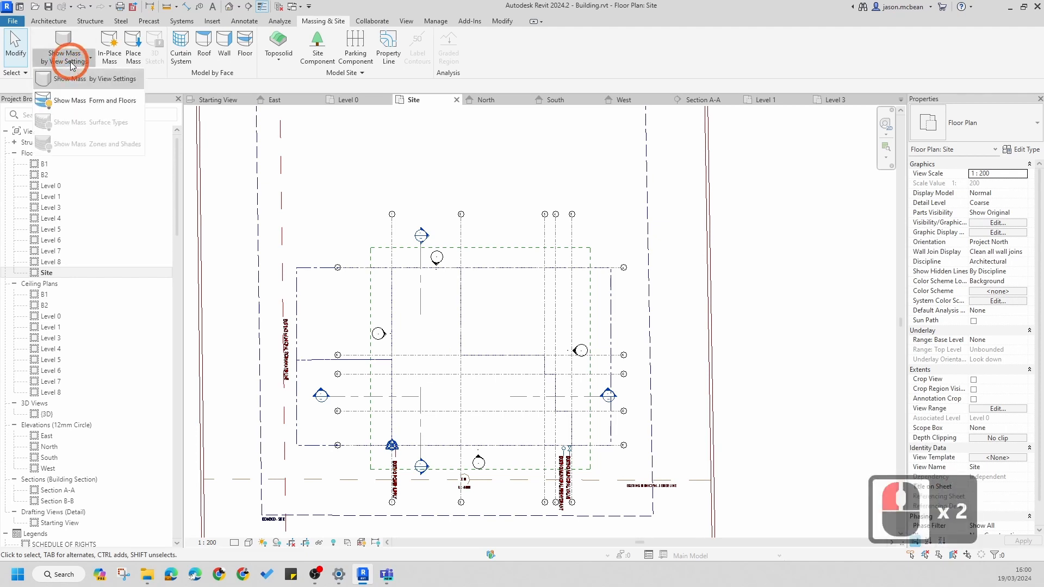
{"action": "left_click", "coordinate": [397, 144]}
{"action": "left_click", "coordinate": [106, 44]}
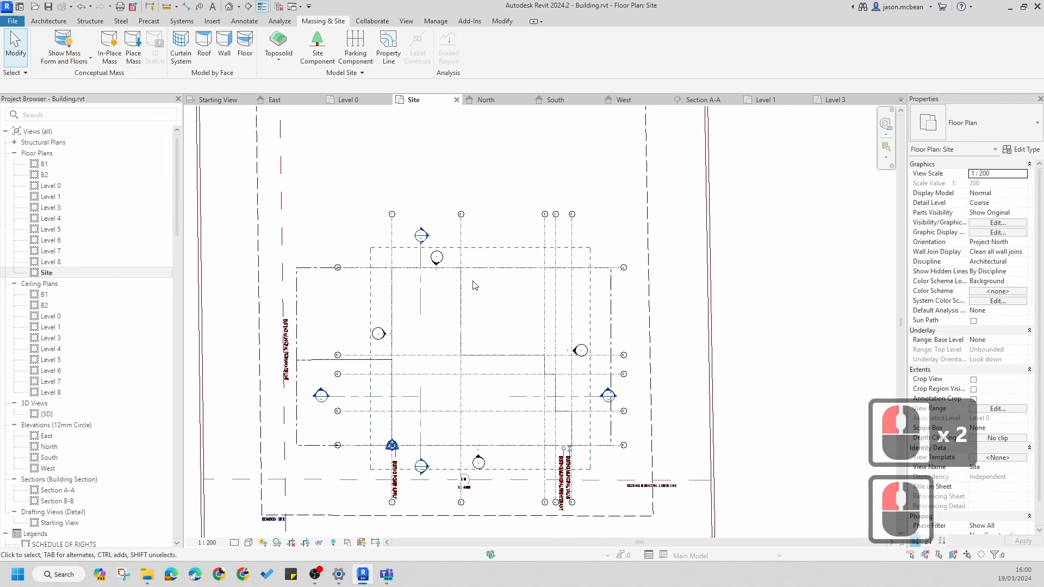
Examine the building footprint of the imported site drawing and the grid lines covering it
{"action": "scroll", "coordinate": [673, 329], "scroll_direction": "down", "scroll_amount": 5}
{"action": "left_click", "coordinate": [451, 324]}
{"action": "scroll", "coordinate": [451, 324], "scroll_direction": "up", "scroll_amount": 3}
{"action": "scroll", "coordinate": [494, 333], "scroll_direction": "up", "scroll_amount": 4}
{"action": "middle_click_drag", "start_coordinate": [494, 333], "coordinate": [455, 319]}
{"action": "key", "text": "Escape"}
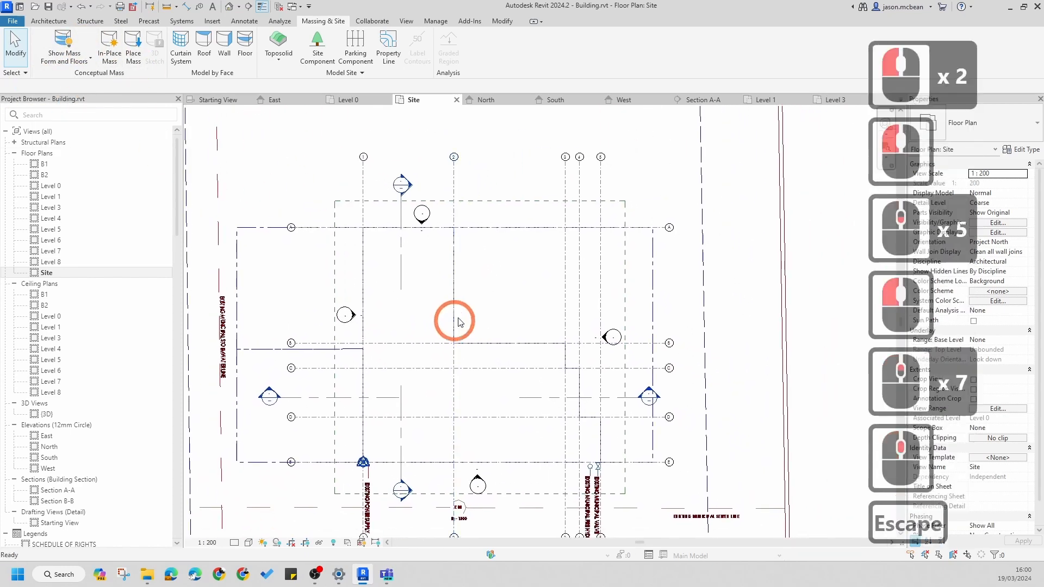
{"action": "scroll", "coordinate": [431, 385], "scroll_direction": "up", "scroll_amount": 5}
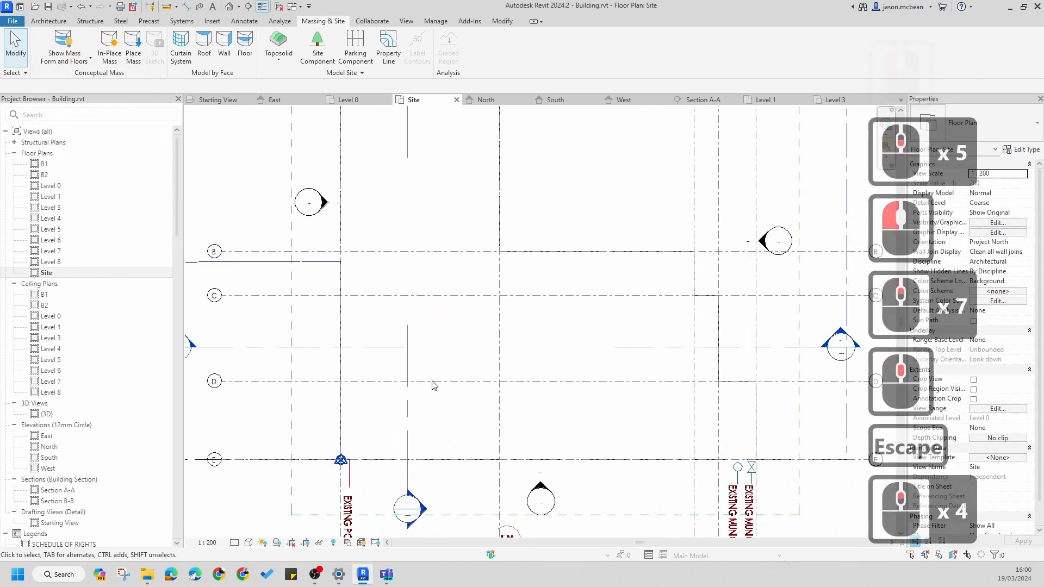
{"action": "scroll", "coordinate": [458, 340], "scroll_direction": "down", "scroll_amount": 5}
{"action": "scroll", "coordinate": [585, 328], "scroll_direction": "up", "scroll_amount": 5}
{"action": "scroll", "coordinate": [592, 329], "scroll_direction": "down", "scroll_amount": 4}
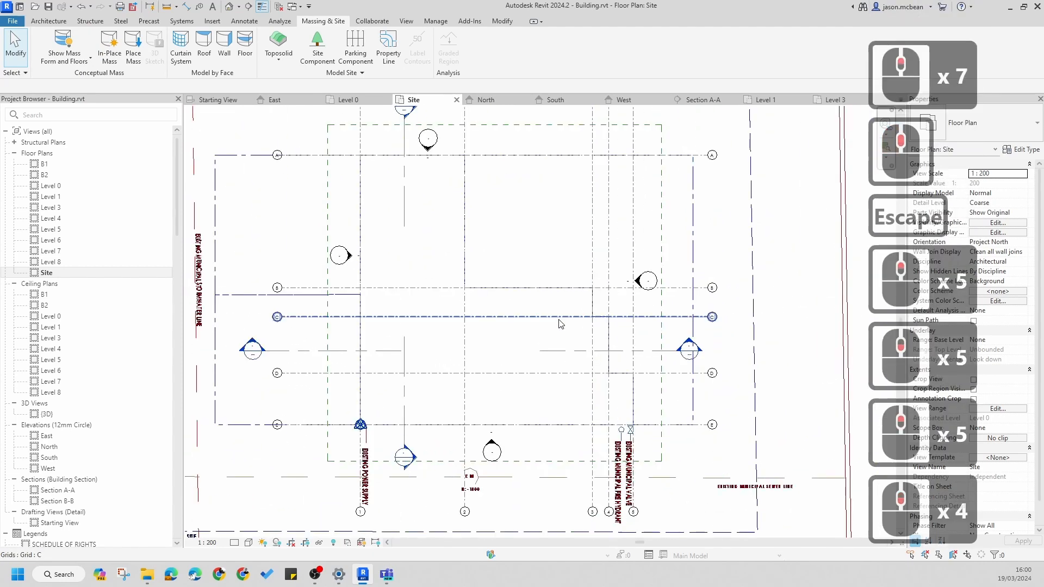
{"action": "key", "text": "Escape"}
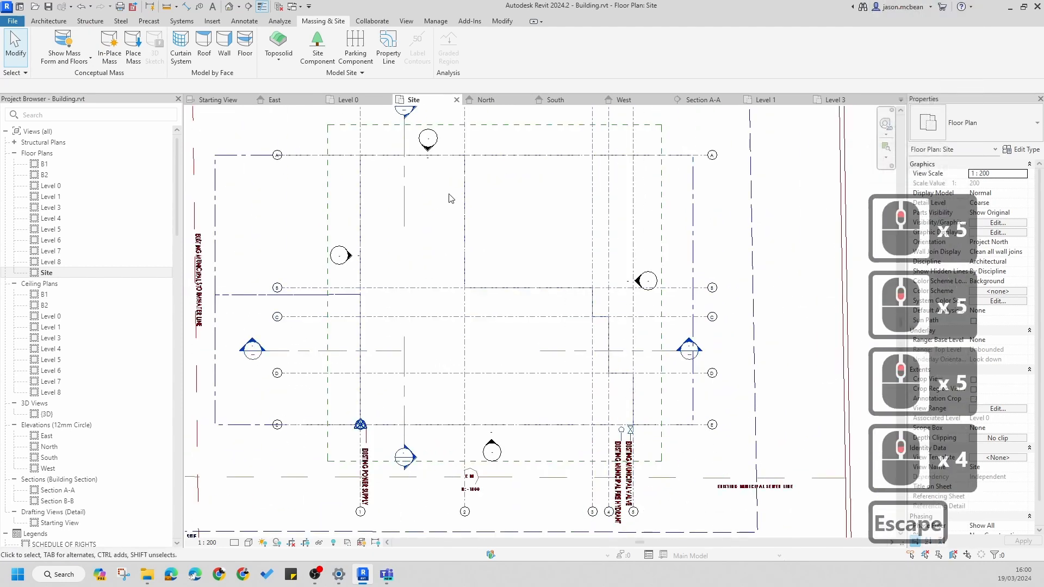
Inspect up close where the footprint's stepped edges coincide with the grid lines
{"action": "left_click", "coordinate": [500, 294]}
{"action": "scroll", "coordinate": [501, 294], "scroll_direction": "up", "scroll_amount": 1}
{"action": "key", "text": "Escape"}
{"action": "scroll", "coordinate": [610, 288], "scroll_direction": "up", "scroll_amount": 17}
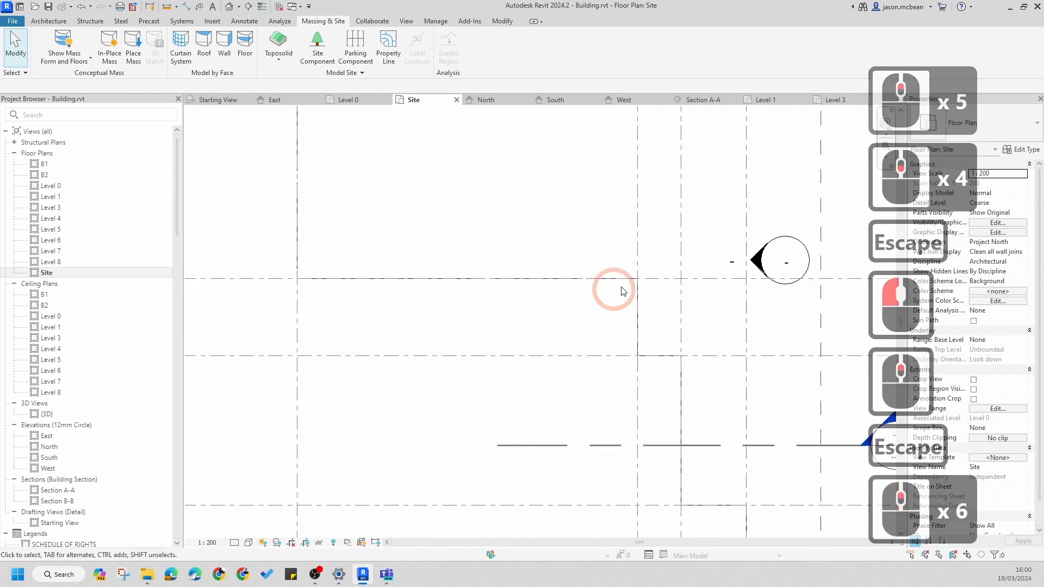
{"action": "scroll", "coordinate": [653, 310], "scroll_direction": "down", "scroll_amount": 14}
{"action": "key", "text": "Escape"}
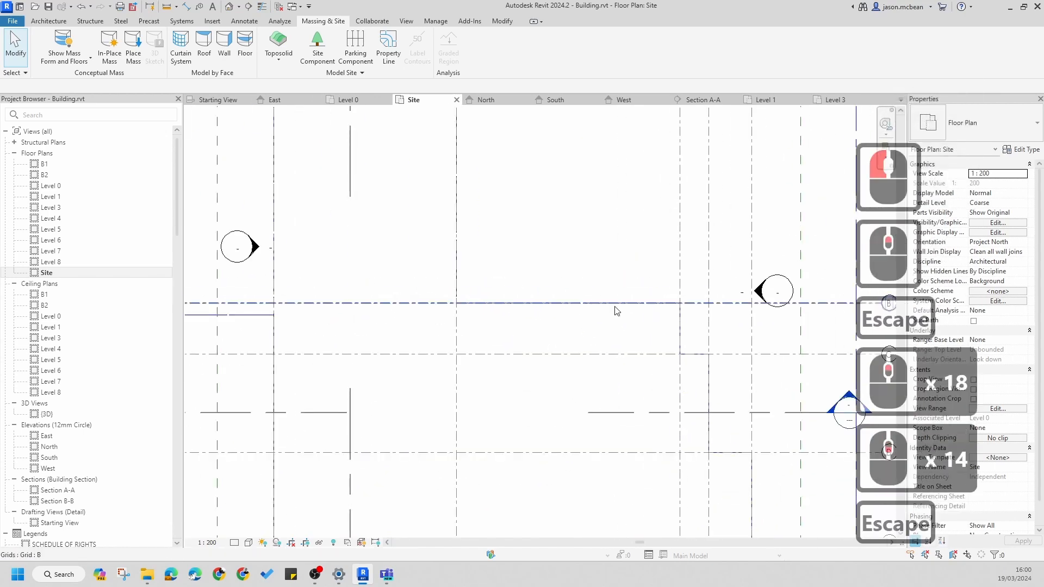
{"action": "scroll", "coordinate": [598, 282], "scroll_direction": "down", "scroll_amount": 7}
{"action": "scroll", "coordinate": [562, 214], "scroll_direction": "up", "scroll_amount": 12}
{"action": "scroll", "coordinate": [563, 245], "scroll_direction": "up", "scroll_amount": 6}
{"action": "scroll", "coordinate": [565, 279], "scroll_direction": "down", "scroll_amount": 7}
{"action": "key", "text": "Escape"}
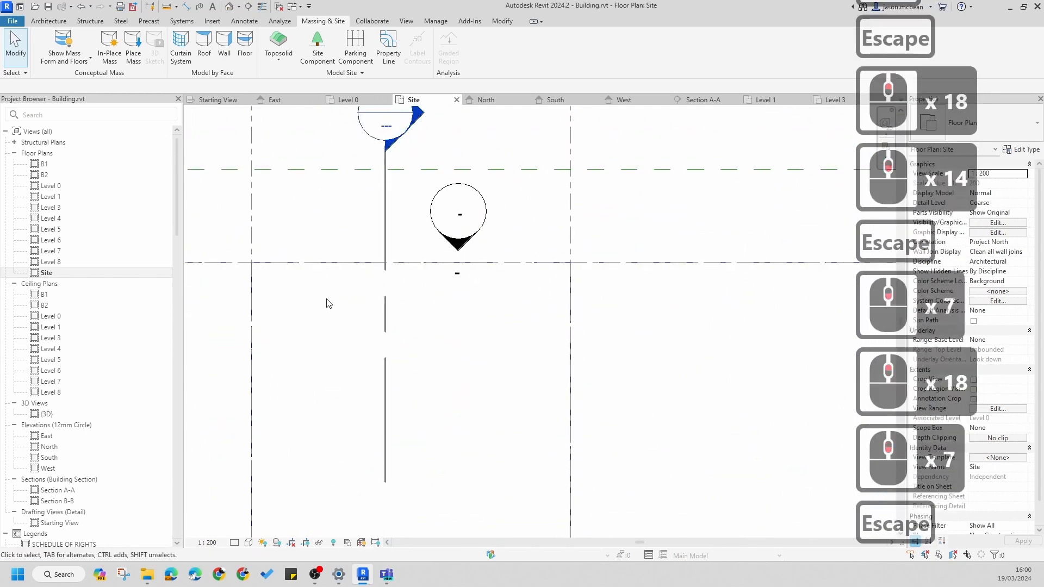
Temporarily isolate the imported SiteServices.dwg beneath grid A in the Site plan, checking the selection with the Filter
{"action": "scroll", "coordinate": [698, 287], "scroll_direction": "up", "scroll_amount": 7}
{"action": "scroll", "coordinate": [625, 280], "scroll_direction": "down", "scroll_amount": 6}
{"action": "key", "text": "Escape"}
{"action": "scroll", "coordinate": [553, 273], "scroll_direction": "up", "scroll_amount": 7}
{"action": "scroll", "coordinate": [553, 273], "scroll_direction": "up", "scroll_amount": 7}
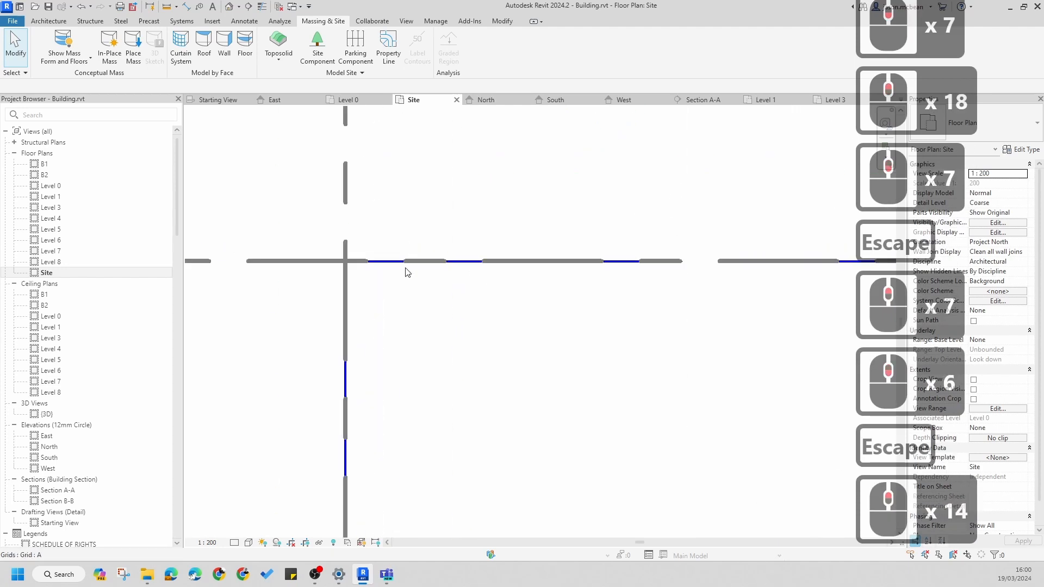
{"action": "key", "text": "Tab"}
{"action": "left_click", "coordinate": [462, 263]}
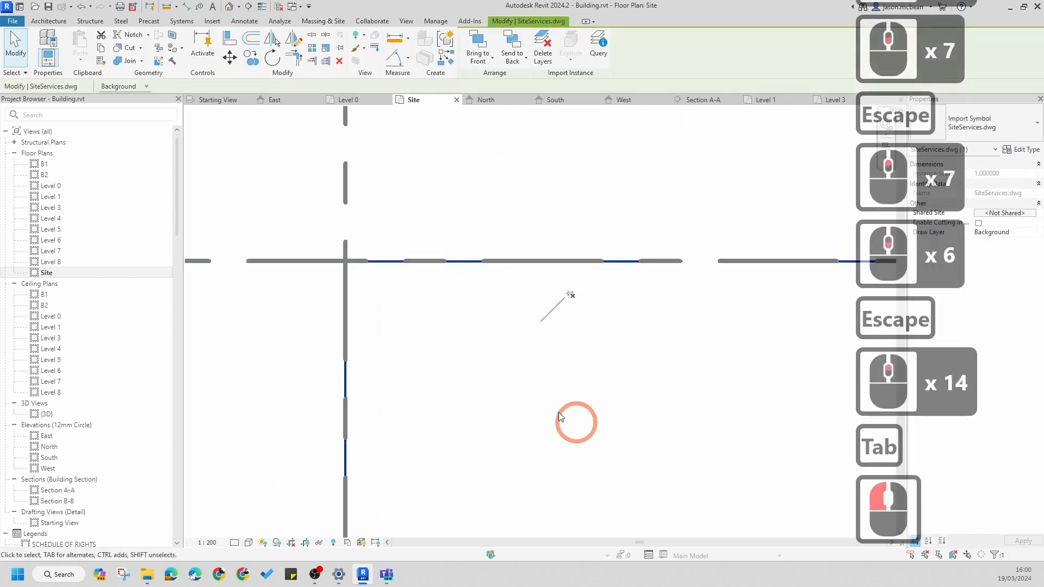
{"action": "left_click", "coordinate": [571, 294]}
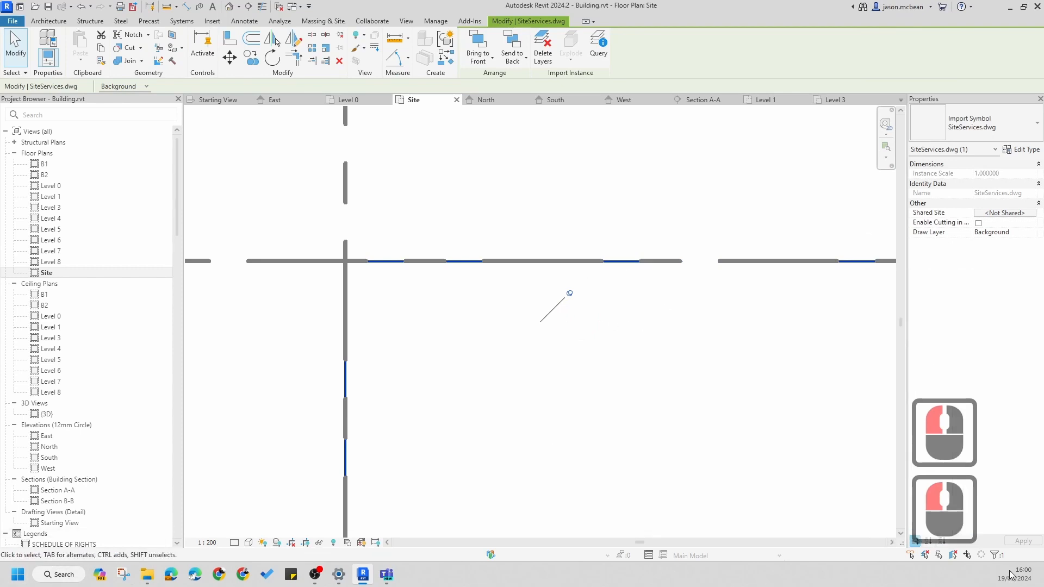
{"action": "left_click", "coordinate": [999, 554]}
{"action": "key", "text": "Escape"}
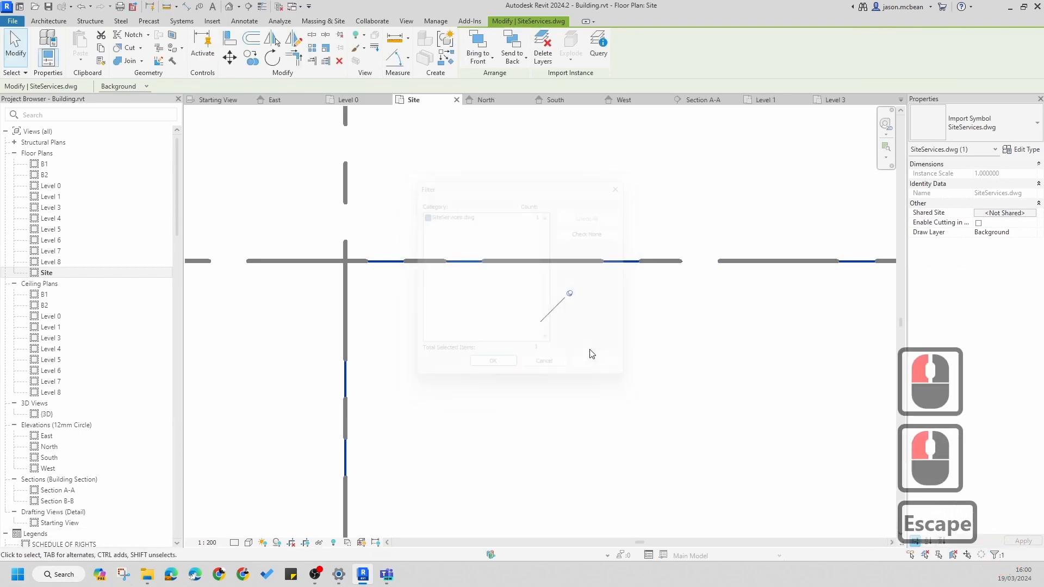
{"action": "left_click", "coordinate": [319, 543]}
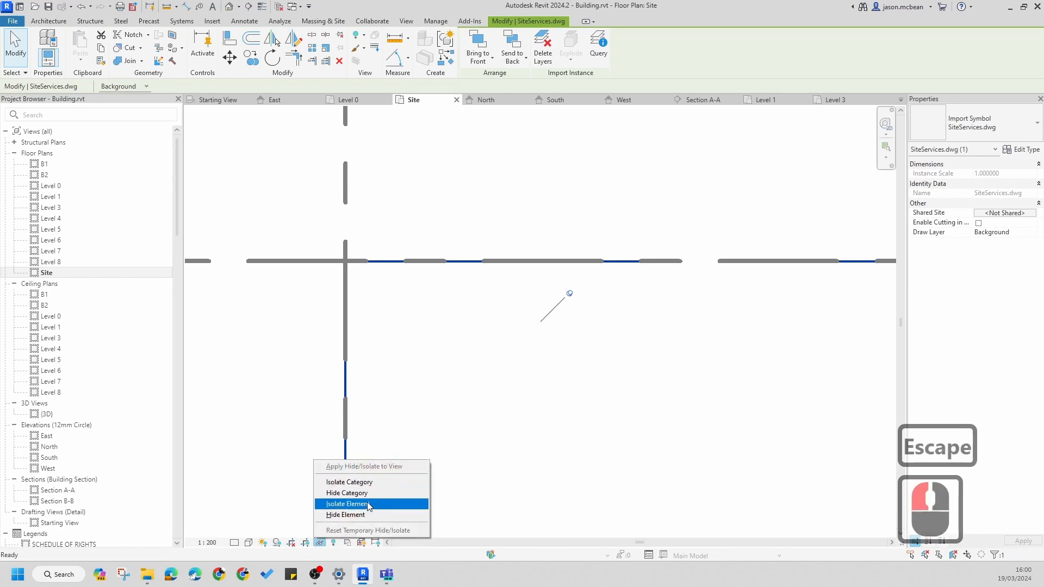
{"action": "left_click", "coordinate": [370, 504]}
Start a new in-place mass named Concept over the isolated building footprint
{"action": "scroll", "coordinate": [454, 366], "scroll_direction": "up", "scroll_amount": 5}
{"action": "key", "text": "Escape"}
{"action": "scroll", "coordinate": [495, 282], "scroll_direction": "up", "scroll_amount": 12}
{"action": "scroll", "coordinate": [494, 282], "scroll_direction": "down", "scroll_amount": 6}
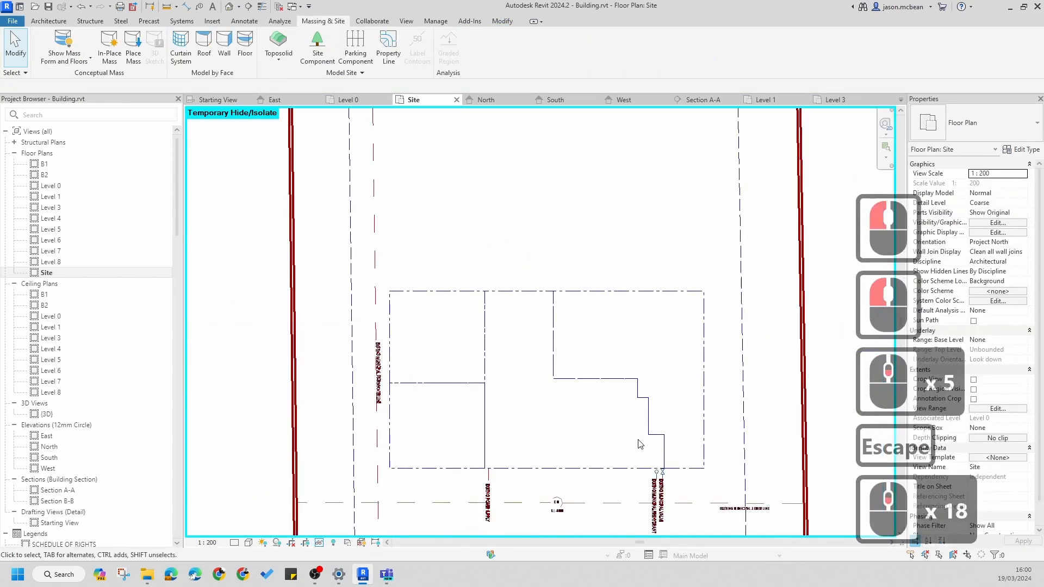
{"action": "scroll", "coordinate": [641, 445], "scroll_direction": "up", "scroll_amount": 2}
{"action": "scroll", "coordinate": [609, 384], "scroll_direction": "down", "scroll_amount": 4}
{"action": "scroll", "coordinate": [487, 352], "scroll_direction": "up", "scroll_amount": 4}
{"action": "middle_click_drag", "start_coordinate": [515, 319], "coordinate": [464, 296]}
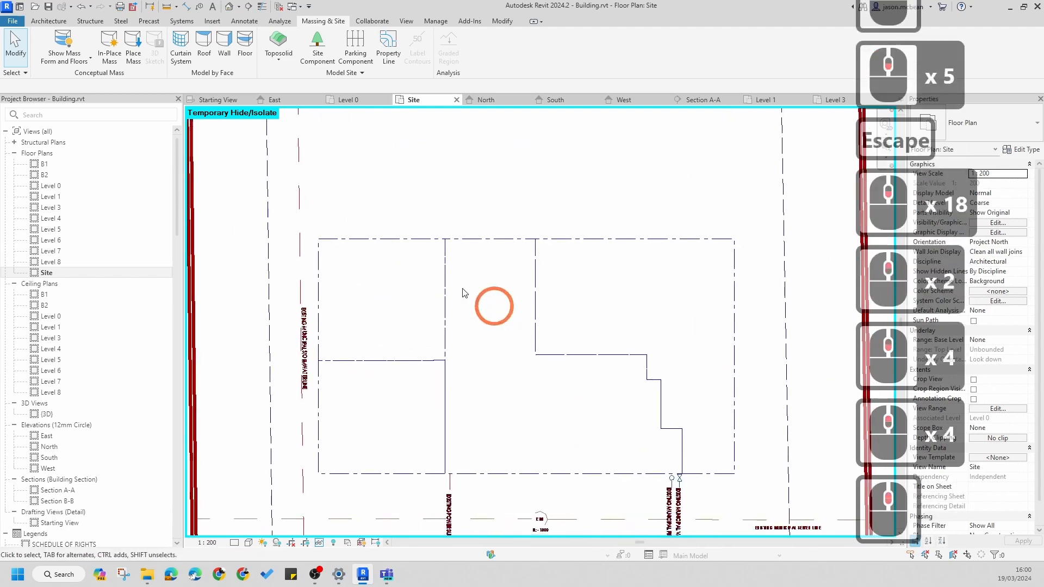
{"action": "key", "text": "Escape"}
{"action": "left_click", "coordinate": [109, 53]}
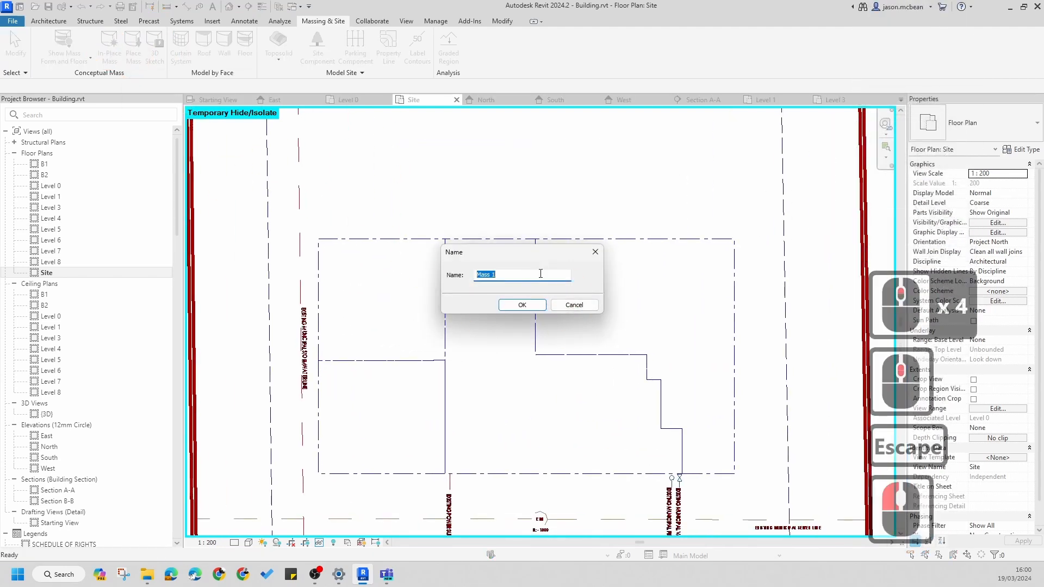
{"action": "type", "text": "Conc"}
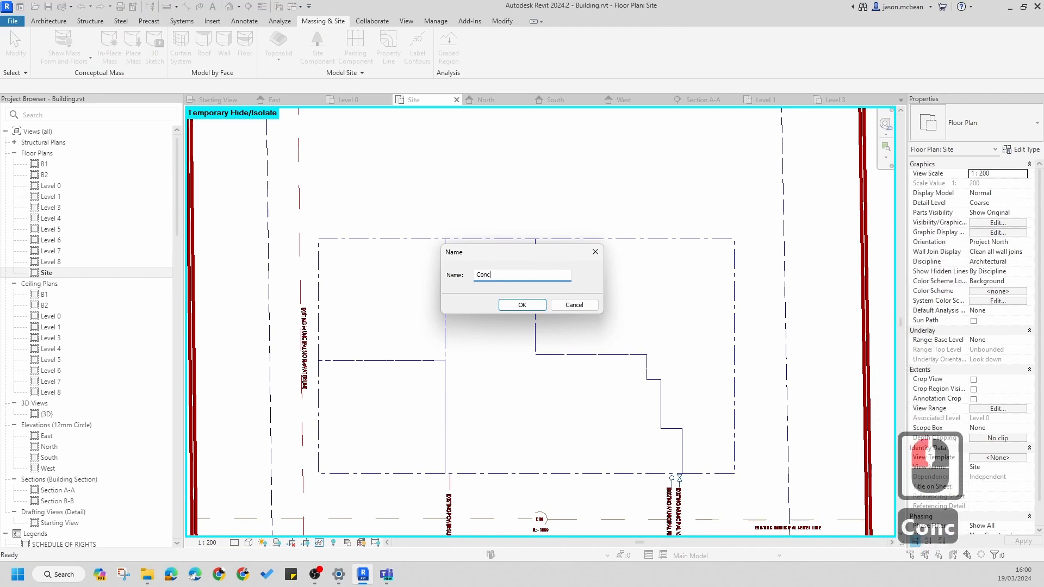
{"action": "type", "text": "ept"}
{"action": "key", "text": "Return"}
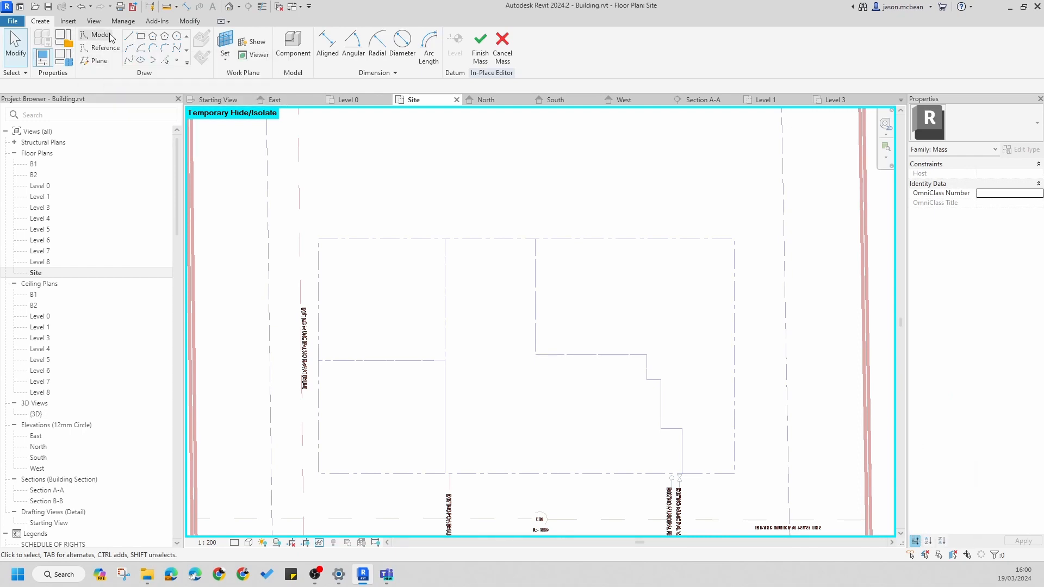
Trace the footprint with chained model lines along its short upper edge, 14650 mm down, and across to the first step, snapping to endpoints
{"action": "left_click", "coordinate": [110, 37]}
{"action": "left_click", "coordinate": [115, 60]}
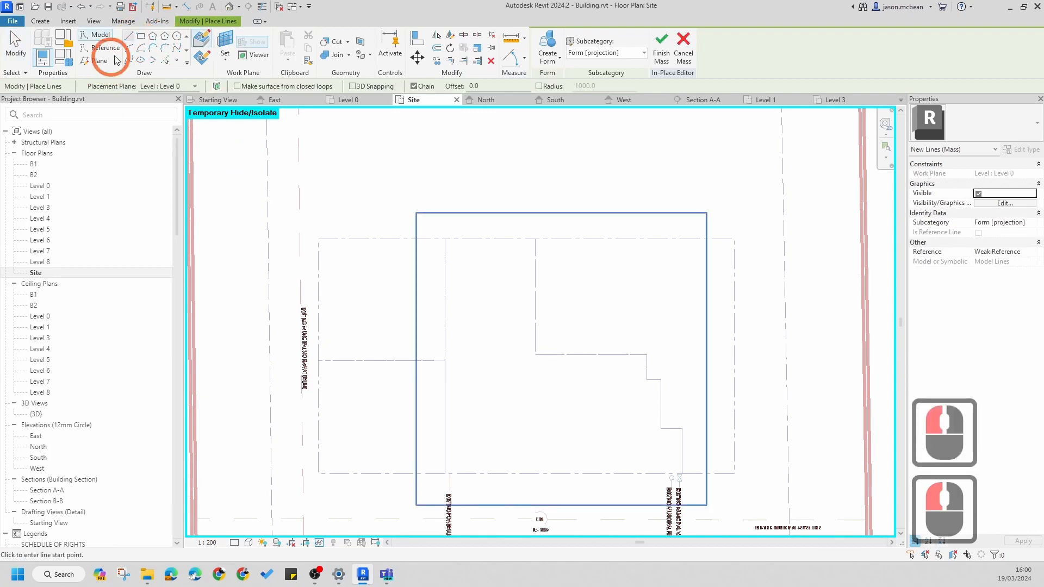
{"action": "left_click", "coordinate": [515, 238]}
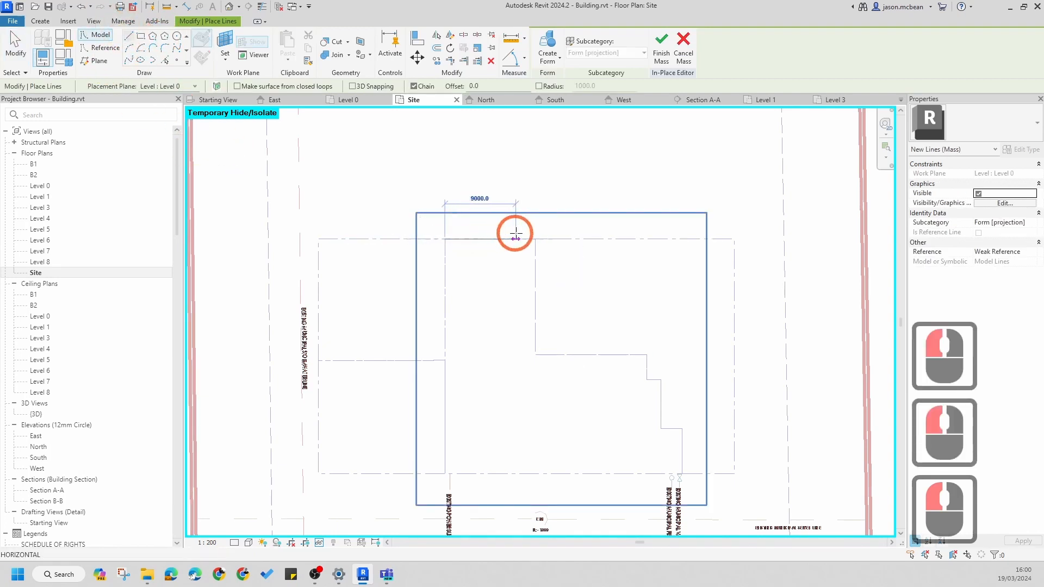
{"action": "left_click", "coordinate": [536, 240]}
{"action": "scroll", "coordinate": [538, 343], "scroll_direction": "up", "scroll_amount": 6}
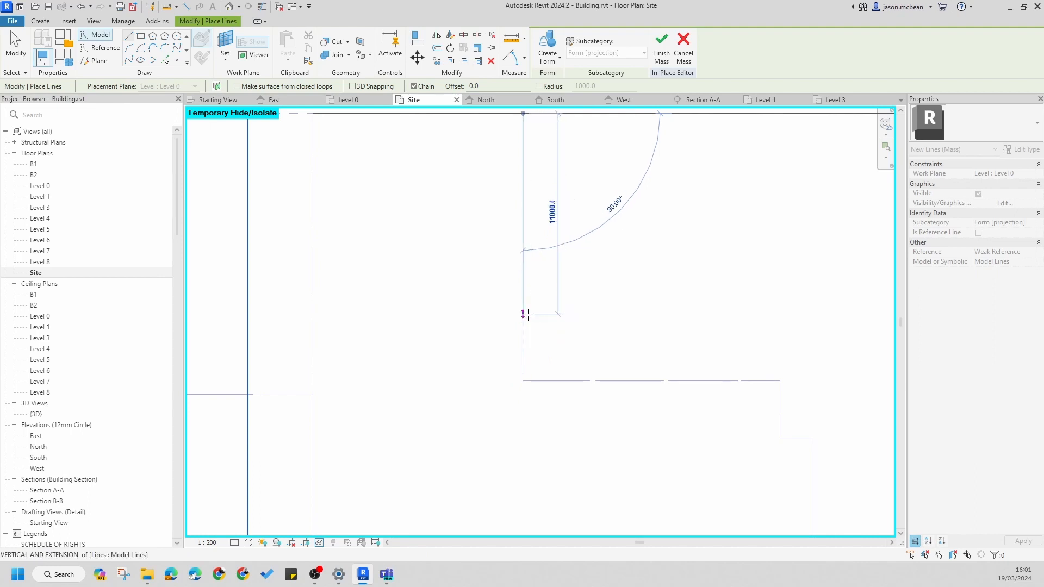
{"action": "key", "text": "e"}
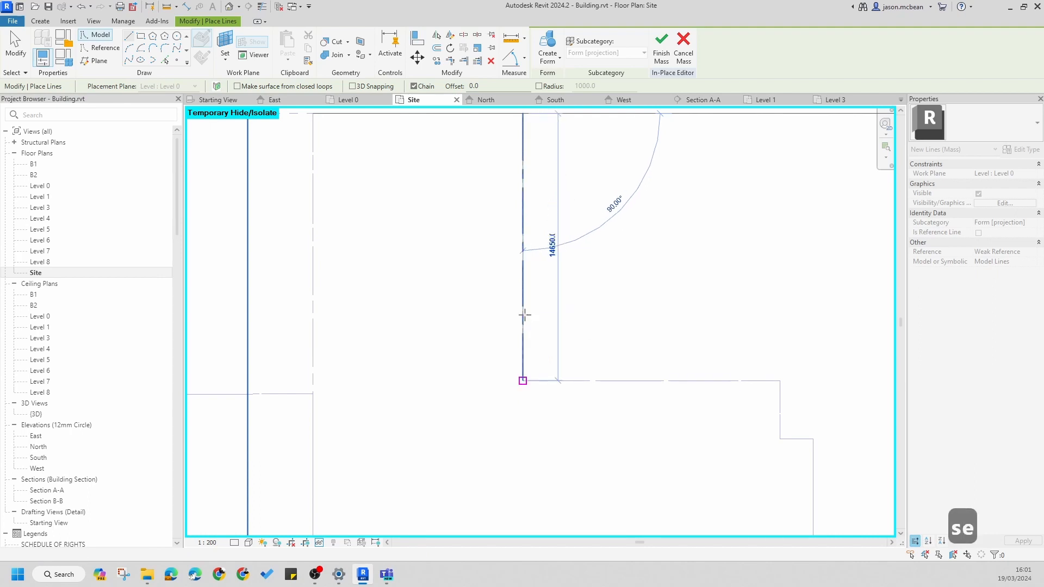
{"action": "left_click", "coordinate": [523, 380]}
{"action": "key", "text": "s"}
{"action": "key", "text": "e"}
{"action": "left_click", "coordinate": [731, 381]}
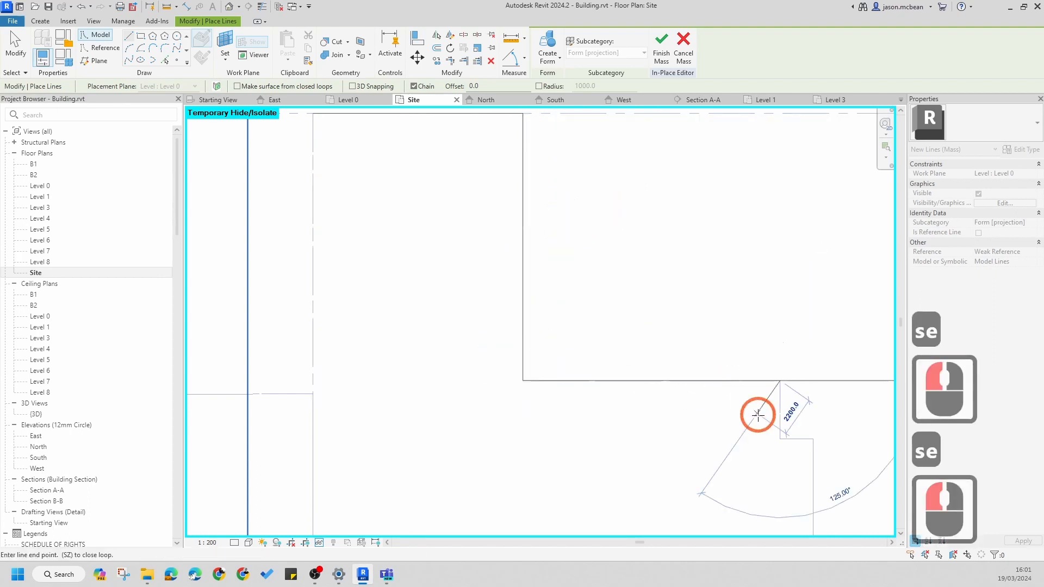
Continue the model line chain around the stepped edges, including the 1800 mm and 6200 mm segments, to the footprint's lower edge, snapping to endpoints
{"action": "key", "text": "s"}
{"action": "key", "text": "e"}
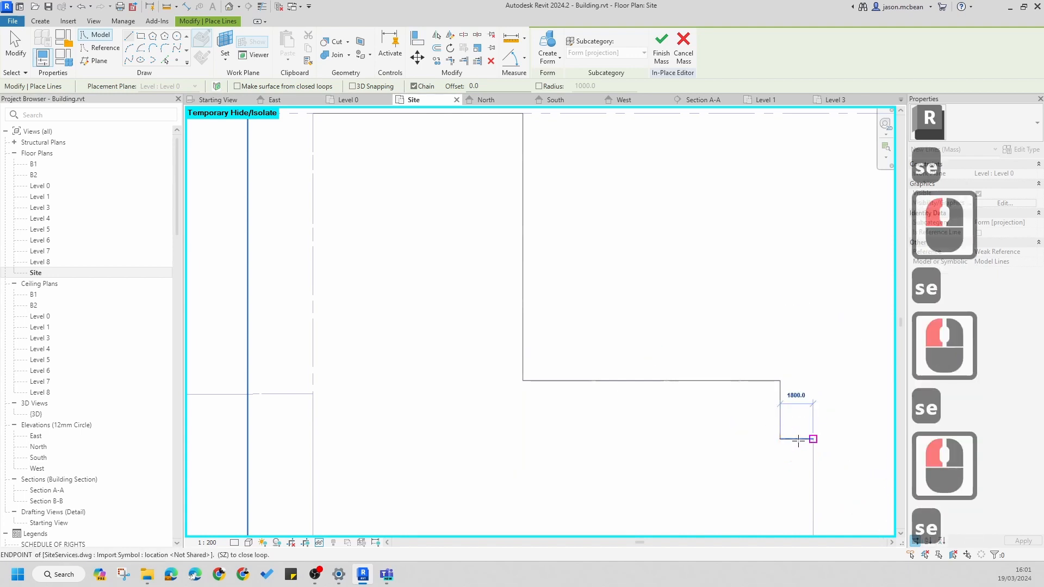
{"action": "left_click", "coordinate": [797, 441]}
{"action": "middle_click_drag", "start_coordinate": [846, 457], "coordinate": [725, 268]}
{"action": "key", "text": "s"}
{"action": "key", "text": "e"}
{"action": "left_click", "coordinate": [694, 310]}
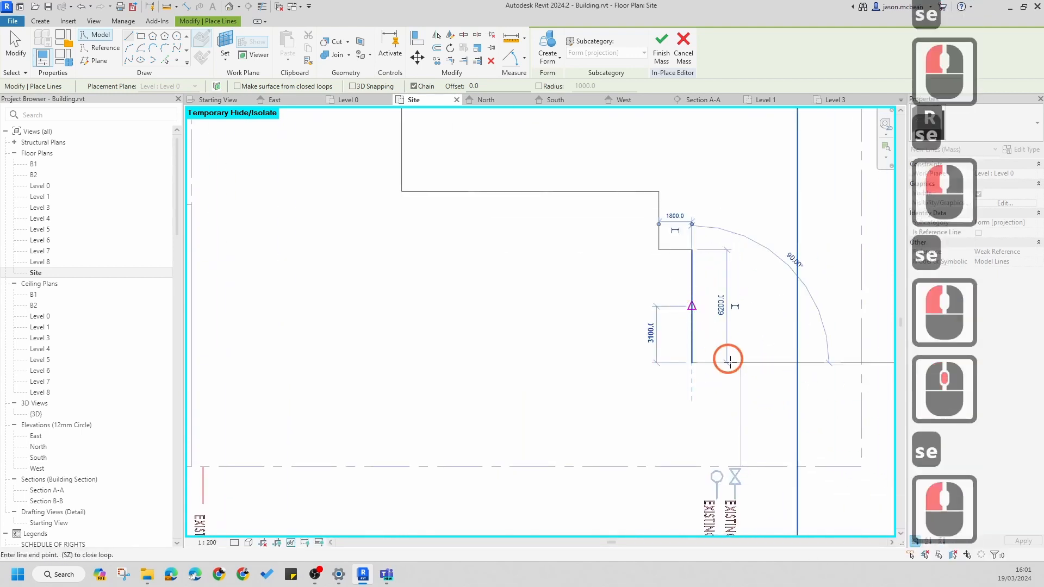
{"action": "key", "text": "s"}
{"action": "key", "text": "e"}
{"action": "left_click", "coordinate": [727, 364]}
{"action": "key", "text": "s"}
{"action": "key", "text": "e"}
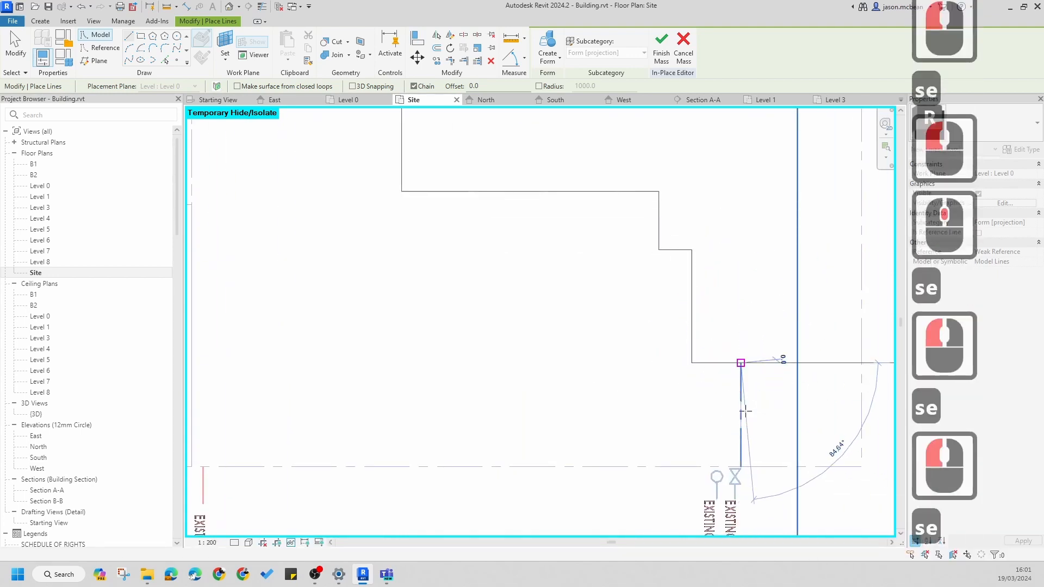
{"action": "left_click", "coordinate": [741, 466]}
Close the outline with the 30100 mm lower edge and the long side edge, and check that all the lines select as one chain
{"action": "scroll", "coordinate": [788, 419], "scroll_direction": "down", "scroll_amount": 4}
{"action": "key", "text": "s"}
{"action": "key", "text": "e"}
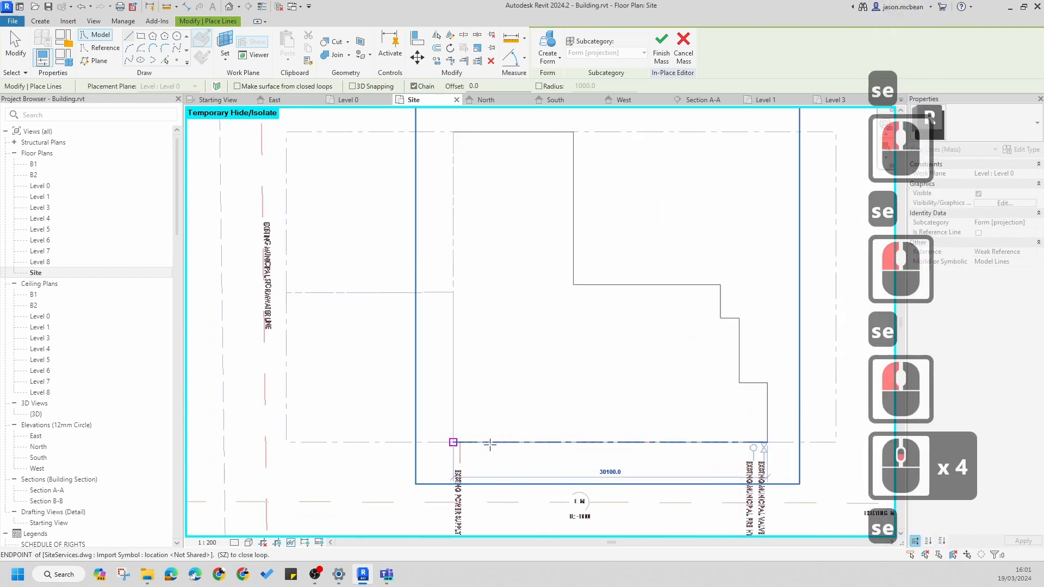
{"action": "left_click", "coordinate": [490, 444]}
{"action": "key", "text": "s"}
{"action": "key", "text": "e"}
{"action": "left_click", "coordinate": [541, 186]}
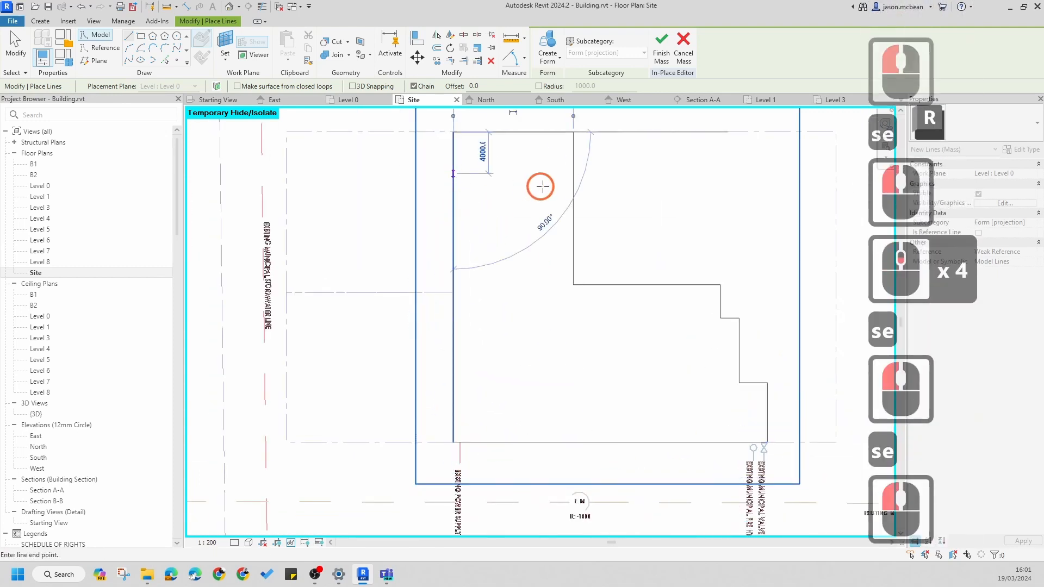
{"action": "key", "text": "Escape"}
{"action": "key", "text": "Escape"}
{"action": "left_click", "coordinate": [506, 260]}
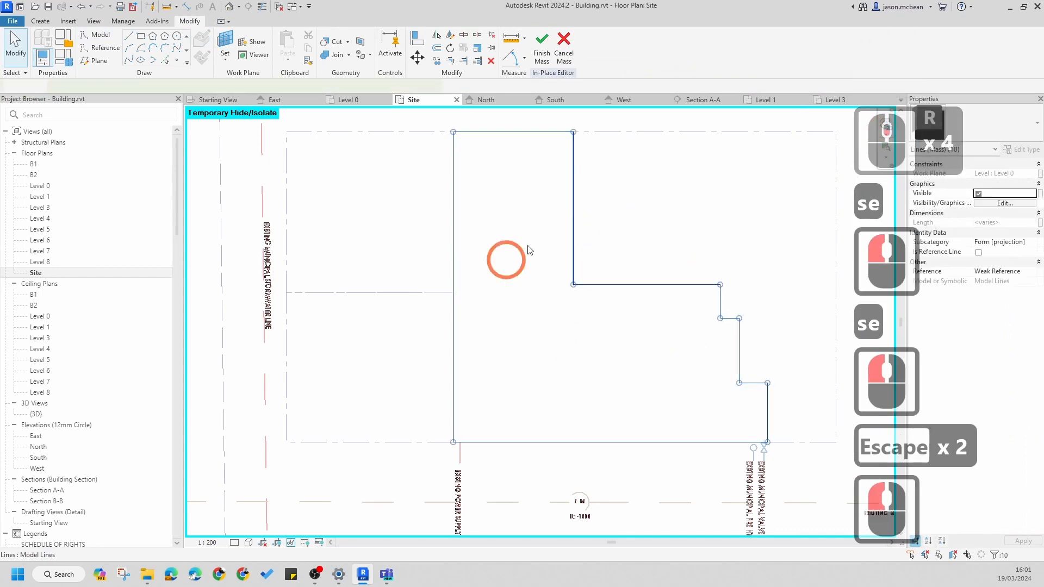
{"action": "key", "text": "Escape"}
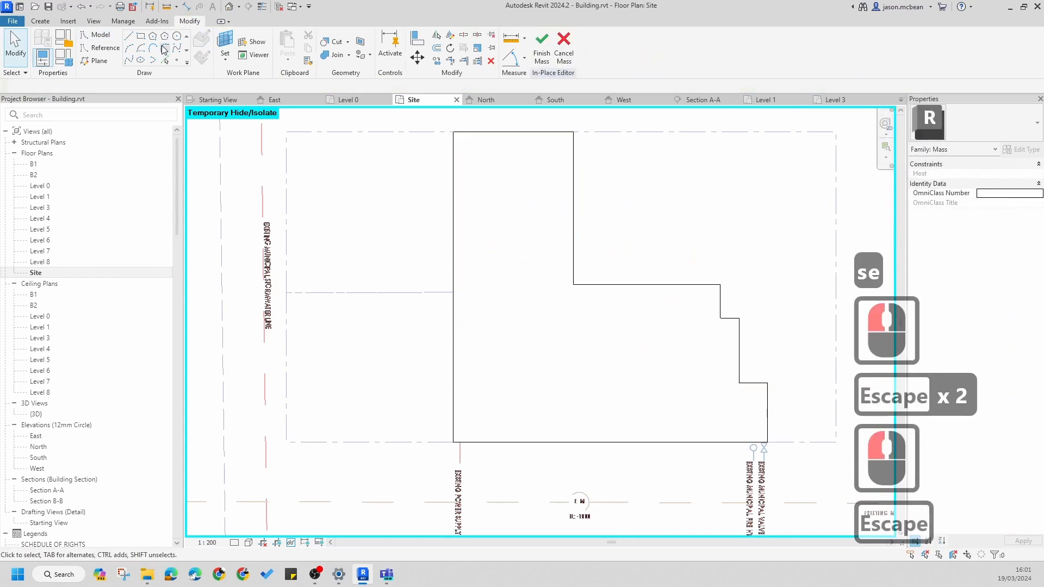
Create a solid form from the closed footprint outline in the 3D view
{"action": "left_click", "coordinate": [228, 7]}
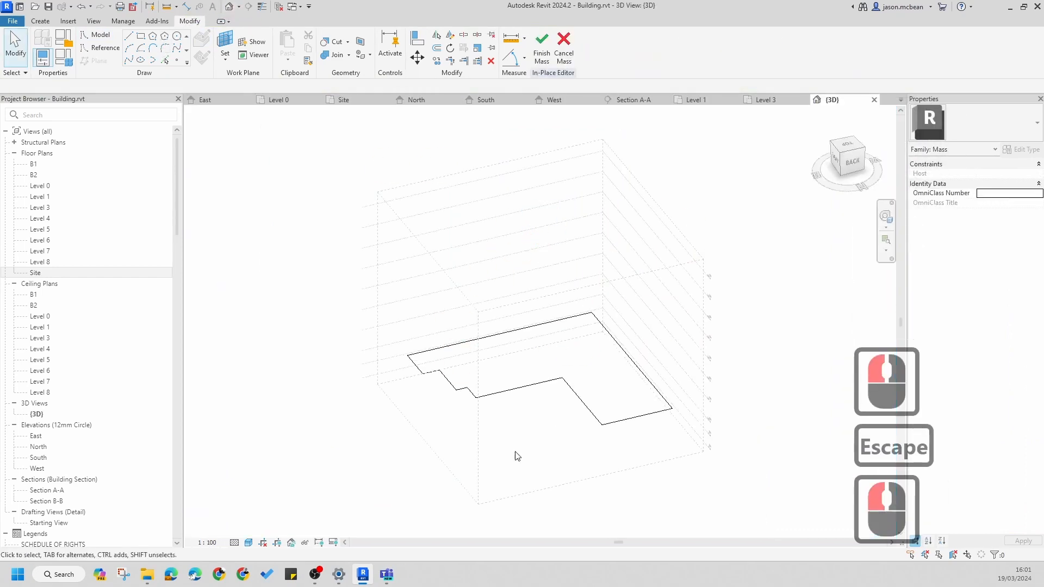
{"action": "middle_click_drag", "start_coordinate": [515, 457], "coordinate": [594, 401], "text": "shift"}
{"action": "left_click", "coordinate": [595, 395]}
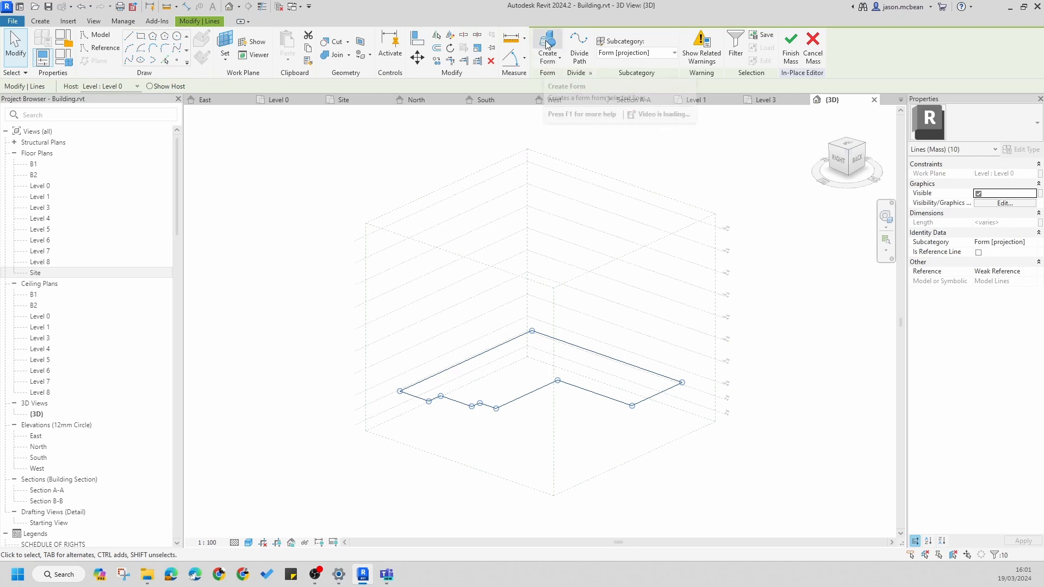
{"action": "left_click", "coordinate": [550, 60]}
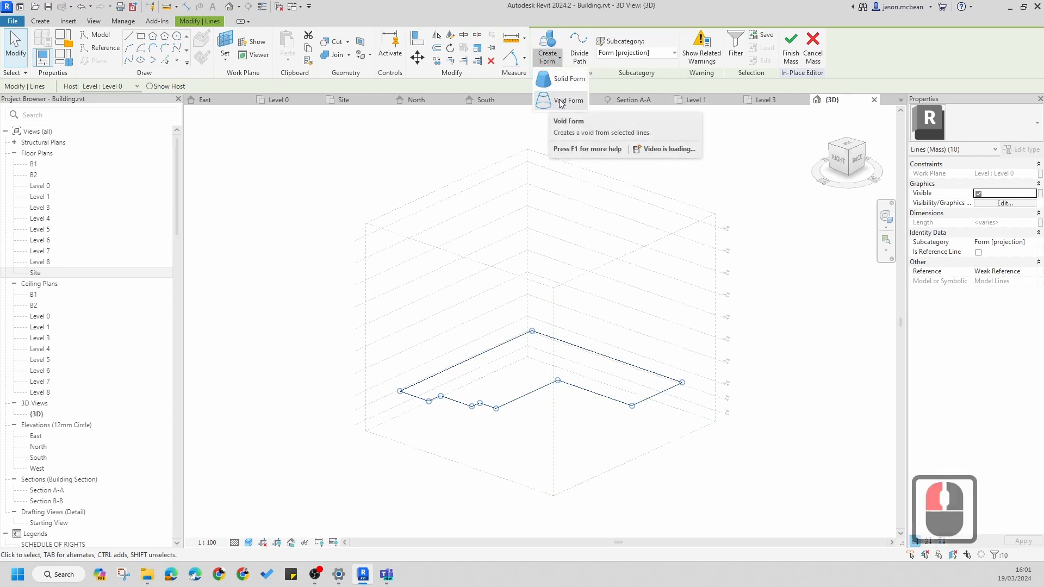
{"action": "left_click", "coordinate": [554, 81]}
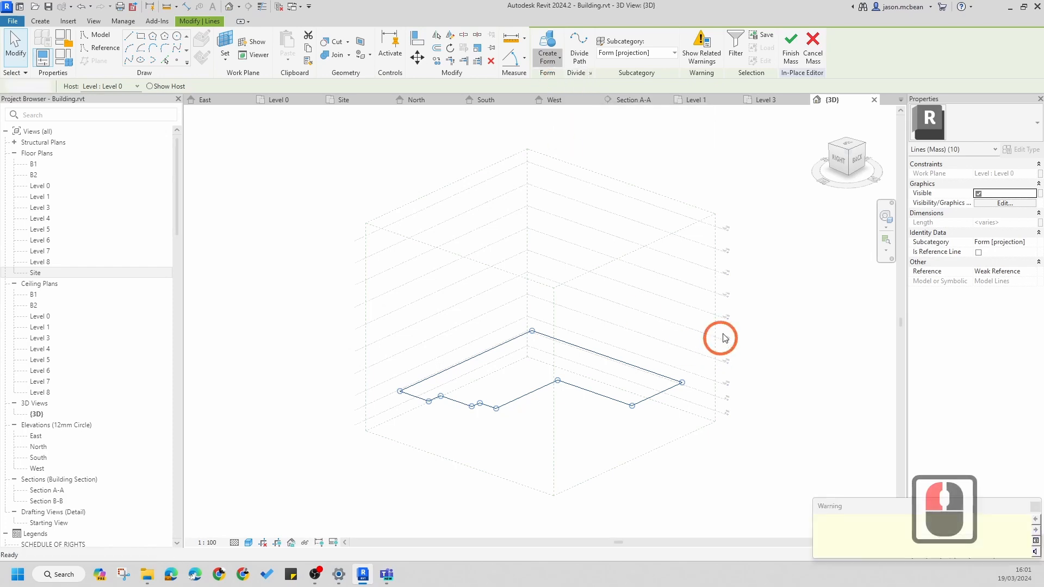
{"action": "left_click", "coordinate": [686, 388]}
Stretch the solid form's top face upward to near the topmost levels
{"action": "middle_click_drag", "start_coordinate": [714, 396], "coordinate": [706, 303], "text": "shift"}
{"action": "scroll", "coordinate": [706, 303], "scroll_direction": "up", "scroll_amount": 4}
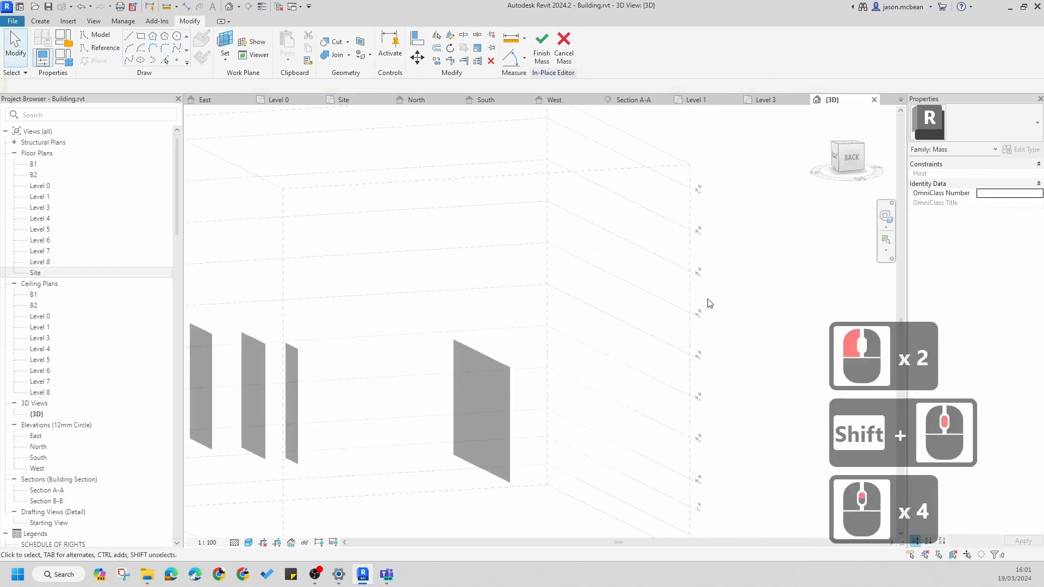
{"action": "mouse_move", "coordinate": [592, 314]}
{"action": "middle_mouse_down", "text": "shift"}
{"action": "mouse_move", "coordinate": [612, 327]}
{"action": "mouse_move", "coordinate": [587, 333]}
{"action": "middle_mouse_up", "text": "shift"}
{"action": "left_click", "coordinate": [585, 325]}
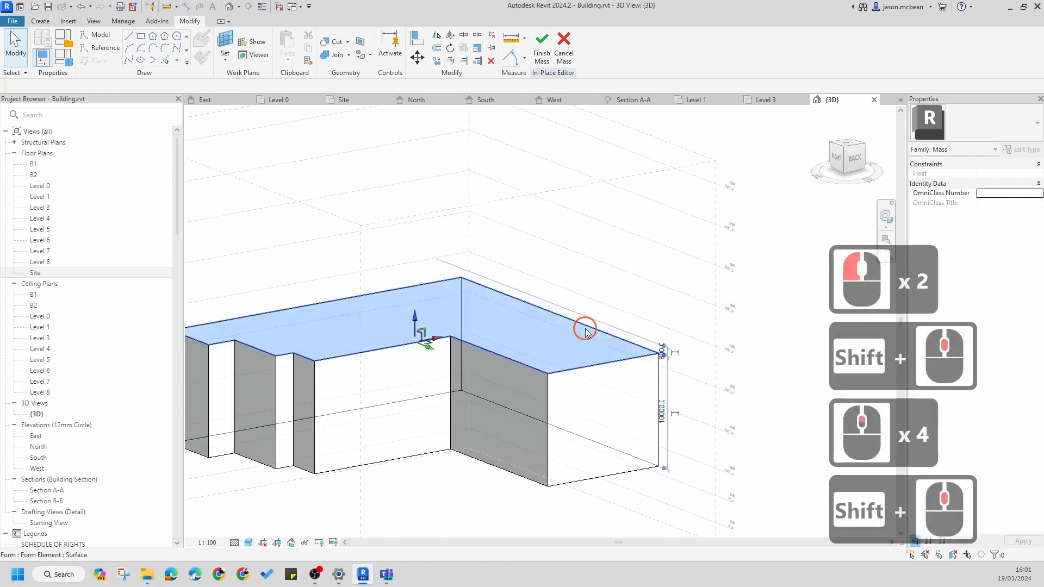
{"action": "left_click_drag", "start_coordinate": [419, 326], "coordinate": [440, 174]}
{"action": "left_click", "coordinate": [769, 240]}
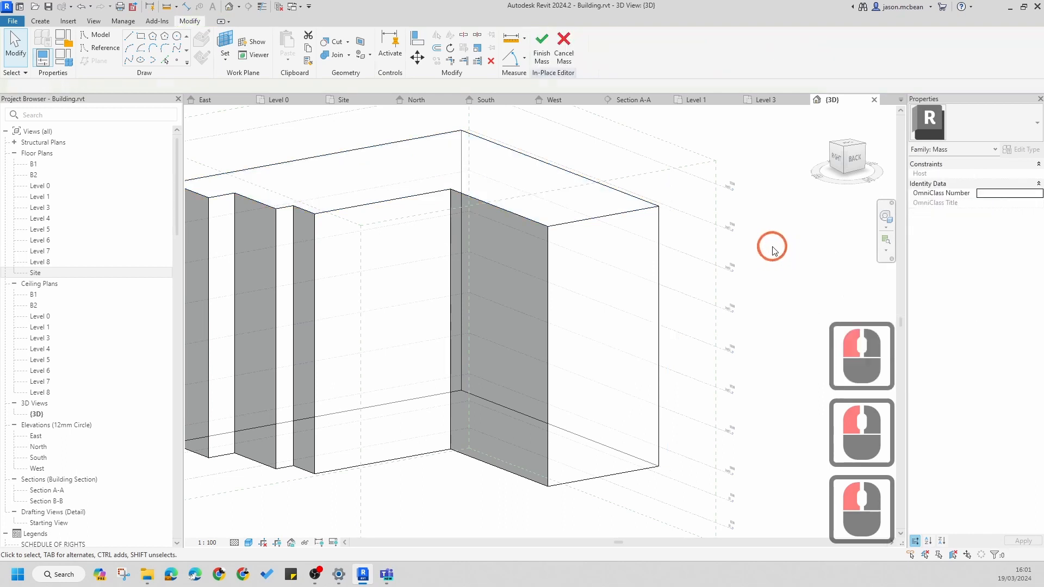
{"action": "middle_click_drag", "start_coordinate": [769, 240], "coordinate": [762, 275]}
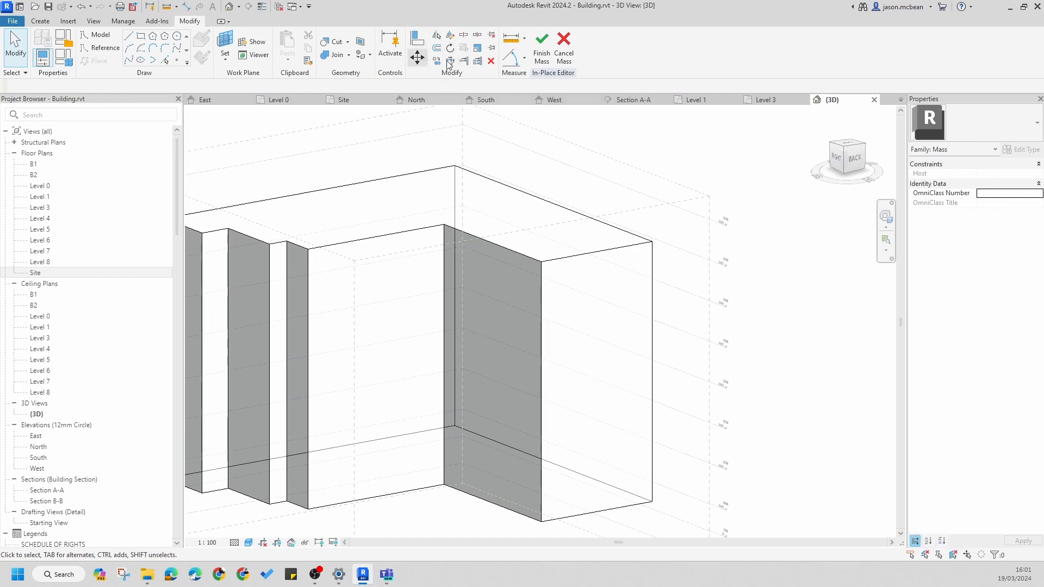
Align the form's top face to Level 8 and lock the alignment
{"action": "left_click", "coordinate": [418, 48]}
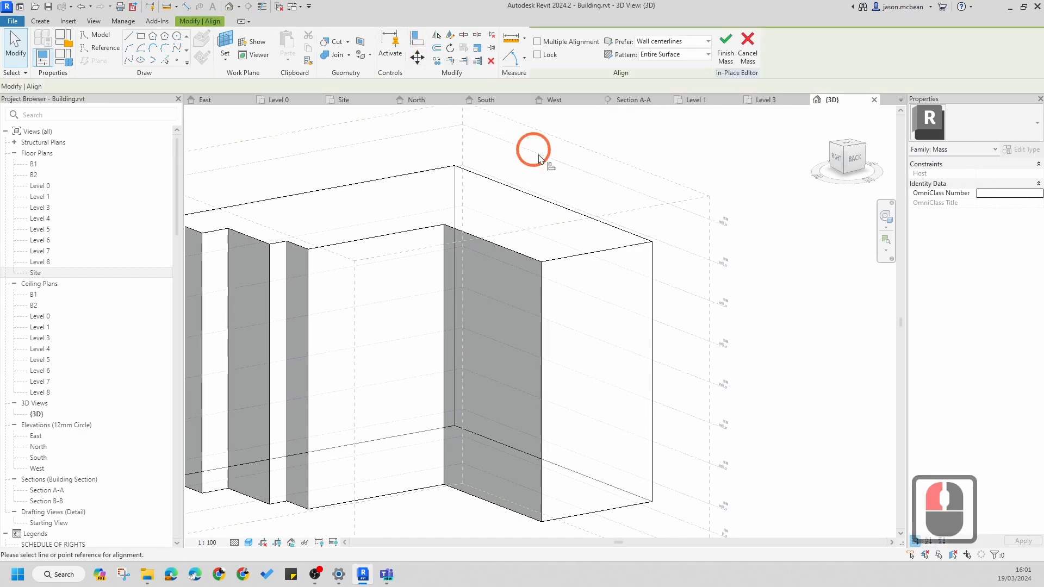
{"action": "left_click", "coordinate": [696, 218]}
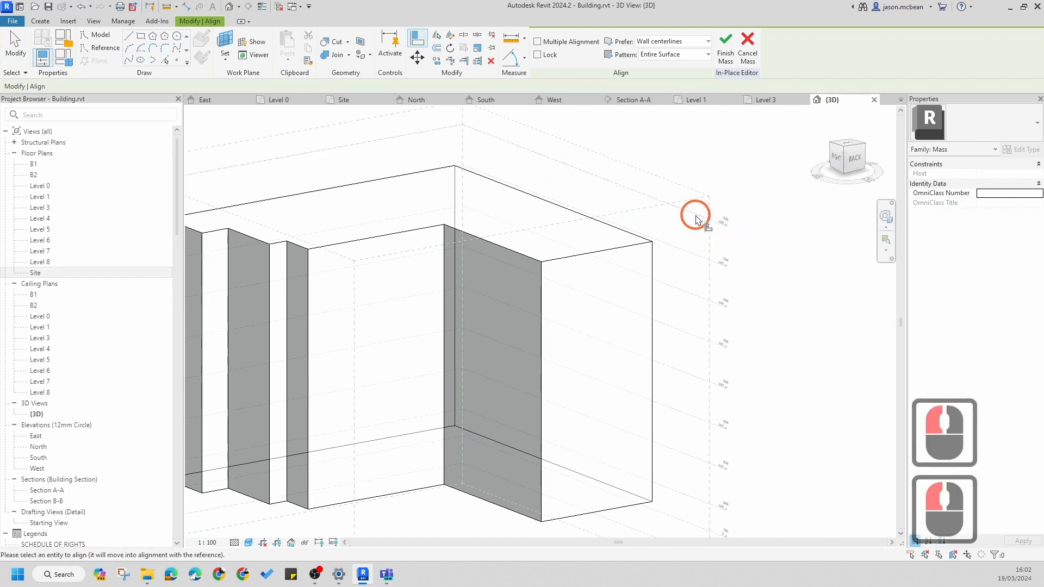
{"action": "left_click", "coordinate": [618, 247]}
{"action": "scroll", "coordinate": [668, 220], "scroll_direction": "down", "scroll_amount": 2}
{"action": "middle_click_drag", "start_coordinate": [779, 304], "coordinate": [702, 247], "text": "shift"}
{"action": "left_click", "coordinate": [849, 161]}
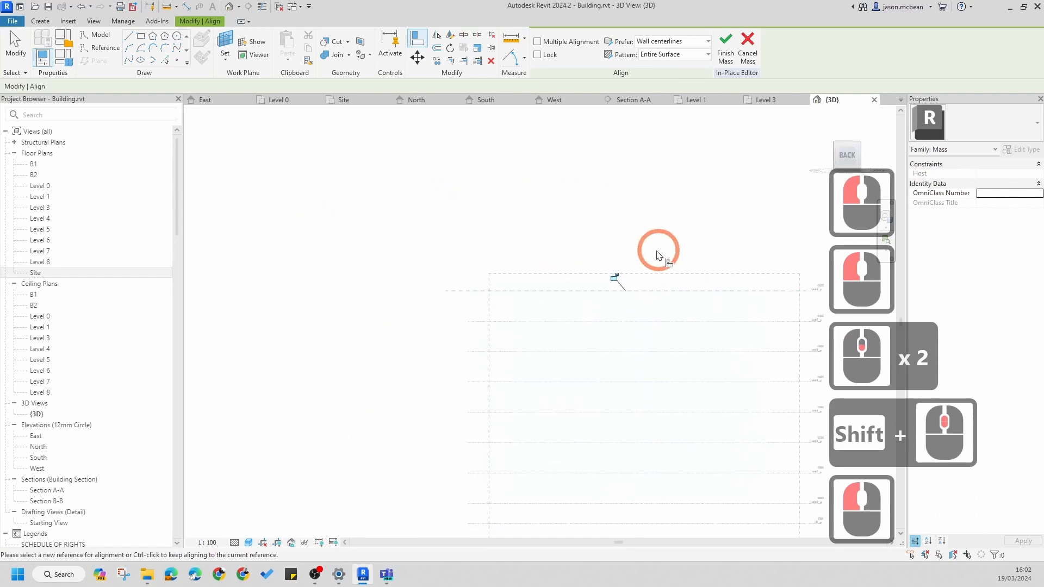
{"action": "scroll", "coordinate": [674, 293], "scroll_direction": "down", "scroll_amount": 3}
{"action": "scroll", "coordinate": [674, 326], "scroll_direction": "up", "scroll_amount": 6}
{"action": "scroll", "coordinate": [560, 394], "scroll_direction": "down", "scroll_amount": 6}
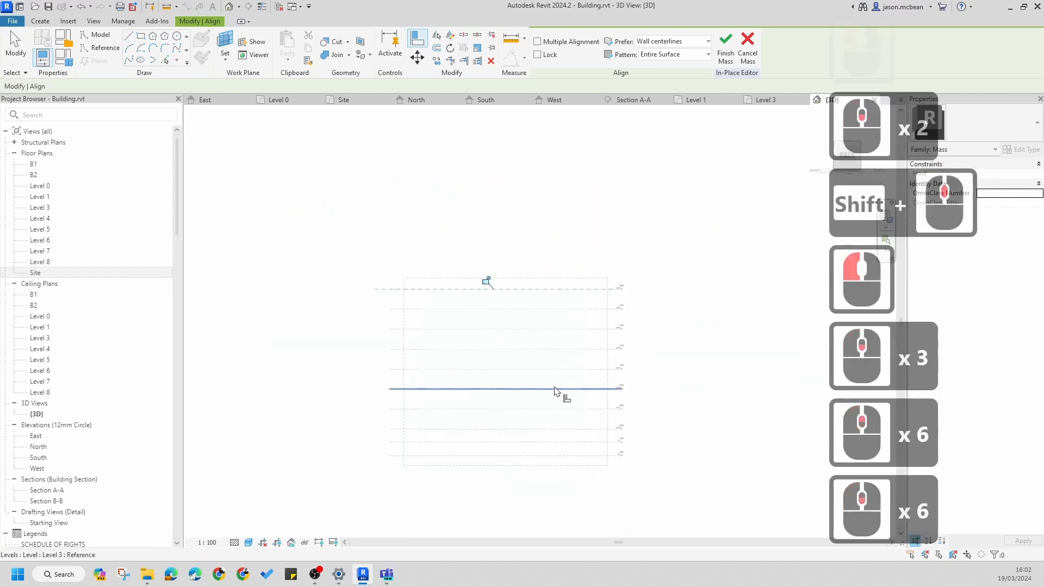
{"action": "middle_click_drag", "start_coordinate": [560, 394], "coordinate": [482, 297], "text": "shift"}
{"action": "scroll", "coordinate": [482, 296], "scroll_direction": "up", "scroll_amount": 4}
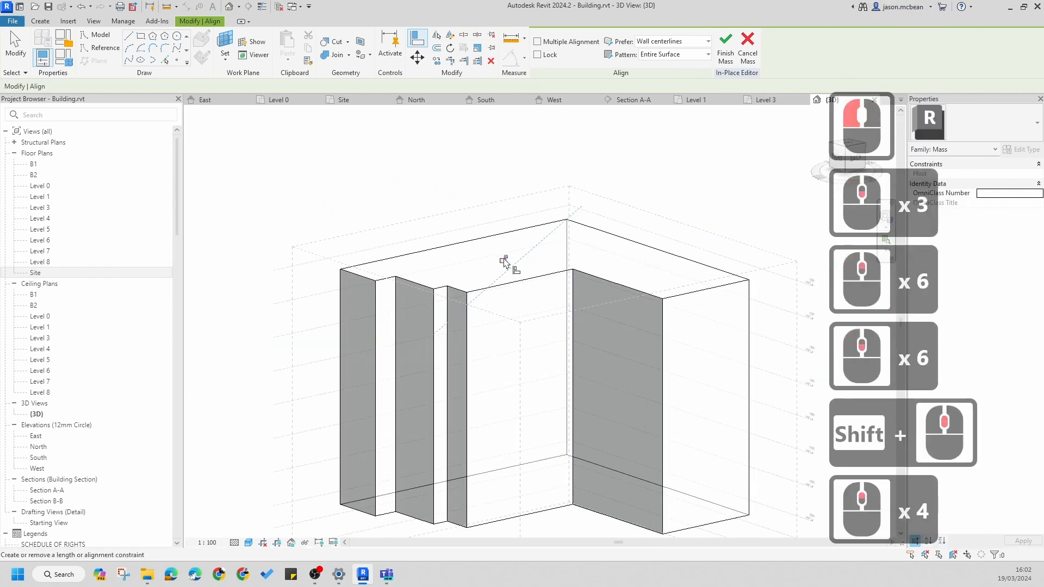
{"action": "left_click", "coordinate": [494, 238]}
Inspect the form's top edges against the upper level lines around the locked alignment
{"action": "scroll", "coordinate": [715, 302], "scroll_direction": "up", "scroll_amount": 10}
{"action": "scroll", "coordinate": [655, 261], "scroll_direction": "up", "scroll_amount": 6}
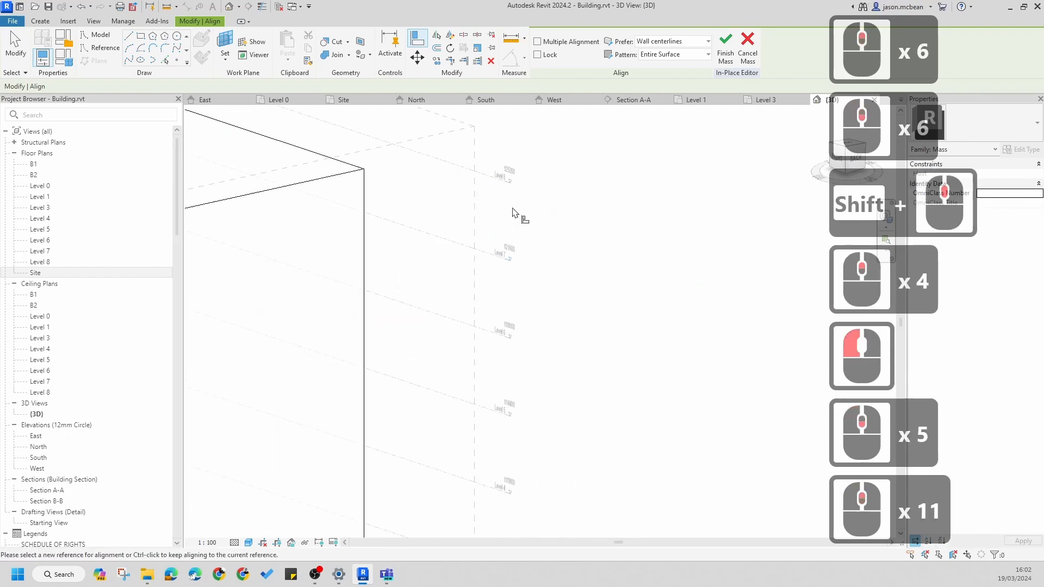
{"action": "scroll", "coordinate": [517, 197], "scroll_direction": "down", "scroll_amount": 6}
{"action": "middle_click_drag", "start_coordinate": [522, 212], "coordinate": [615, 325]}
{"action": "scroll", "coordinate": [343, 279], "scroll_direction": "up", "scroll_amount": 3}
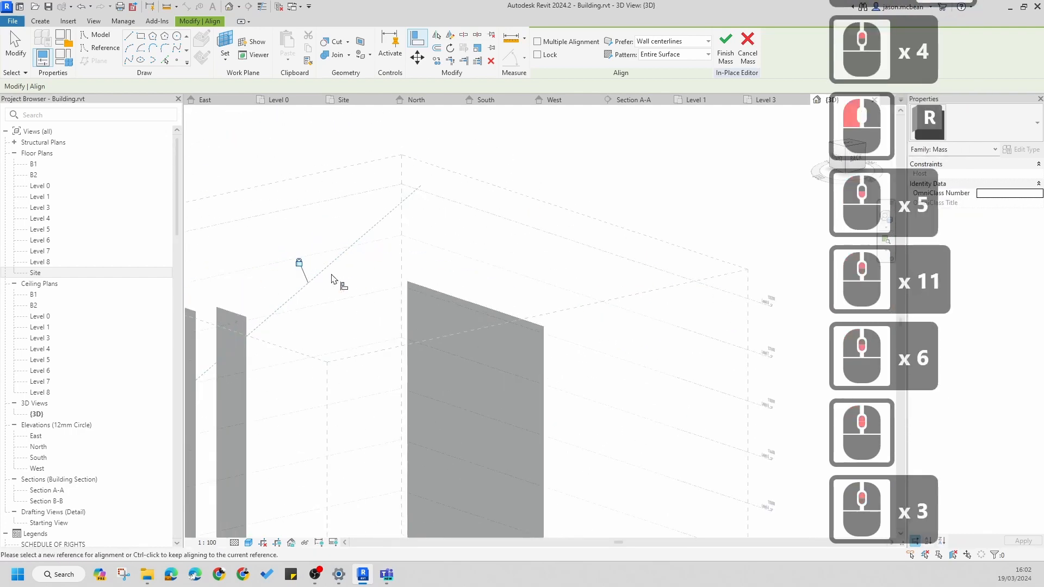
{"action": "left_click", "coordinate": [213, 257]}
{"action": "scroll", "coordinate": [538, 312], "scroll_direction": "down", "scroll_amount": 6}
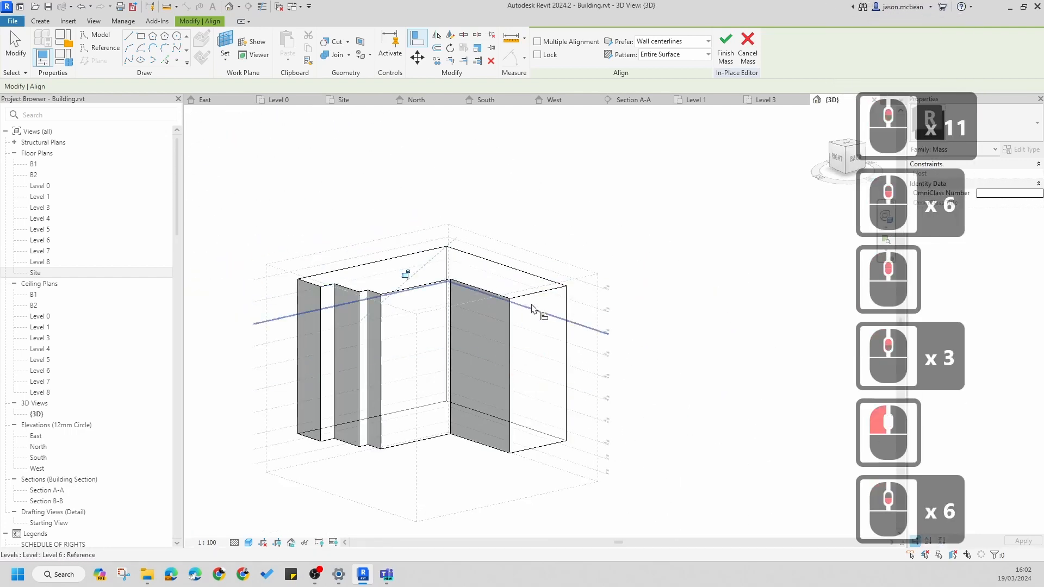
Align the solid form's bottom face to level B2 and finish the in-place mass
{"action": "middle_click_drag", "start_coordinate": [549, 415], "coordinate": [564, 240], "text": "shift"}
{"action": "scroll", "coordinate": [647, 430], "scroll_direction": "up", "scroll_amount": 6}
{"action": "scroll", "coordinate": [647, 429], "scroll_direction": "down", "scroll_amount": 4}
{"action": "middle_click_drag", "start_coordinate": [674, 350], "coordinate": [721, 441], "text": "shift"}
{"action": "scroll", "coordinate": [561, 473], "scroll_direction": "up", "scroll_amount": 6}
{"action": "middle_click_drag", "start_coordinate": [562, 473], "coordinate": [587, 397], "text": "shift"}
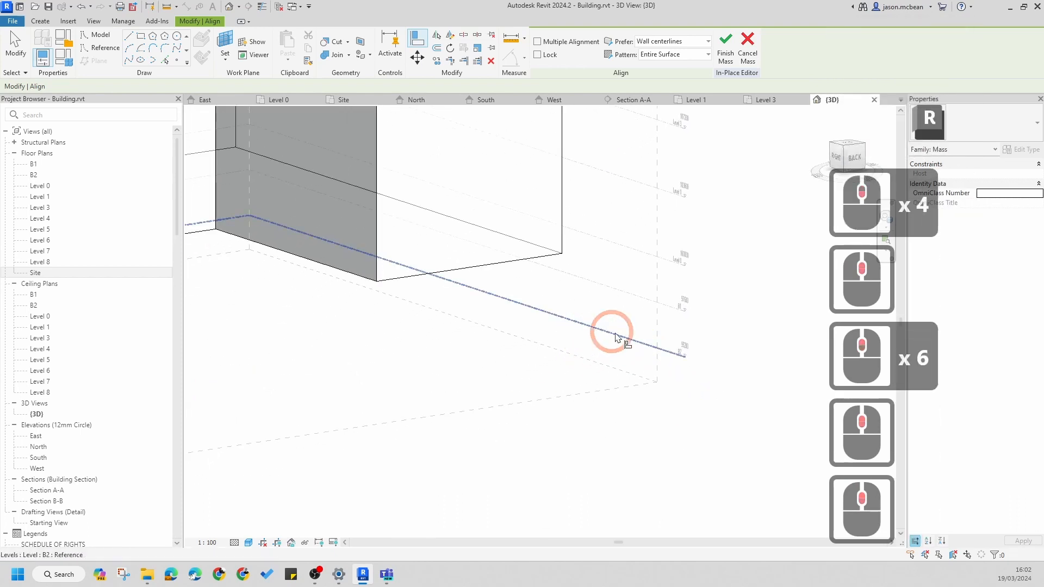
{"action": "scroll", "coordinate": [620, 339], "scroll_direction": "down", "scroll_amount": 5}
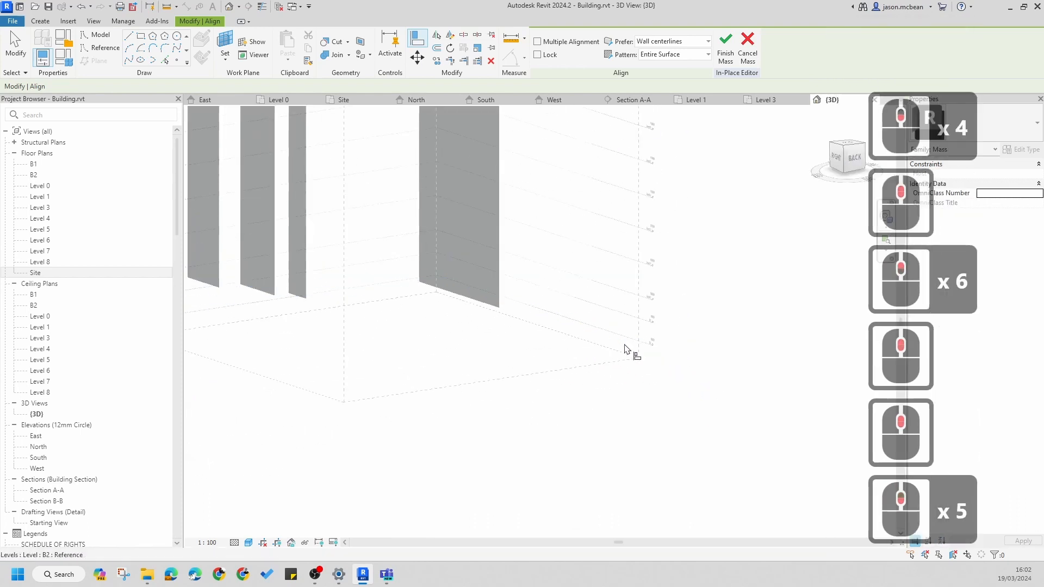
{"action": "left_click", "coordinate": [415, 36]}
{"action": "left_click", "coordinate": [603, 329]}
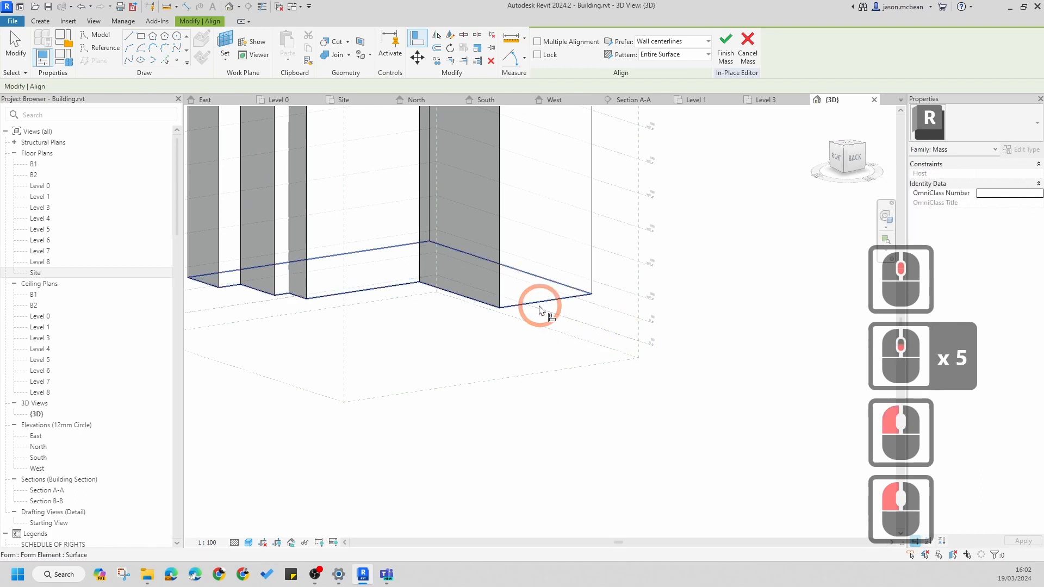
{"action": "scroll", "coordinate": [617, 366], "scroll_direction": "down", "scroll_amount": 7}
{"action": "middle_click_drag", "start_coordinate": [617, 366], "coordinate": [711, 173], "text": "shift"}
{"action": "key", "text": "Escape"}
{"action": "key", "text": "Escape"}
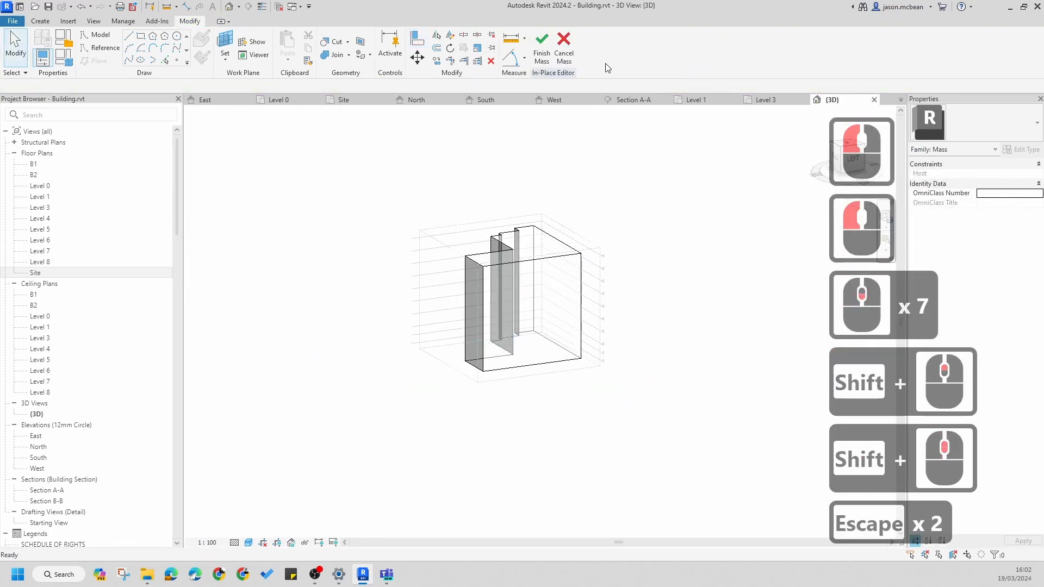
{"action": "left_click", "coordinate": [542, 57]}
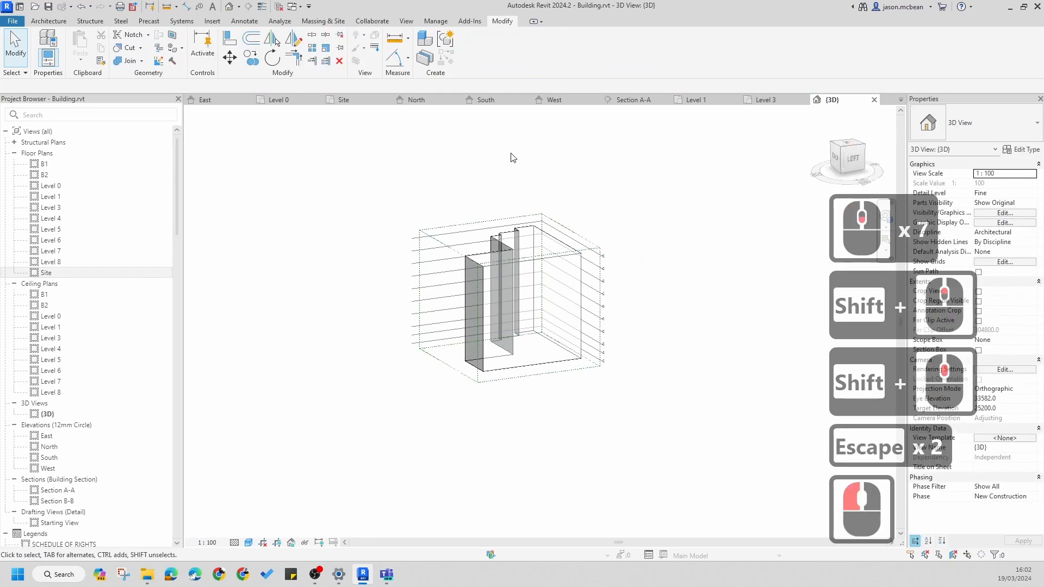
Examine the finished Concept mass from several sides, checking its shape and extent against the levels and scope box
{"action": "left_click", "coordinate": [681, 206]}
{"action": "middle_click_drag", "start_coordinate": [694, 202], "coordinate": [503, 307], "text": "shift"}
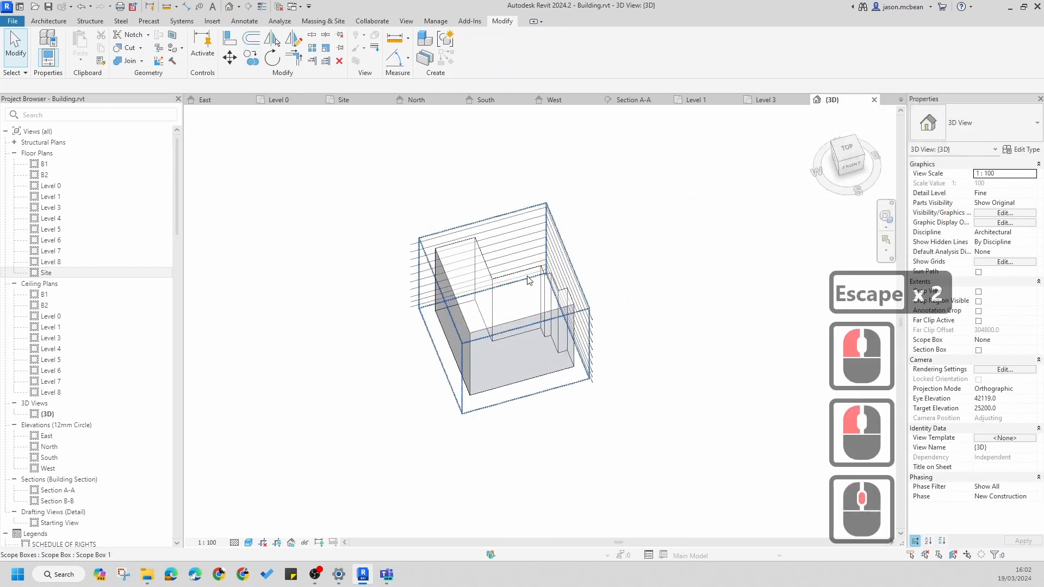
{"action": "left_click", "coordinate": [520, 271]}
{"action": "middle_click_drag", "start_coordinate": [520, 271], "coordinate": [509, 295], "text": "shift"}
{"action": "scroll", "coordinate": [452, 274], "scroll_direction": "up", "scroll_amount": 6}
{"action": "scroll", "coordinate": [471, 389], "scroll_direction": "up", "scroll_amount": 4}
{"action": "scroll", "coordinate": [471, 390], "scroll_direction": "down", "scroll_amount": 8}
{"action": "middle_click_drag", "start_coordinate": [471, 389], "coordinate": [652, 389], "text": "shift"}
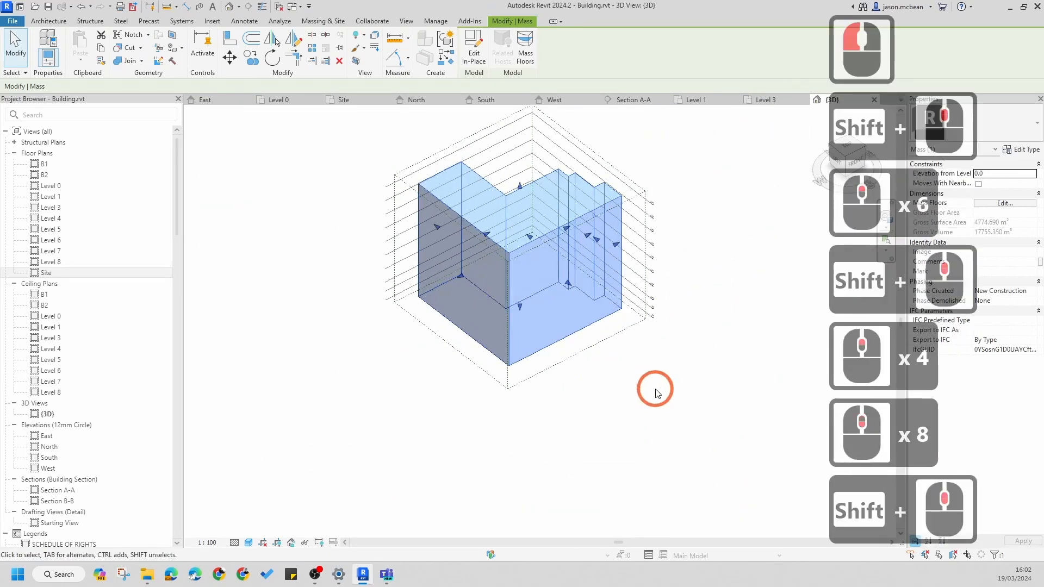
{"action": "left_click", "coordinate": [653, 389]}
{"action": "left_click", "coordinate": [578, 361]}
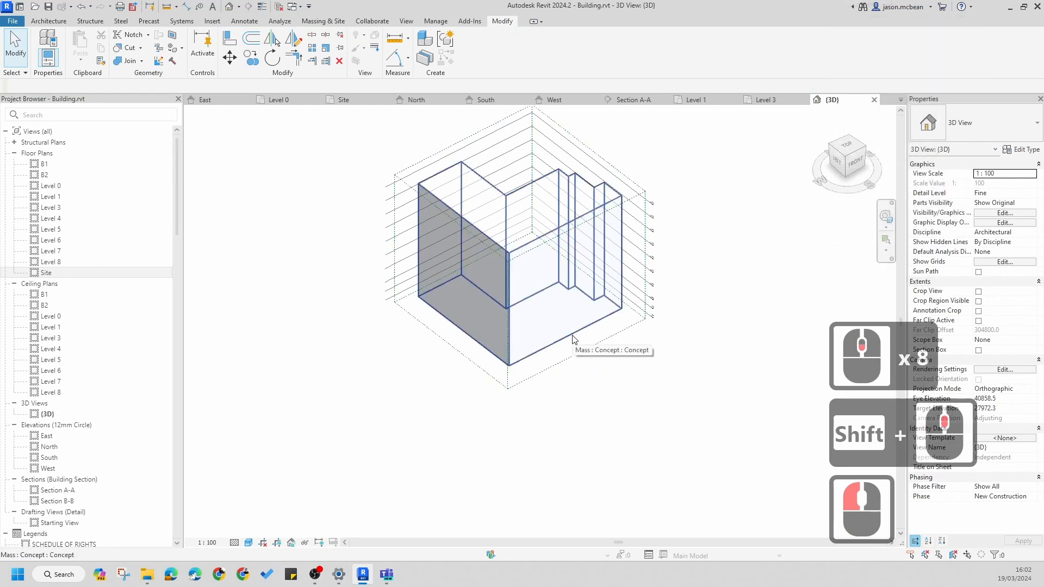
{"action": "left_click", "coordinate": [572, 336]}
{"action": "left_click", "coordinate": [634, 252]}
{"action": "key", "text": "Escape"}
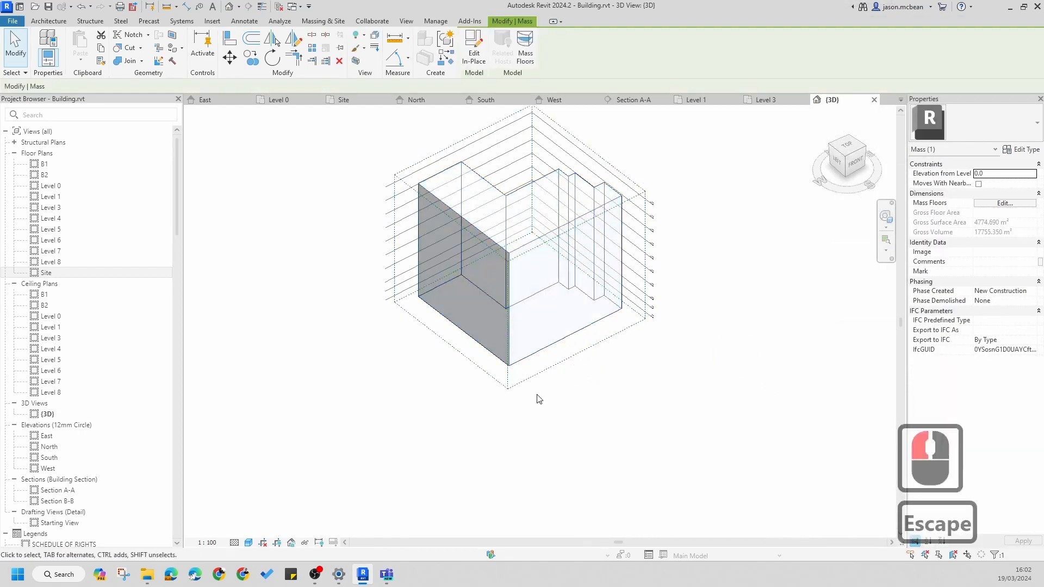
{"action": "middle_click_drag", "start_coordinate": [659, 417], "coordinate": [674, 300], "text": "shift"}
{"action": "key", "text": "Escape"}
{"action": "scroll", "coordinate": [655, 356], "scroll_direction": "down", "scroll_amount": 3}
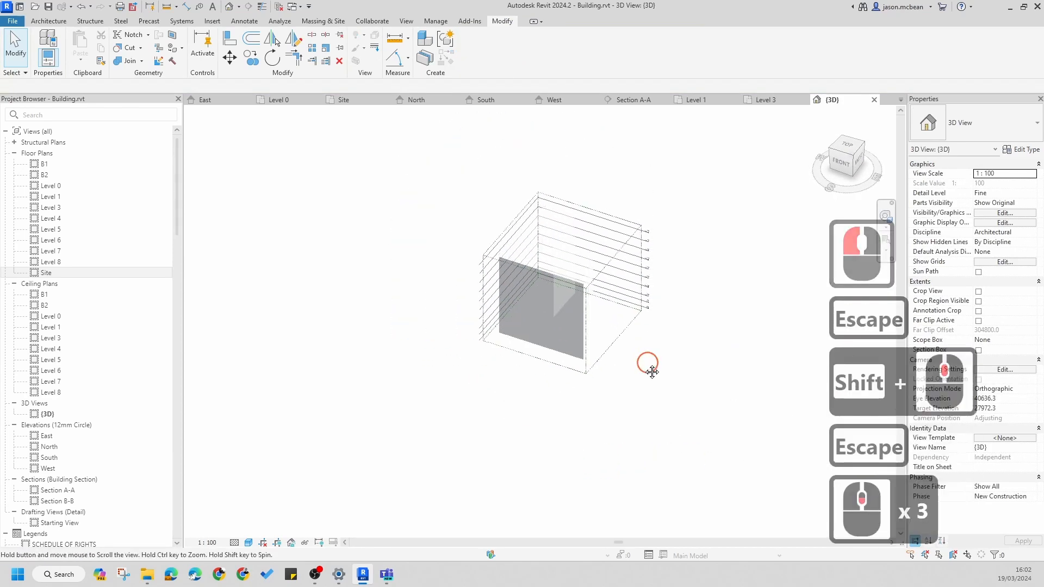
{"action": "scroll", "coordinate": [537, 268], "scroll_direction": "up", "scroll_amount": 5}
{"action": "middle_click_drag", "start_coordinate": [536, 268], "coordinate": [706, 443], "text": "shift"}
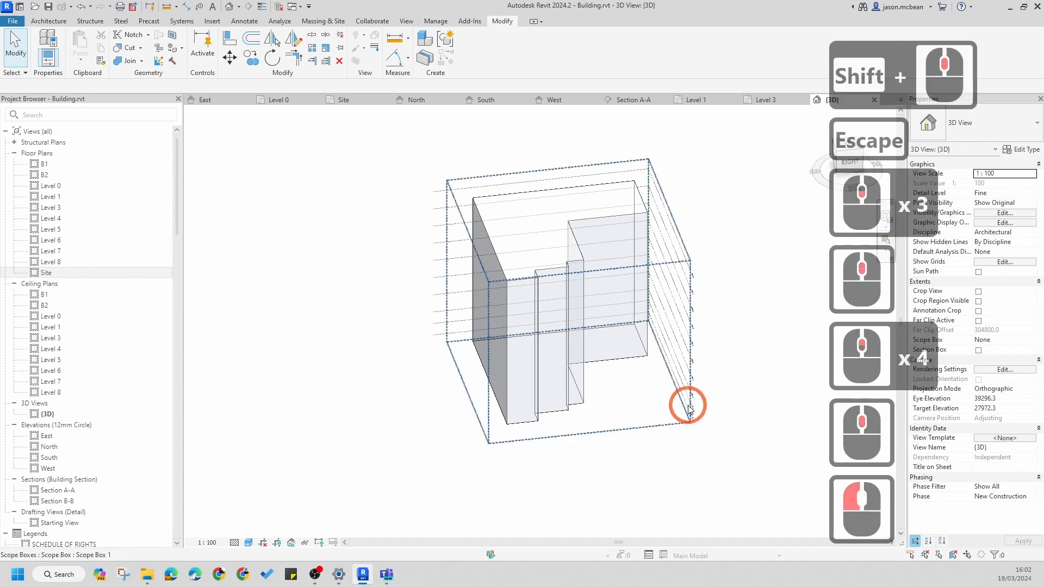
{"action": "middle_click_drag", "start_coordinate": [683, 398], "coordinate": [568, 398]}
{"action": "middle_click_drag", "start_coordinate": [668, 392], "coordinate": [594, 268], "text": "shift"}
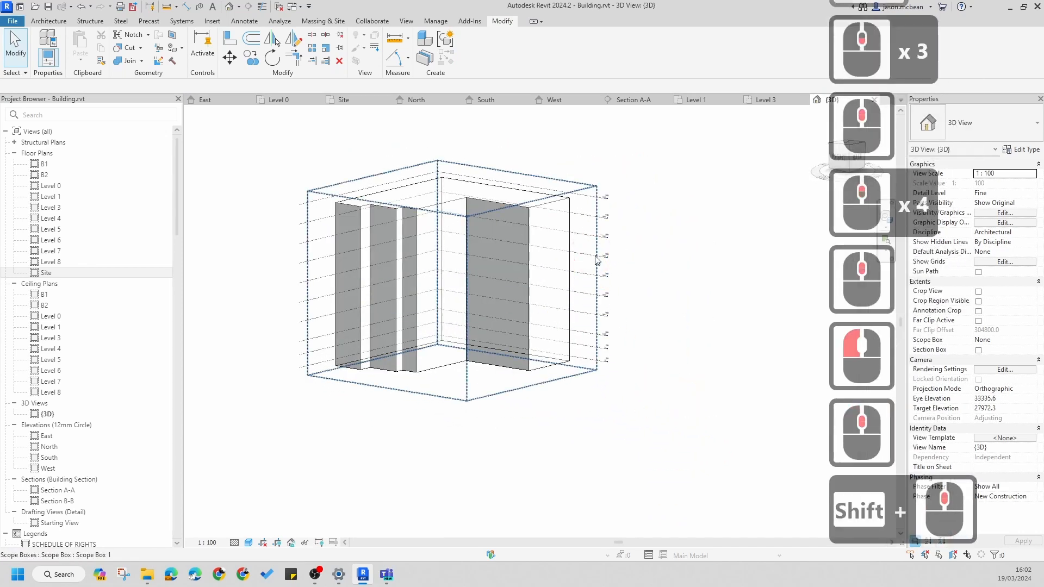
Create mass floors in the Concept mass at every level, B1, B2 and Level 0 through Level 8
{"action": "left_click", "coordinate": [533, 214]}
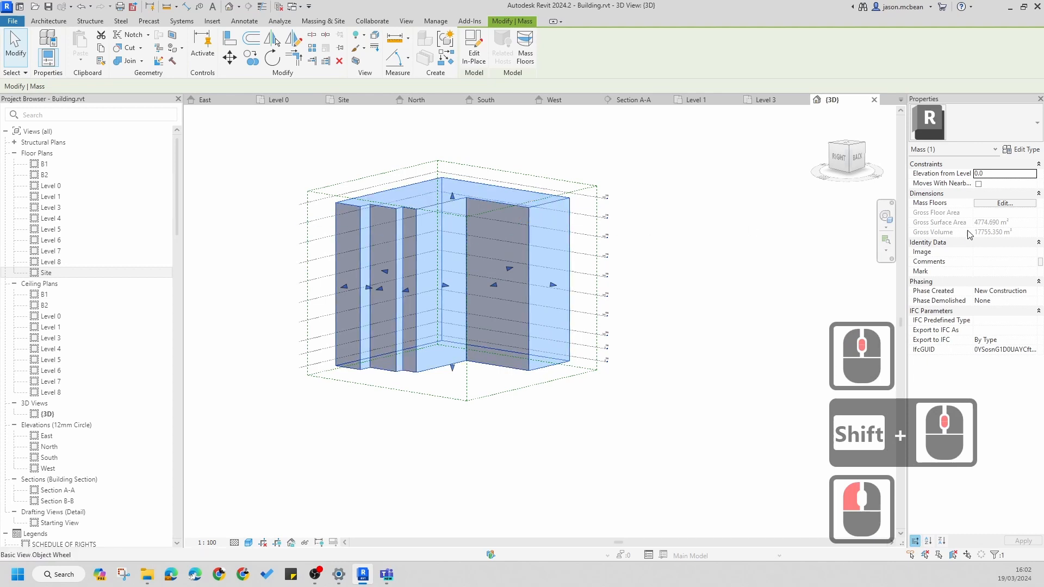
{"action": "left_click", "coordinate": [1008, 204]}
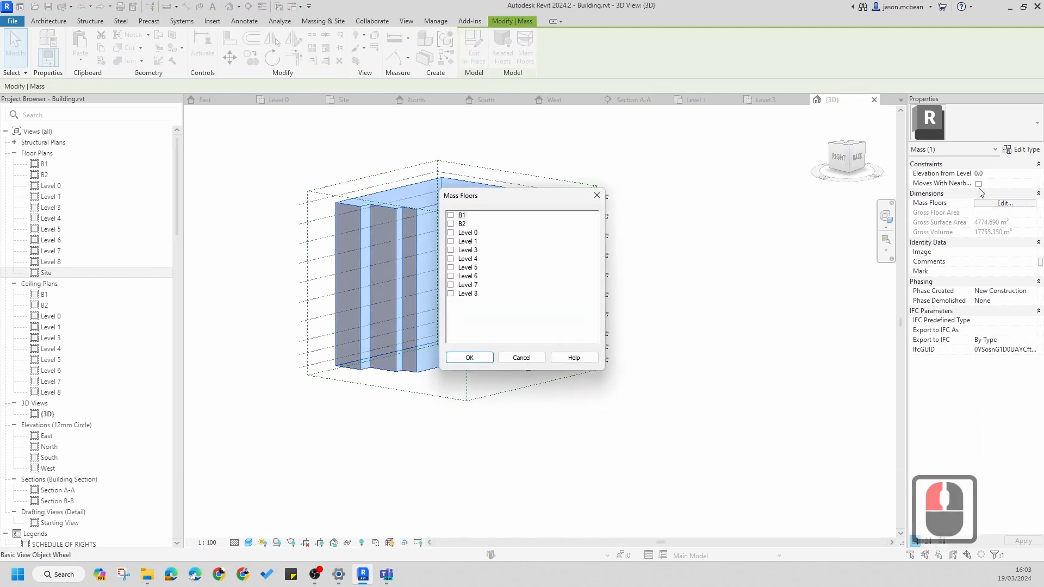
{"action": "left_click", "coordinate": [451, 217]}
{"action": "left_click", "coordinate": [451, 295], "text": "shift"}
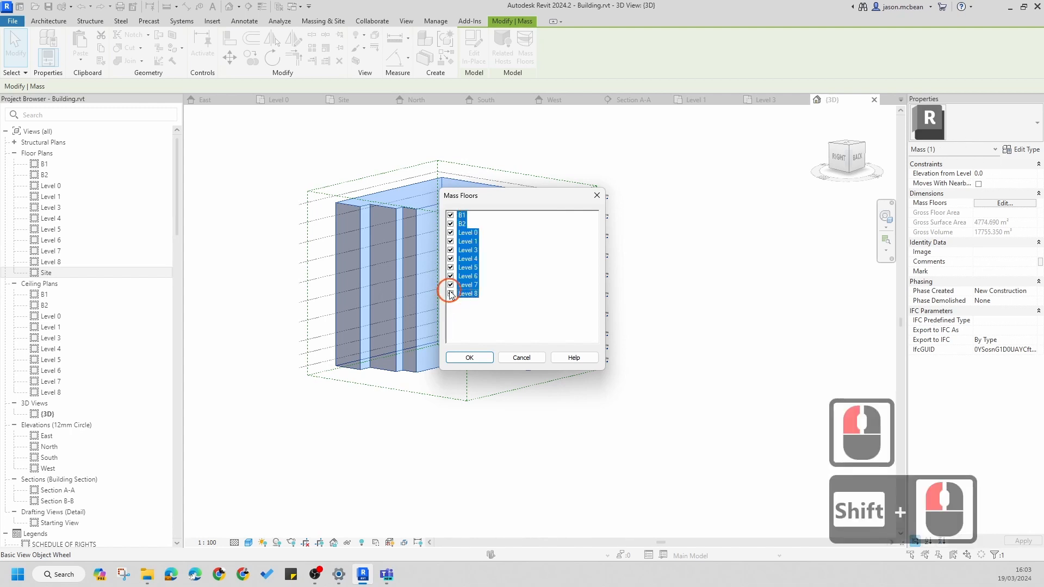
{"action": "left_click", "coordinate": [400, 194]}
{"action": "left_click", "coordinate": [478, 359]}
{"action": "left_click", "coordinate": [653, 362]}
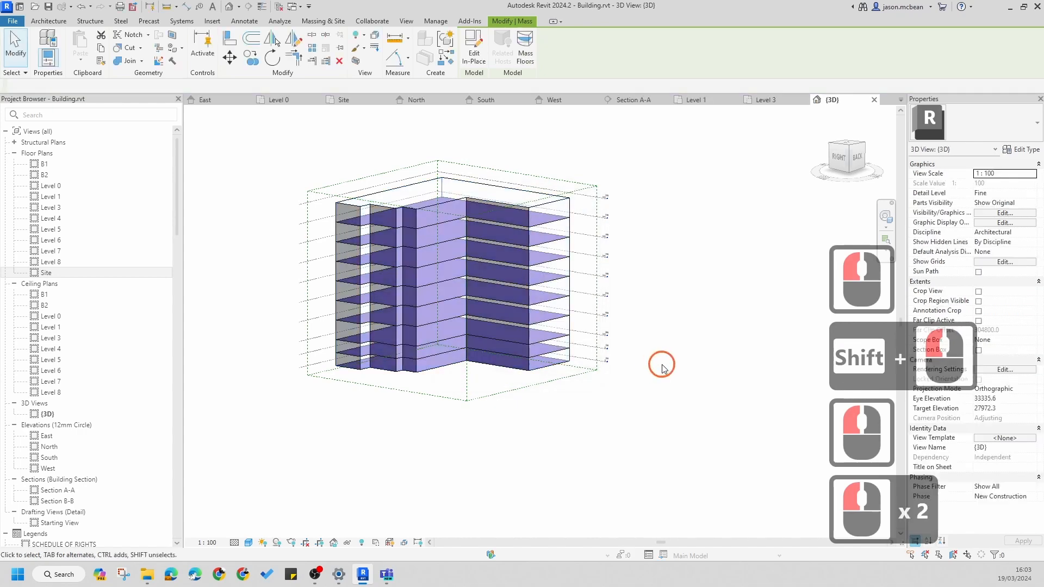
Examine the mass floors from several sides and check the perimeter, area and volume of individual floors such as Levels 7 and 5
{"action": "scroll", "coordinate": [559, 349], "scroll_direction": "up", "scroll_amount": 5}
{"action": "middle_click_drag", "start_coordinate": [559, 349], "coordinate": [565, 248], "text": "shift"}
{"action": "scroll", "coordinate": [685, 354], "scroll_direction": "down", "scroll_amount": 3}
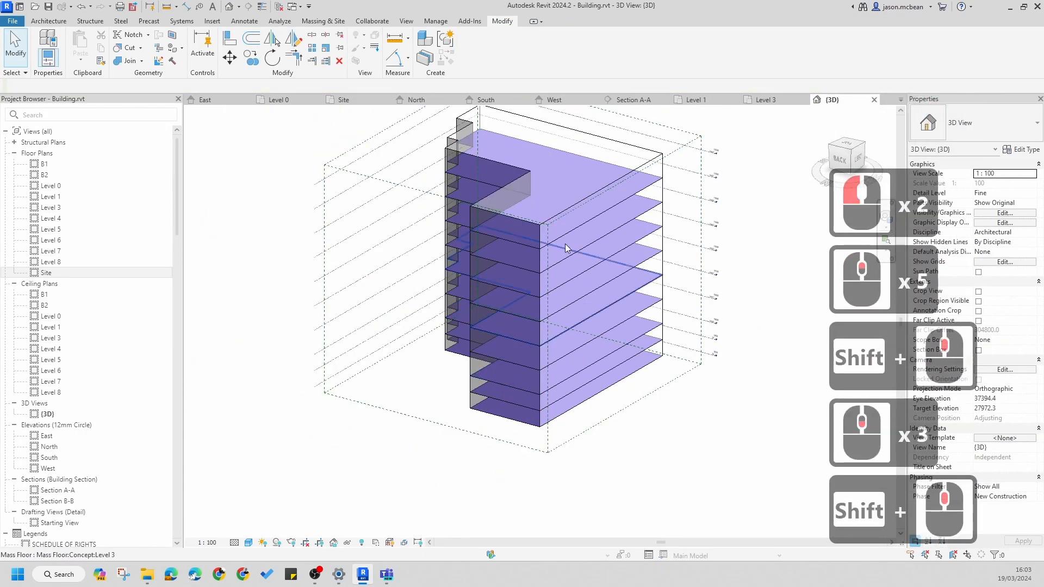
{"action": "left_click", "coordinate": [566, 237]}
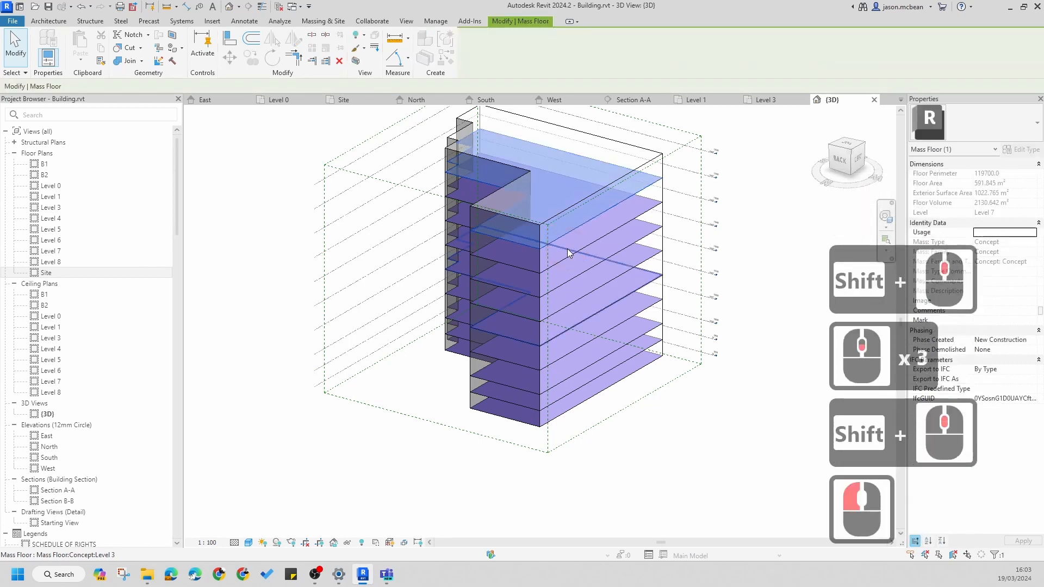
{"action": "left_click", "coordinate": [567, 254]}
{"action": "left_click", "coordinate": [568, 282]}
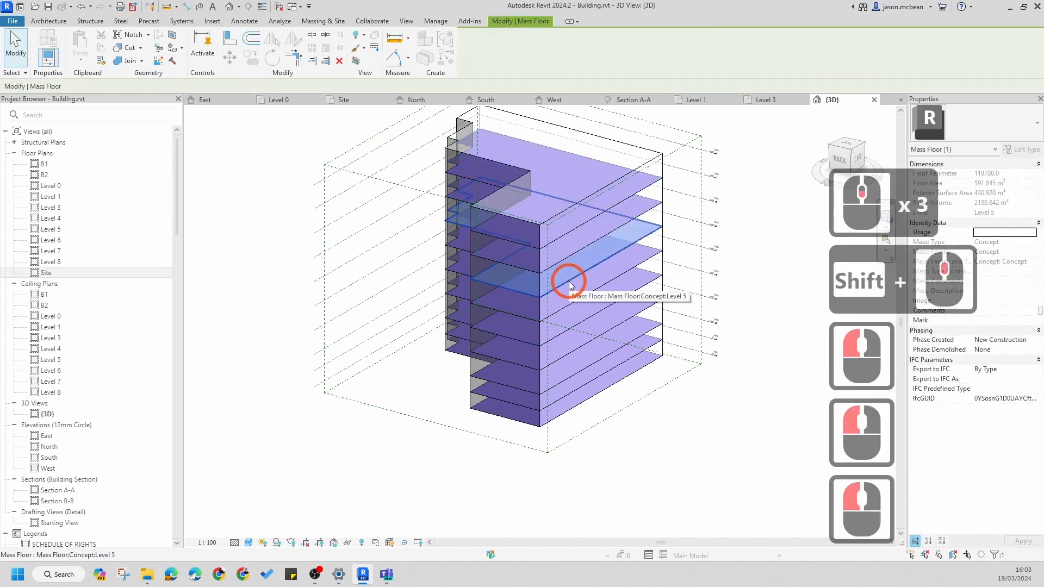
{"action": "left_click", "coordinate": [994, 178]}
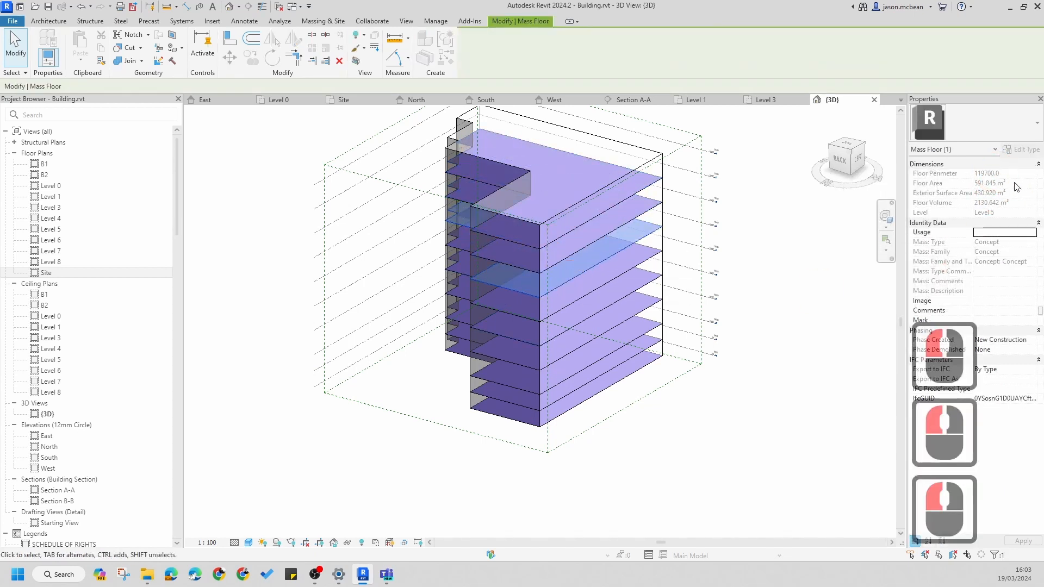
{"action": "scroll", "coordinate": [717, 232], "scroll_direction": "up", "scroll_amount": 6}
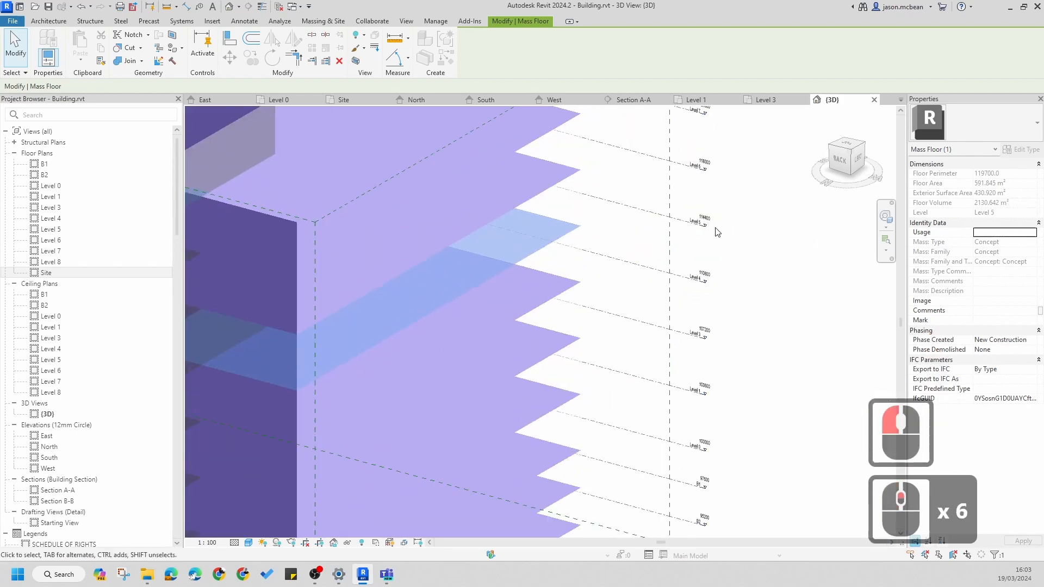
{"action": "scroll", "coordinate": [718, 232], "scroll_direction": "up", "scroll_amount": 5}
{"action": "scroll", "coordinate": [694, 220], "scroll_direction": "down", "scroll_amount": 5}
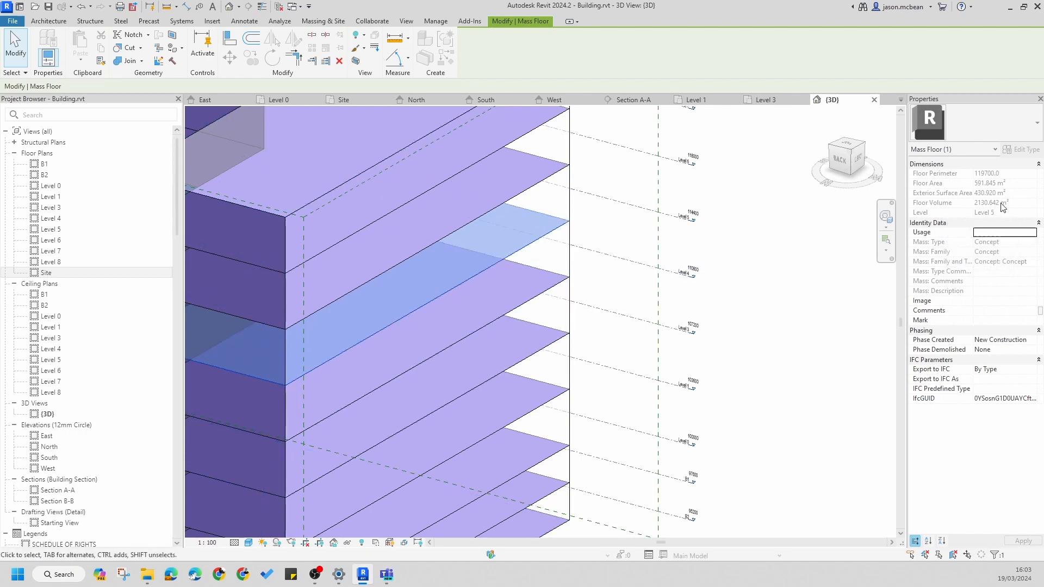
{"action": "scroll", "coordinate": [694, 295], "scroll_direction": "down", "scroll_amount": 5}
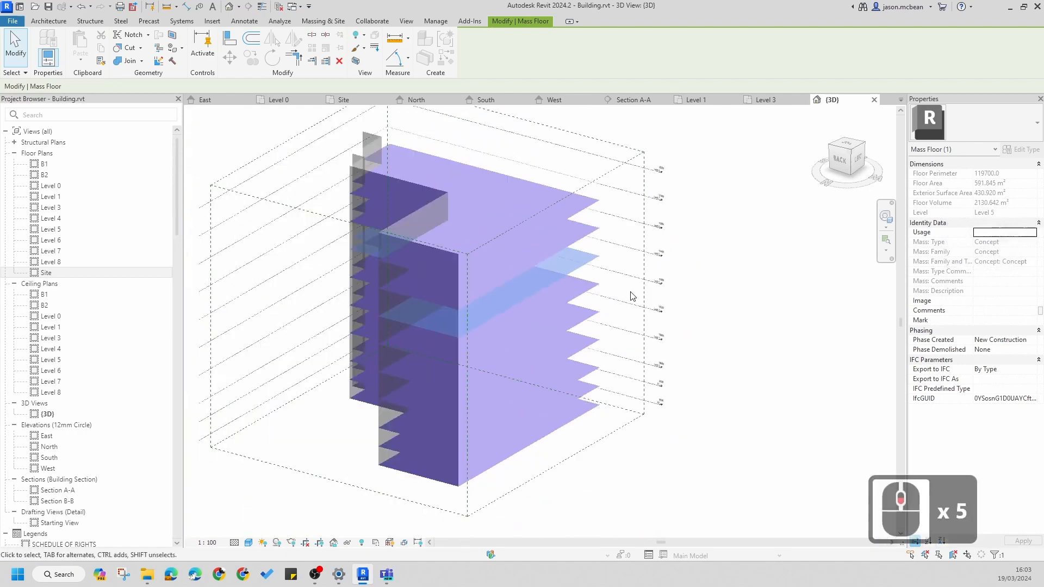
{"action": "key", "text": "Escape"}
{"action": "right_click", "coordinate": [752, 325]}
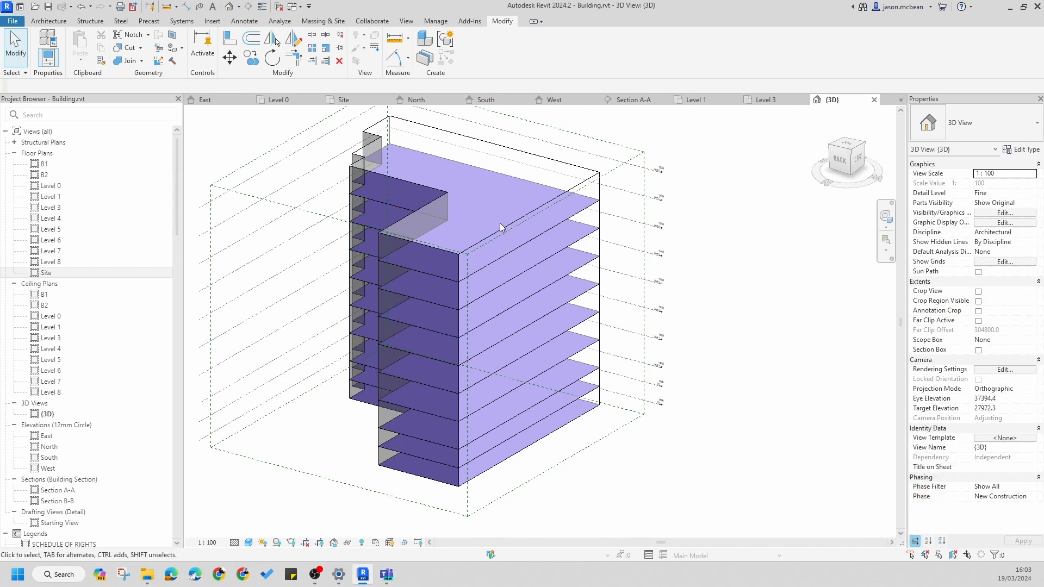
{"action": "scroll", "coordinate": [538, 236], "scroll_direction": "down", "scroll_amount": 5}
{"action": "middle_click_drag", "start_coordinate": [692, 319], "coordinate": [491, 349], "text": "shift"}
{"action": "scroll", "coordinate": [515, 267], "scroll_direction": "up", "scroll_amount": 5}
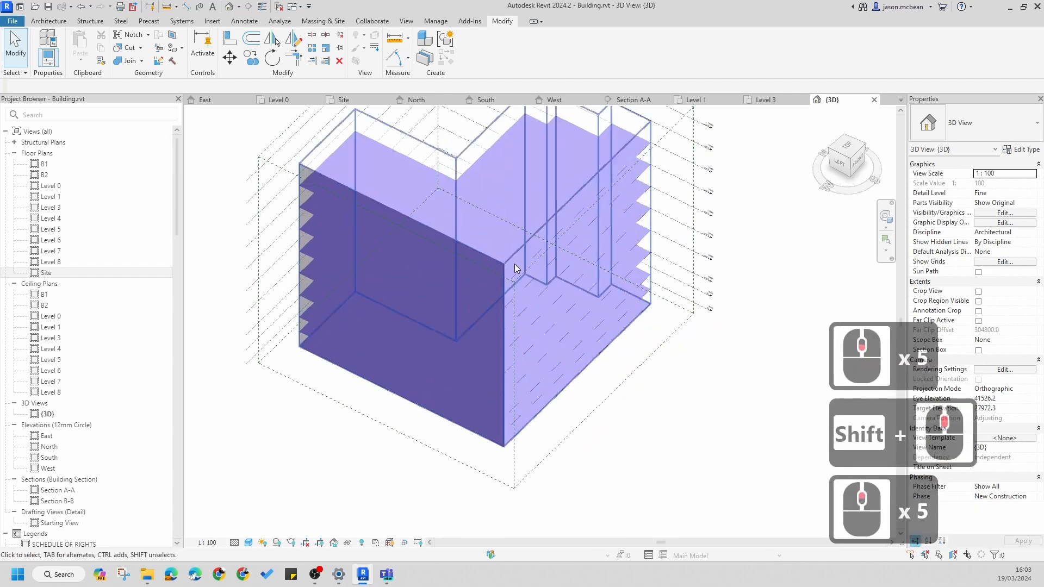
{"action": "scroll", "coordinate": [657, 368], "scroll_direction": "down", "scroll_amount": 4}
{"action": "middle_click_drag", "start_coordinate": [657, 368], "coordinate": [364, 301], "text": "shift"}
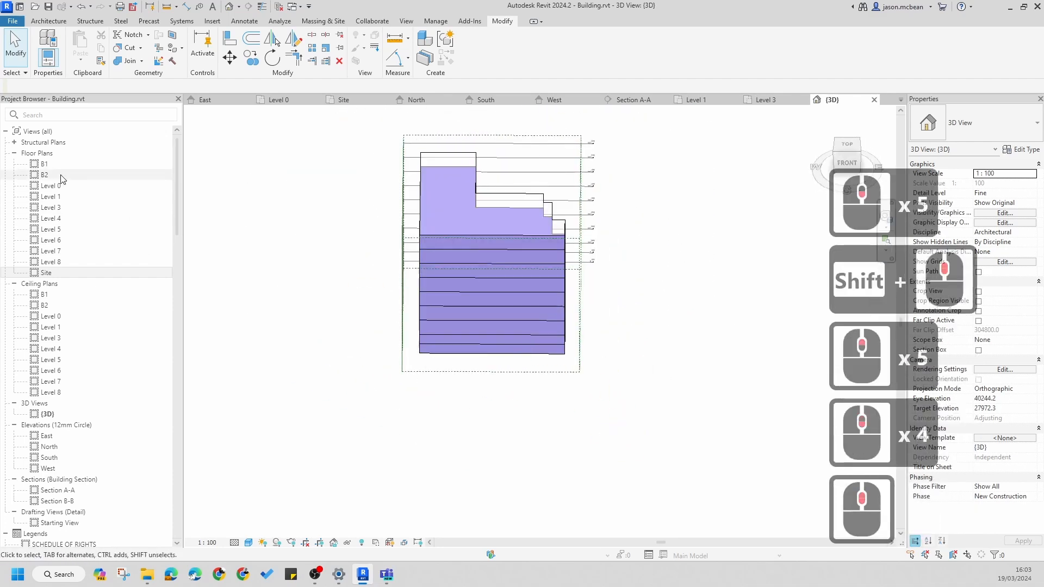
Open the South elevation and display it shaded at Fine detail level
{"action": "double_click", "coordinate": [49, 457]}
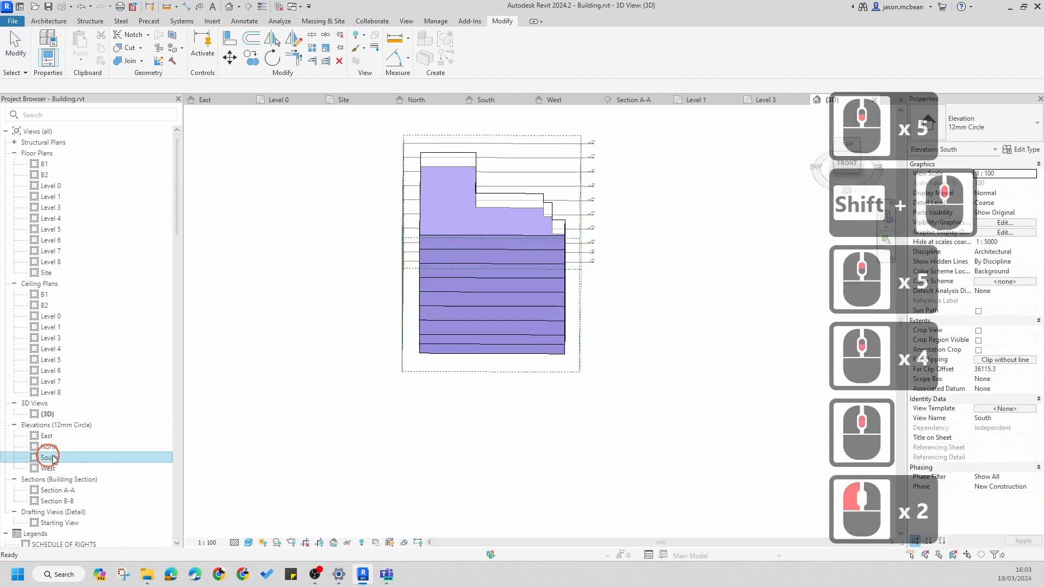
{"action": "left_click", "coordinate": [248, 542]}
{"action": "left_click", "coordinate": [247, 498]}
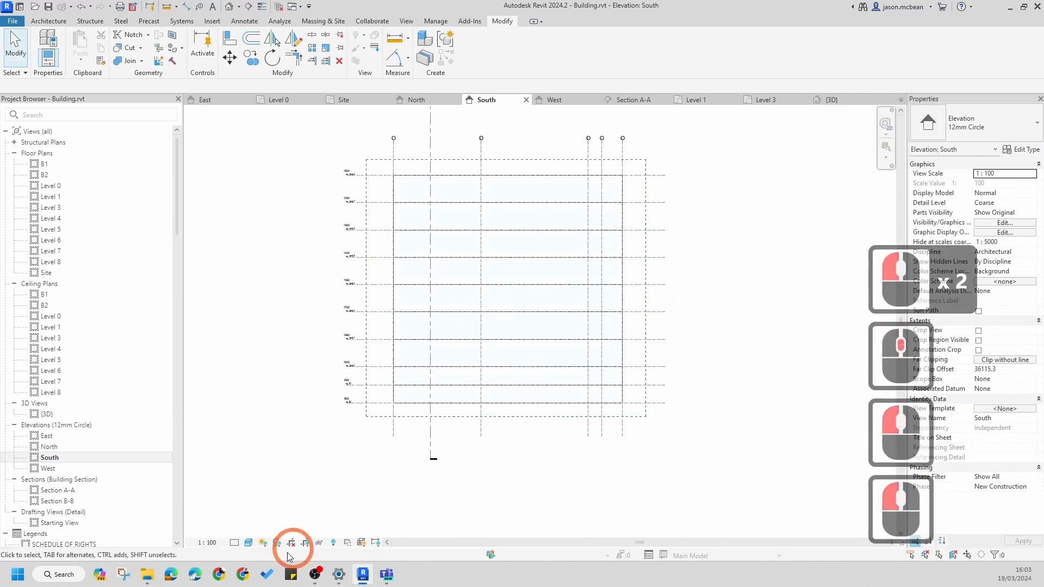
{"action": "left_click", "coordinate": [234, 542]}
{"action": "left_click", "coordinate": [234, 542]}
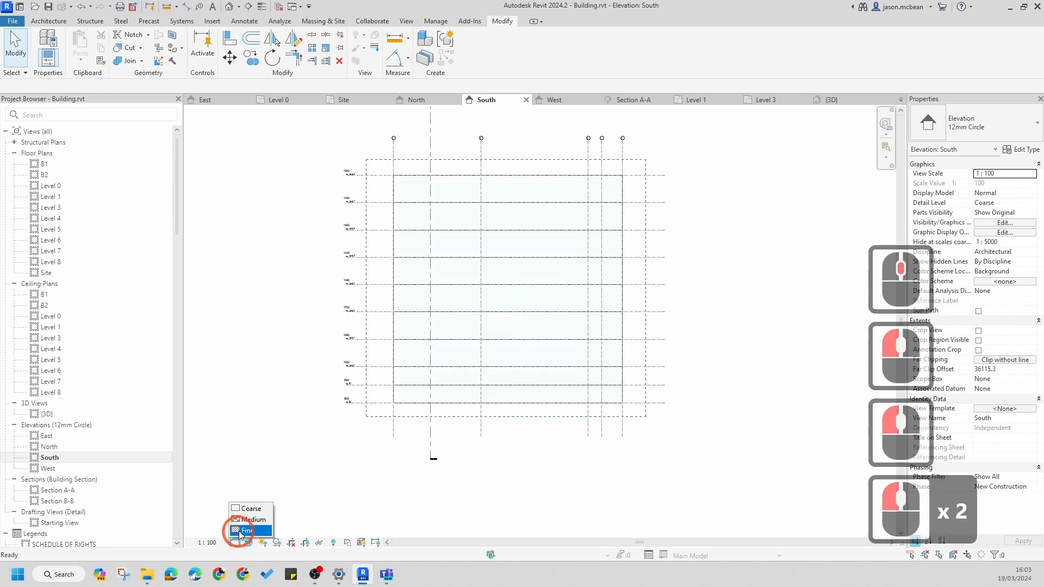
{"action": "left_click", "coordinate": [253, 531]}
Examine the mass floors against the levels and grids in the South elevation, including the Level 6 floor's properties
{"action": "scroll", "coordinate": [538, 240], "scroll_direction": "up", "scroll_amount": 9}
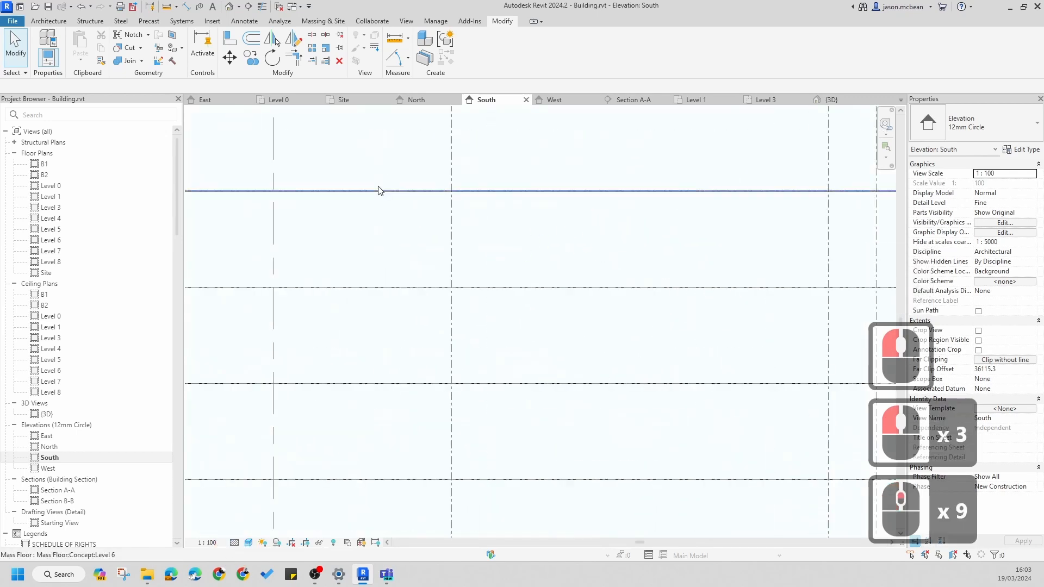
{"action": "left_click", "coordinate": [379, 190]}
{"action": "scroll", "coordinate": [379, 190], "scroll_direction": "down", "scroll_amount": 10}
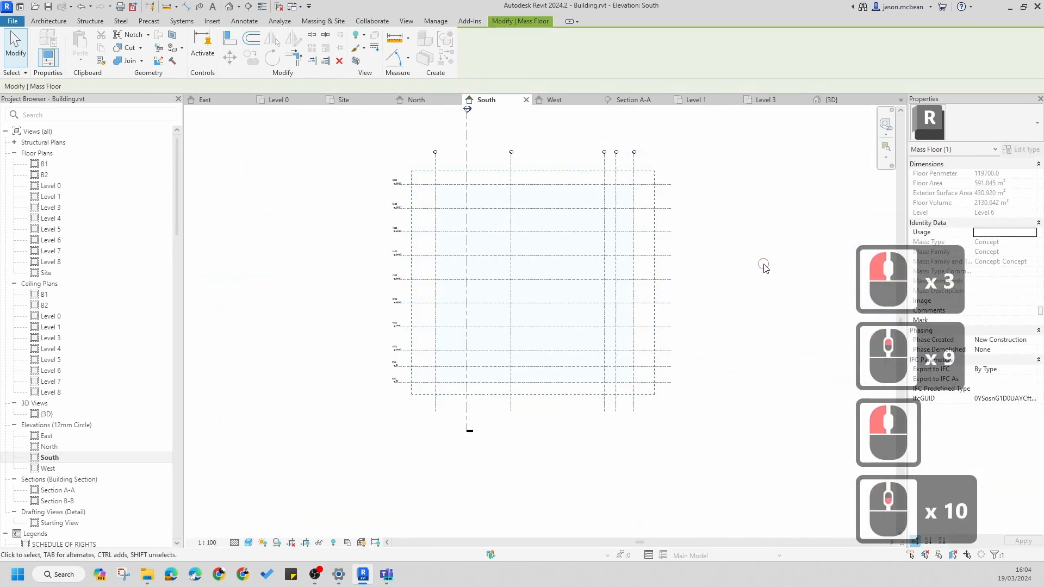
{"action": "left_click", "coordinate": [271, 277]}
{"action": "scroll", "coordinate": [478, 401], "scroll_direction": "up", "scroll_amount": 7}
{"action": "left_click", "coordinate": [517, 263]}
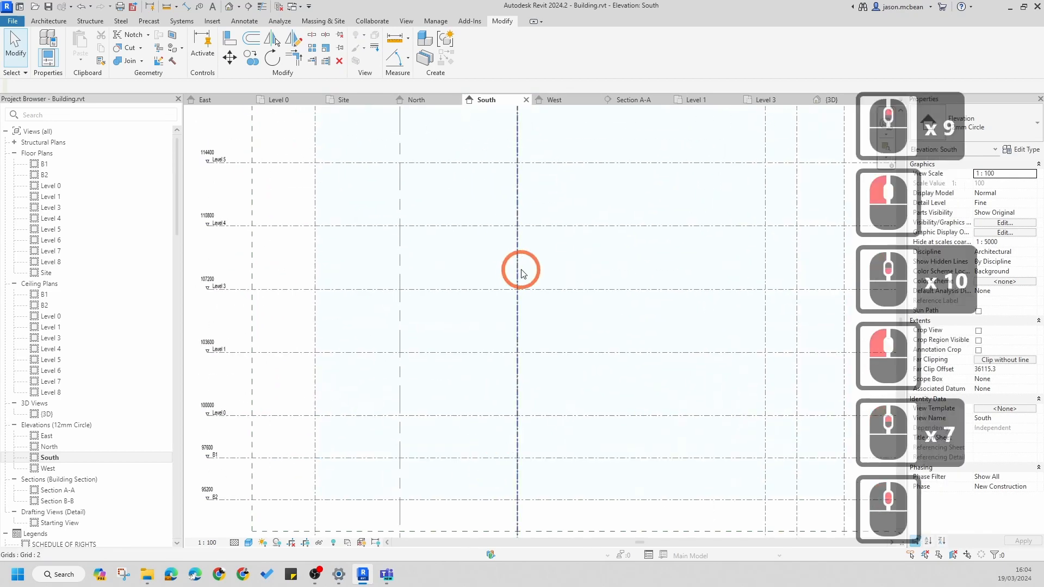
{"action": "scroll", "coordinate": [521, 269], "scroll_direction": "down", "scroll_amount": 6}
{"action": "key", "text": "Escape"}
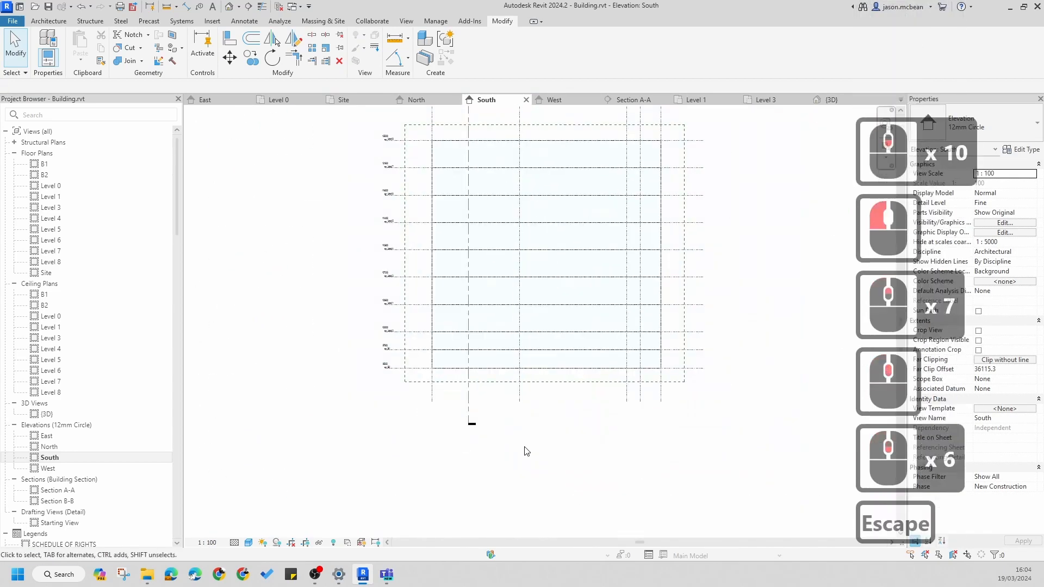
{"action": "left_click", "coordinate": [591, 437]}
{"action": "middle_click_drag", "start_coordinate": [596, 270], "coordinate": [592, 329]}
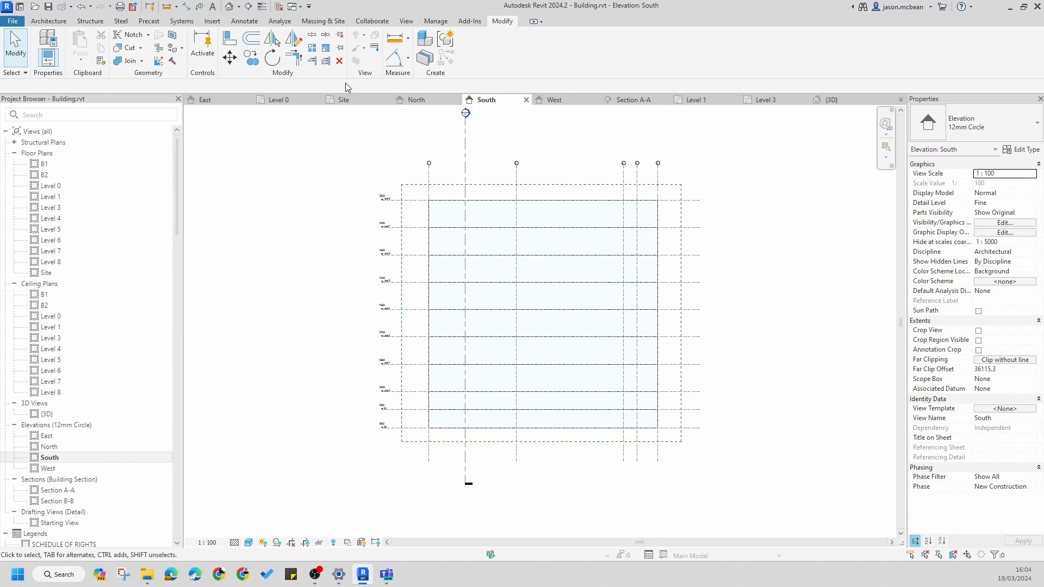
{"action": "left_click", "coordinate": [408, 21]}
{"action": "left_click", "coordinate": [763, 133]}
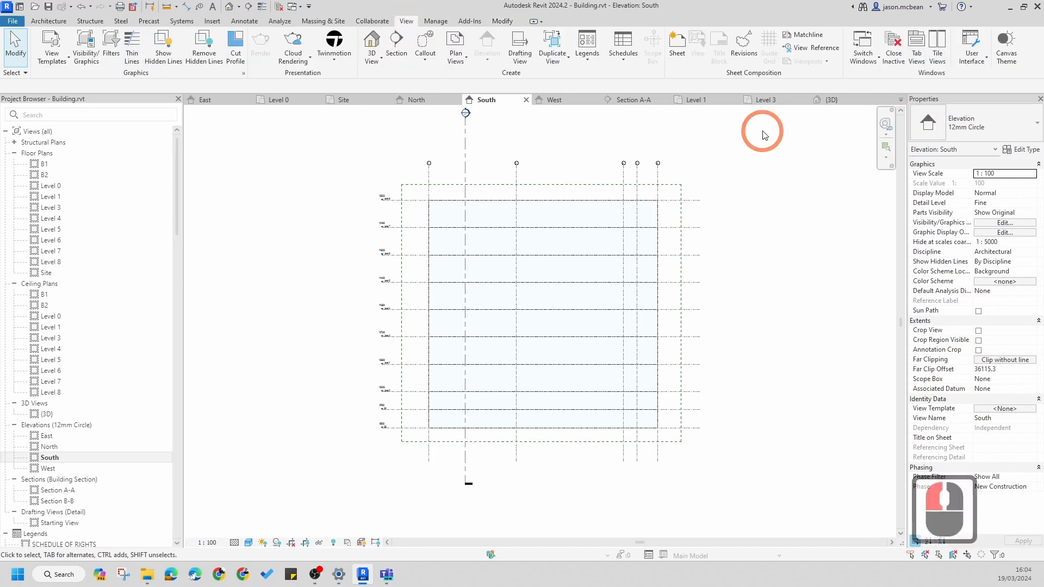
Close all inactive views except the South elevation and open the default 3D view
{"action": "left_click", "coordinate": [894, 55]}
{"action": "left_click", "coordinate": [530, 219]}
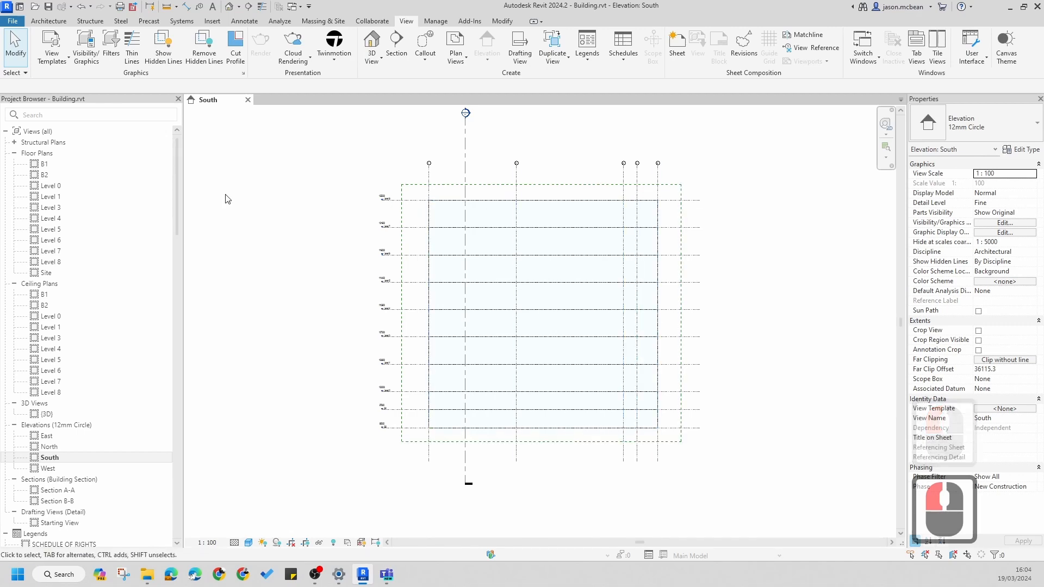
{"action": "double_click", "coordinate": [47, 415]}
Examine the Concept mass and its mass floors in 3D from corner and side angles, close up and as a whole
{"action": "middle_click_drag", "start_coordinate": [582, 252], "coordinate": [490, 322], "text": "shift"}
{"action": "scroll", "coordinate": [368, 260], "scroll_direction": "up", "scroll_amount": 6}
{"action": "scroll", "coordinate": [367, 259], "scroll_direction": "down", "scroll_amount": 6}
{"action": "scroll", "coordinate": [490, 322], "scroll_direction": "up", "scroll_amount": 3}
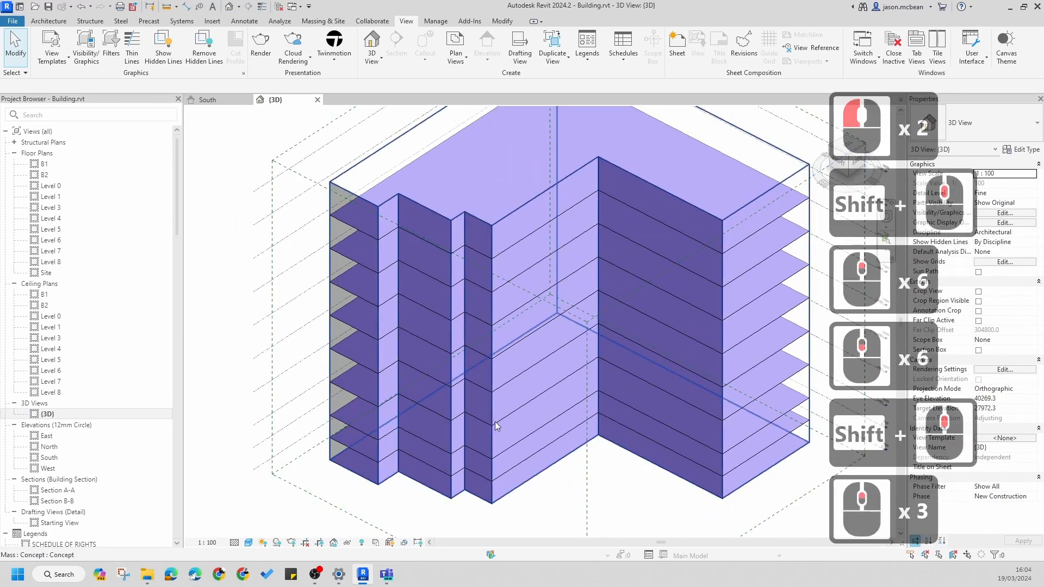
{"action": "scroll", "coordinate": [516, 244], "scroll_direction": "down", "scroll_amount": 5}
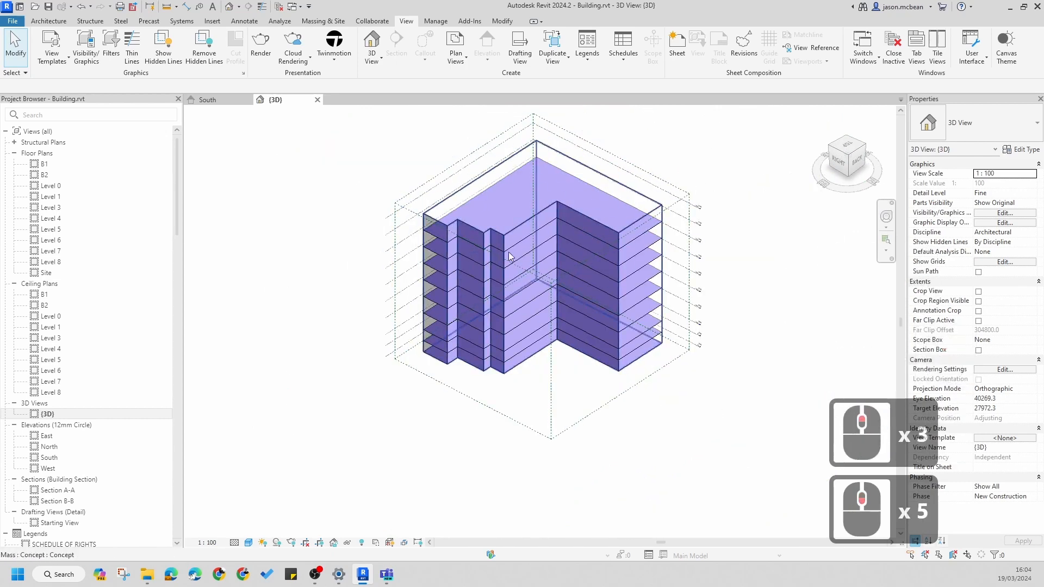
{"action": "left_click", "coordinate": [459, 395]}
{"action": "middle_click_drag", "start_coordinate": [461, 397], "coordinate": [522, 357], "text": "shift"}
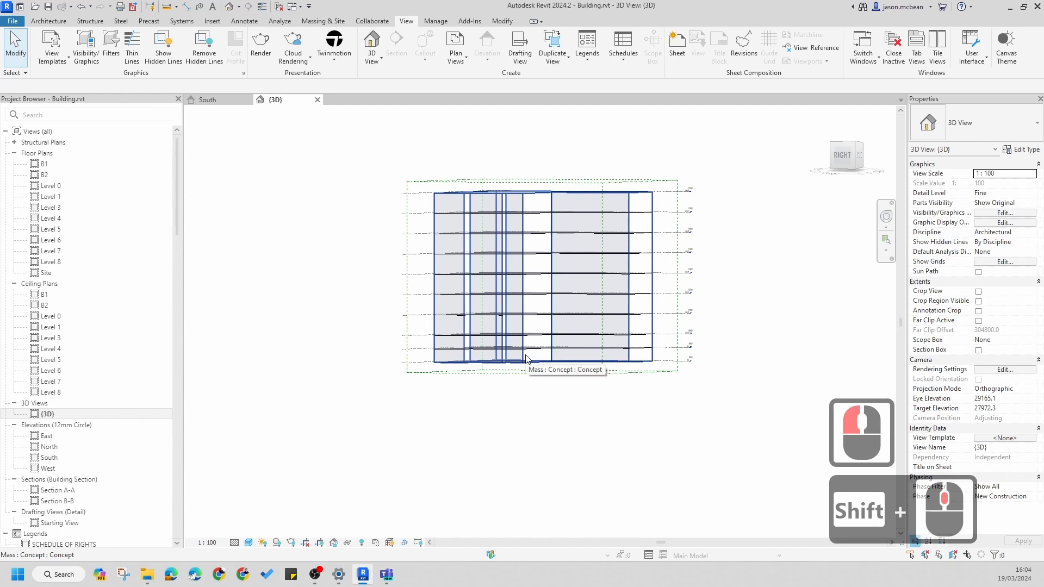
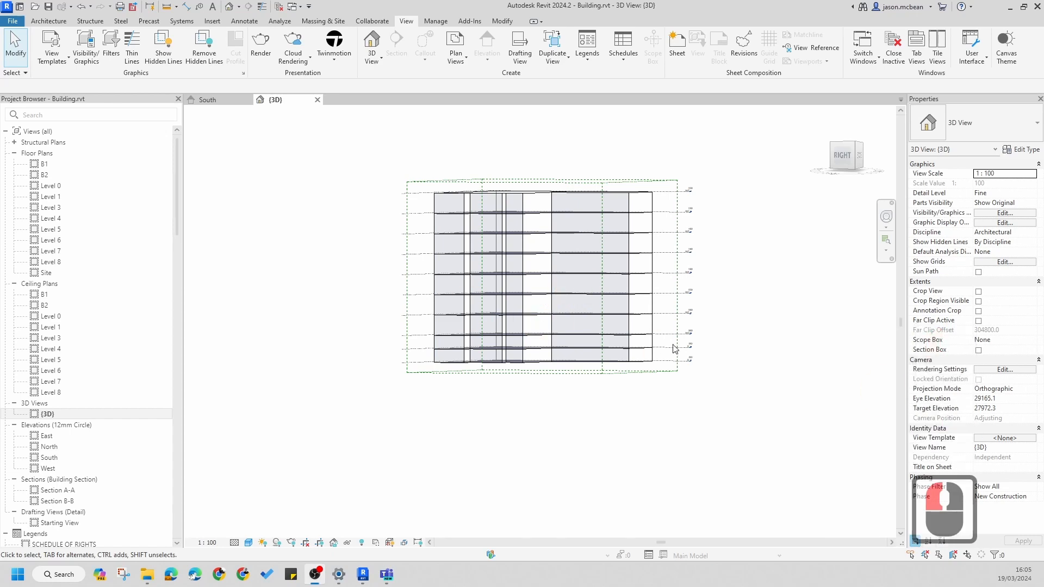
{"action": "scroll", "coordinate": [562, 250], "scroll_direction": "up", "scroll_amount": 7}
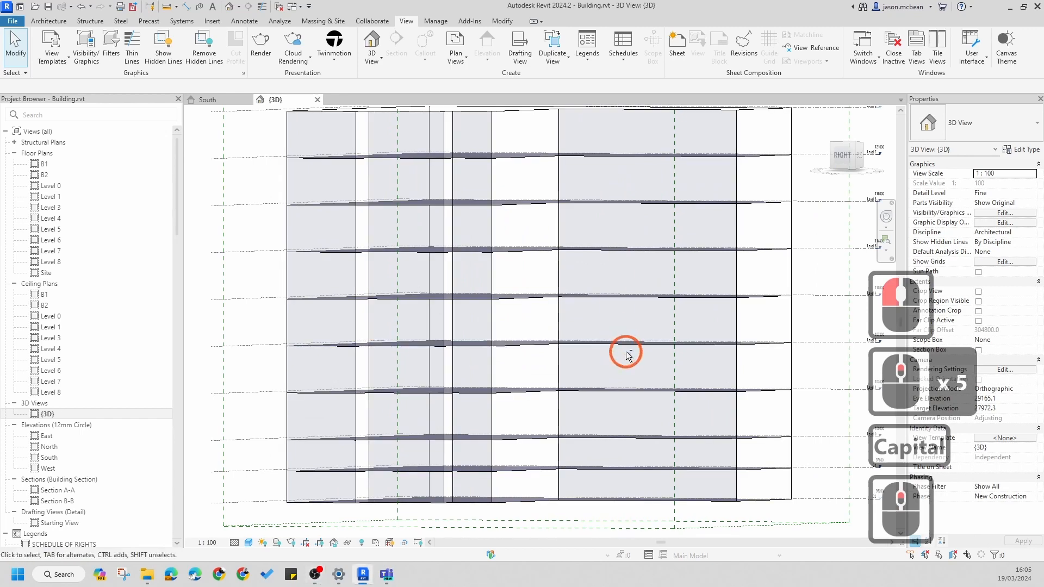
{"action": "scroll", "coordinate": [478, 207], "scroll_direction": "down", "scroll_amount": 4}
{"action": "middle_click_drag", "start_coordinate": [542, 268], "coordinate": [334, 288], "text": "shift"}
{"action": "scroll", "coordinate": [121, 392], "scroll_direction": "down", "scroll_amount": 4}
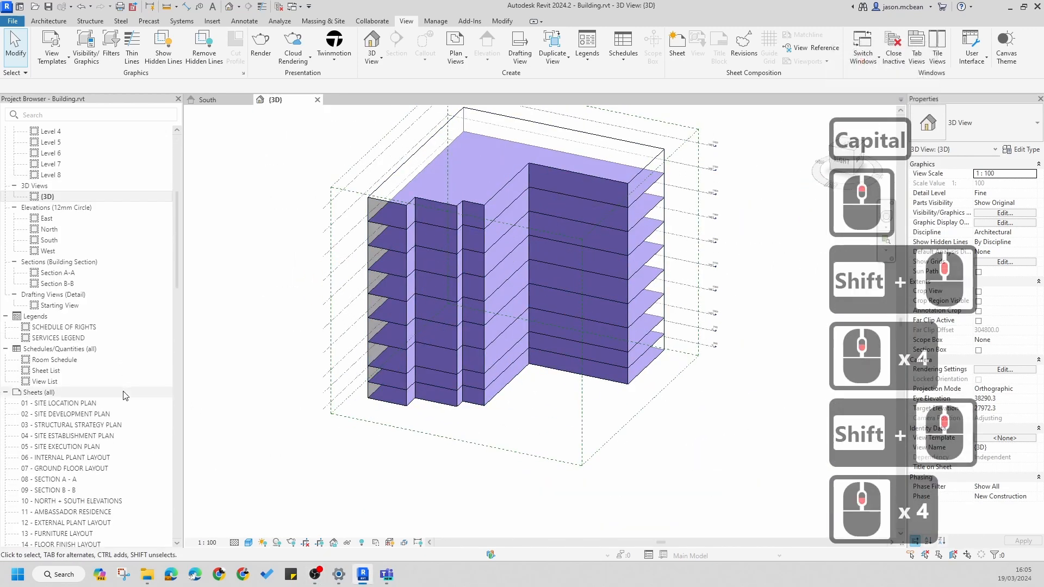
Create a new building component schedule for the Mass Floor subcategory of Mass
{"action": "right_click", "coordinate": [76, 348]}
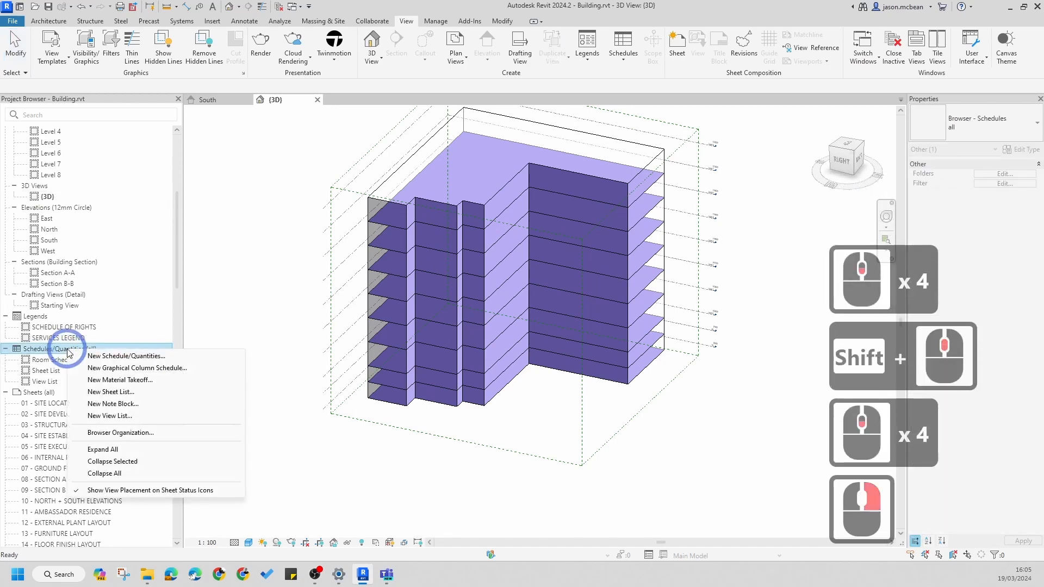
{"action": "left_click", "coordinate": [99, 356]}
{"action": "scroll", "coordinate": [453, 316], "scroll_direction": "down", "scroll_amount": 20}
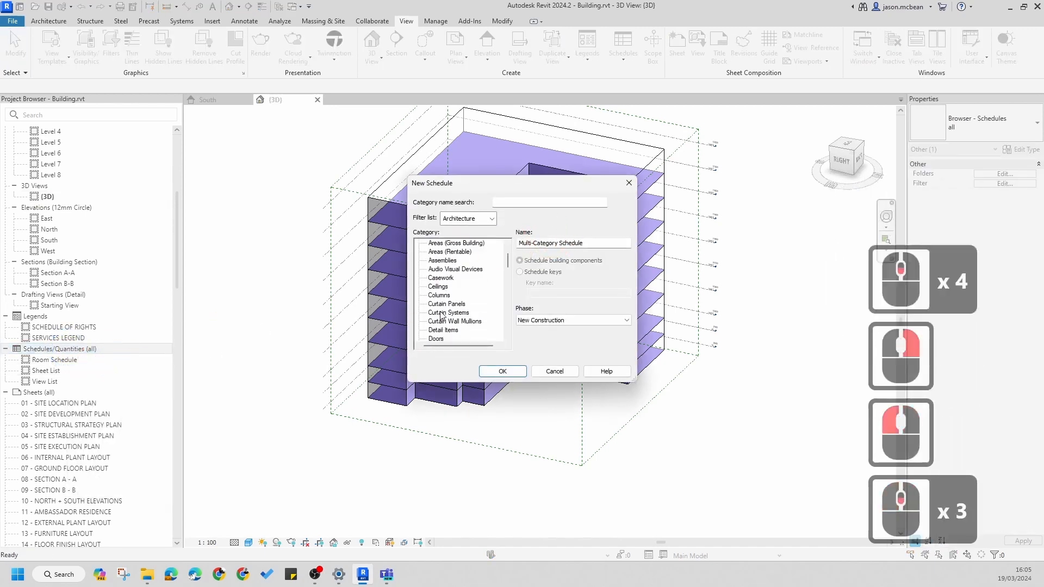
{"action": "scroll", "coordinate": [451, 315], "scroll_direction": "down", "scroll_amount": 6}
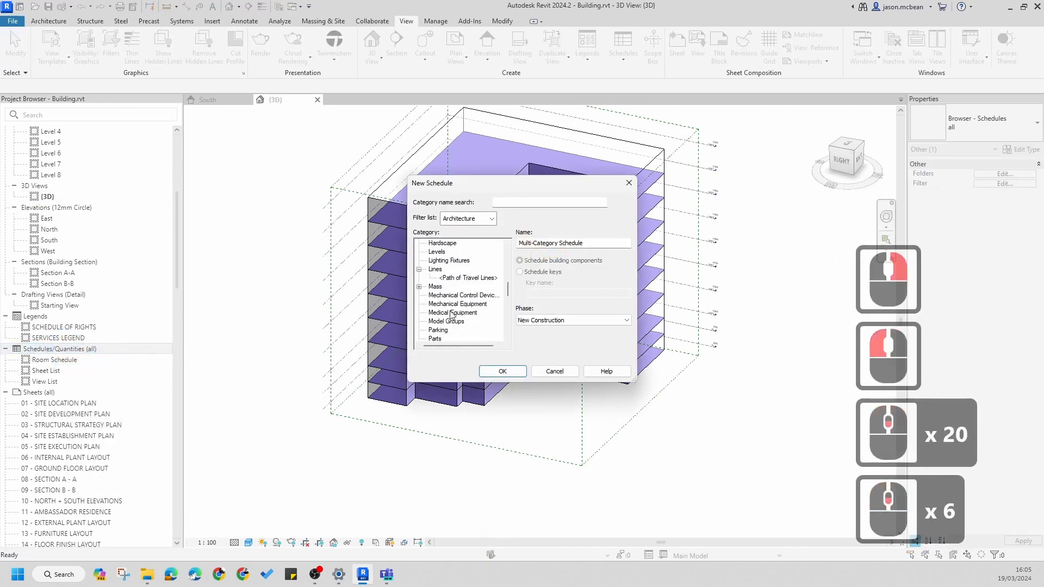
{"action": "double_click", "coordinate": [419, 287]}
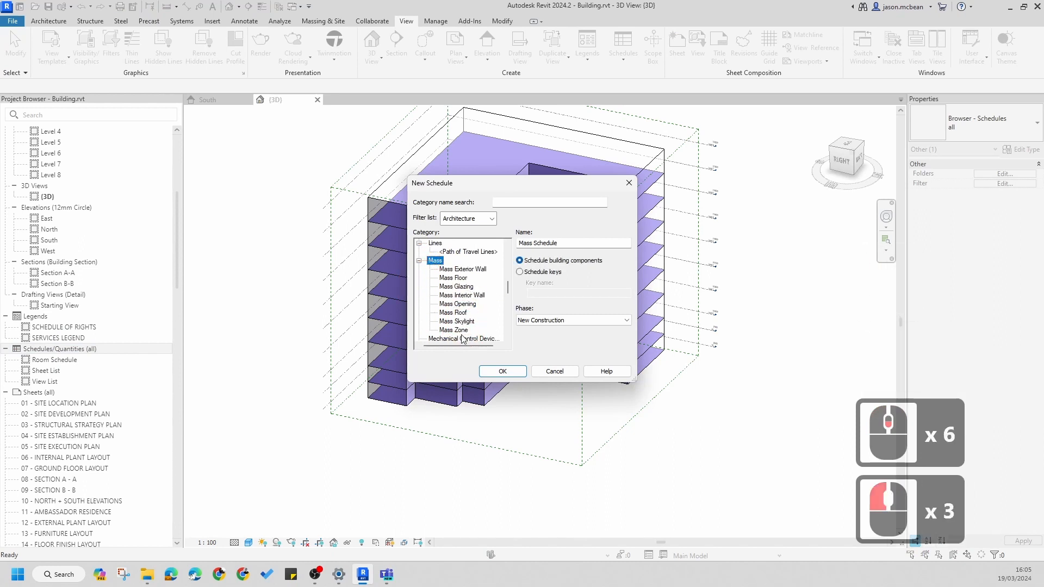
{"action": "left_click", "coordinate": [461, 278]}
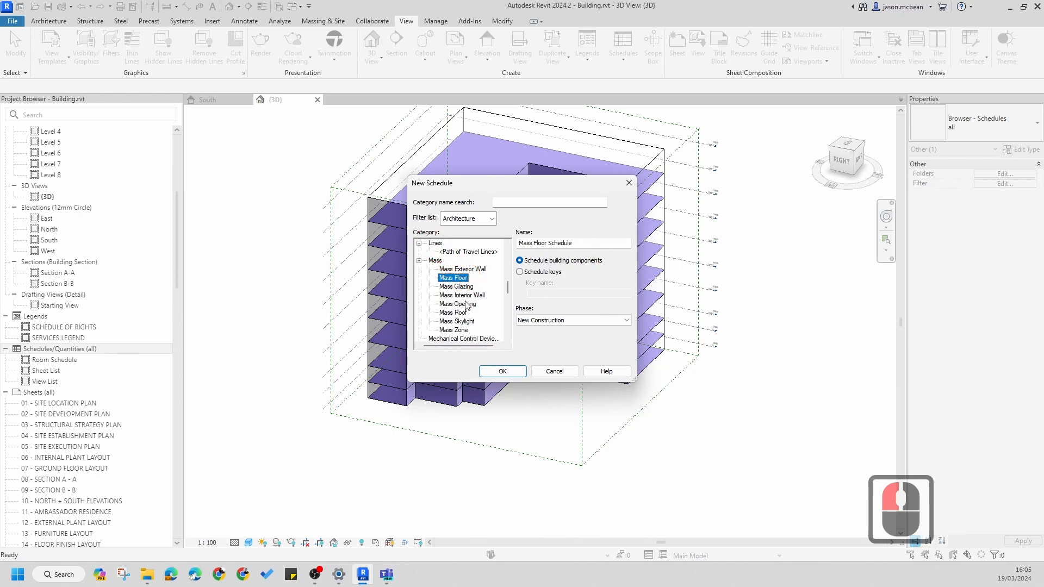
{"action": "left_click", "coordinate": [593, 245]}
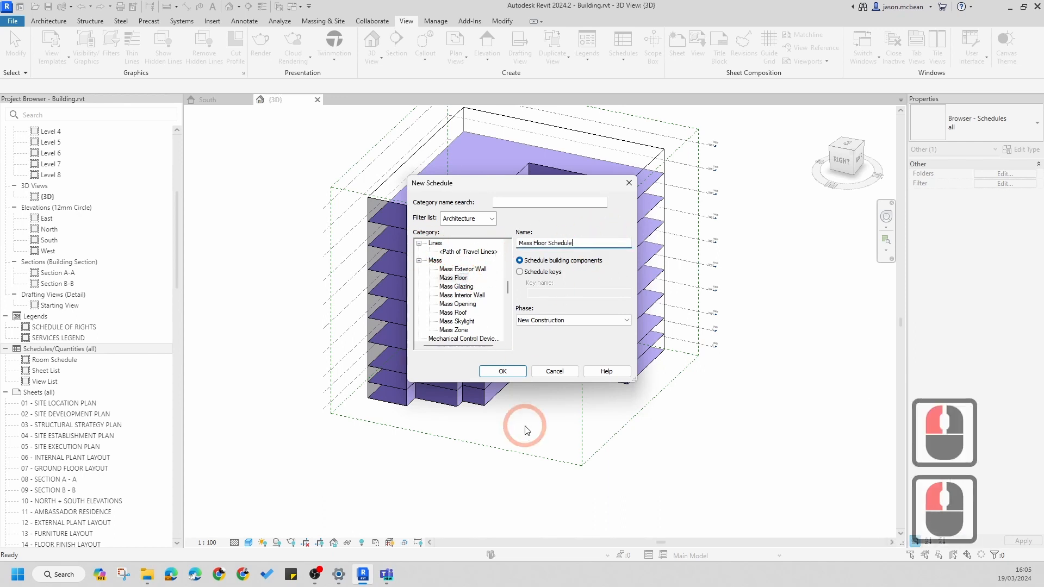
{"action": "left_click", "coordinate": [503, 372]}
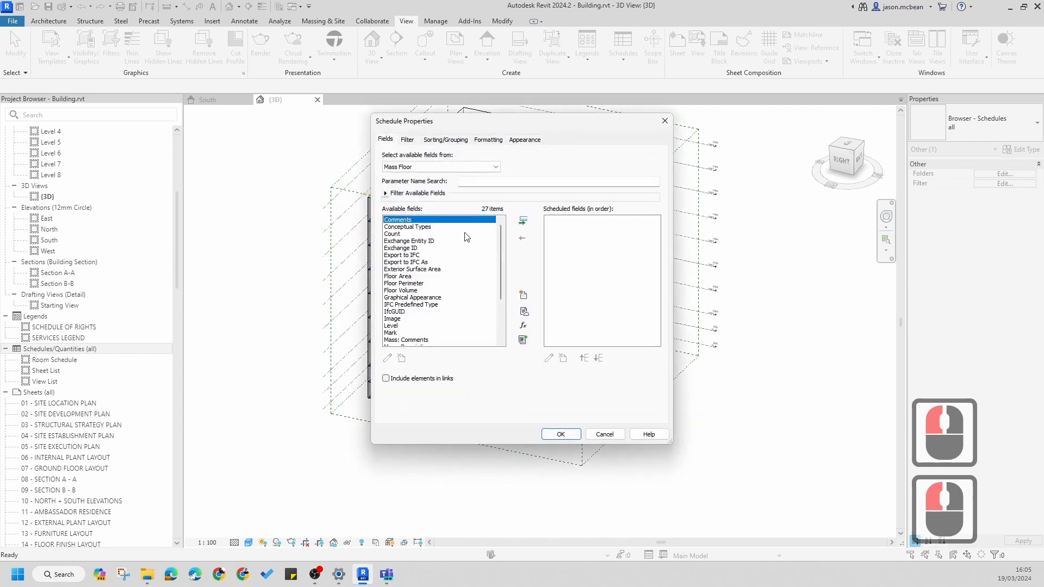
Add the Level and Floor Area fields to the mass floor schedule, in that order
{"action": "scroll", "coordinate": [450, 247], "scroll_direction": "down", "scroll_amount": 1}
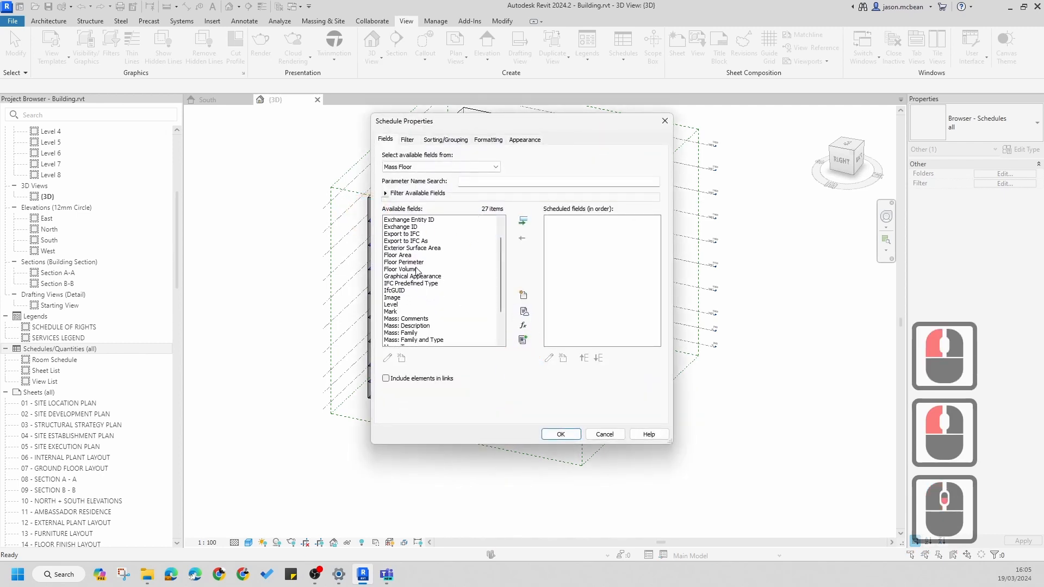
{"action": "left_click", "coordinate": [402, 256]}
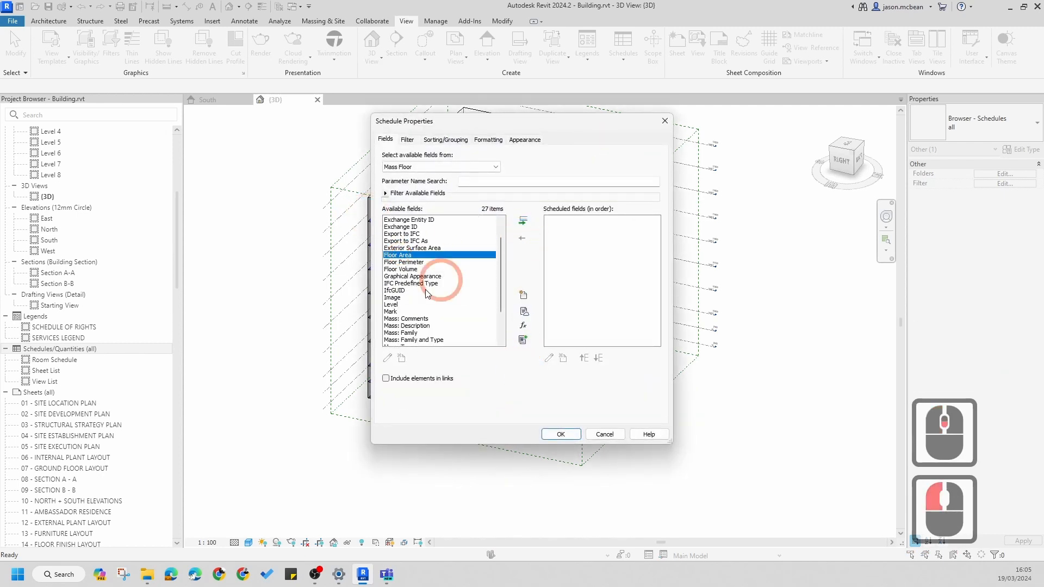
{"action": "left_click", "coordinate": [392, 305]}
{"action": "left_click", "coordinate": [524, 221]}
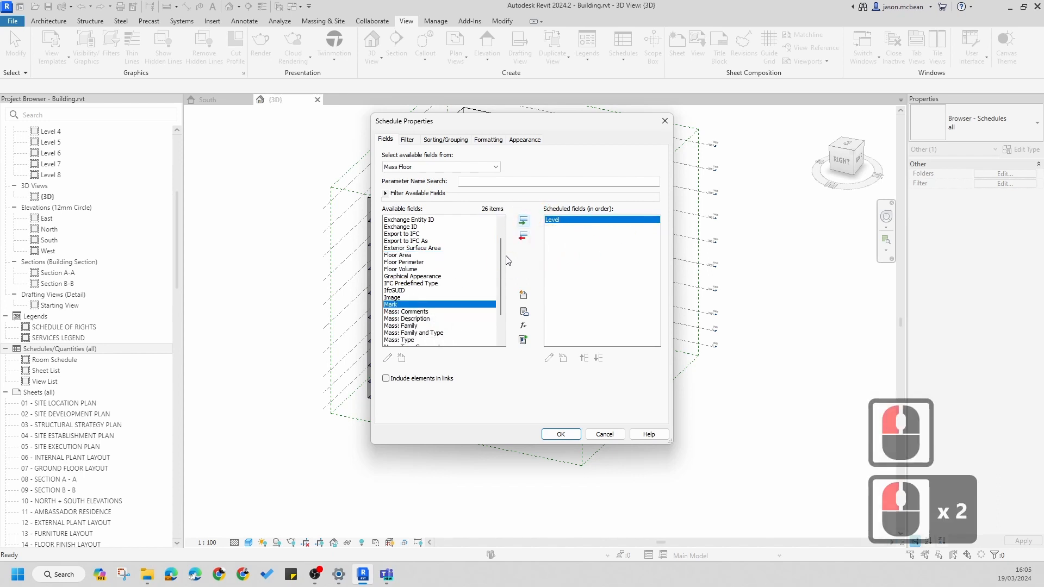
{"action": "left_click", "coordinate": [519, 237]}
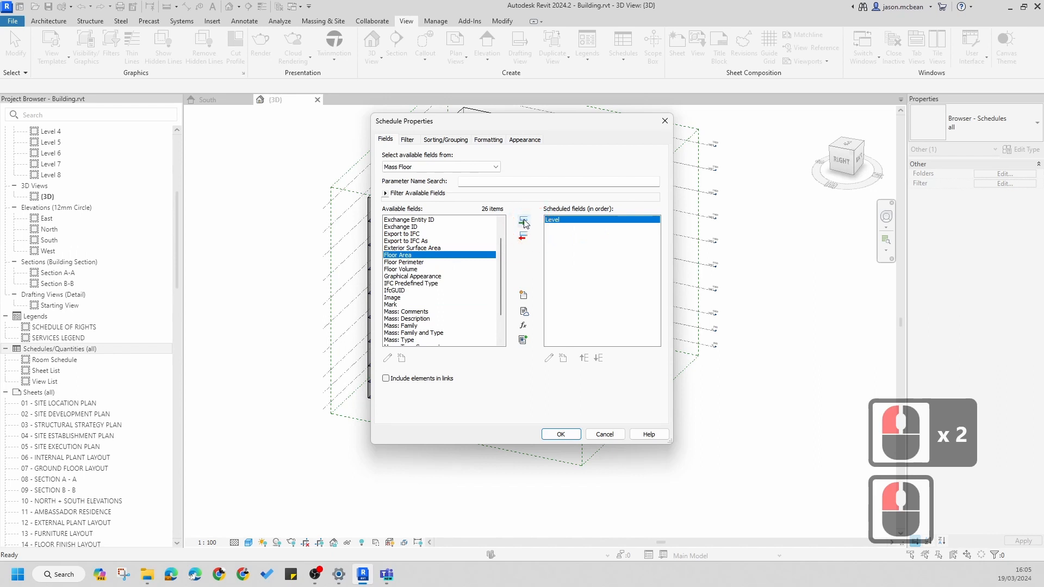
{"action": "left_click", "coordinate": [524, 221]}
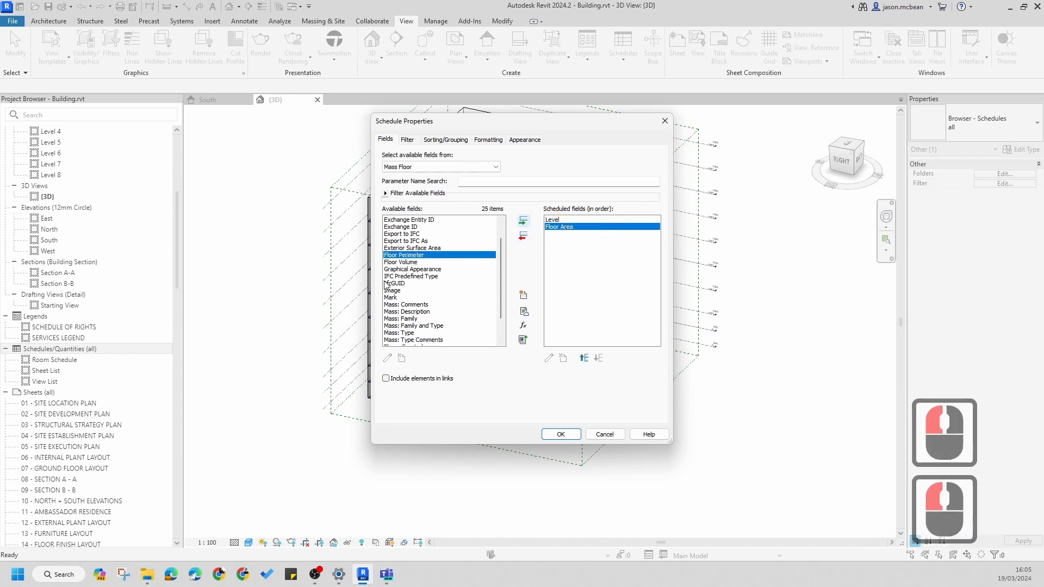
{"action": "scroll", "coordinate": [387, 283], "scroll_direction": "up", "scroll_amount": 1}
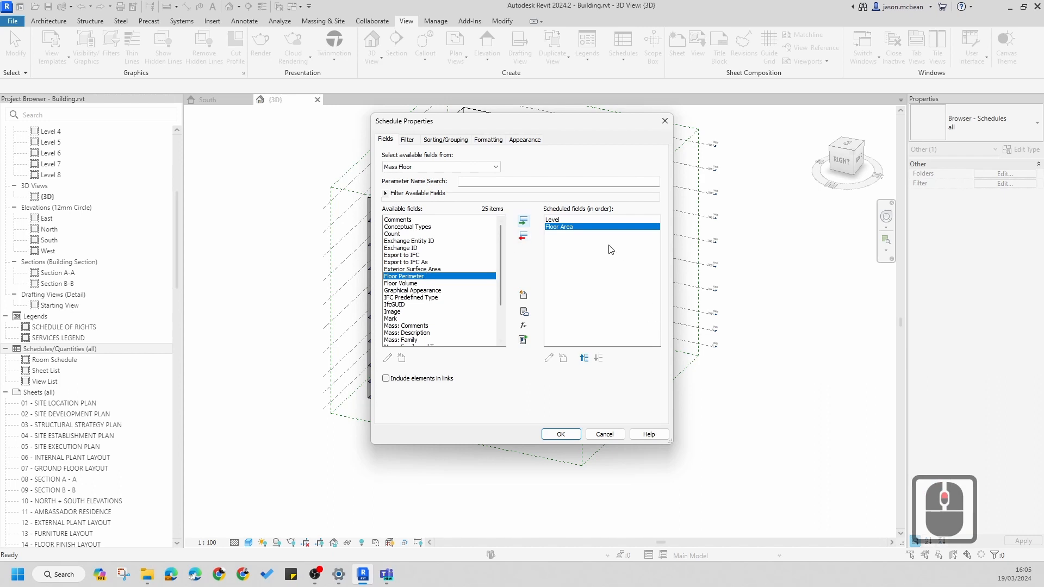
{"action": "left_click", "coordinate": [555, 226]}
Sort the schedule by Level in ascending order and turn on grand totals showing Title and totals
{"action": "left_click", "coordinate": [426, 147]}
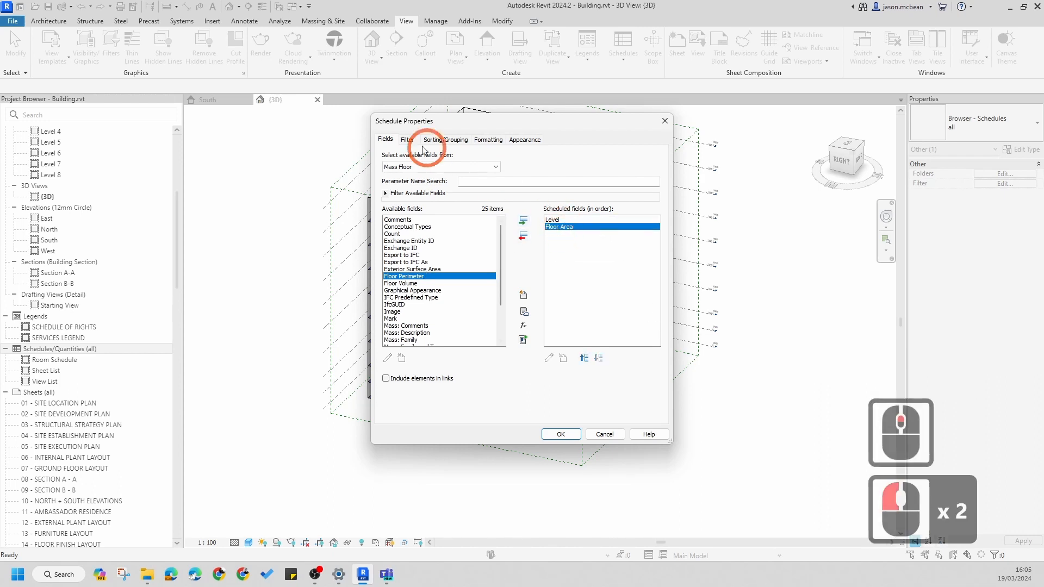
{"action": "left_click", "coordinate": [446, 191]}
{"action": "left_click", "coordinate": [482, 161]}
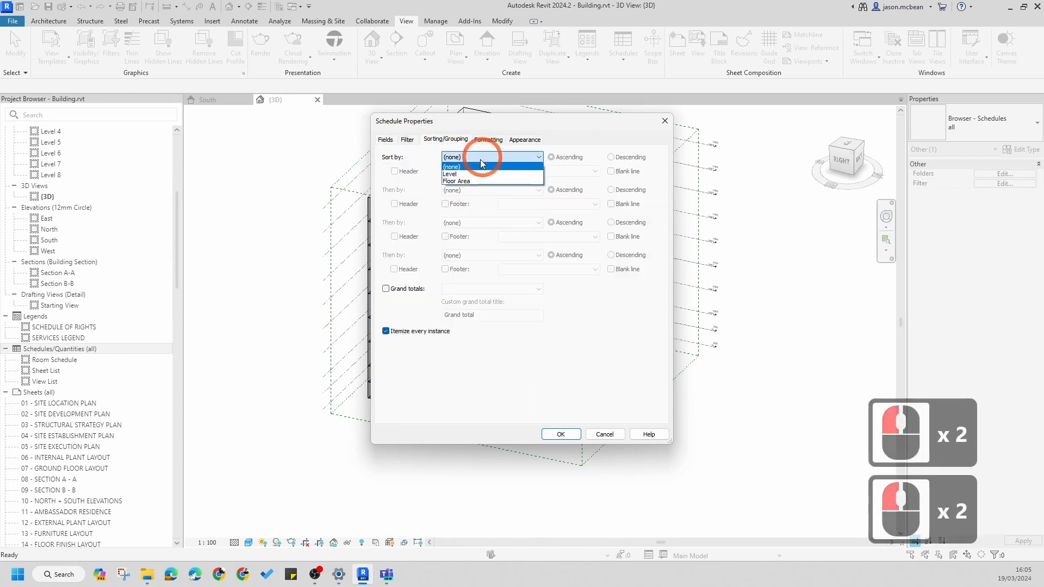
{"action": "left_click", "coordinate": [458, 174]}
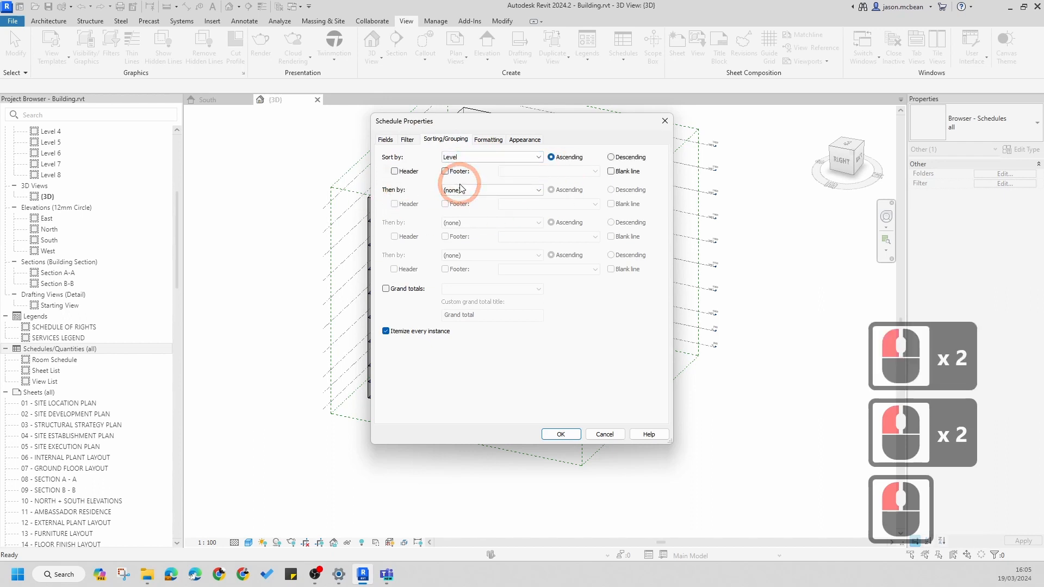
{"action": "left_click", "coordinate": [386, 289]}
{"action": "left_click", "coordinate": [515, 289]}
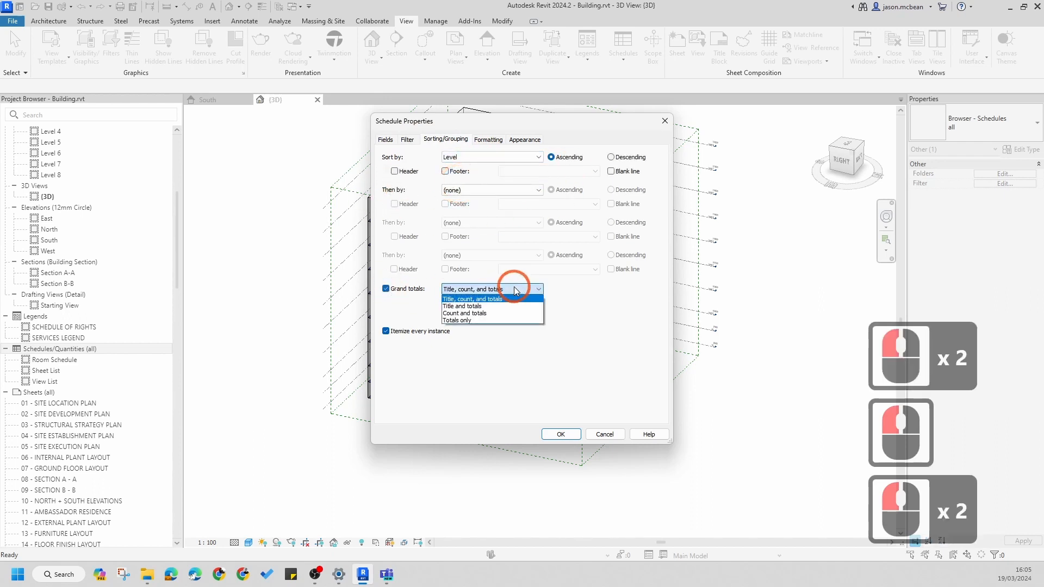
{"action": "left_click", "coordinate": [462, 306]}
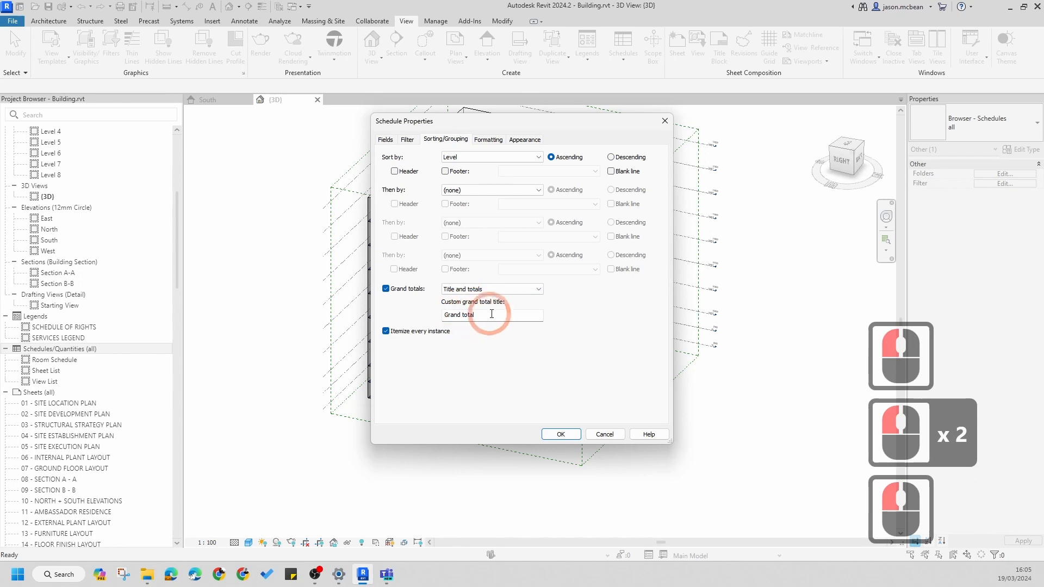
Set the schedule's custom grand total title to "GFA Total"
{"action": "double_click", "coordinate": [491, 314]}
{"action": "left_click", "coordinate": [403, 321]}
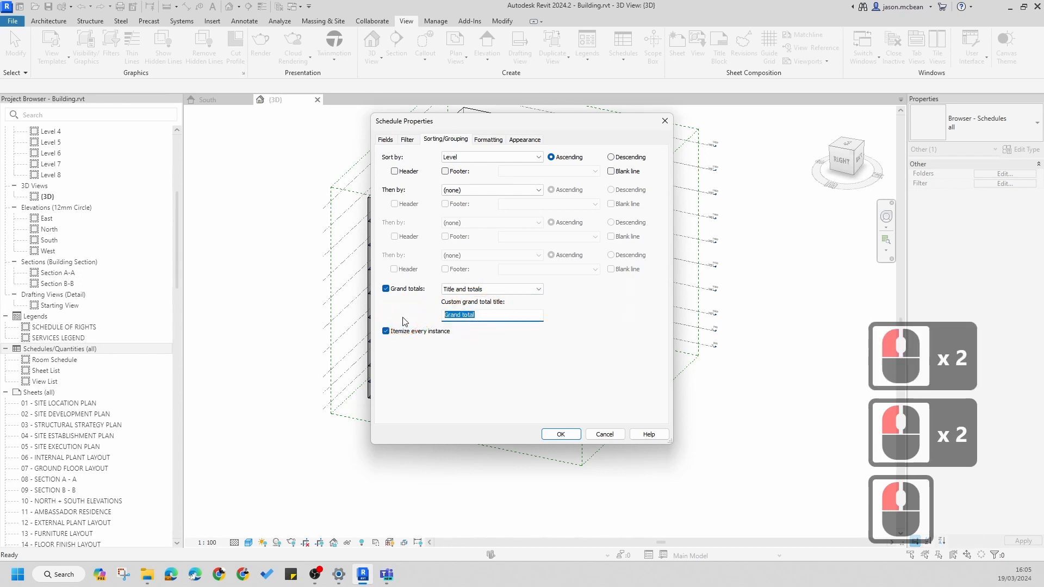
{"action": "type", "text": "g"}
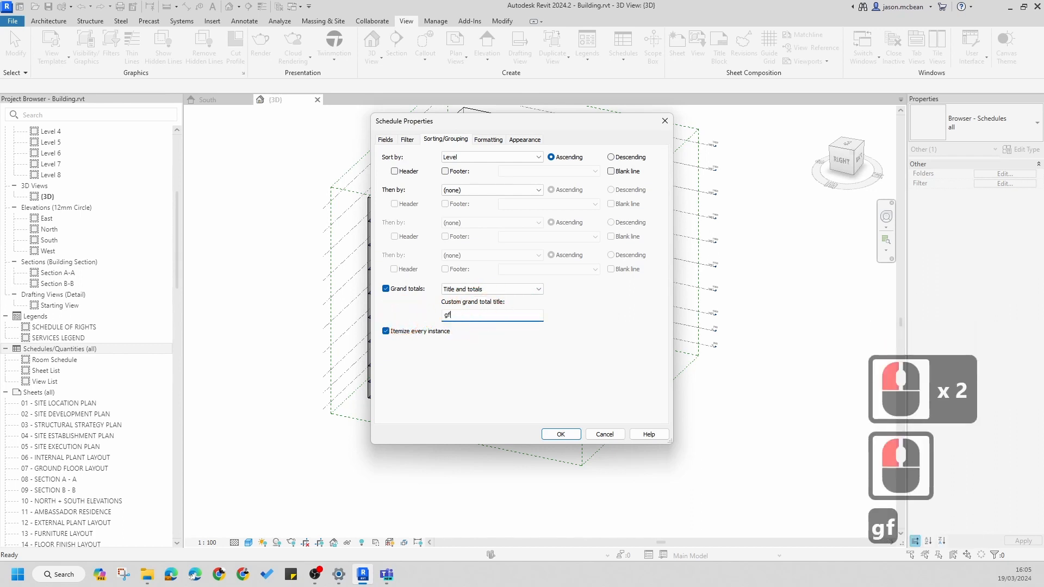
{"action": "type", "text": "f"}
{"action": "key", "text": "BackSpace"}
{"action": "key", "text": "BackSpace"}
{"action": "type", "text": "G"}
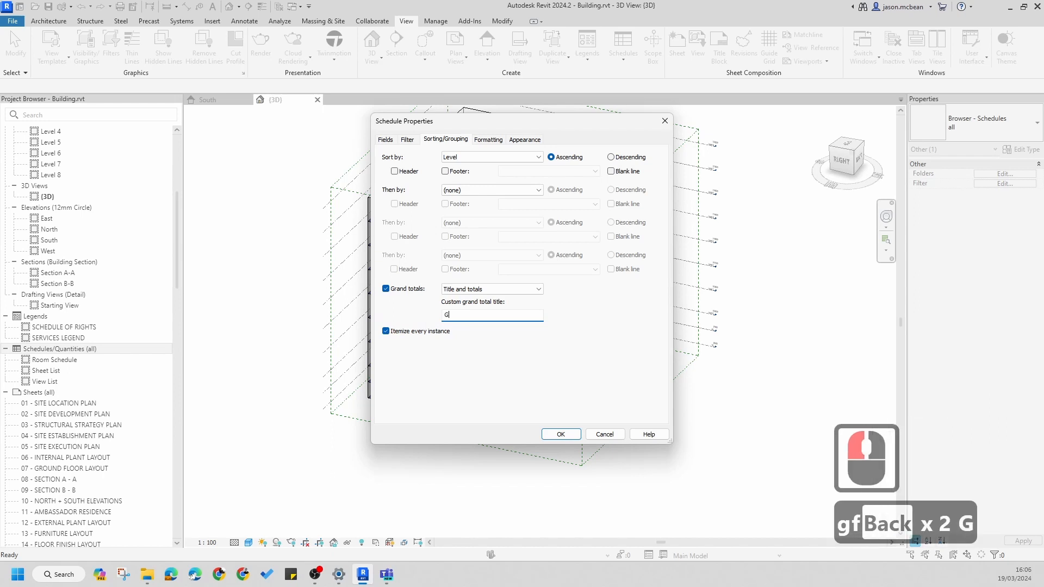
{"action": "type", "text": "FA"}
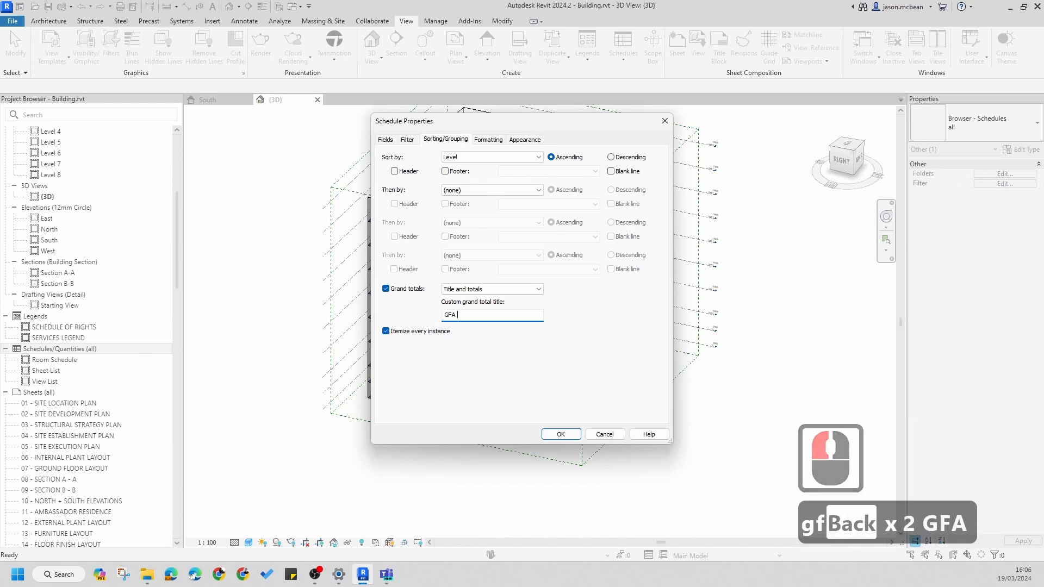
{"action": "type", "text": " TOTAL"}
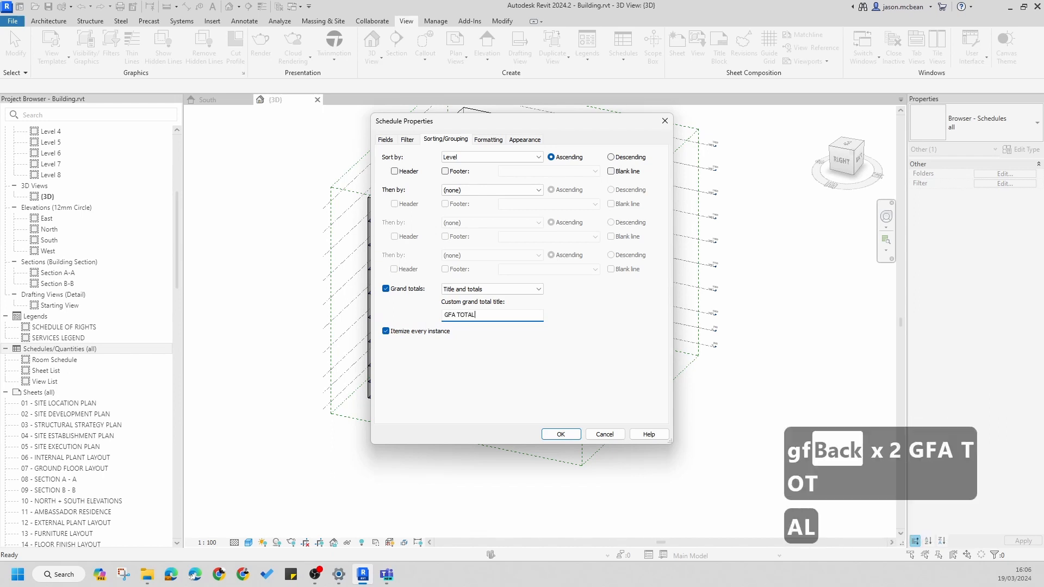
{"action": "key", "text": "BackSpace"}
{"action": "key", "text": "BackSpace"}
{"action": "key", "text": "BackSpace"}
{"action": "key", "text": "BackSpace"}
{"action": "key", "text": "Caps_Lock"}
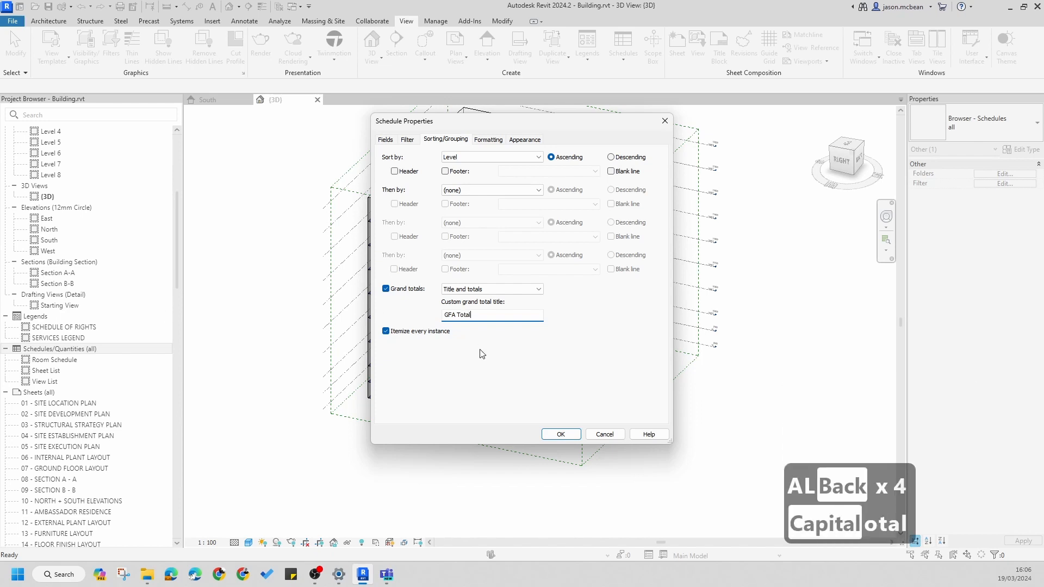
Format the schedule's Floor Area field to calculate totals
{"action": "left_click", "coordinate": [489, 141]}
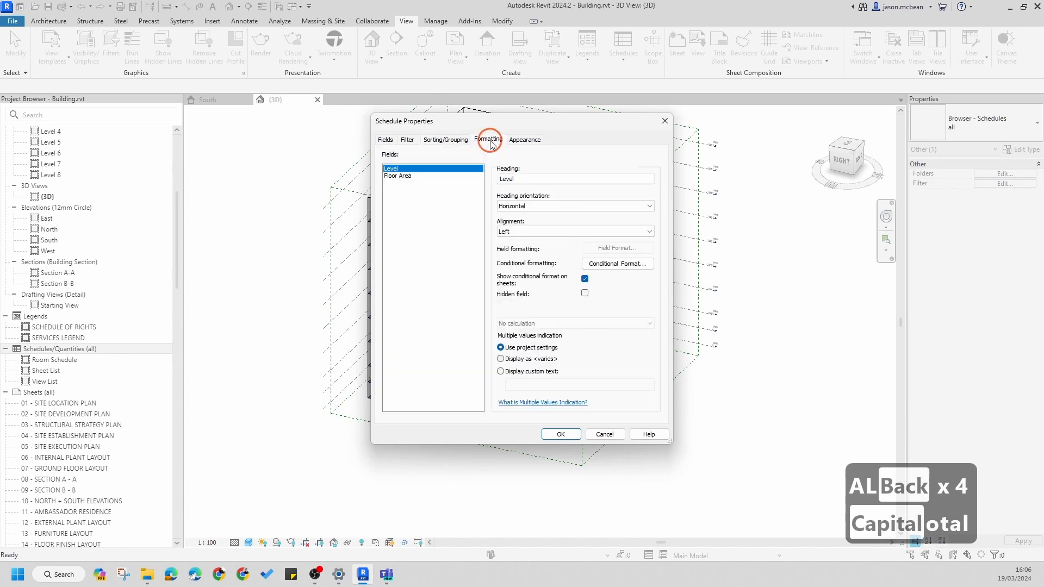
{"action": "left_click", "coordinate": [403, 186]}
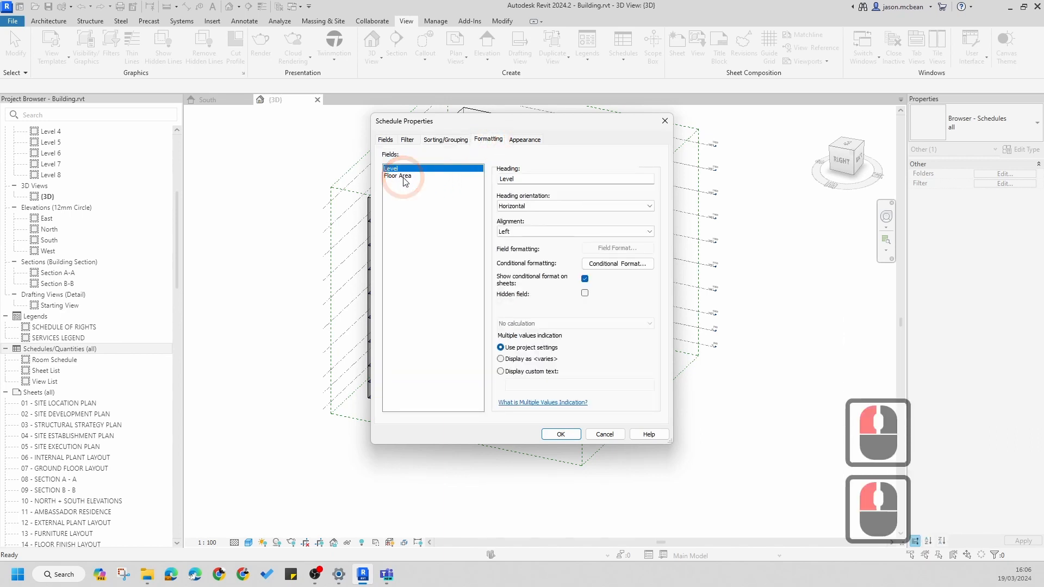
{"action": "left_click", "coordinate": [427, 175]}
{"action": "left_click", "coordinate": [602, 260]}
{"action": "left_click", "coordinate": [529, 325]}
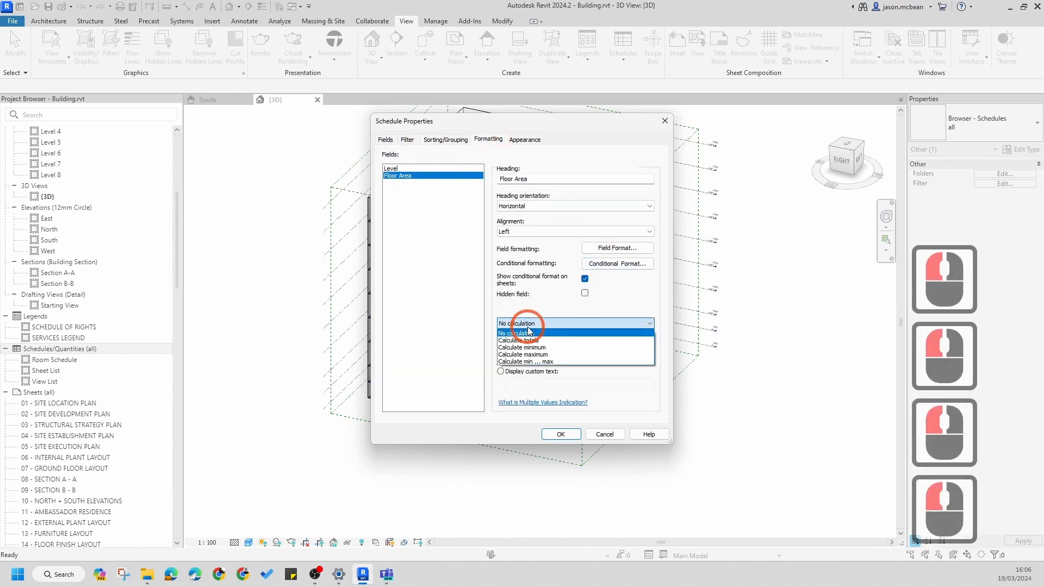
{"action": "left_click", "coordinate": [522, 341]}
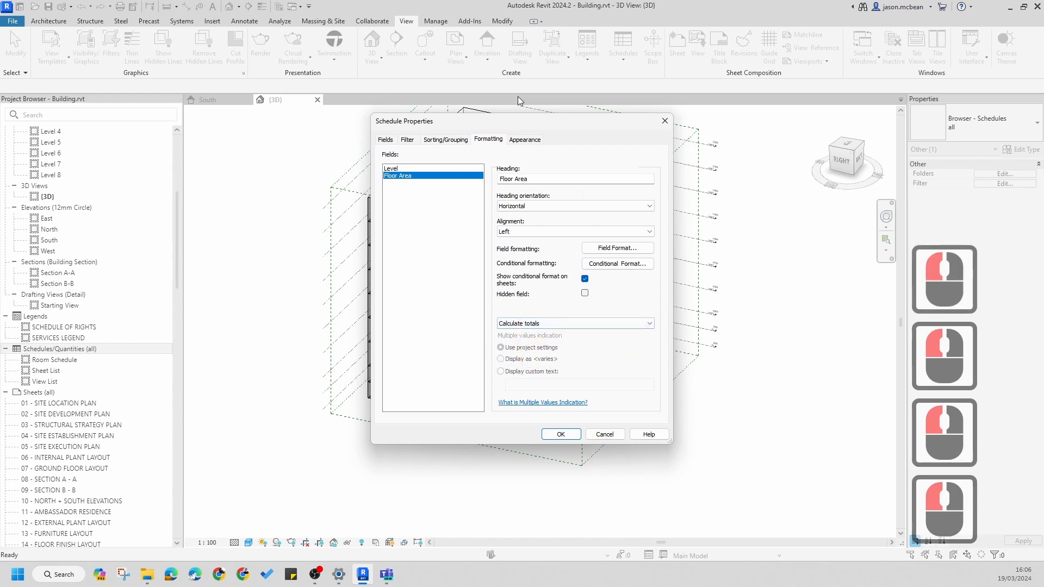
Confirm the schedule settings to create the mass floor schedule, and review its floor areas per level and GFA total
{"action": "left_click", "coordinate": [552, 387]}
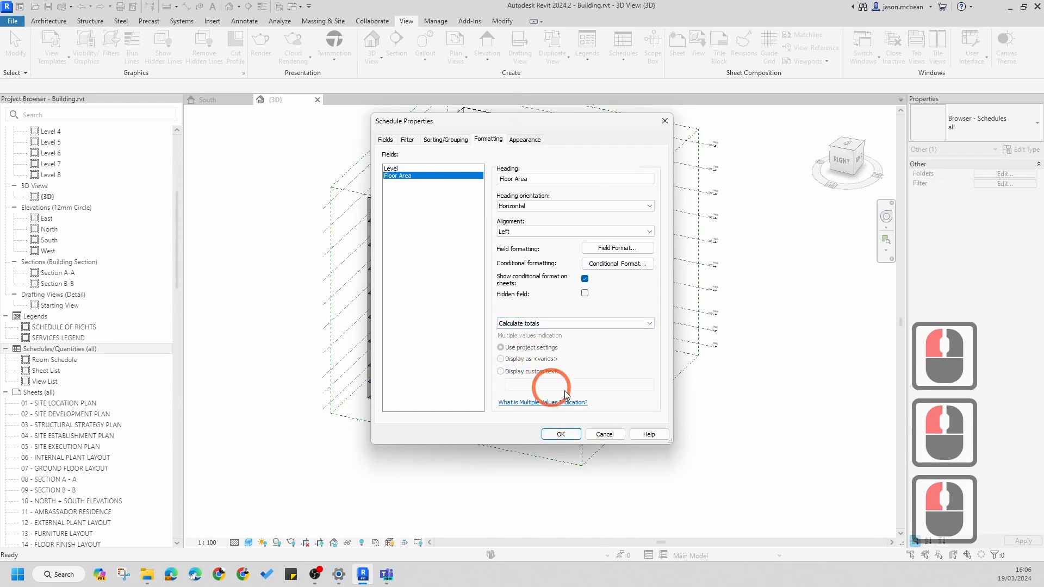
{"action": "left_click", "coordinate": [573, 439]}
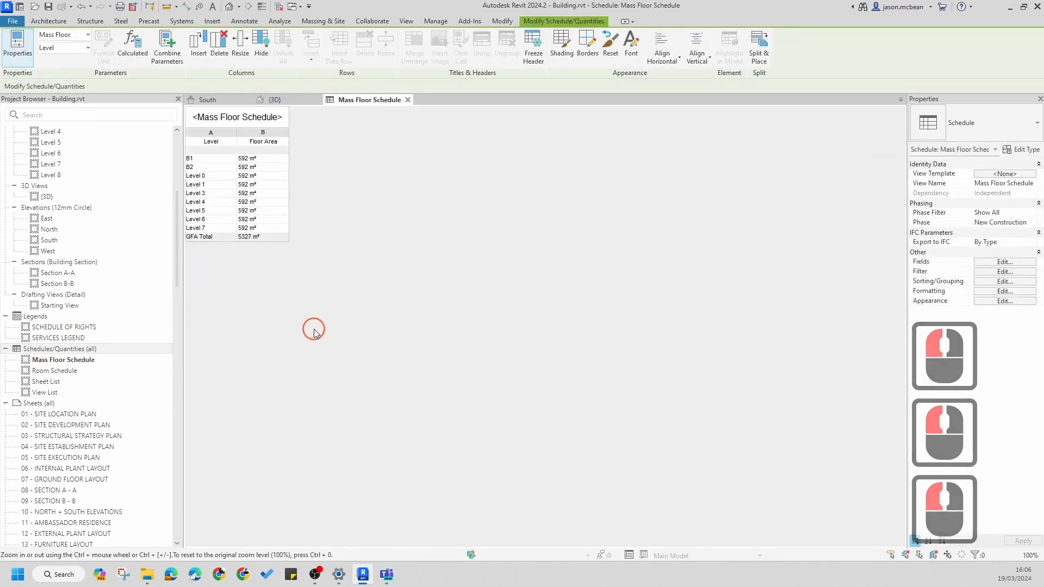
{"action": "scroll", "coordinate": [251, 172], "scroll_direction": "up", "scroll_amount": 2}
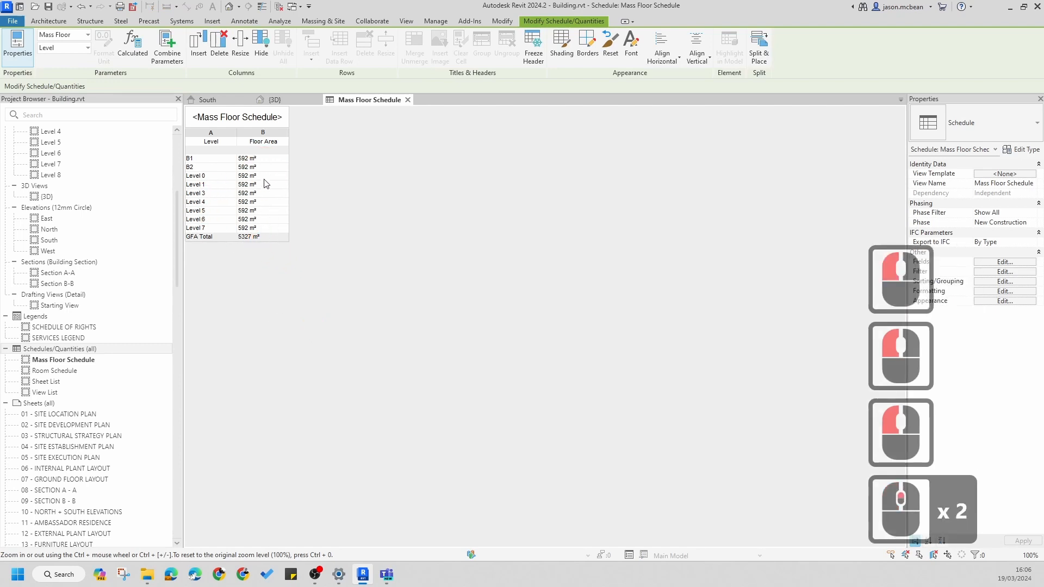
{"action": "left_click", "coordinate": [269, 238]}
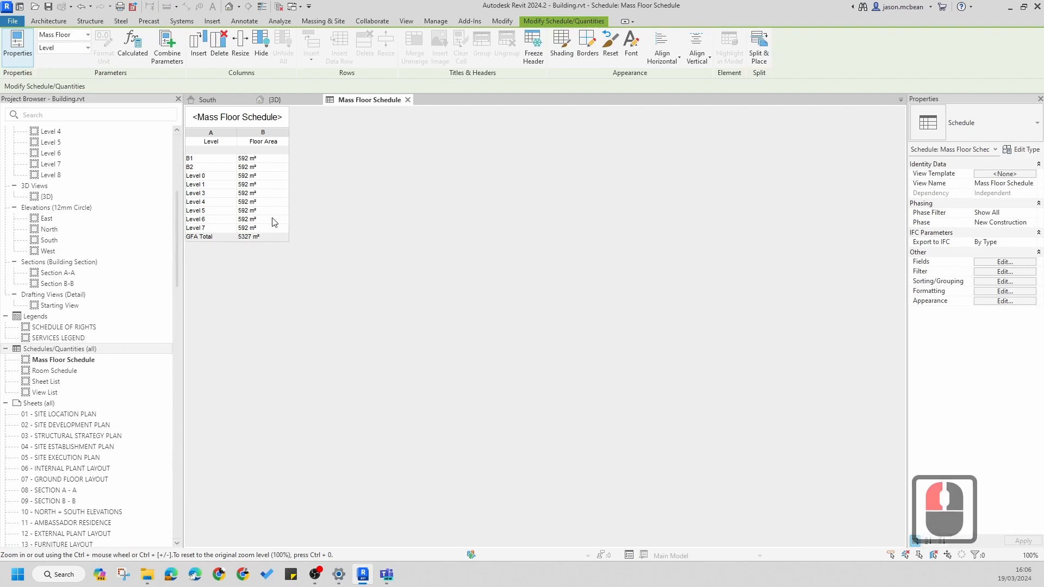
{"action": "left_click", "coordinate": [274, 160]}
{"action": "left_click", "coordinate": [269, 185]}
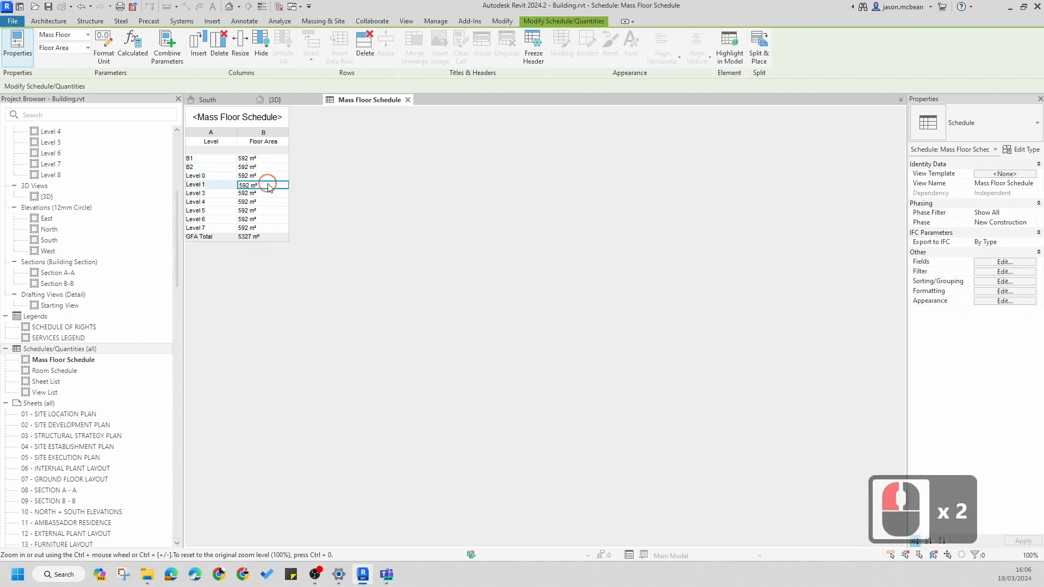
Return to the 3D view and examine the mass floors across the building's levels
{"action": "left_click", "coordinate": [277, 101]}
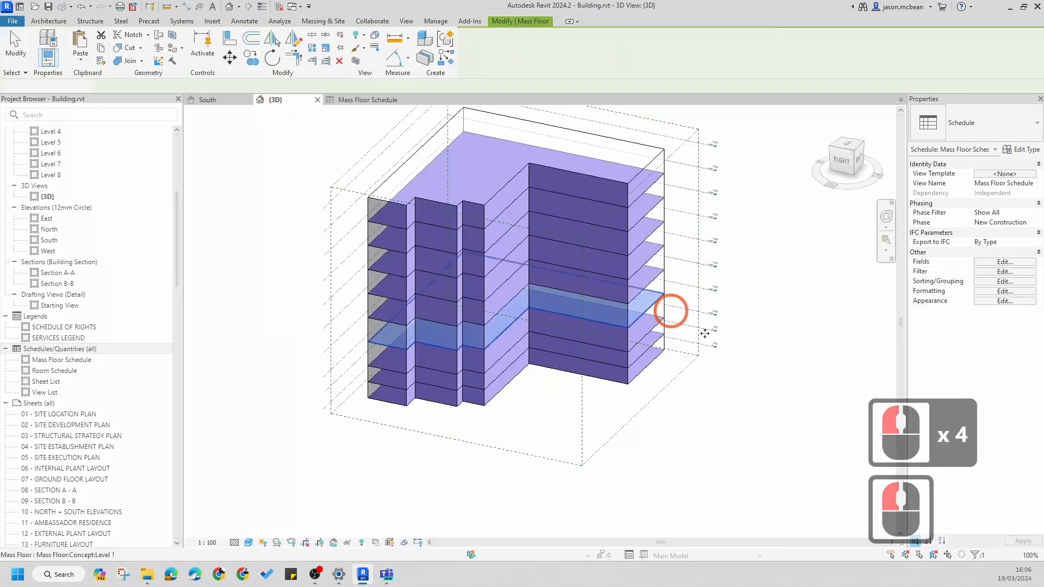
{"action": "middle_click_drag", "start_coordinate": [699, 392], "coordinate": [681, 350], "text": "shift"}
{"action": "left_click", "coordinate": [690, 321]}
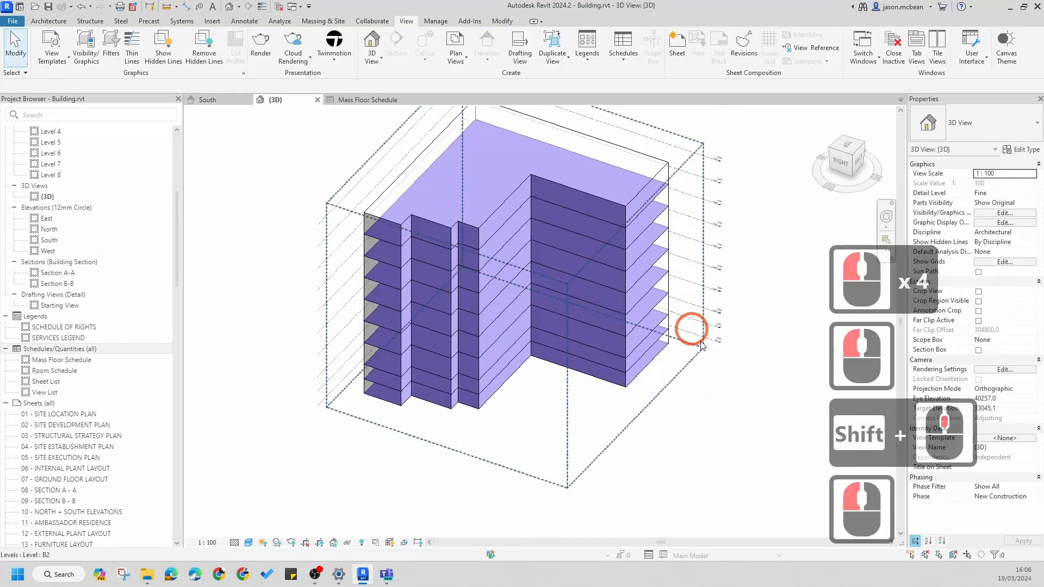
{"action": "scroll", "coordinate": [68, 188], "scroll_direction": "up", "scroll_amount": 4}
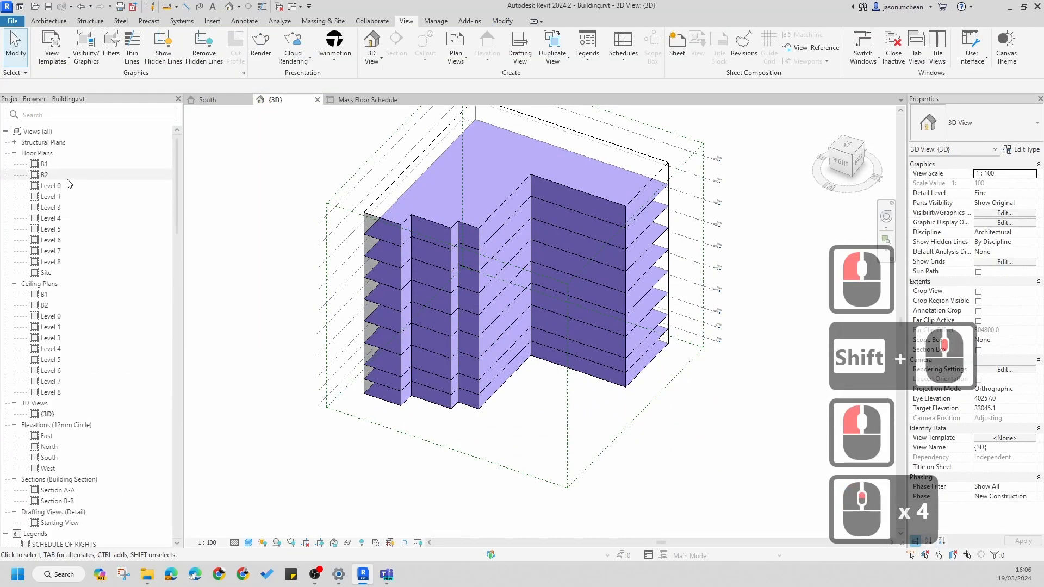
Open the Level 0 floor plan and start editing the Concept mass in place
{"action": "left_click", "coordinate": [56, 274]}
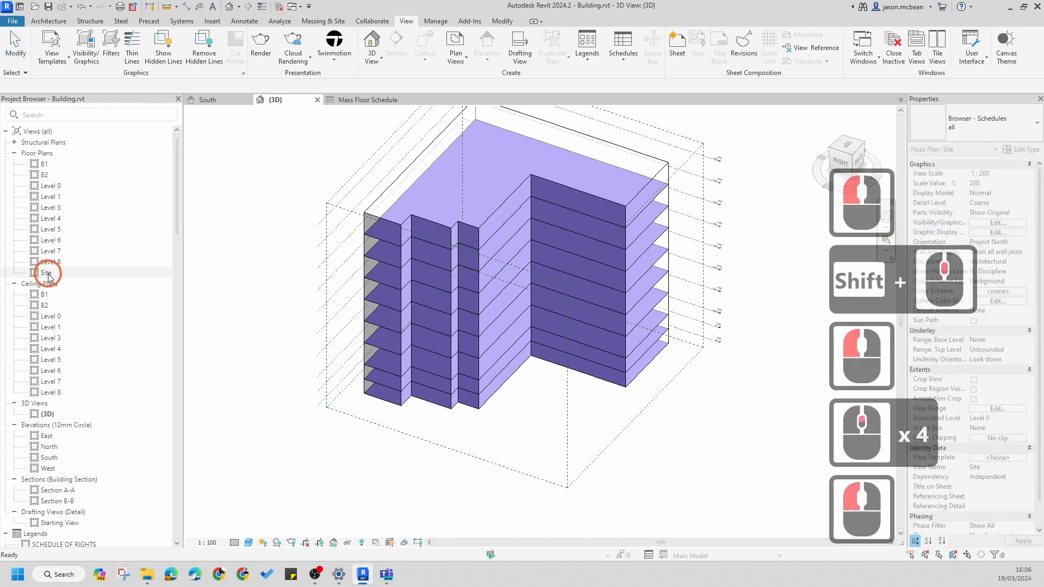
{"action": "double_click", "coordinate": [55, 187]}
{"action": "scroll", "coordinate": [582, 368], "scroll_direction": "up", "scroll_amount": 4}
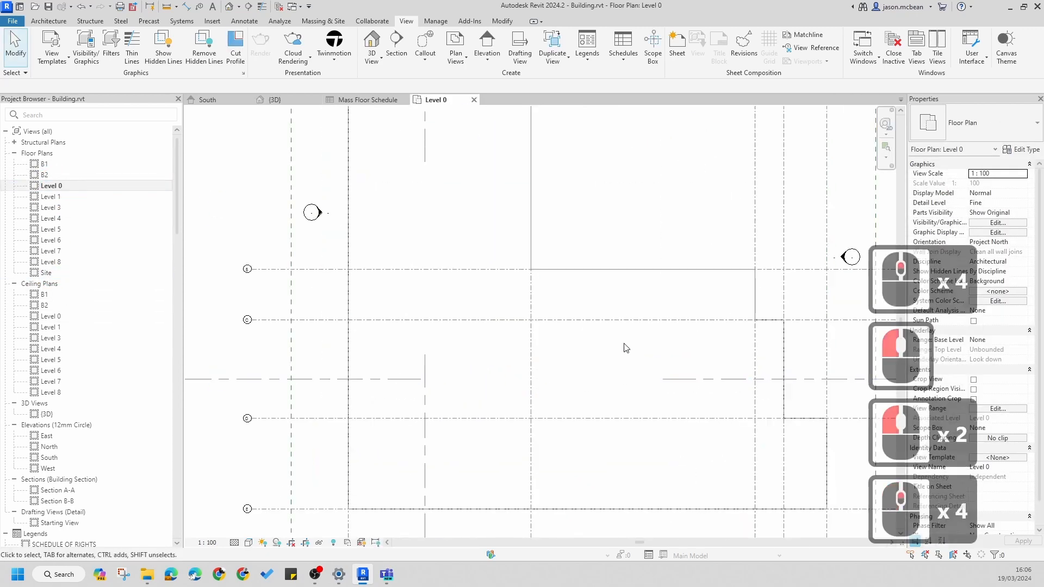
{"action": "scroll", "coordinate": [622, 345], "scroll_direction": "down", "scroll_amount": 4}
{"action": "middle_click_drag", "start_coordinate": [539, 278], "coordinate": [432, 310]}
{"action": "left_click", "coordinate": [454, 305]}
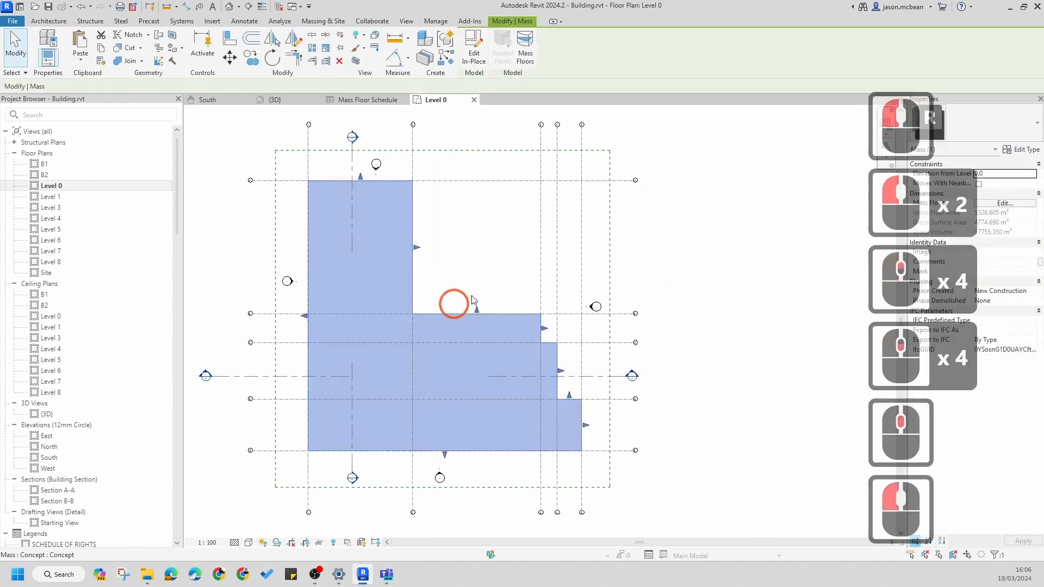
{"action": "left_click", "coordinate": [466, 51]}
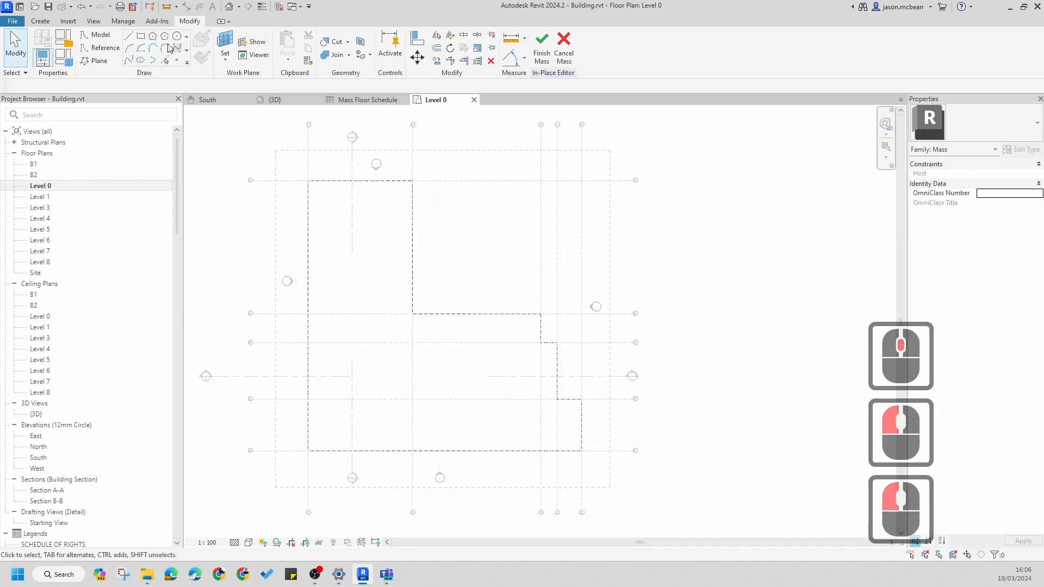
Sketch a rectangle with model lines on Level 0, inside the mass outline where the two wings meet
{"action": "left_click", "coordinate": [141, 36]}
{"action": "scroll", "coordinate": [342, 375], "scroll_direction": "up", "scroll_amount": 4}
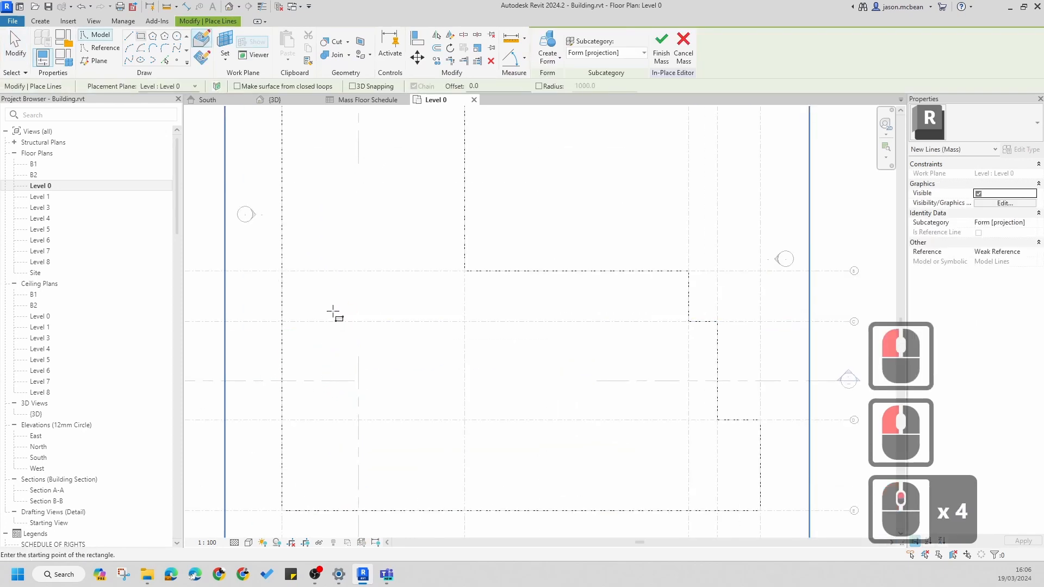
{"action": "middle_click_drag", "start_coordinate": [413, 412], "coordinate": [368, 393]}
{"action": "scroll", "coordinate": [389, 306], "scroll_direction": "up", "scroll_amount": 3}
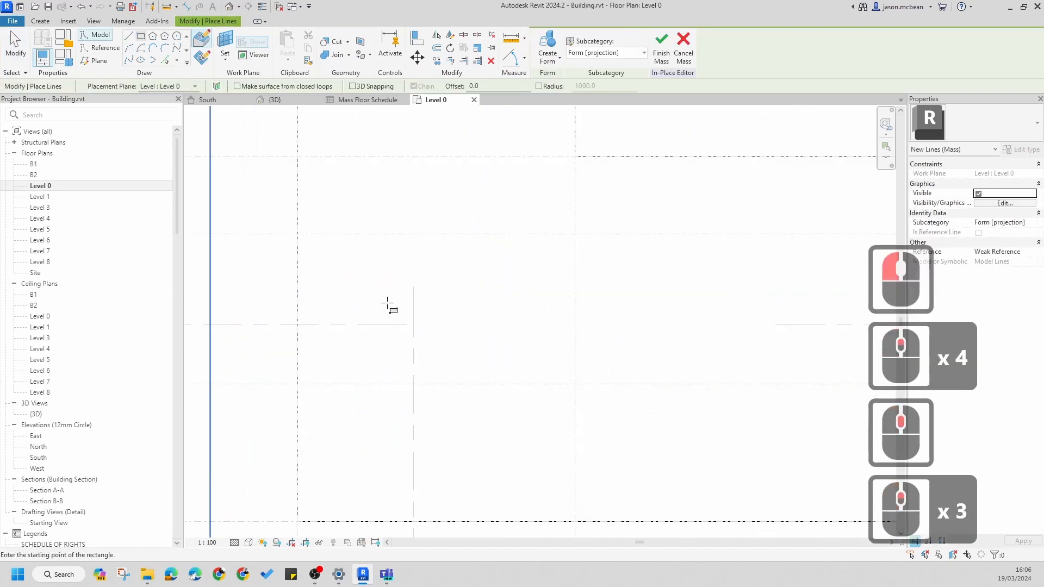
{"action": "left_click", "coordinate": [479, 439]}
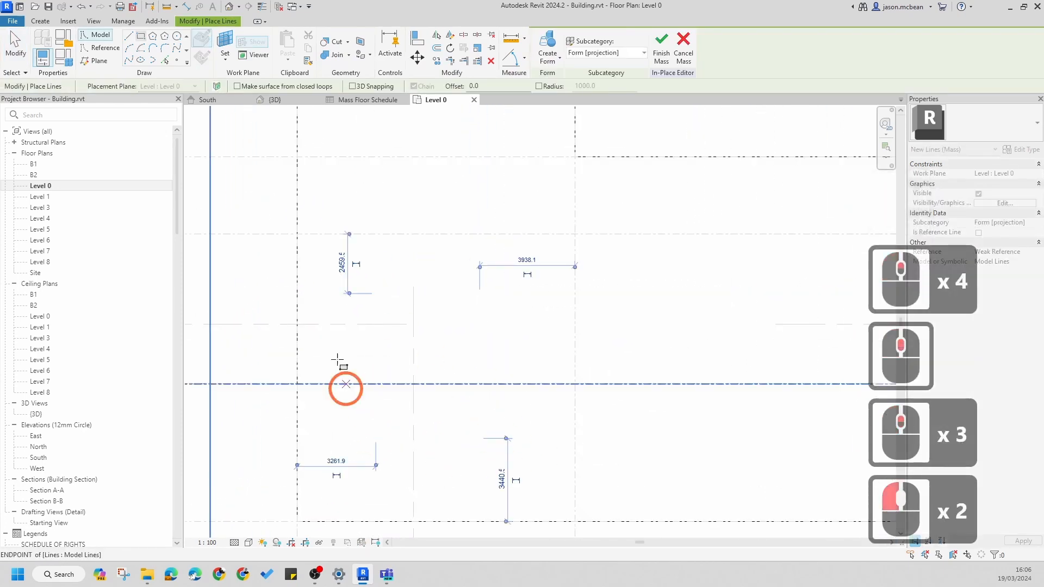
{"action": "middle_click_drag", "start_coordinate": [345, 292], "coordinate": [291, 272], "text": "shift"}
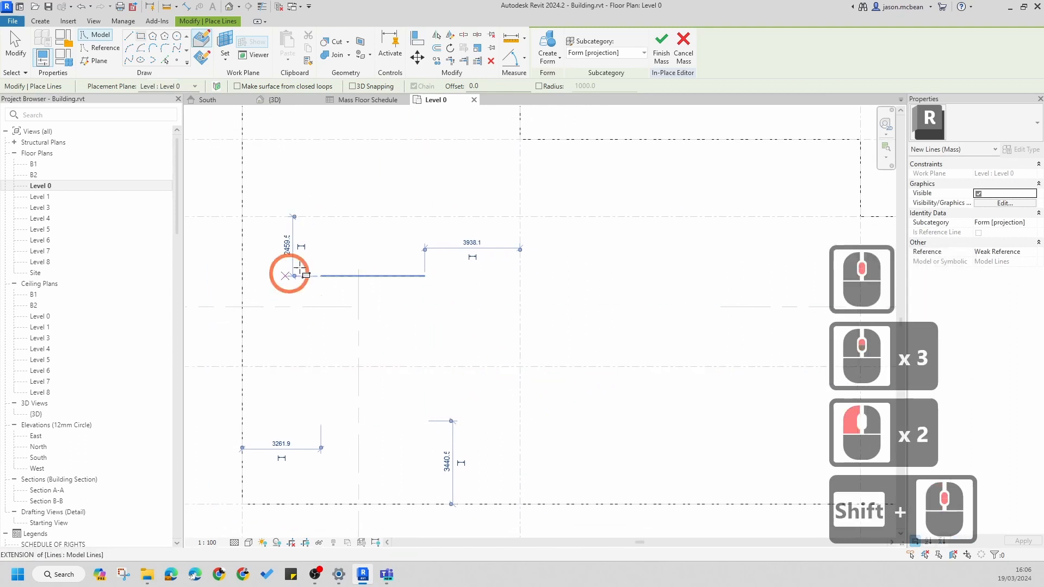
Create a void form from the sketched rectangle in the 3D view
{"action": "left_click", "coordinate": [230, 8]}
{"action": "middle_click_drag", "start_coordinate": [555, 366], "coordinate": [545, 316], "text": "shift"}
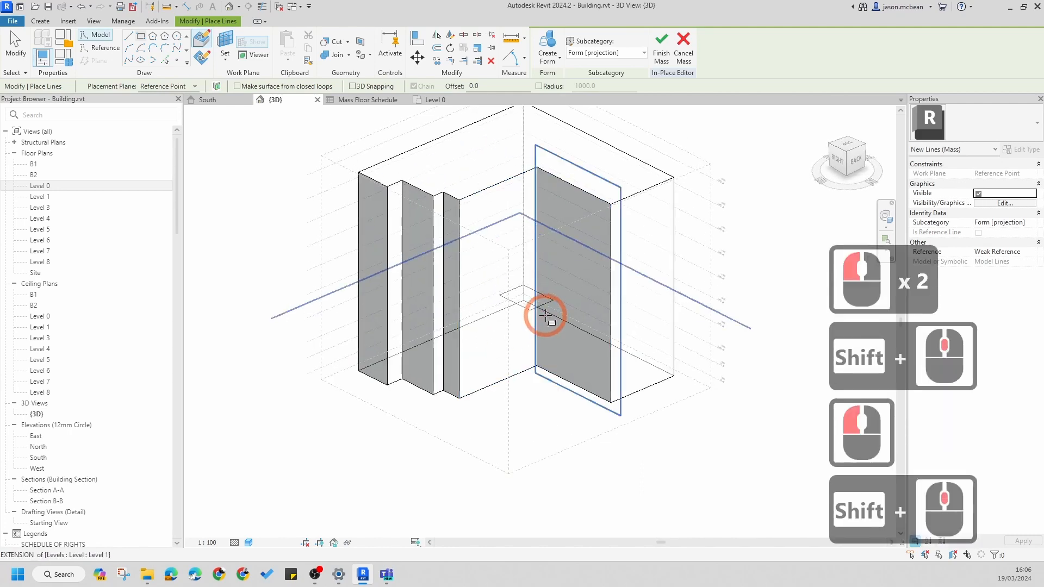
{"action": "scroll", "coordinate": [545, 315], "scroll_direction": "up", "scroll_amount": 6}
{"action": "key", "text": "Escape"}
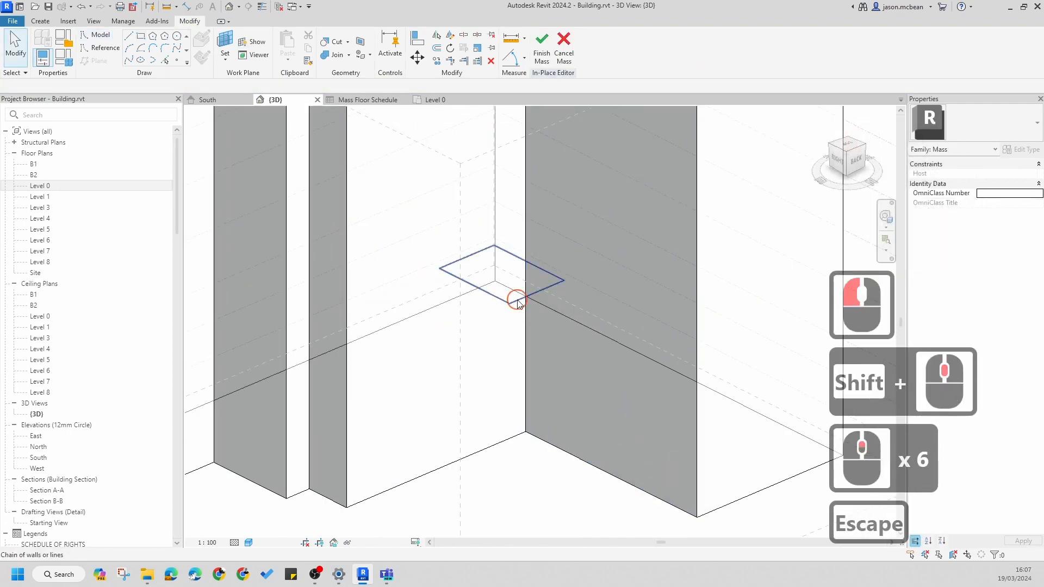
{"action": "left_click", "coordinate": [518, 304]}
{"action": "middle_click_drag", "start_coordinate": [556, 332], "coordinate": [546, 384]}
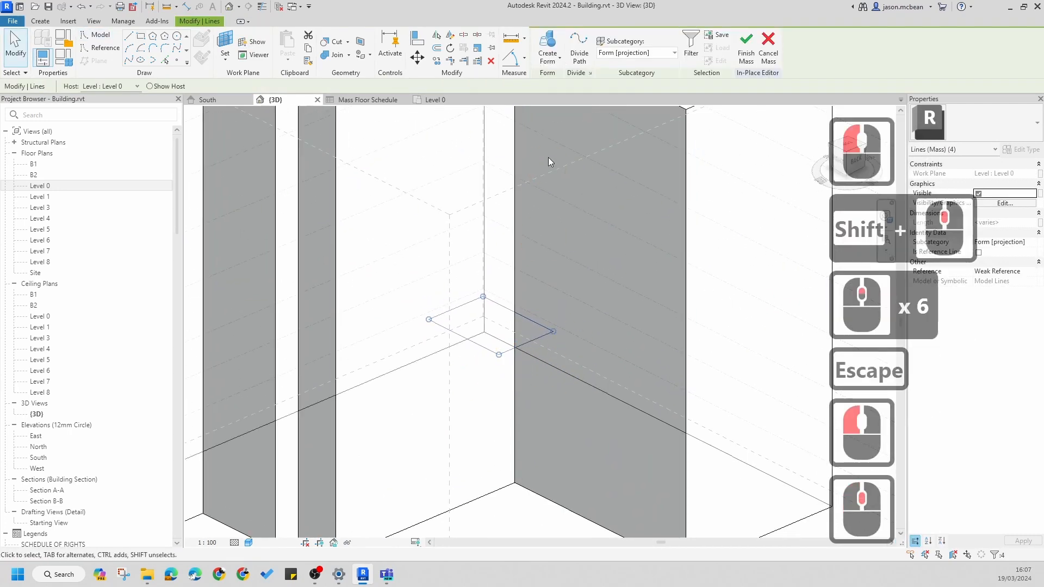
{"action": "left_click", "coordinate": [551, 55]}
{"action": "left_click", "coordinate": [556, 102]}
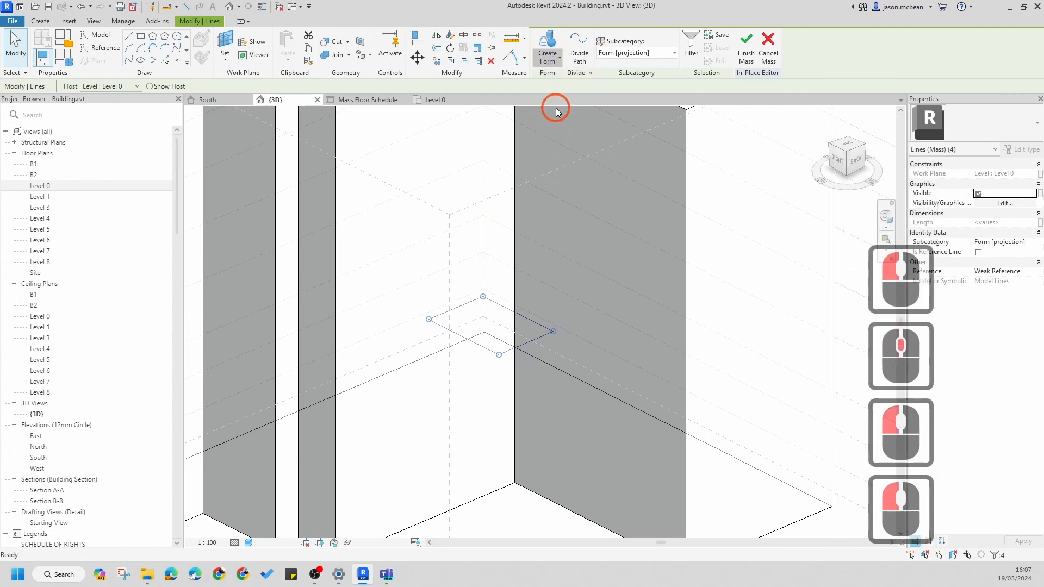
{"action": "left_click", "coordinate": [689, 399]}
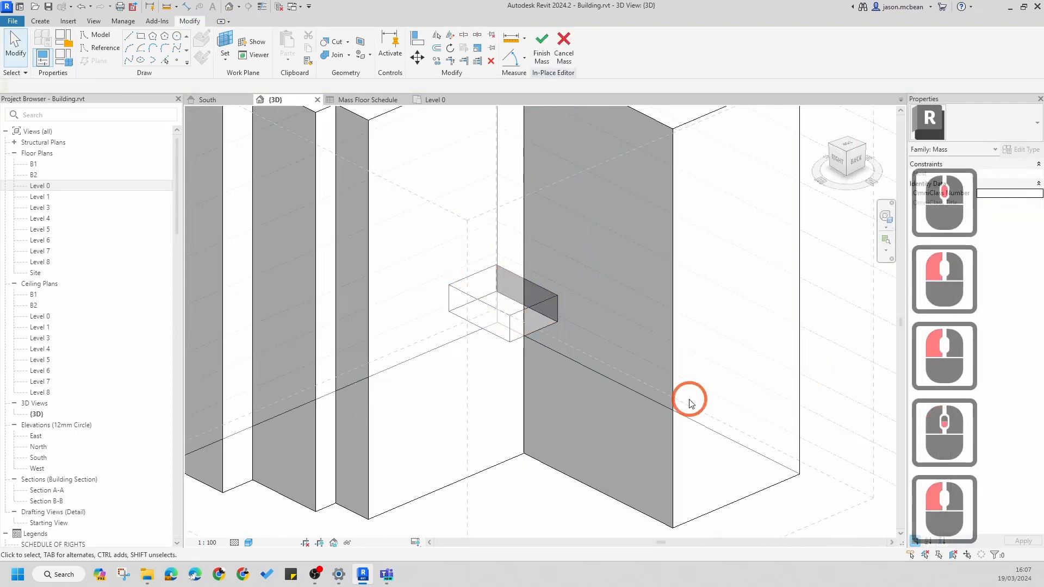
Stretch the void form's top face upward through the mass to a height of about 30 m
{"action": "middle_click_drag", "start_coordinate": [689, 400], "coordinate": [763, 425], "text": "shift"}
{"action": "key", "text": "Tab"}
{"action": "key", "text": "Tab"}
{"action": "key", "text": "Tab"}
{"action": "key", "text": "Tab"}
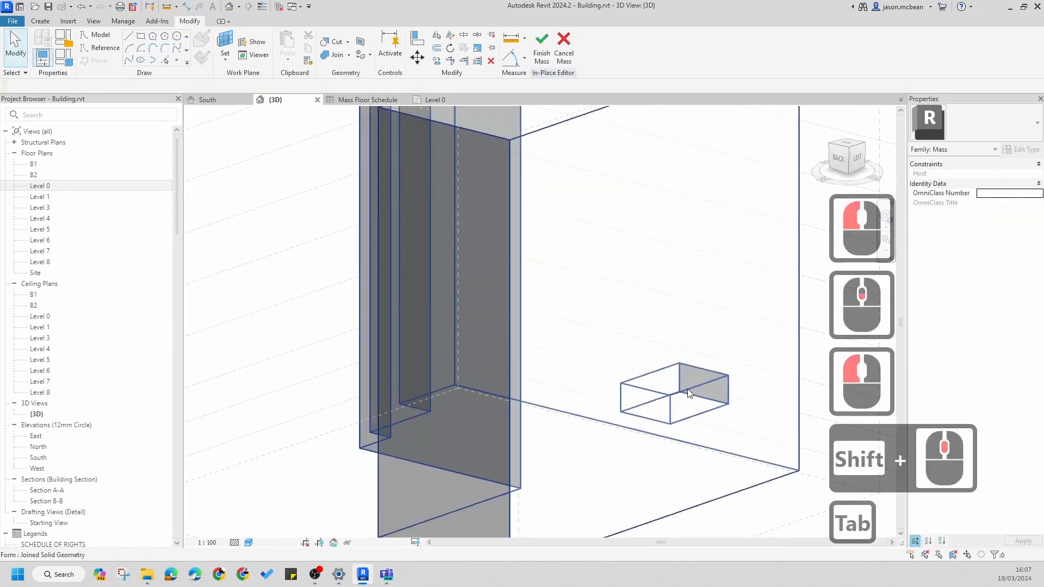
{"action": "left_click", "coordinate": [687, 389]}
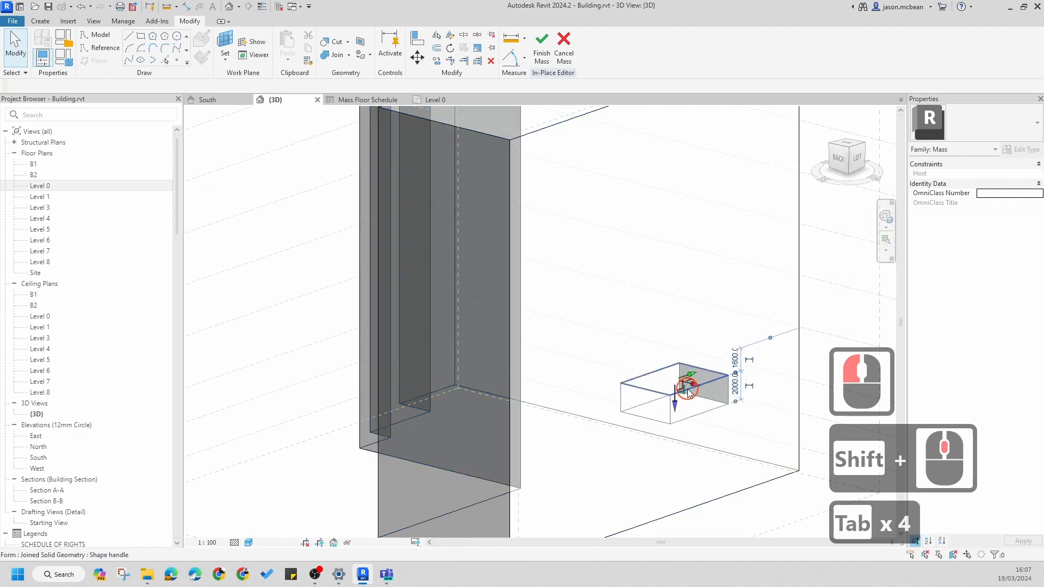
{"action": "scroll", "coordinate": [687, 390], "scroll_direction": "down", "scroll_amount": 5}
{"action": "middle_click_drag", "start_coordinate": [687, 389], "coordinate": [641, 435], "text": "shift"}
{"action": "left_click_drag", "start_coordinate": [642, 433], "coordinate": [676, 204]}
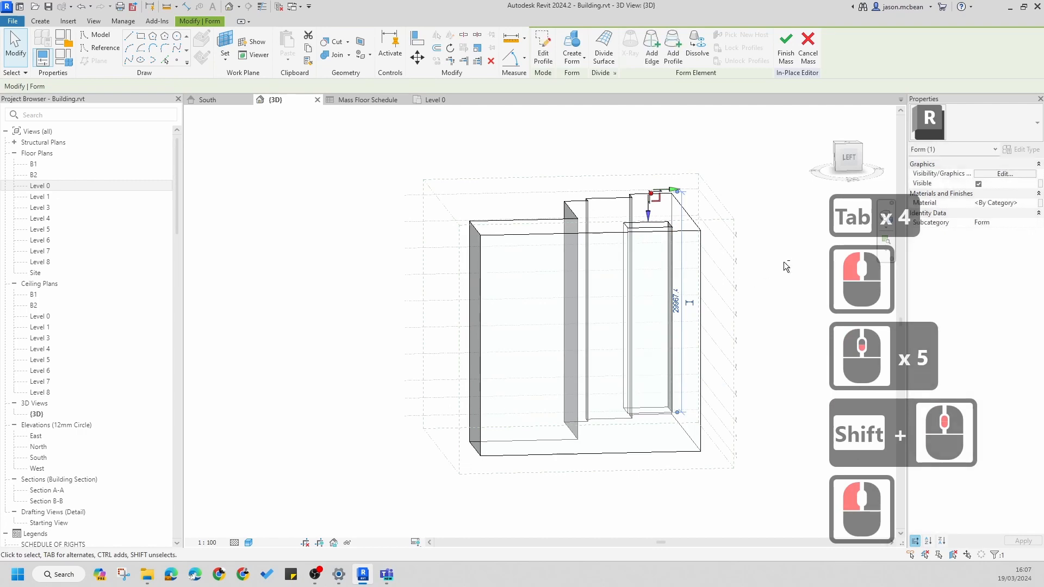
{"action": "middle_click_drag", "start_coordinate": [676, 204], "coordinate": [638, 354], "text": "shift"}
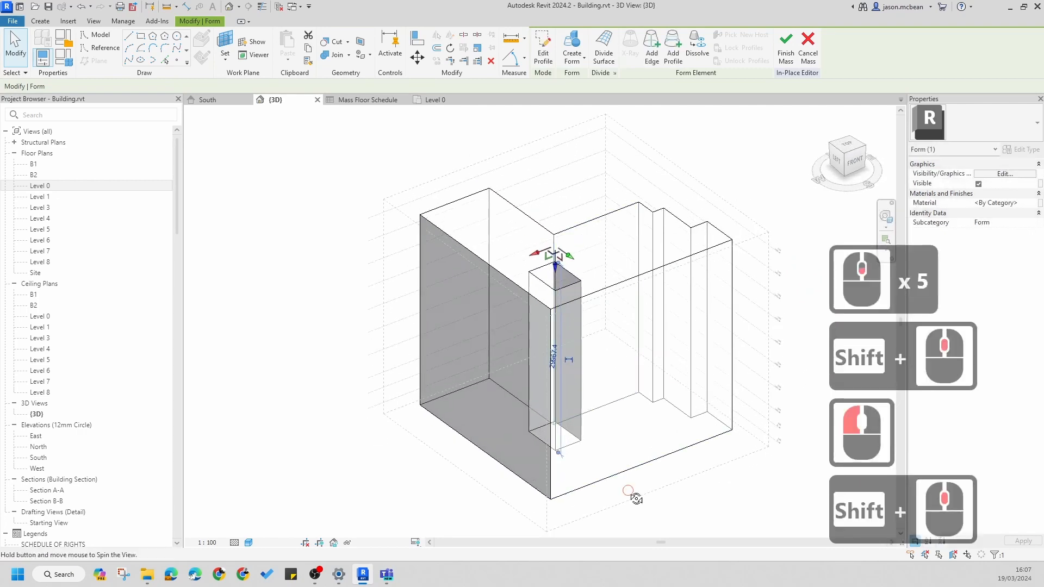
{"action": "middle_click_drag", "start_coordinate": [636, 498], "coordinate": [520, 355], "text": "shift"}
{"action": "scroll", "coordinate": [521, 354], "scroll_direction": "up", "scroll_amount": 6}
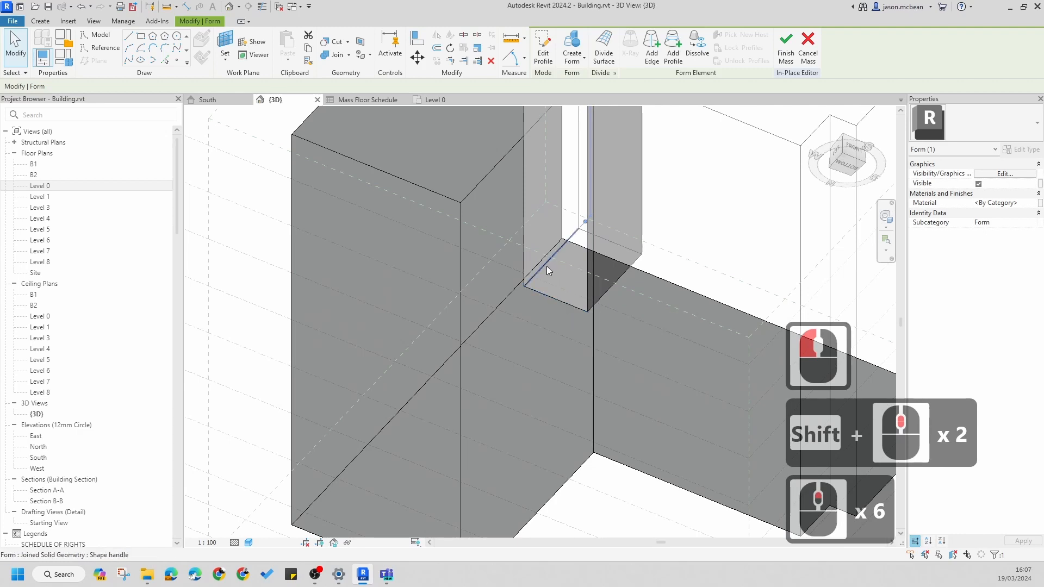
{"action": "key", "text": "Tab"}
{"action": "key", "text": "Tab"}
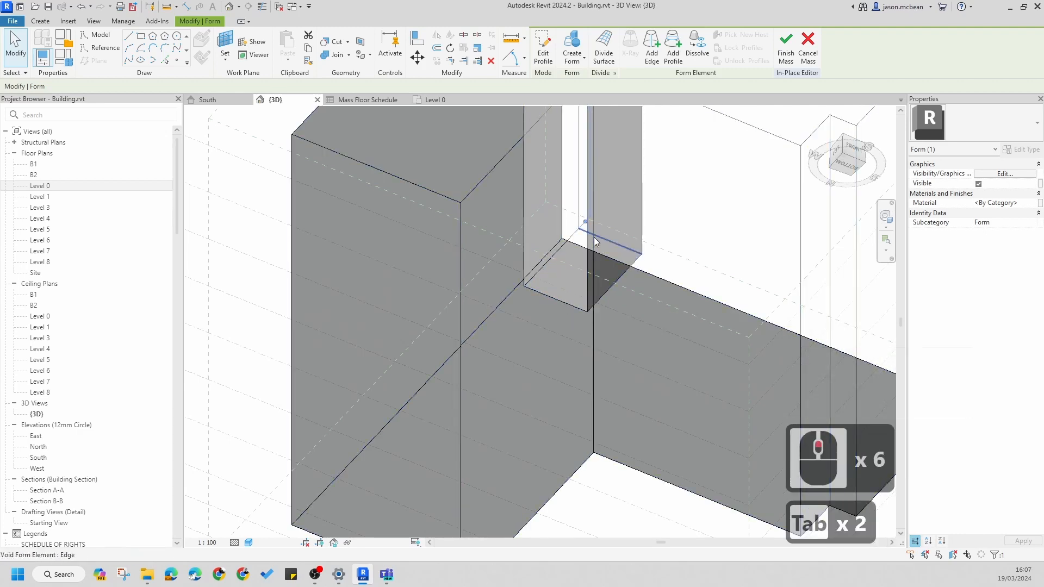
{"action": "scroll", "coordinate": [595, 242], "scroll_direction": "down", "scroll_amount": 4}
{"action": "middle_click_drag", "start_coordinate": [655, 433], "coordinate": [415, 438], "text": "shift"}
{"action": "key", "text": "Escape"}
Align the bottom of the void form with Level 0
{"action": "scroll", "coordinate": [365, 452], "scroll_direction": "up", "scroll_amount": 5}
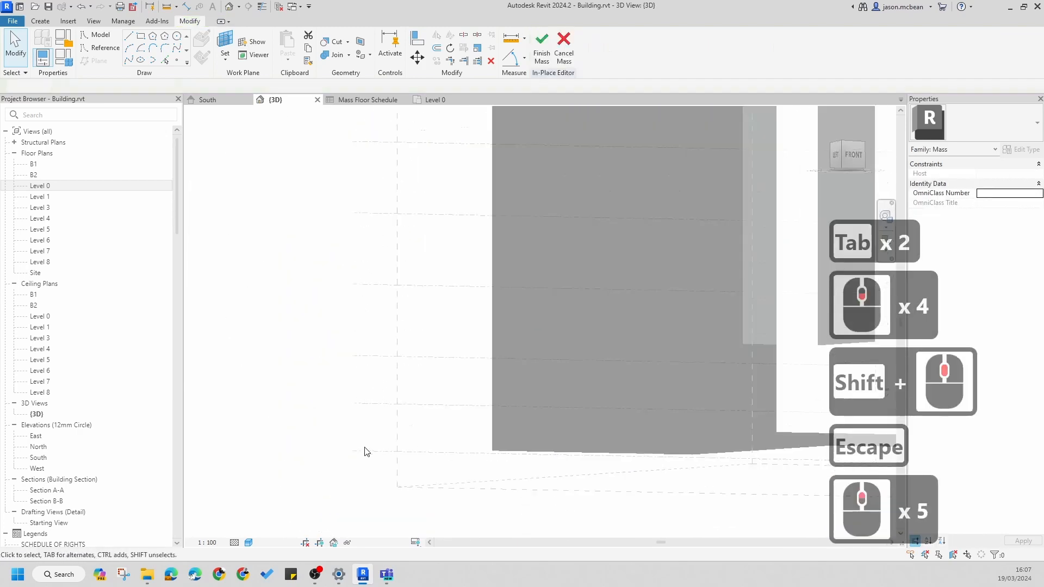
{"action": "scroll", "coordinate": [365, 453], "scroll_direction": "down", "scroll_amount": 4}
{"action": "key", "text": "a"}
{"action": "key", "text": "l"}
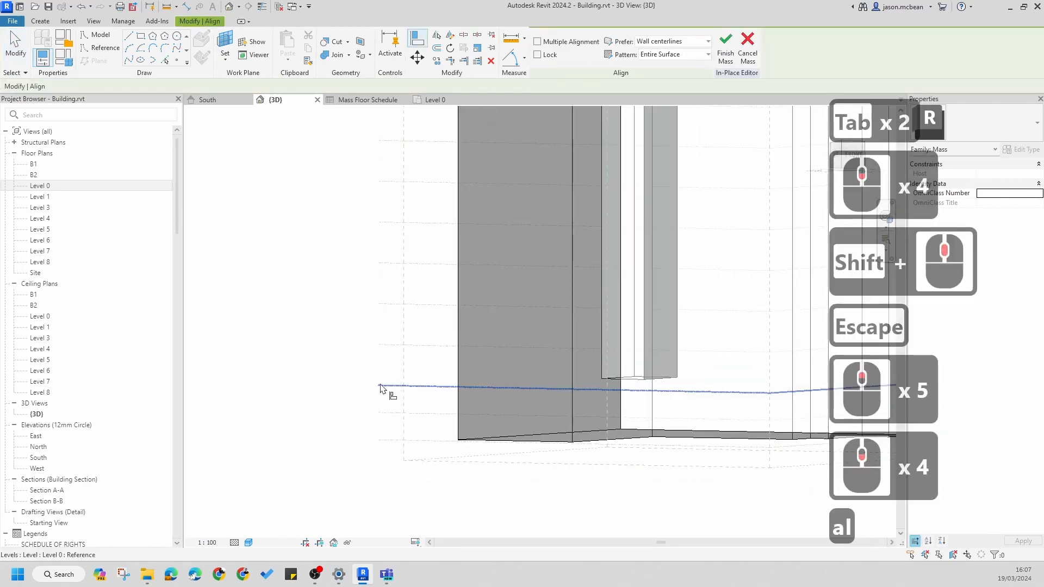
{"action": "scroll", "coordinate": [391, 429], "scroll_direction": "down", "scroll_amount": 4}
{"action": "left_click", "coordinate": [387, 423]}
{"action": "scroll", "coordinate": [644, 408], "scroll_direction": "up", "scroll_amount": 5}
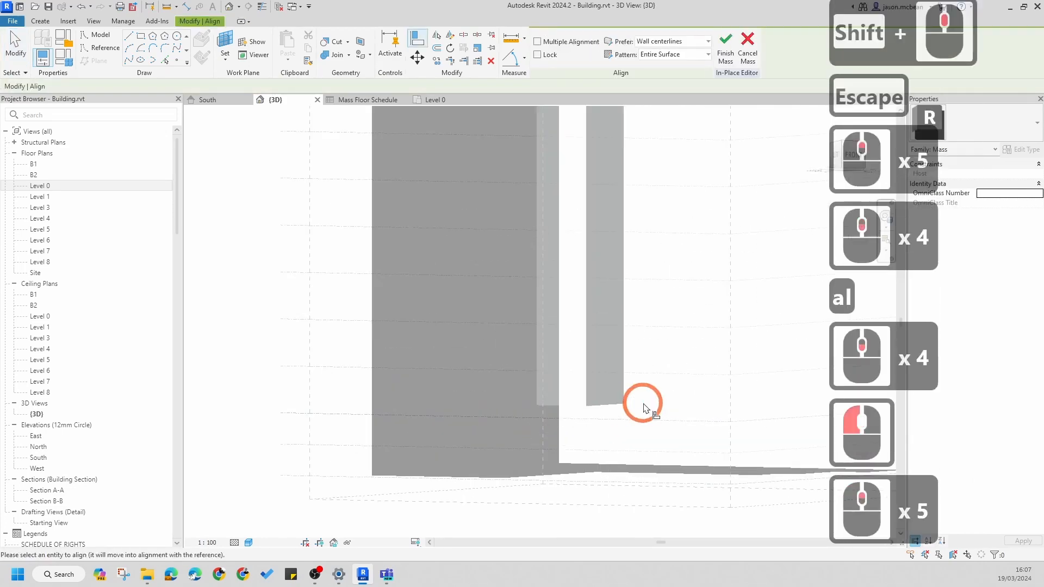
{"action": "left_click", "coordinate": [718, 483]}
{"action": "scroll", "coordinate": [728, 484], "scroll_direction": "down", "scroll_amount": 5}
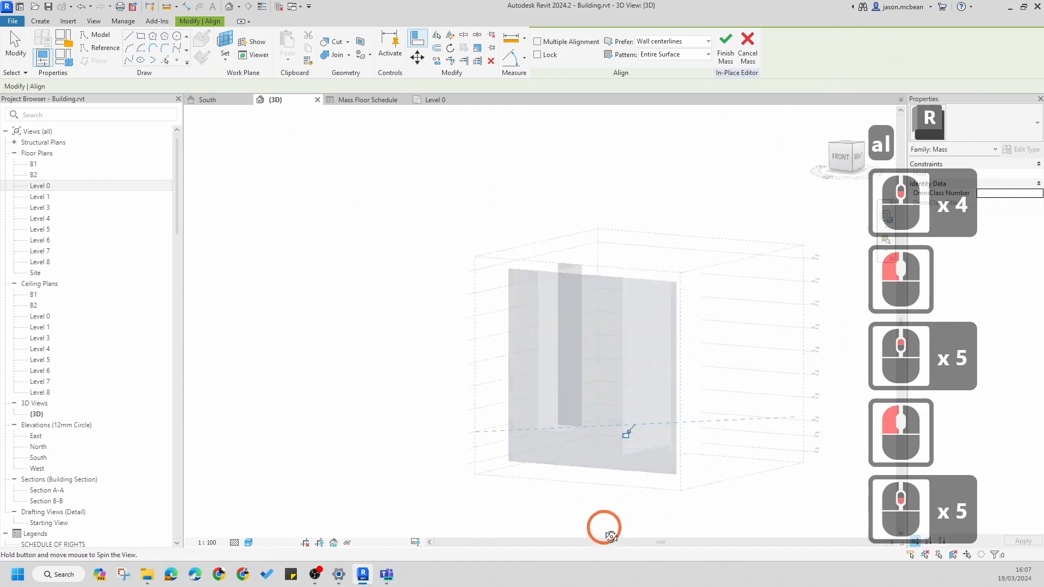
{"action": "middle_click_drag", "start_coordinate": [610, 537], "coordinate": [490, 338], "text": "shift"}
{"action": "key", "text": "Escape"}
{"action": "scroll", "coordinate": [678, 345], "scroll_direction": "up", "scroll_amount": 3}
{"action": "middle_click_drag", "start_coordinate": [678, 345], "coordinate": [550, 295], "text": "shift"}
{"action": "scroll", "coordinate": [550, 295], "scroll_direction": "up", "scroll_amount": 4}
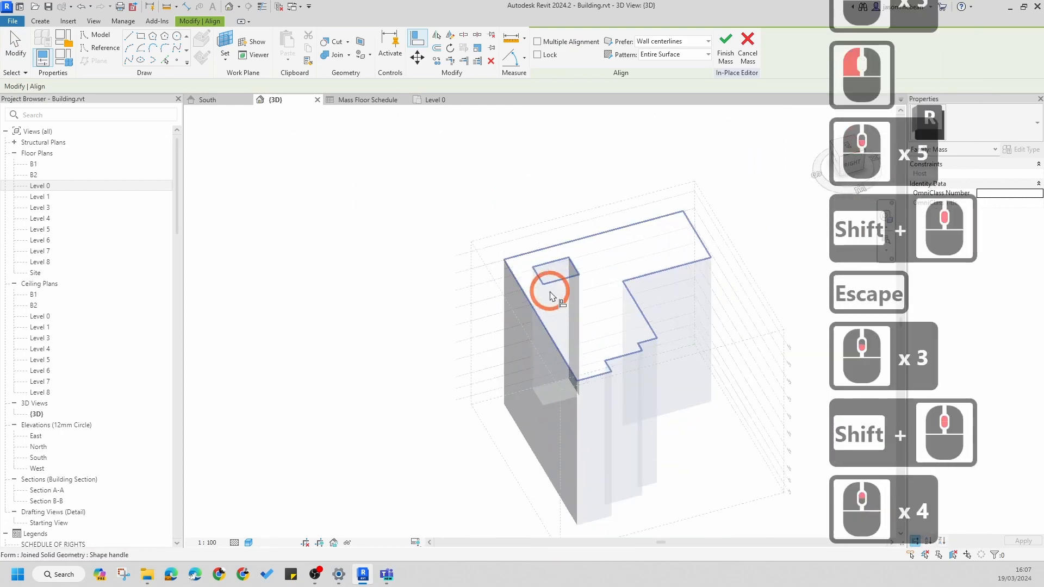
{"action": "scroll", "coordinate": [560, 282], "scroll_direction": "up", "scroll_amount": 1}
{"action": "key", "text": "Tab"}
{"action": "key", "text": "Tab"}
{"action": "key", "text": "Tab"}
{"action": "key", "text": "Tab"}
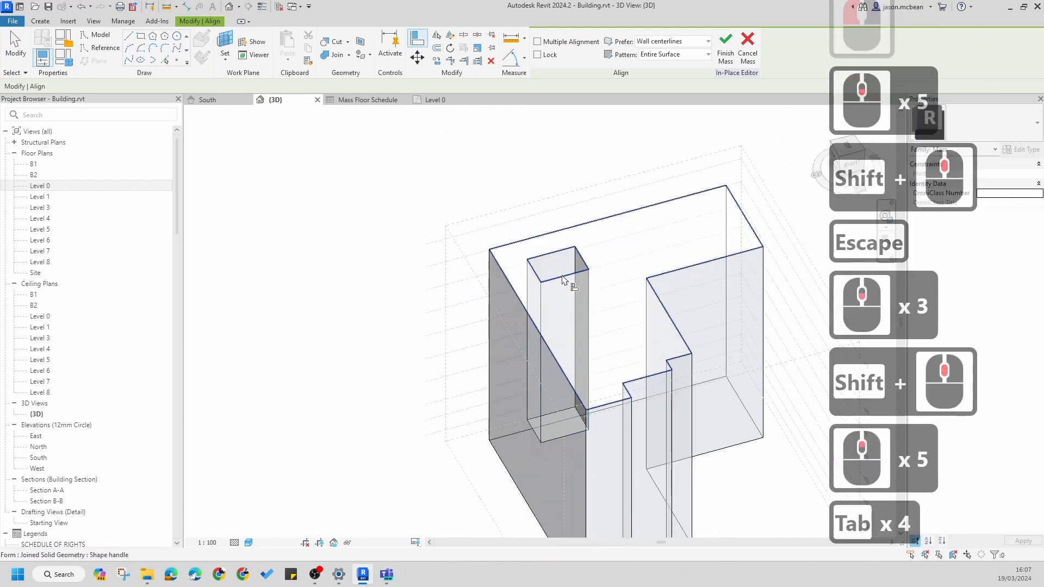
{"action": "key", "text": "Tab"}
{"action": "key", "text": "Tab"}
{"action": "key", "text": "Tab"}
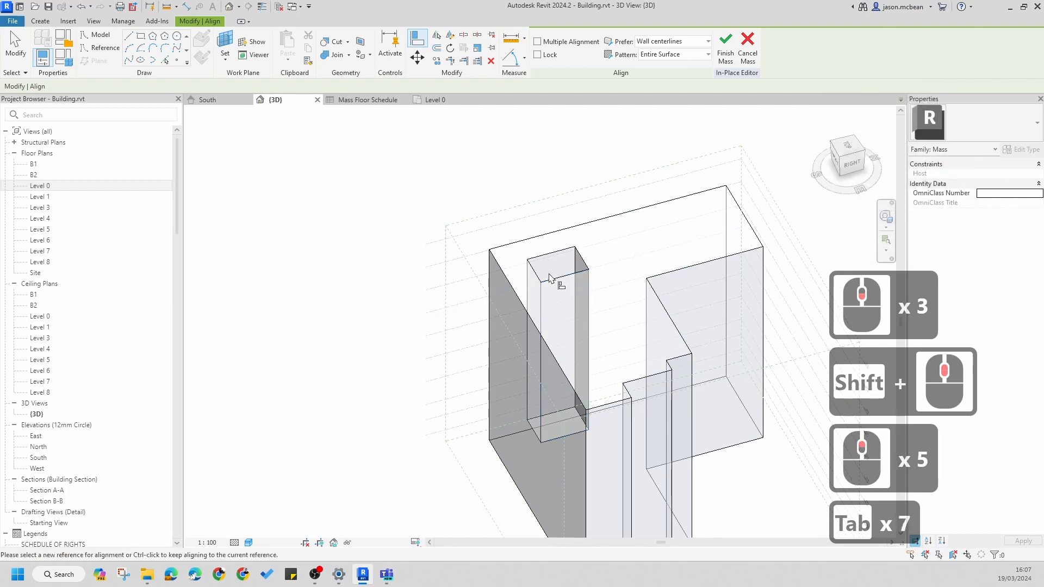
{"action": "key", "text": "Tab"}
{"action": "key", "text": "Tab"}
{"action": "key", "text": "Tab"}
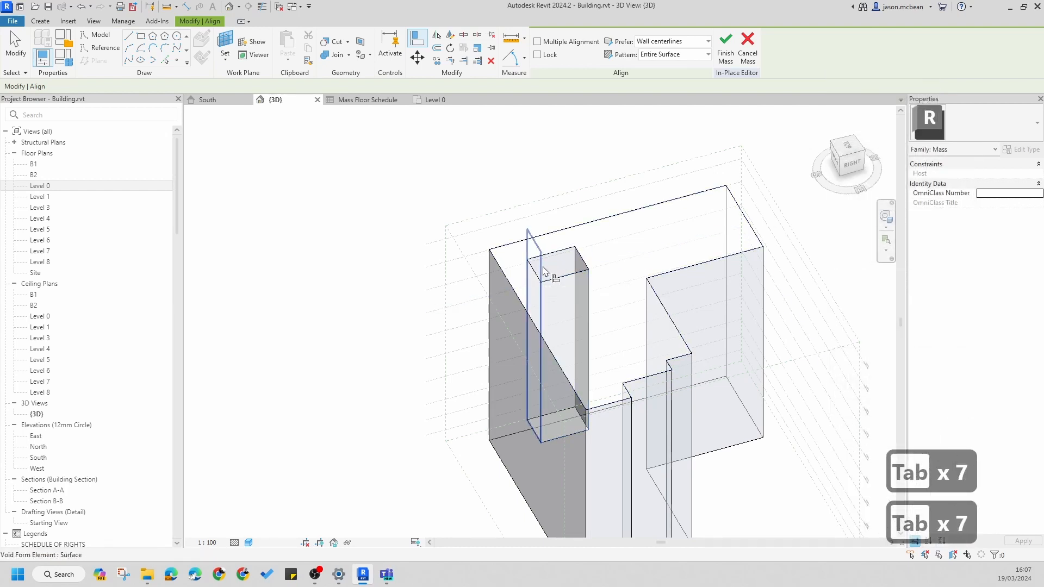
{"action": "key", "text": "Escape"}
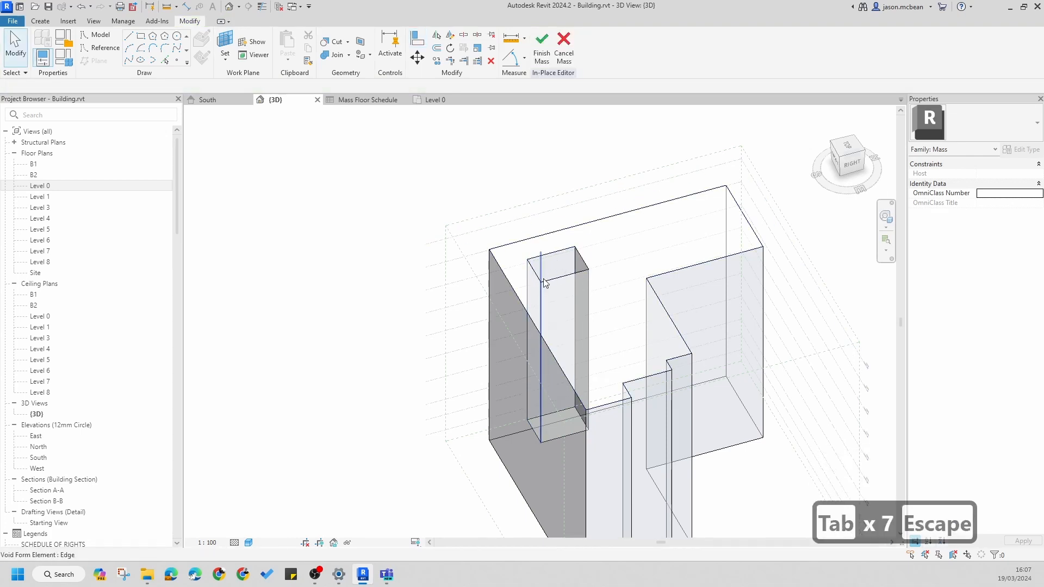
Try to edit the top profile of the void form, and undo the attempt
{"action": "key", "text": "Tab"}
{"action": "left_click", "coordinate": [543, 280]}
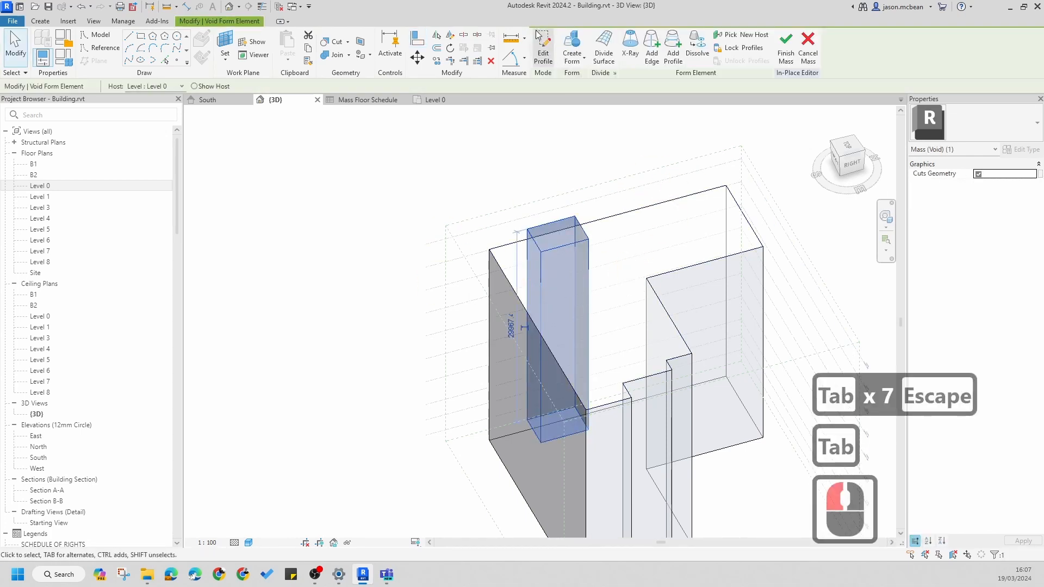
{"action": "left_click", "coordinate": [568, 196]}
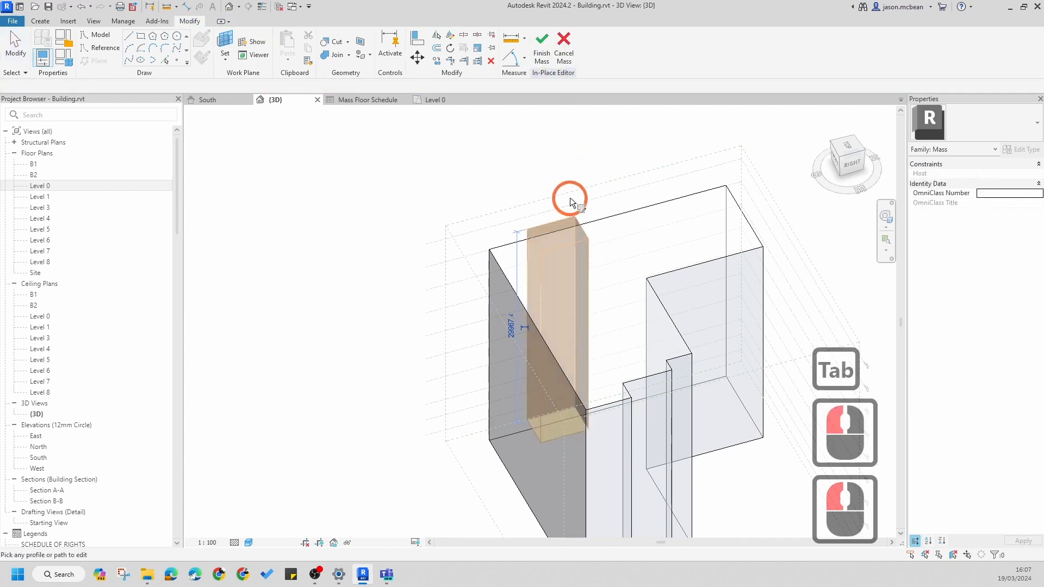
{"action": "scroll", "coordinate": [539, 235], "scroll_direction": "up", "scroll_amount": 6}
{"action": "double_click", "coordinate": [530, 245]}
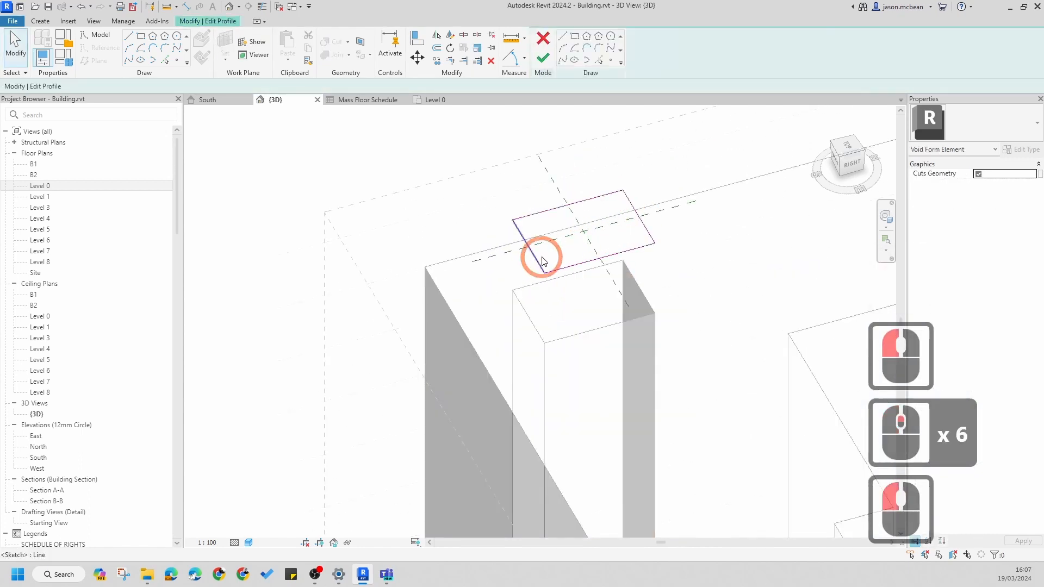
{"action": "scroll", "coordinate": [596, 215], "scroll_direction": "down", "scroll_amount": 6}
{"action": "key", "text": "Escape"}
{"action": "key", "text": "Escape"}
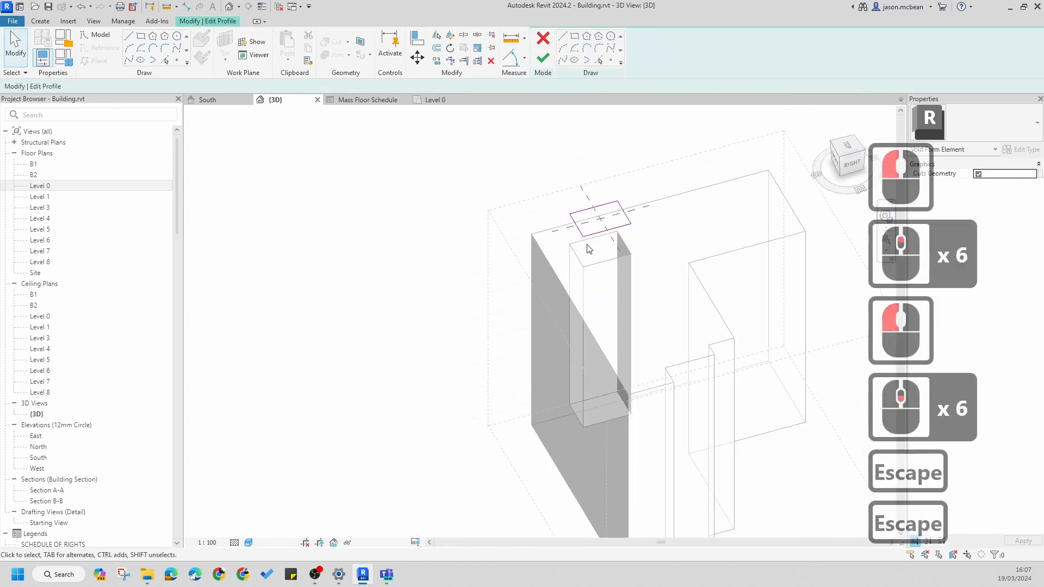
{"action": "key", "text": "ctrl+z"}
Move one top edge of the void form inward so it tapers to about 3.7 m wide at the top
{"action": "scroll", "coordinate": [549, 331], "scroll_direction": "down", "scroll_amount": 6}
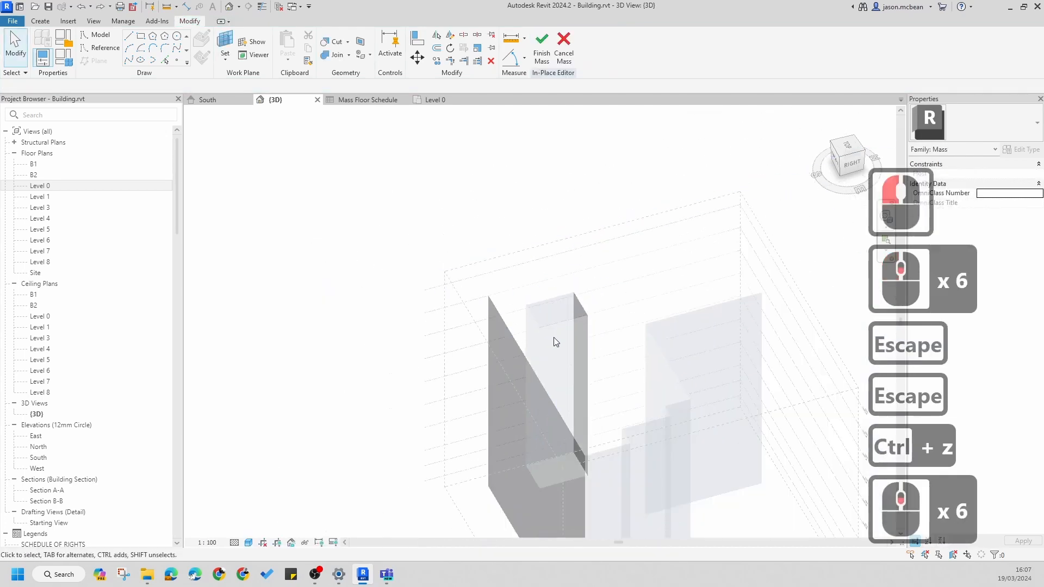
{"action": "key", "text": "Tab"}
{"action": "left_click", "coordinate": [540, 325]}
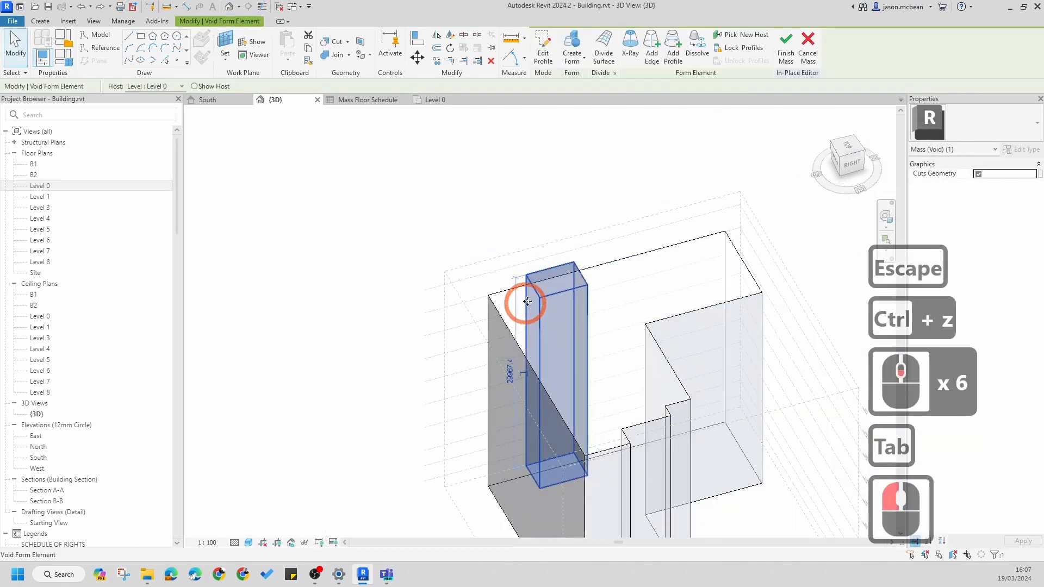
{"action": "scroll", "coordinate": [538, 280], "scroll_direction": "up", "scroll_amount": 3}
{"action": "key", "text": "Tab"}
{"action": "left_click", "coordinate": [564, 271]}
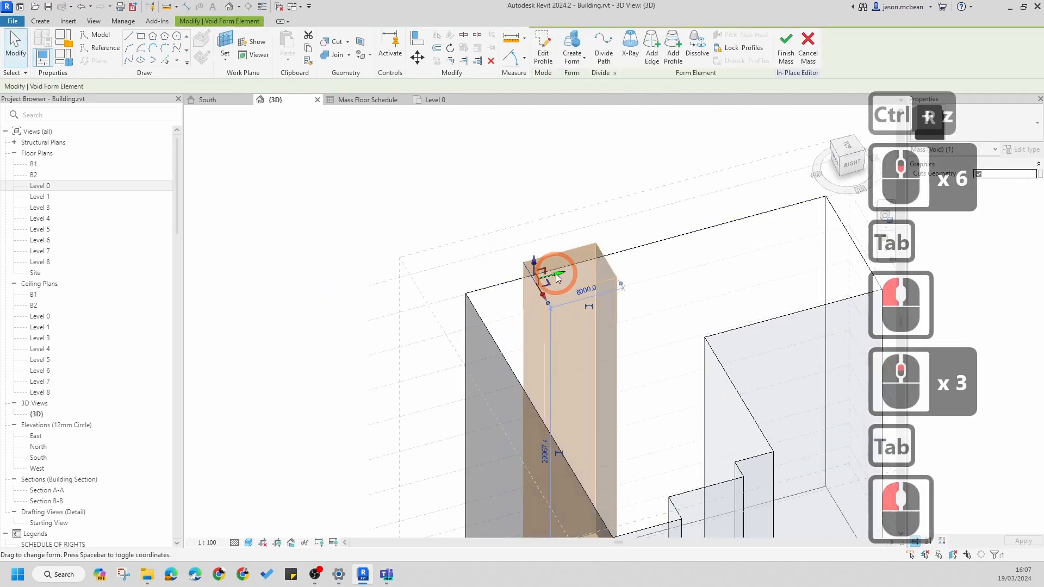
{"action": "left_click_drag", "start_coordinate": [567, 272], "coordinate": [579, 269]}
{"action": "scroll", "coordinate": [546, 219], "scroll_direction": "down", "scroll_amount": 3}
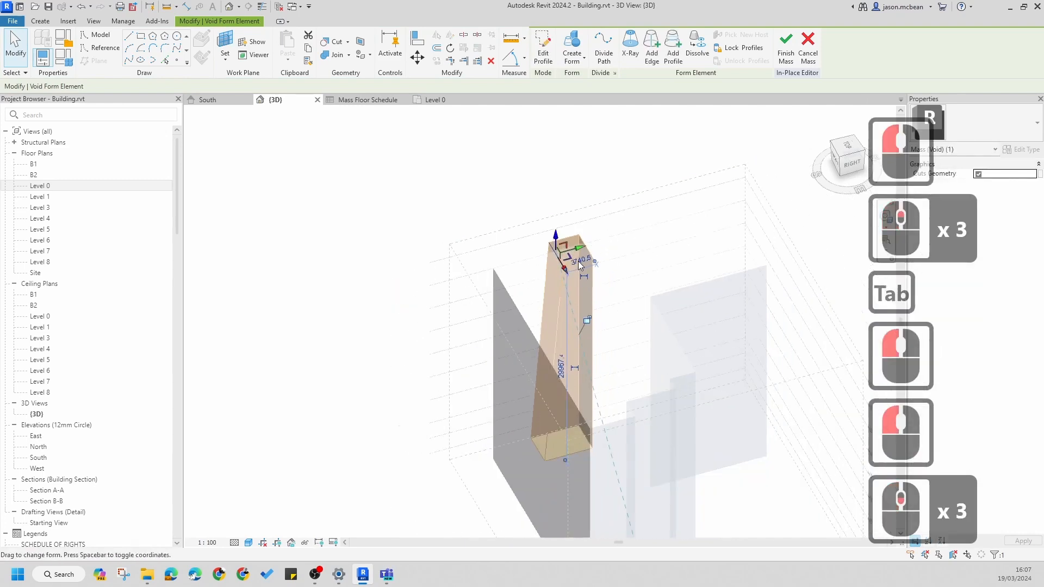
{"action": "left_click", "coordinate": [605, 365]}
Inspect the tapered void from several sides and finish the in-place mass
{"action": "scroll", "coordinate": [620, 378], "scroll_direction": "up", "scroll_amount": 4}
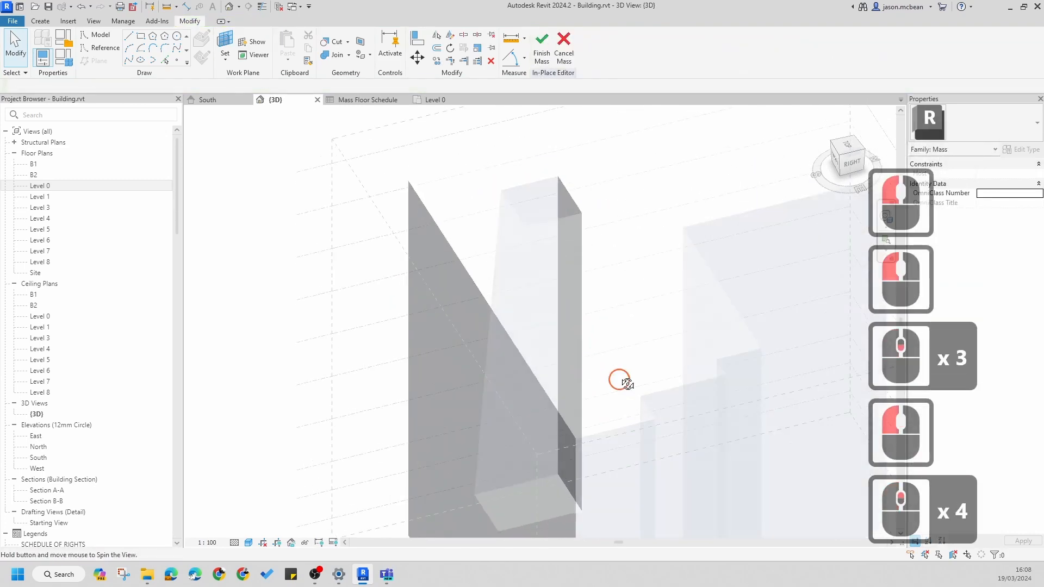
{"action": "middle_click_drag", "start_coordinate": [620, 378], "coordinate": [571, 261], "text": "shift"}
{"action": "scroll", "coordinate": [566, 366], "scroll_direction": "down", "scroll_amount": 6}
{"action": "middle_click_drag", "start_coordinate": [566, 366], "coordinate": [534, 508], "text": "shift"}
{"action": "scroll", "coordinate": [728, 387], "scroll_direction": "up", "scroll_amount": 5}
{"action": "scroll", "coordinate": [728, 387], "scroll_direction": "down", "scroll_amount": 6}
{"action": "middle_click", "coordinate": [533, 507]}
{"action": "left_click", "coordinate": [704, 471]}
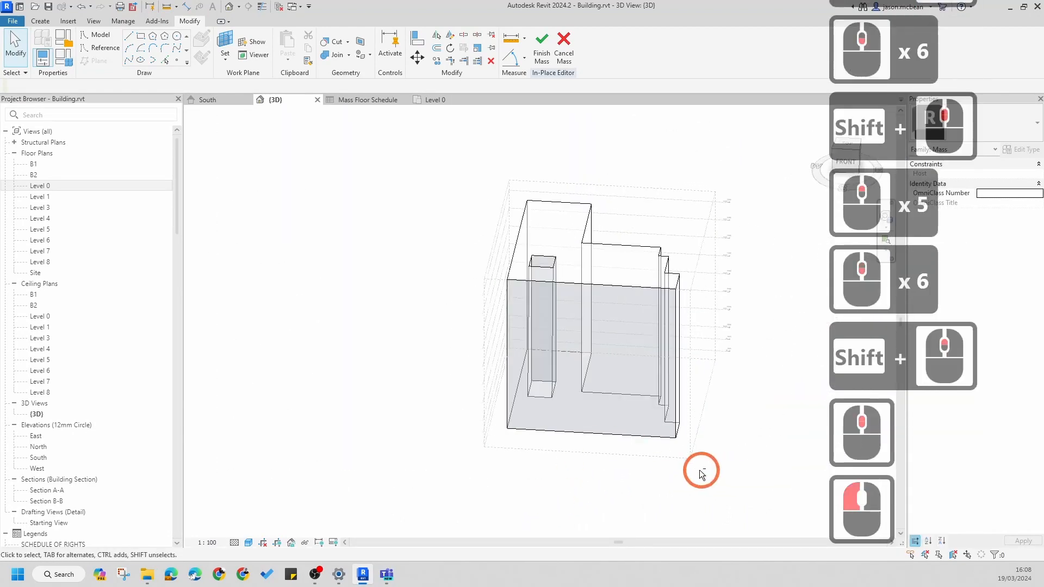
{"action": "middle_click_drag", "start_coordinate": [704, 471], "coordinate": [566, 364], "text": "shift"}
{"action": "left_click", "coordinate": [549, 50]}
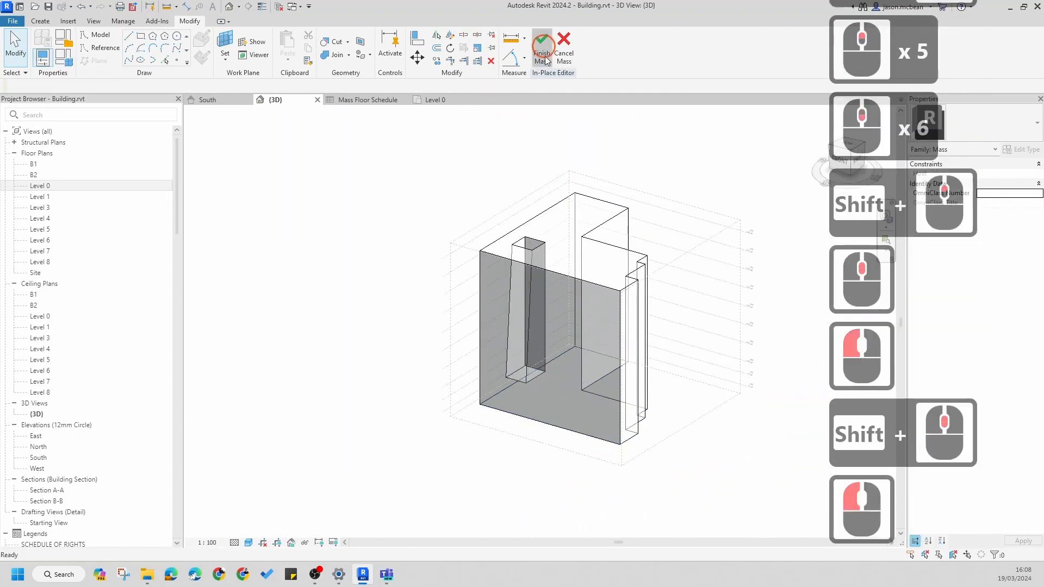
Examine how the tapered void cuts through the mass floors from different angles in the 3D view
{"action": "left_click", "coordinate": [388, 424]}
{"action": "middle_click_drag", "start_coordinate": [389, 424], "coordinate": [490, 424], "text": "shift"}
{"action": "scroll", "coordinate": [590, 337], "scroll_direction": "up", "scroll_amount": 5}
{"action": "scroll", "coordinate": [566, 369], "scroll_direction": "down", "scroll_amount": 4}
{"action": "scroll", "coordinate": [509, 411], "scroll_direction": "up", "scroll_amount": 3}
{"action": "left_click", "coordinate": [509, 411]}
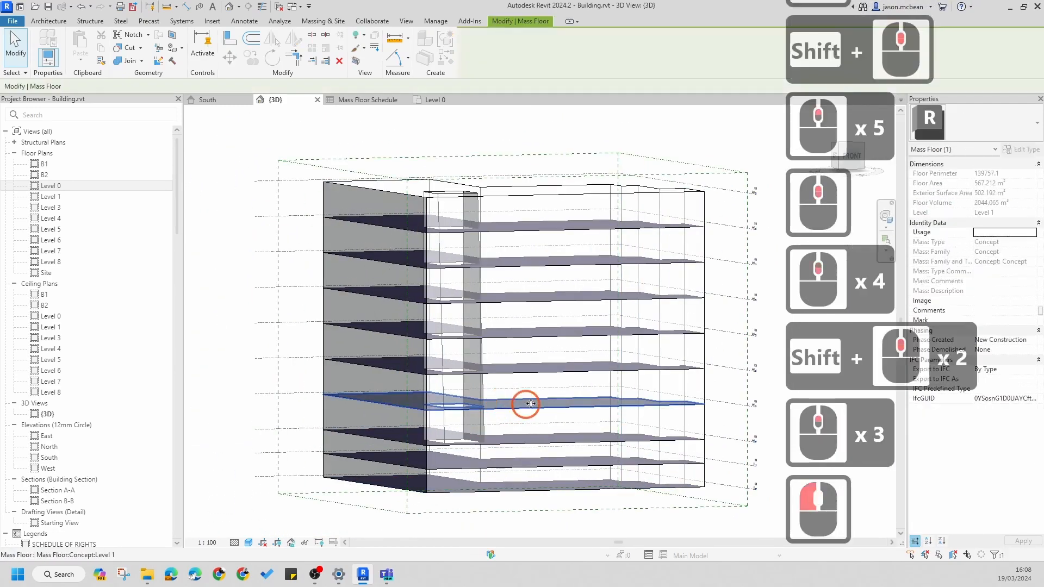
{"action": "middle_click_drag", "start_coordinate": [524, 468], "coordinate": [396, 226], "text": "shift"}
{"action": "key", "text": "Escape"}
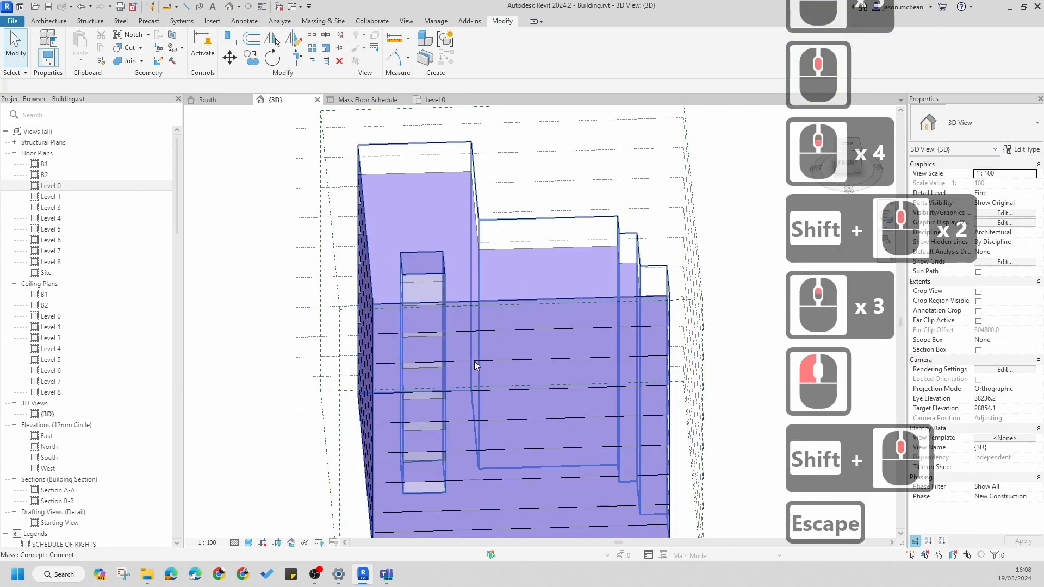
{"action": "middle_click_drag", "start_coordinate": [356, 291], "coordinate": [404, 294], "text": "shift"}
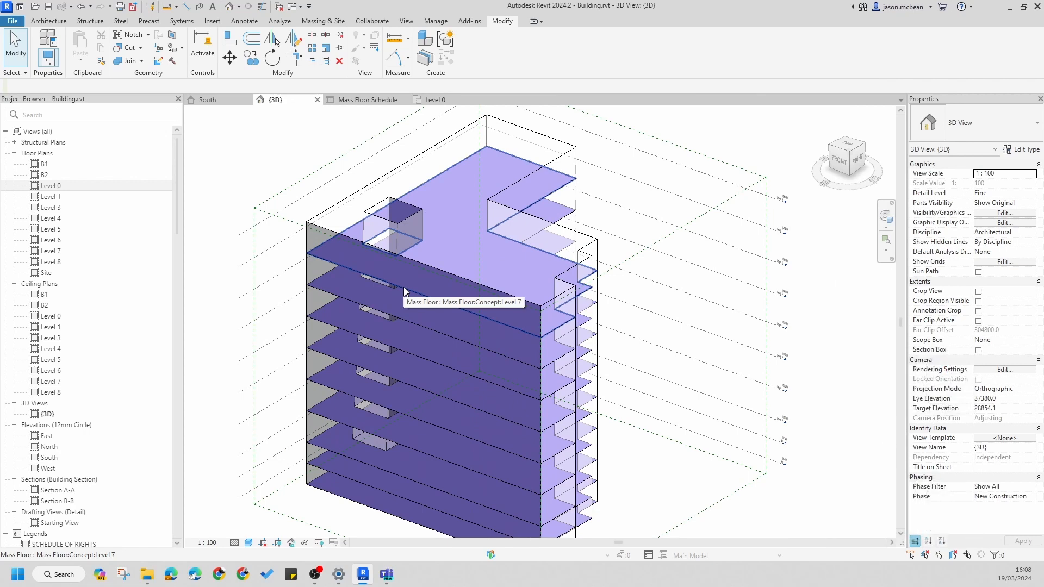
{"action": "scroll", "coordinate": [404, 292], "scroll_direction": "down", "scroll_amount": 4}
{"action": "key", "text": "Escape"}
{"action": "scroll", "coordinate": [373, 338], "scroll_direction": "up", "scroll_amount": 6}
{"action": "scroll", "coordinate": [421, 166], "scroll_direction": "down", "scroll_amount": 5}
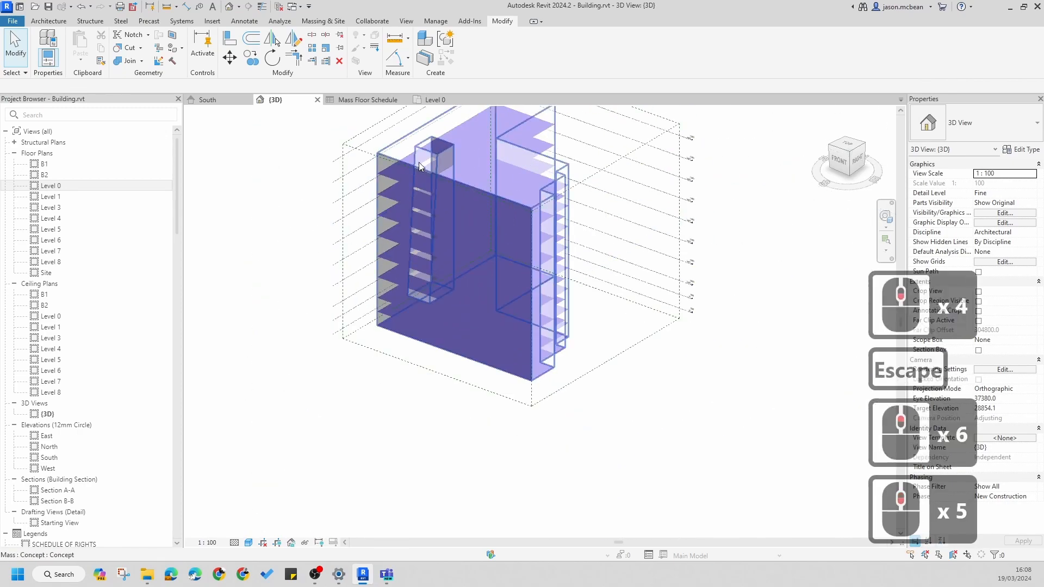
{"action": "middle_click_drag", "start_coordinate": [420, 166], "coordinate": [433, 182], "text": "shift"}
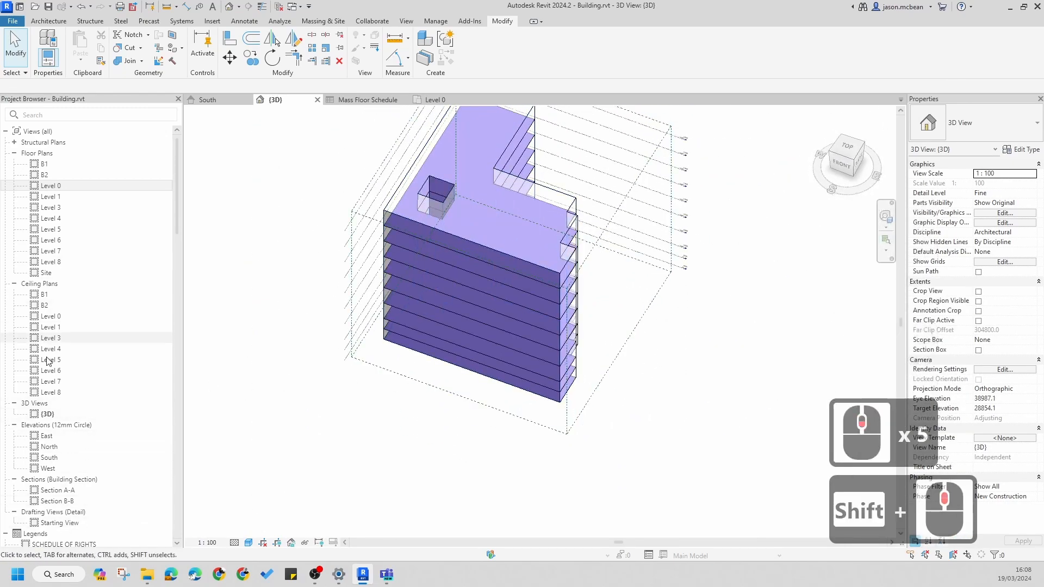
Review the floor areas and GFA total in the Mass Floor Schedule
{"action": "scroll", "coordinate": [53, 423], "scroll_direction": "down", "scroll_amount": 5}
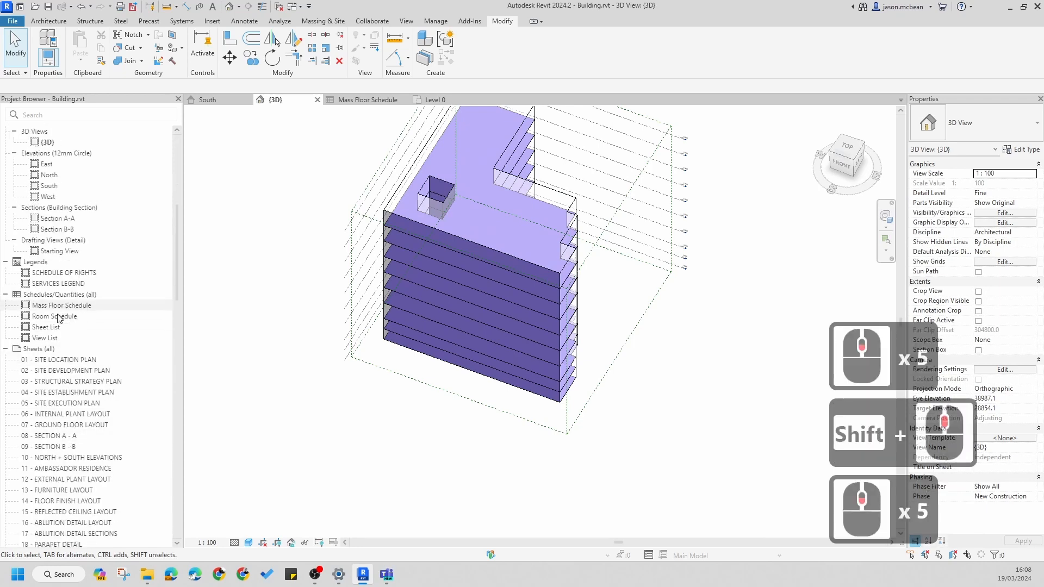
{"action": "double_click", "coordinate": [61, 305]}
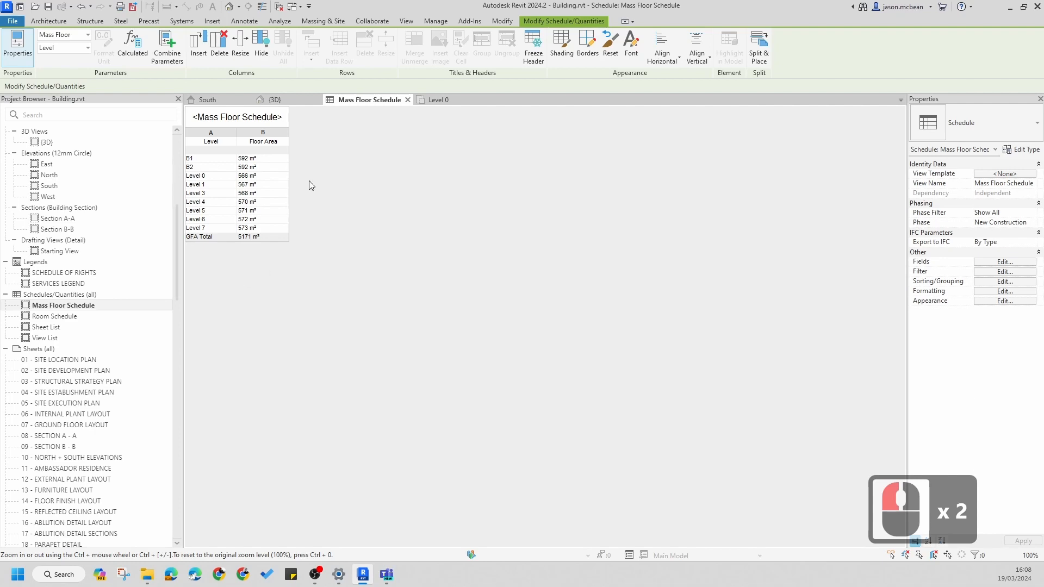
{"action": "left_click", "coordinate": [417, 252]}
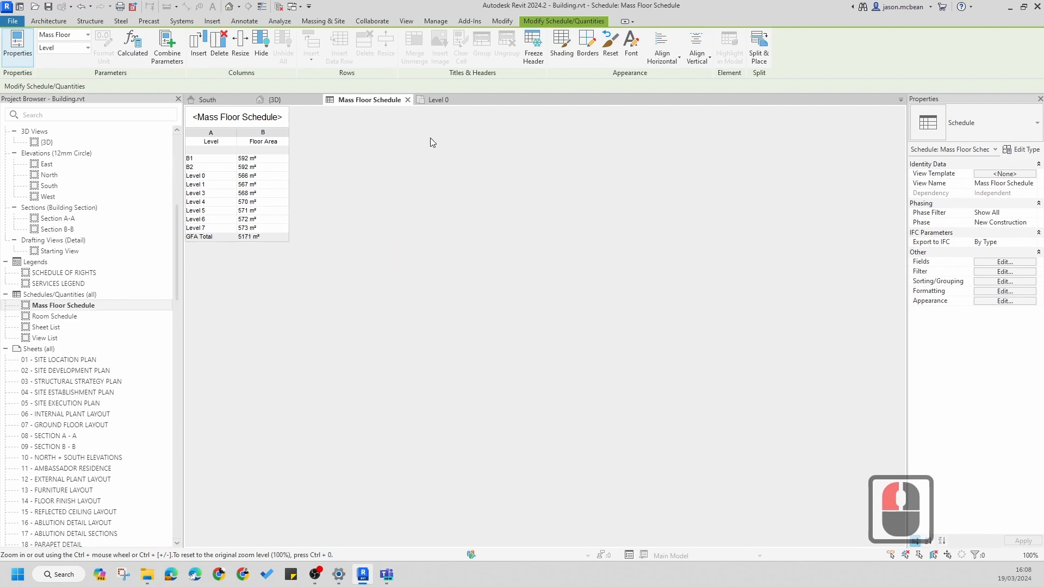
Examine the void's outline within the whole Level 0 floor plan
{"action": "left_click", "coordinate": [435, 100]}
{"action": "left_click", "coordinate": [527, 255]}
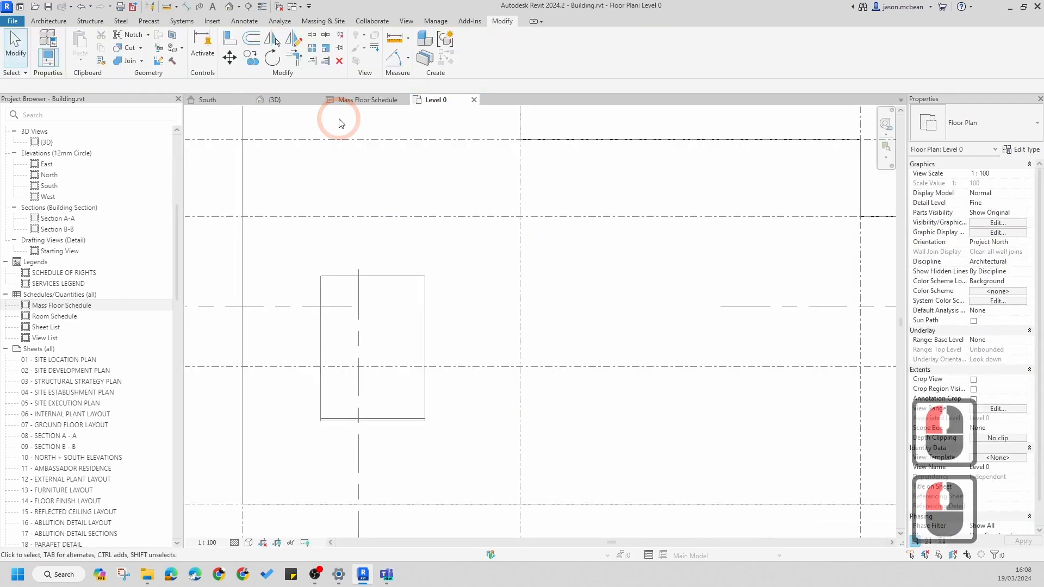
{"action": "scroll", "coordinate": [491, 361], "scroll_direction": "down", "scroll_amount": 12}
{"action": "scroll", "coordinate": [507, 333], "scroll_direction": "down", "scroll_amount": 4}
{"action": "scroll", "coordinate": [508, 334], "scroll_direction": "down", "scroll_amount": 1}
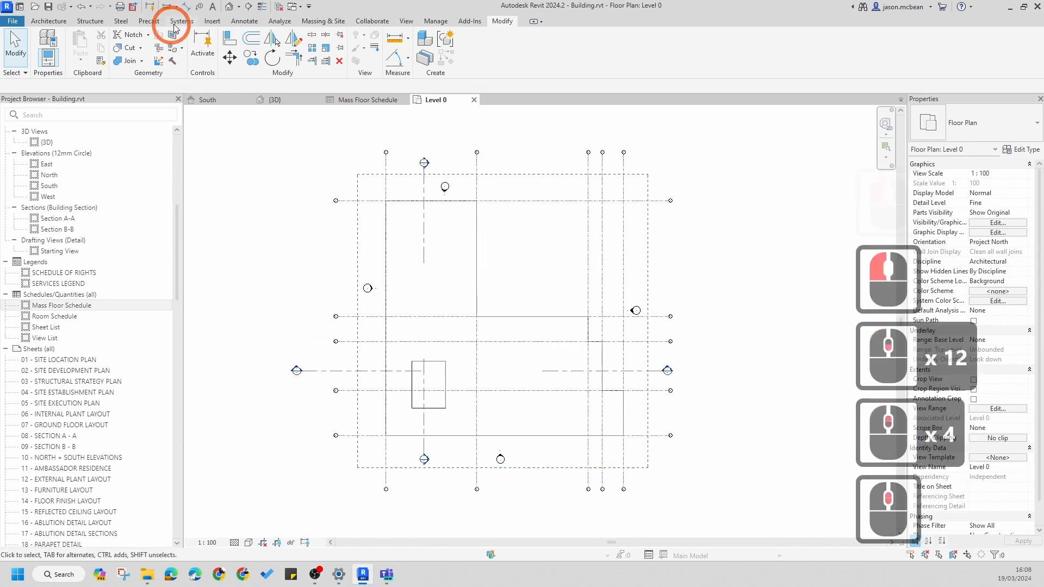
Examine the mass and its void from below and above in the 3D view, and in Section A-A
{"action": "left_click", "coordinate": [231, 9]}
{"action": "middle_click_drag", "start_coordinate": [431, 279], "coordinate": [494, 218], "text": "shift"}
{"action": "scroll", "coordinate": [494, 217], "scroll_direction": "up", "scroll_amount": 4}
{"action": "middle_click_drag", "start_coordinate": [482, 378], "coordinate": [527, 464], "text": "shift"}
{"action": "left_click", "coordinate": [476, 416]}
{"action": "scroll", "coordinate": [477, 416], "scroll_direction": "up", "scroll_amount": 1}
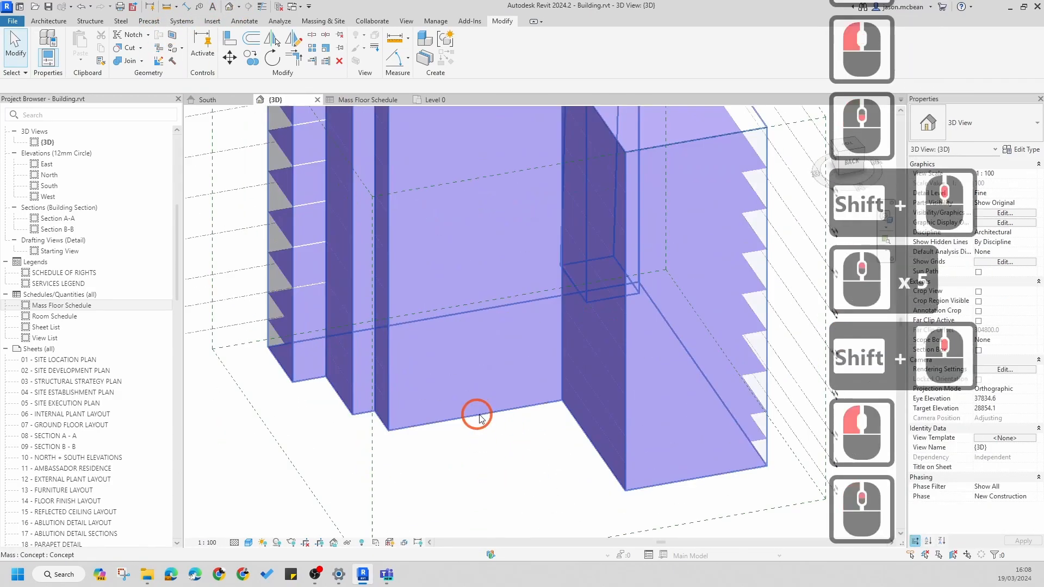
{"action": "scroll", "coordinate": [476, 415], "scroll_direction": "down", "scroll_amount": 6}
{"action": "middle_click_drag", "start_coordinate": [427, 474], "coordinate": [402, 482], "text": "shift"}
{"action": "scroll", "coordinate": [666, 322], "scroll_direction": "up", "scroll_amount": 6}
{"action": "middle_click_drag", "start_coordinate": [670, 323], "coordinate": [356, 427], "text": "shift"}
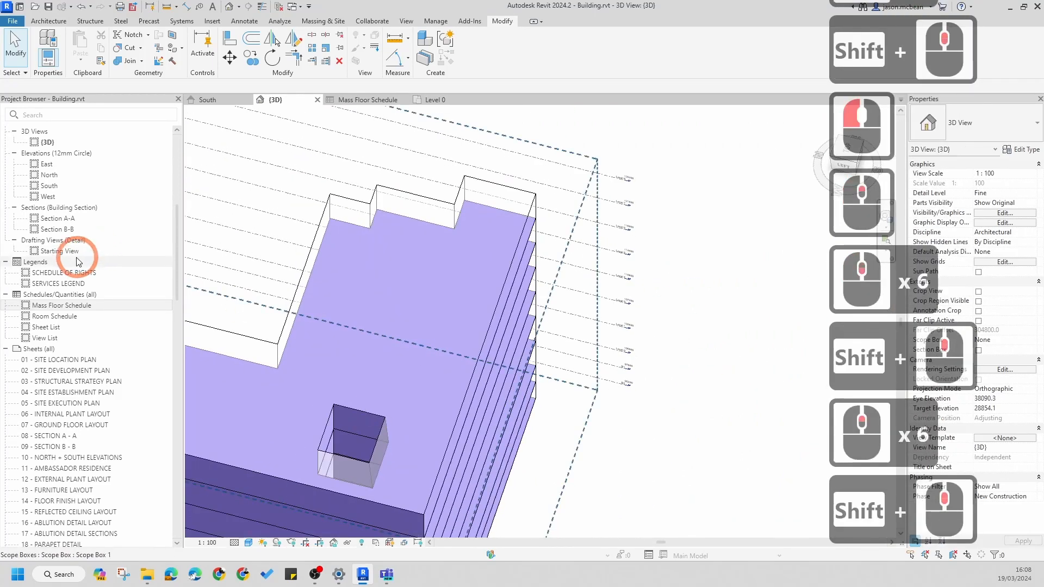
{"action": "double_click", "coordinate": [61, 218]}
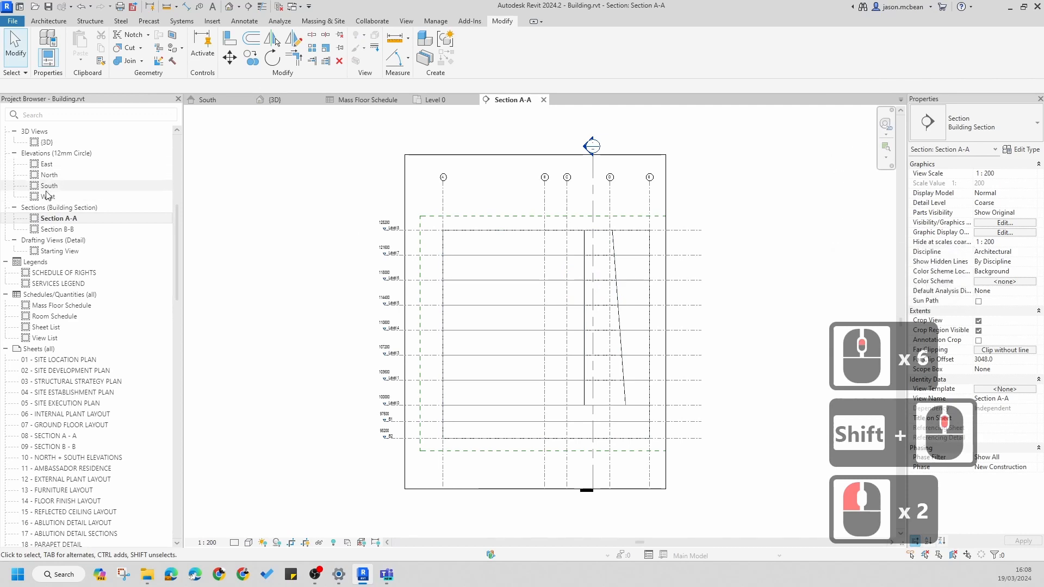
Open the Site floor plan and reset its temporary hide/isolate
{"action": "scroll", "coordinate": [53, 177], "scroll_direction": "up", "scroll_amount": 11}
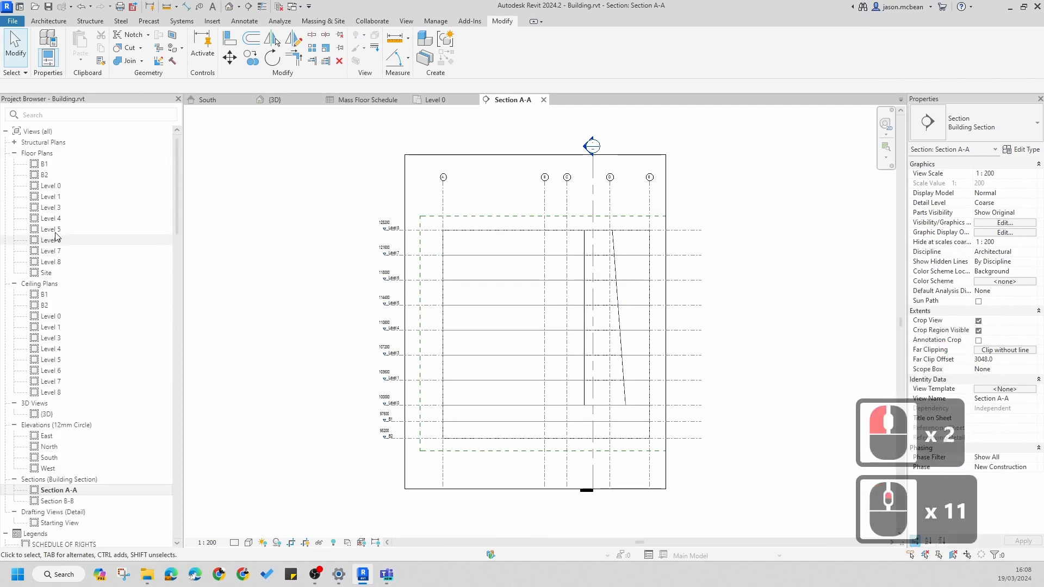
{"action": "double_click", "coordinate": [46, 272]}
{"action": "scroll", "coordinate": [487, 337], "scroll_direction": "up", "scroll_amount": 12}
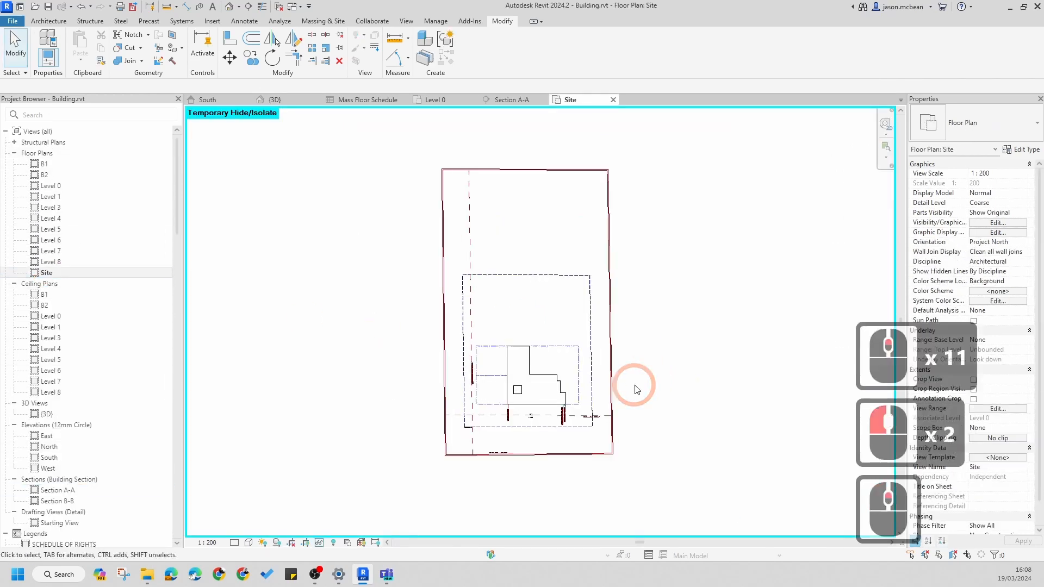
{"action": "scroll", "coordinate": [571, 326], "scroll_direction": "down", "scroll_amount": 11}
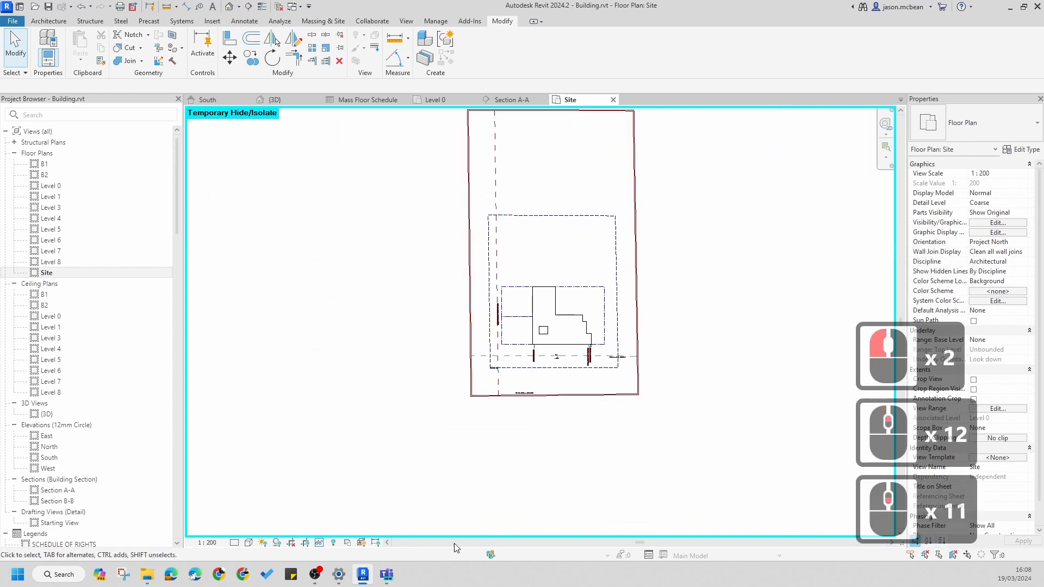
{"action": "left_click", "coordinate": [320, 543]}
{"action": "left_click", "coordinate": [367, 531]}
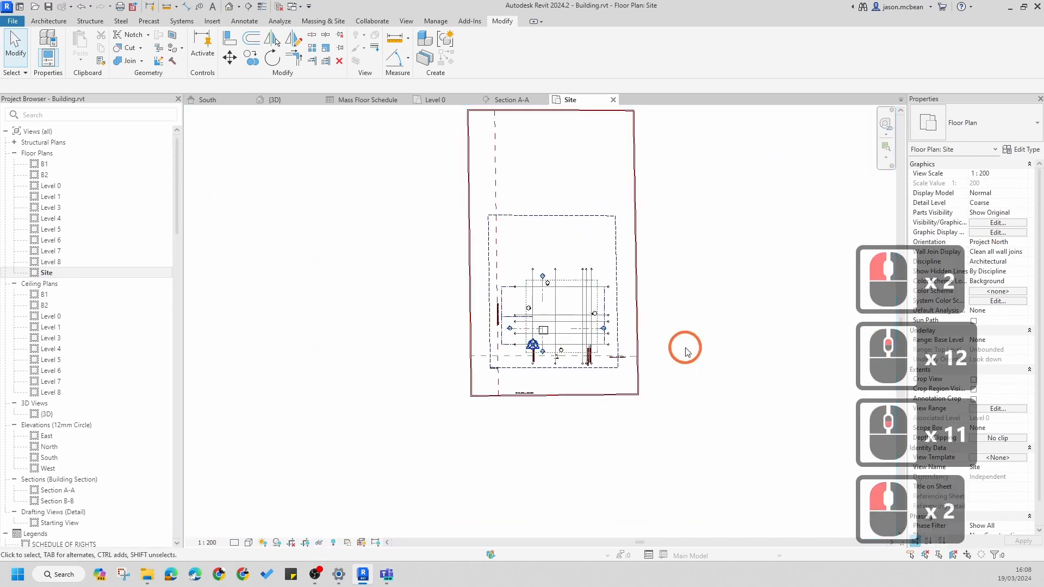
Show the crop region around the site in the Site floor plan
{"action": "left_click", "coordinate": [552, 320]}
{"action": "scroll", "coordinate": [689, 298], "scroll_direction": "up", "scroll_amount": 7}
{"action": "scroll", "coordinate": [560, 421], "scroll_direction": "down", "scroll_amount": 6}
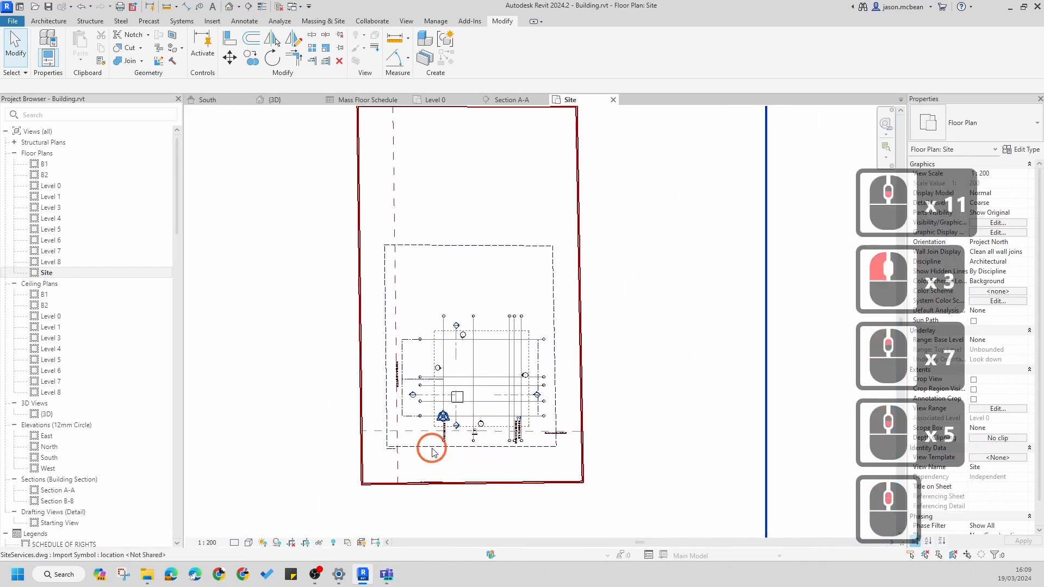
{"action": "left_click", "coordinate": [305, 542]}
{"action": "scroll", "coordinate": [333, 508], "scroll_direction": "down", "scroll_amount": 3}
{"action": "scroll", "coordinate": [361, 361], "scroll_direction": "down", "scroll_amount": 3}
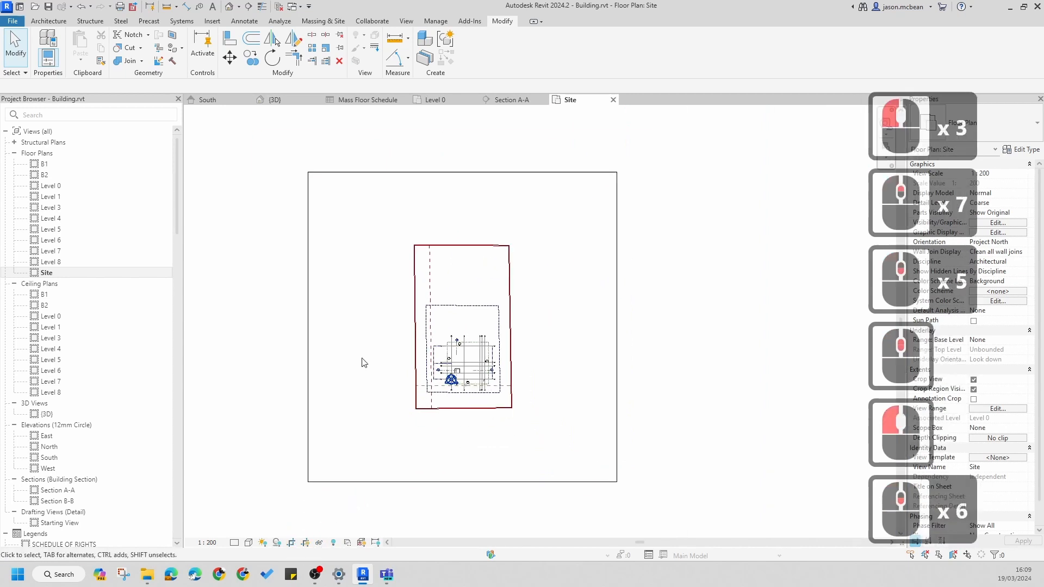
Select the Site plan's crop region and pull its west and east sides inward, close to the building grids
{"action": "left_click", "coordinate": [309, 346]}
{"action": "left_click_drag", "start_coordinate": [308, 327], "coordinate": [431, 337]}
{"action": "scroll", "coordinate": [459, 371], "scroll_direction": "up", "scroll_amount": 5}
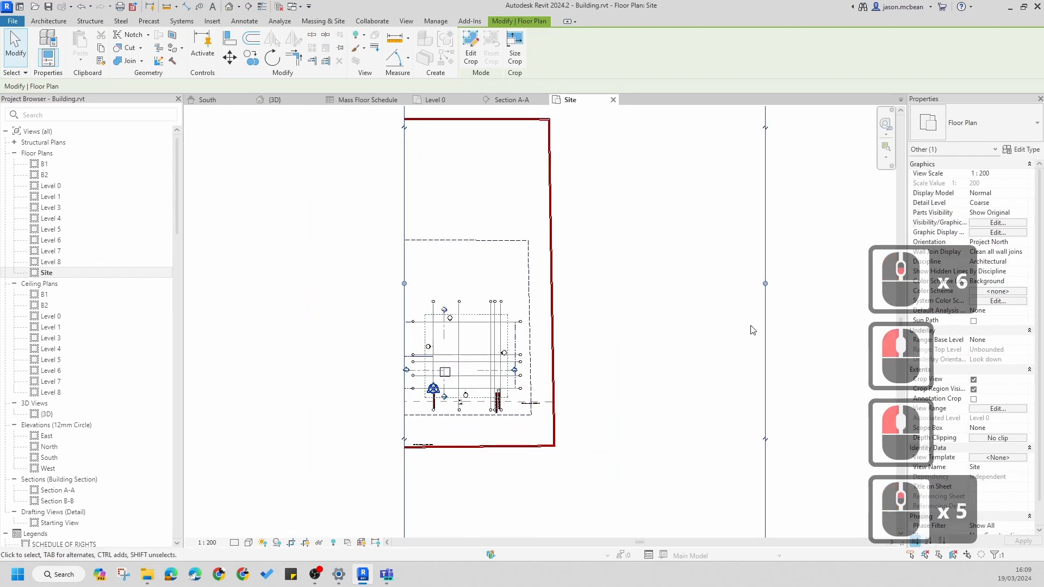
{"action": "left_click_drag", "start_coordinate": [766, 284], "coordinate": [508, 300]}
Bring the crop region's south and north sides in, just below the southern dashed boundary line and just above the grid heads
{"action": "scroll", "coordinate": [508, 327], "scroll_direction": "up", "scroll_amount": 9}
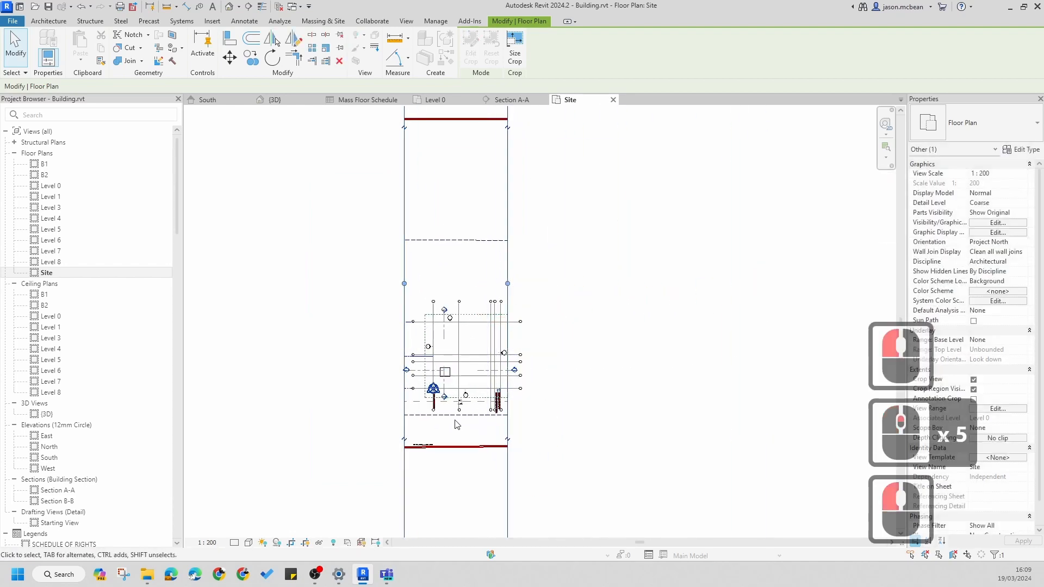
{"action": "scroll", "coordinate": [598, 354], "scroll_direction": "down", "scroll_amount": 4}
{"action": "scroll", "coordinate": [700, 373], "scroll_direction": "up", "scroll_amount": 3}
{"action": "left_click", "coordinate": [700, 372]}
{"action": "scroll", "coordinate": [497, 321], "scroll_direction": "up", "scroll_amount": 3}
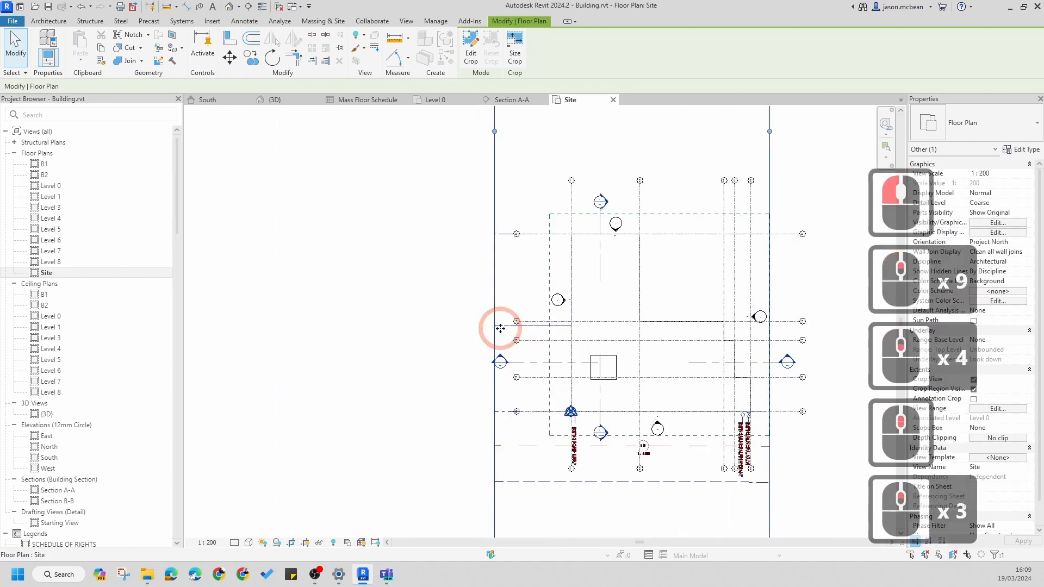
{"action": "scroll", "coordinate": [495, 304], "scroll_direction": "down", "scroll_amount": 5}
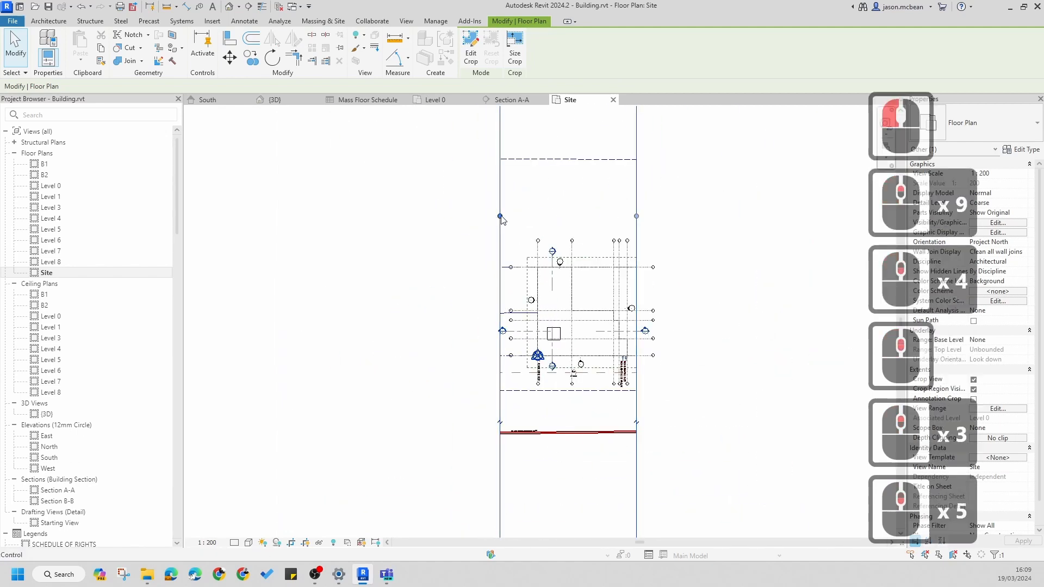
{"action": "scroll", "coordinate": [503, 337], "scroll_direction": "down", "scroll_amount": 5}
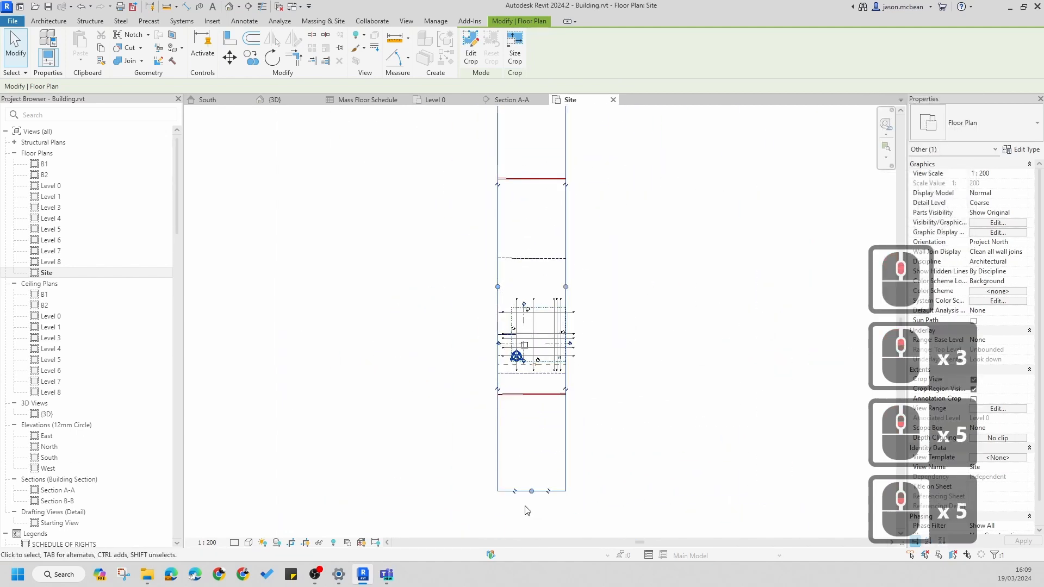
{"action": "left_click_drag", "start_coordinate": [531, 491], "coordinate": [532, 383]}
{"action": "left_click", "coordinate": [656, 302]}
{"action": "middle_click_drag", "start_coordinate": [656, 303], "coordinate": [660, 442]}
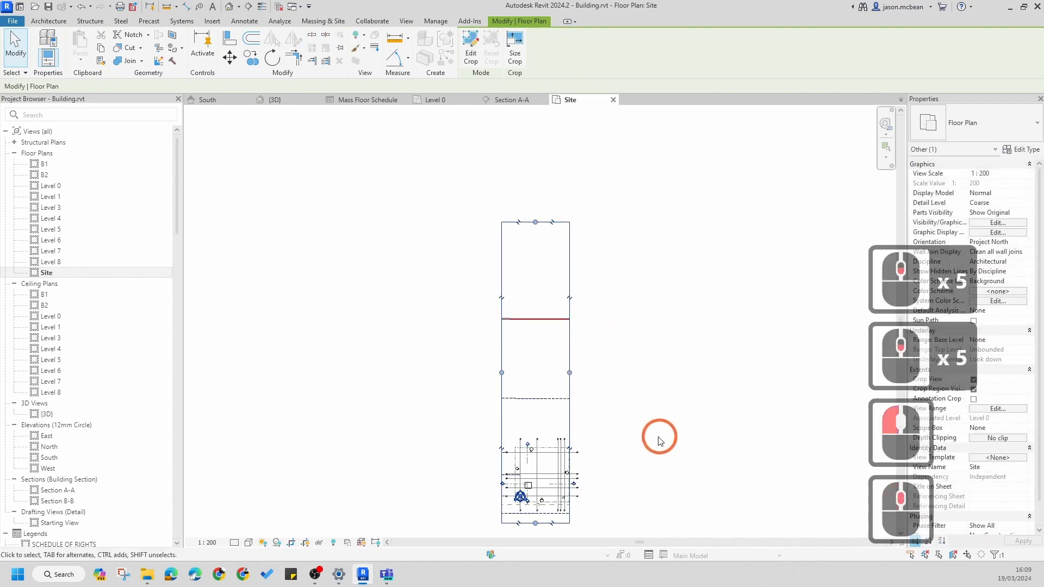
{"action": "left_click_drag", "start_coordinate": [537, 225], "coordinate": [539, 434]}
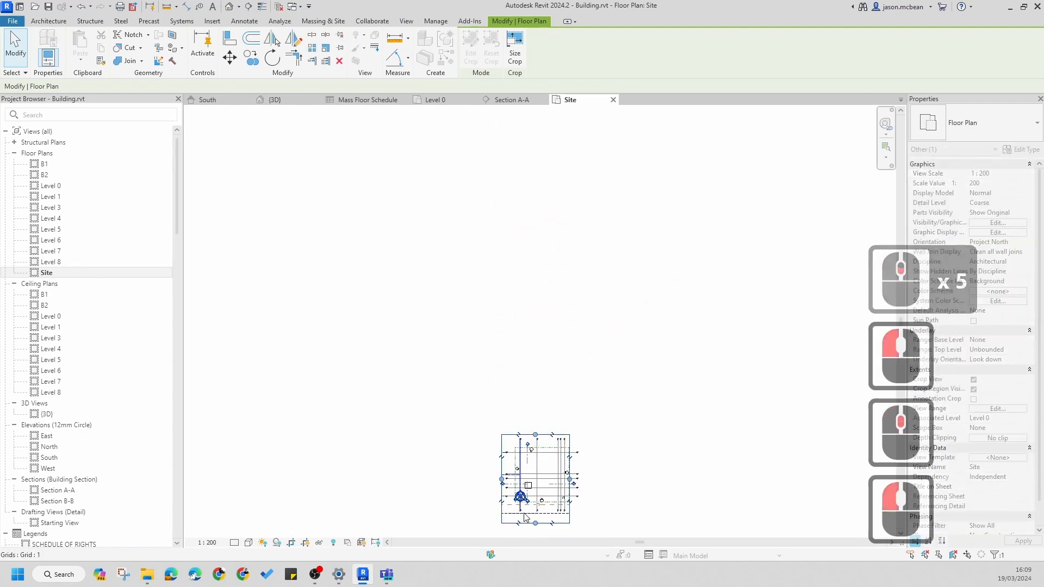
Widen the crop region west past the existing municipal service line and east to the section marker
{"action": "scroll", "coordinate": [514, 492], "scroll_direction": "up", "scroll_amount": 10}
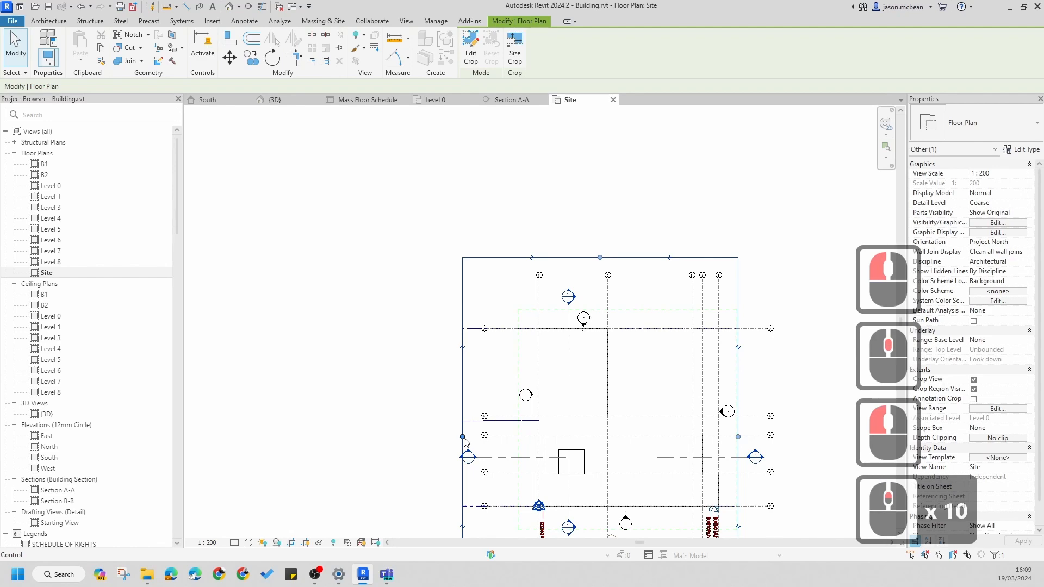
{"action": "left_click_drag", "start_coordinate": [463, 437], "coordinate": [416, 436]}
{"action": "scroll", "coordinate": [485, 467], "scroll_direction": "up", "scroll_amount": 5}
{"action": "scroll", "coordinate": [326, 391], "scroll_direction": "down", "scroll_amount": 6}
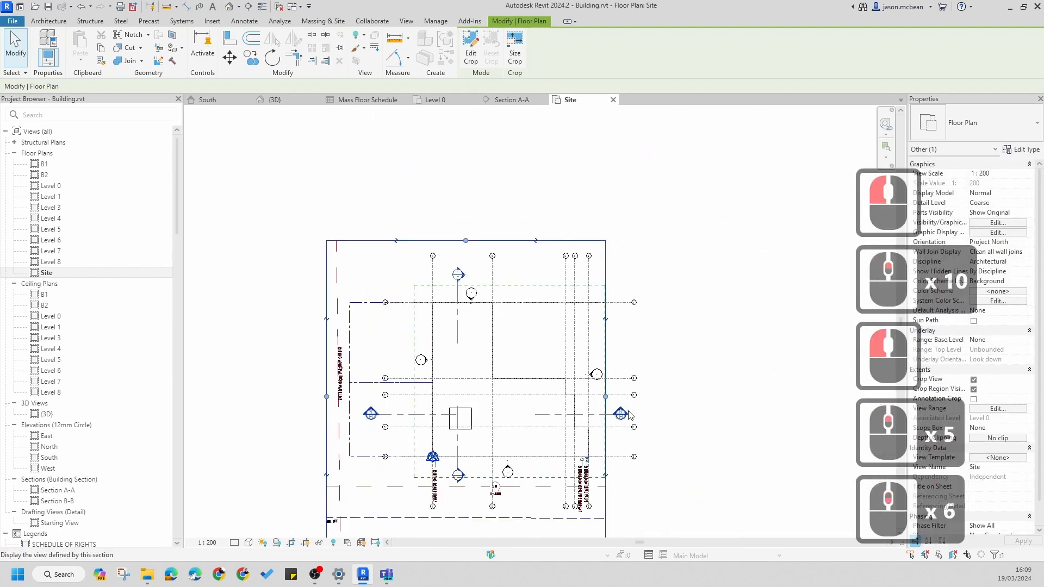
{"action": "scroll", "coordinate": [609, 402], "scroll_direction": "up", "scroll_amount": 4}
{"action": "left_click", "coordinate": [672, 415]}
{"action": "scroll", "coordinate": [723, 420], "scroll_direction": "down", "scroll_amount": 4}
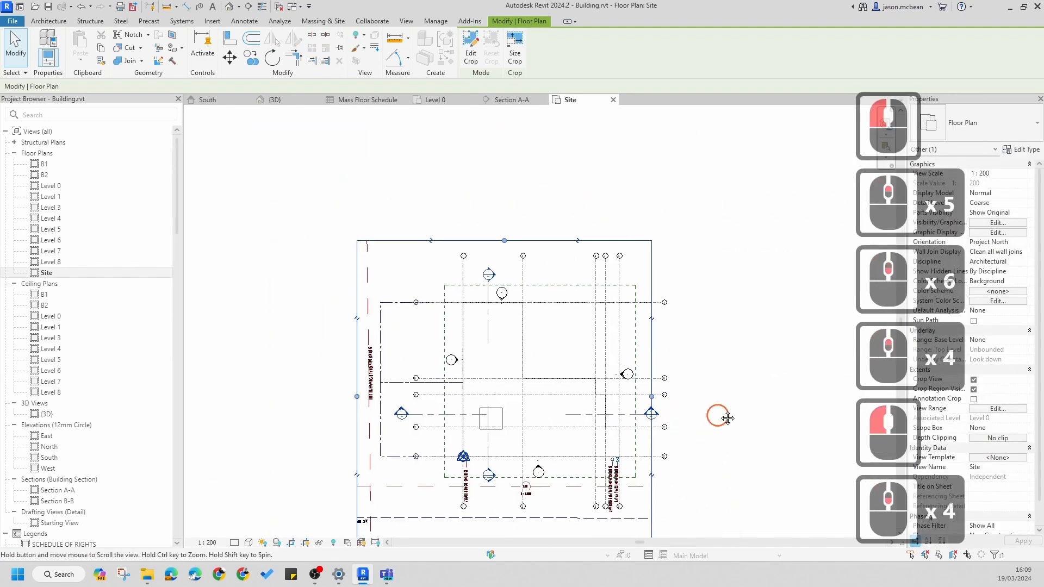
{"action": "scroll", "coordinate": [495, 449], "scroll_direction": "up", "scroll_amount": 4}
{"action": "scroll", "coordinate": [490, 391], "scroll_direction": "down", "scroll_amount": 1}
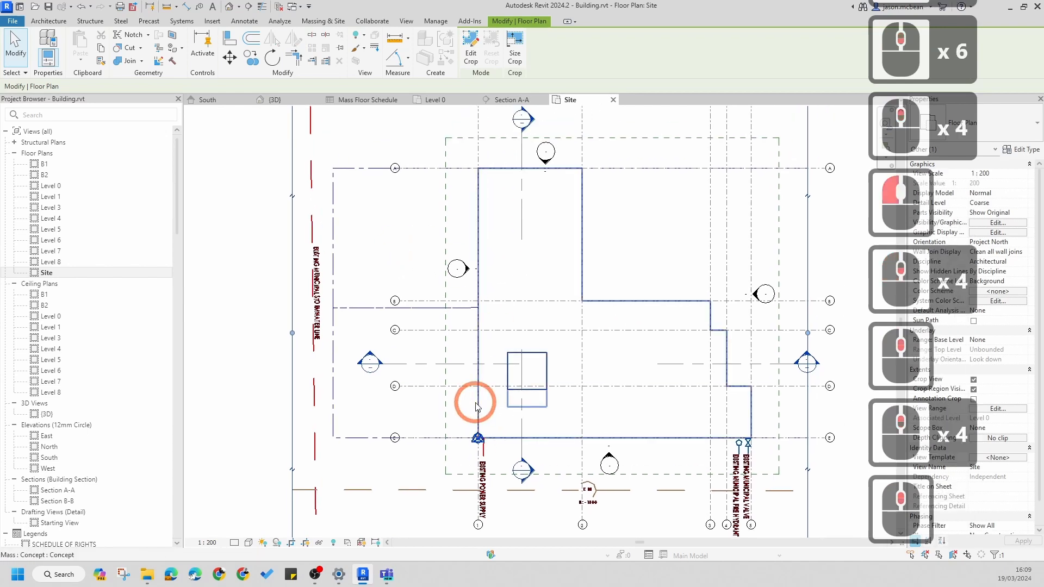
Check the Concept mass's footprint within the cropped Site plan, and save the project
{"action": "left_click", "coordinate": [478, 402]}
{"action": "scroll", "coordinate": [482, 306], "scroll_direction": "down", "scroll_amount": 3}
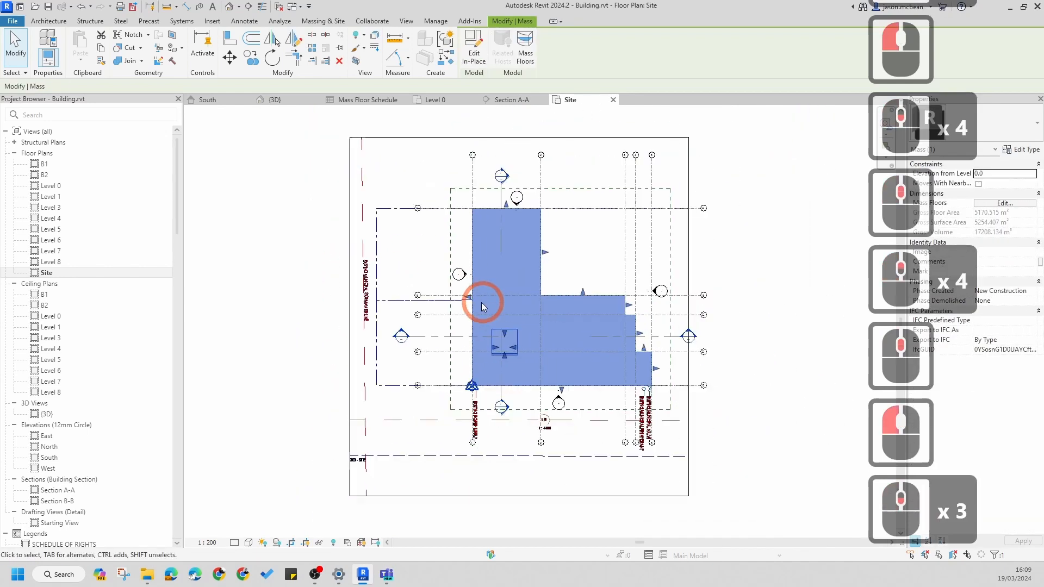
{"action": "left_click", "coordinate": [777, 254]}
{"action": "scroll", "coordinate": [729, 296], "scroll_direction": "down", "scroll_amount": 3}
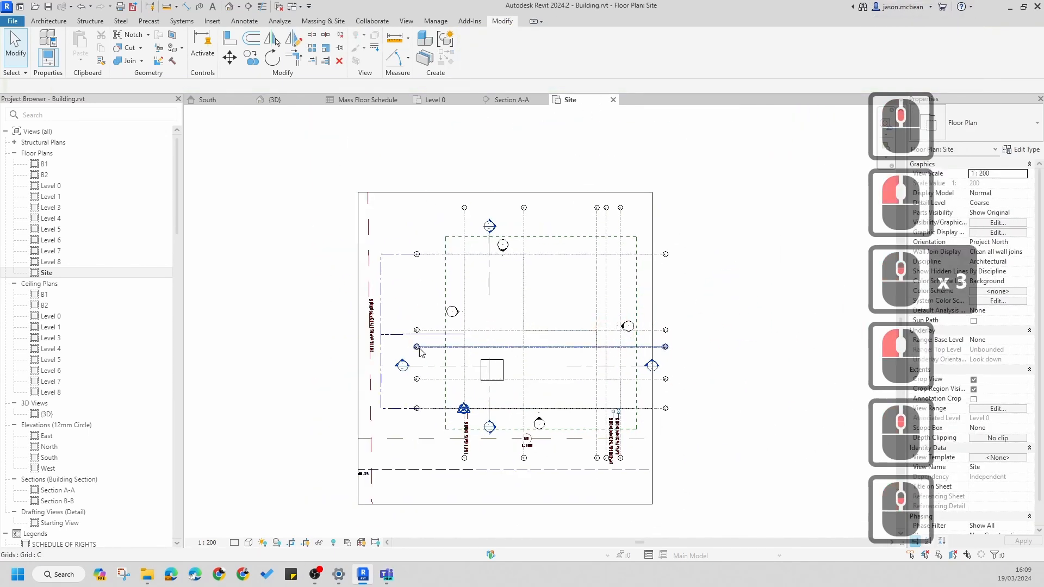
{"action": "scroll", "coordinate": [538, 323], "scroll_direction": "up", "scroll_amount": 3}
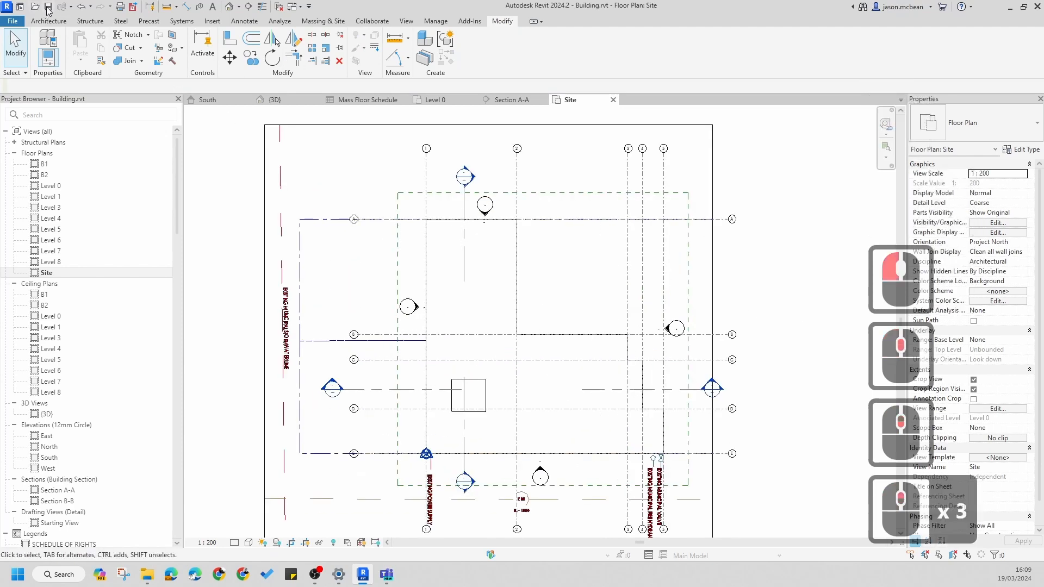
{"action": "left_click", "coordinate": [283, 342]}
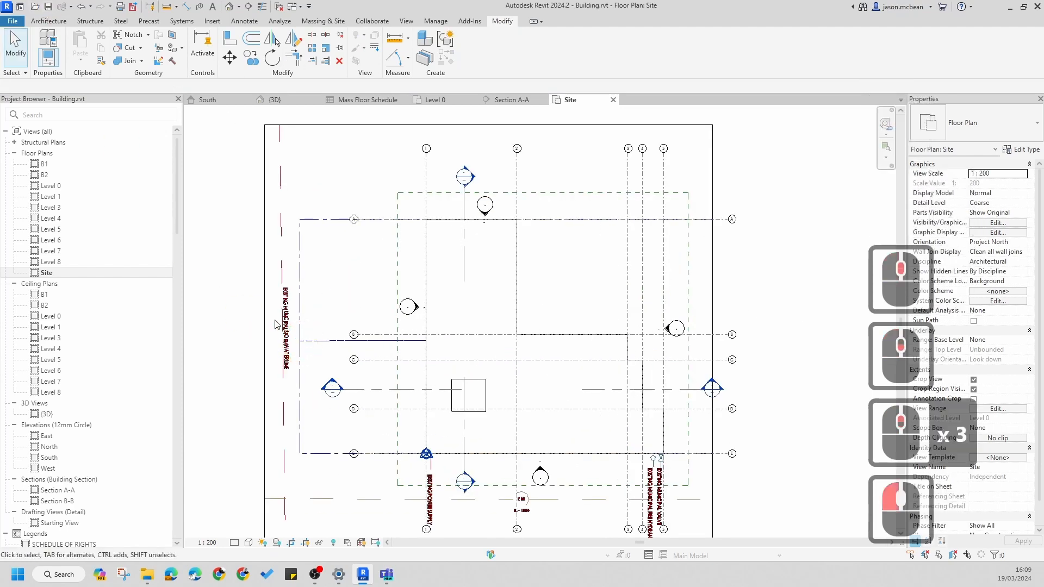